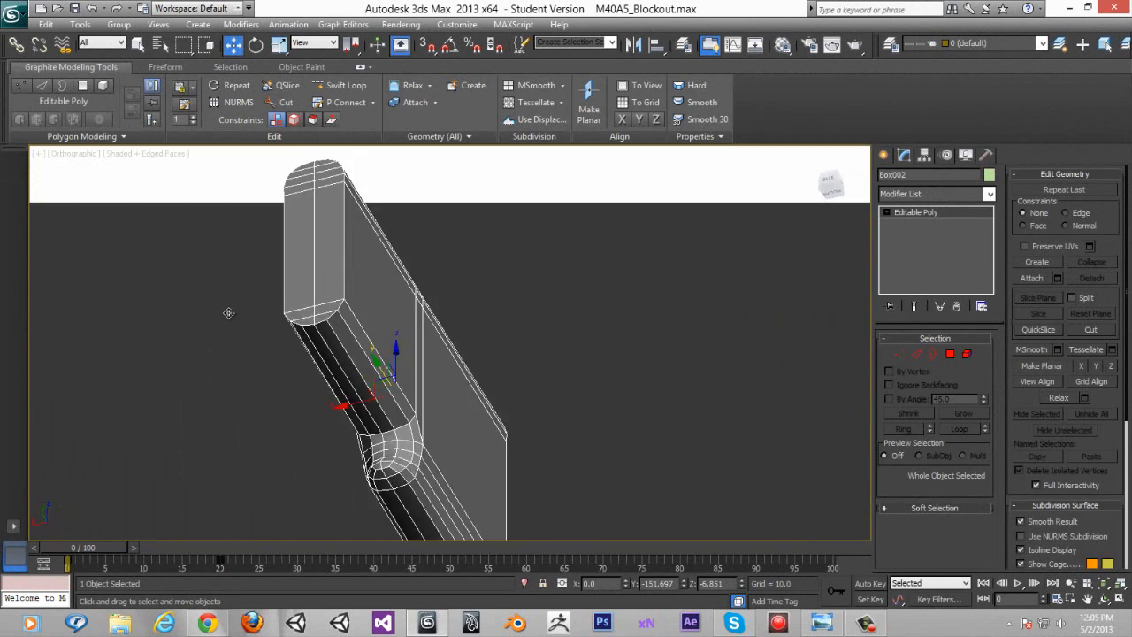
# Step: Switch to the left view and examine the existing stock box, shown see-through, against the buttstock in the reference image
pyautogui.click(833, 186)
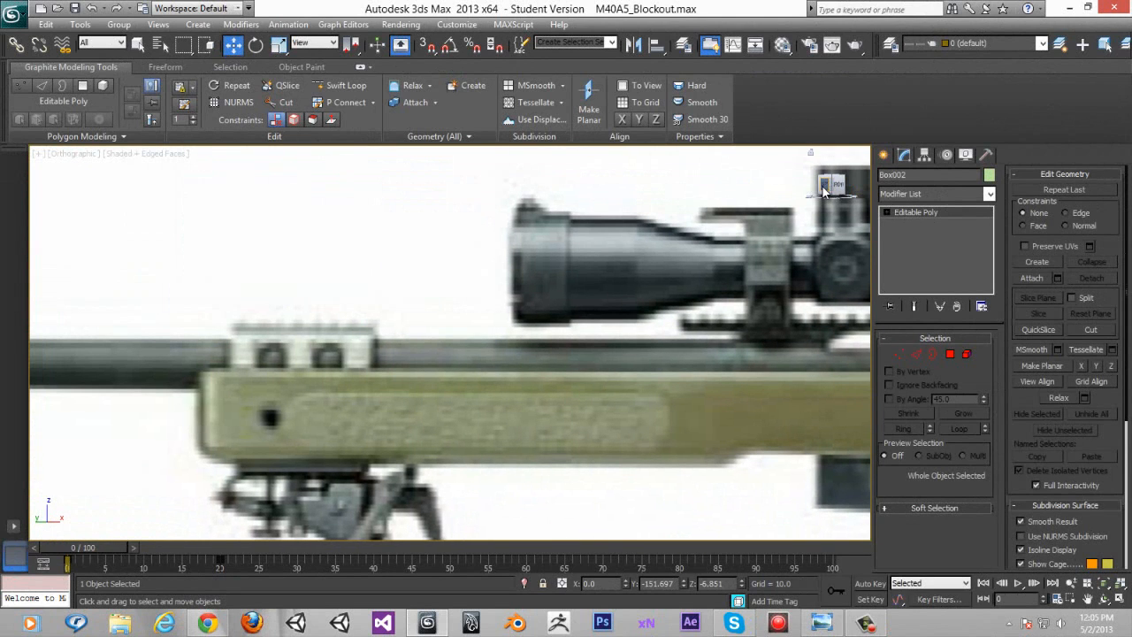
pyautogui.click(823, 190)
pyautogui.press('l')
pyautogui.scroll(-5, 624, 234)
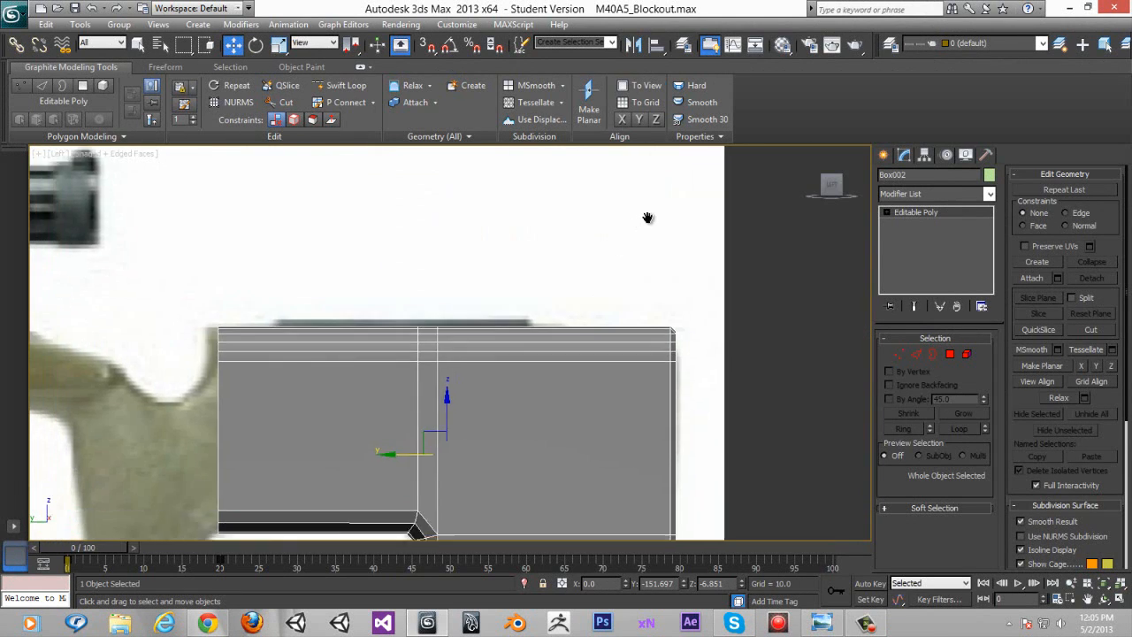
pyautogui.click(413, 404)
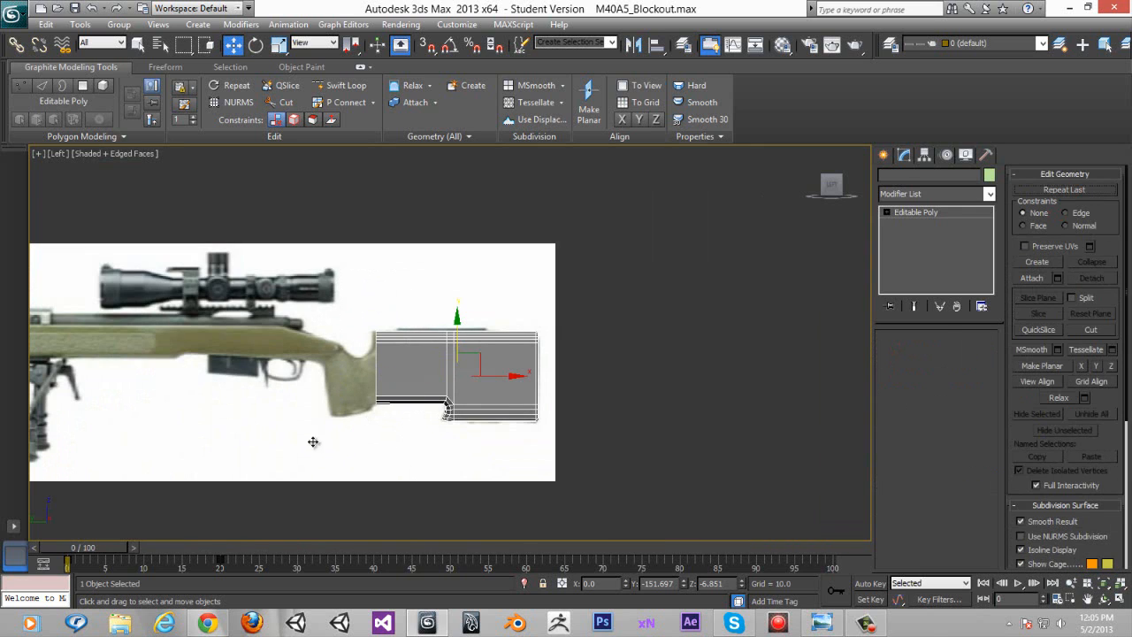
pyautogui.click(251, 547)
pyautogui.scroll(4, 400, 390)
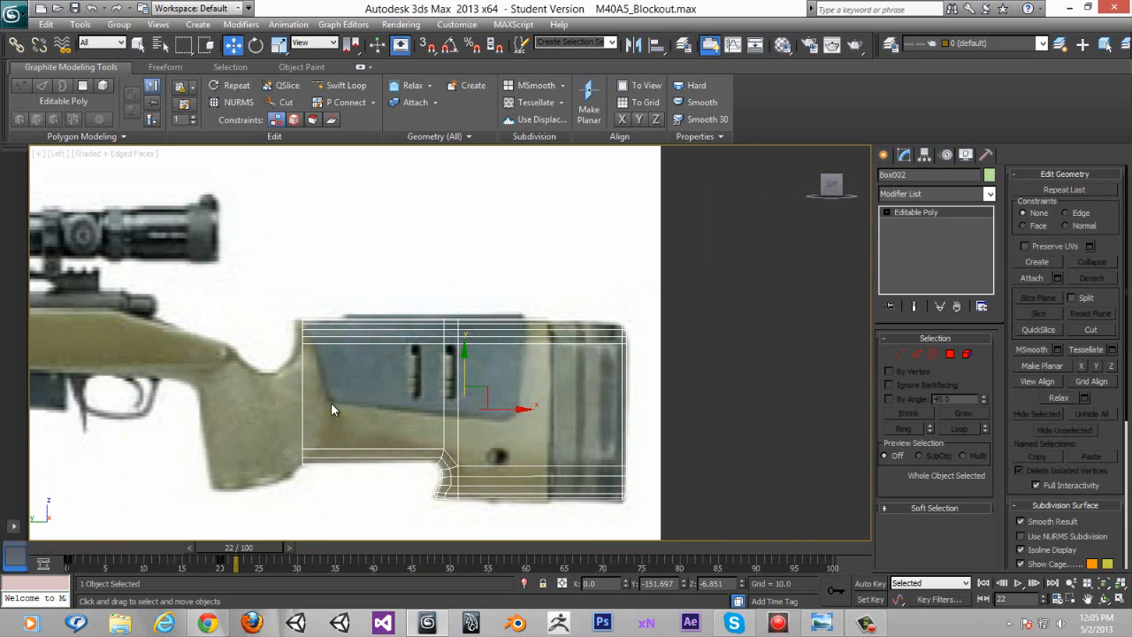
pyautogui.moveTo(291, 295); pyautogui.dragTo(319, 347)
pyautogui.moveTo(333, 445); pyautogui.dragTo(323, 367)
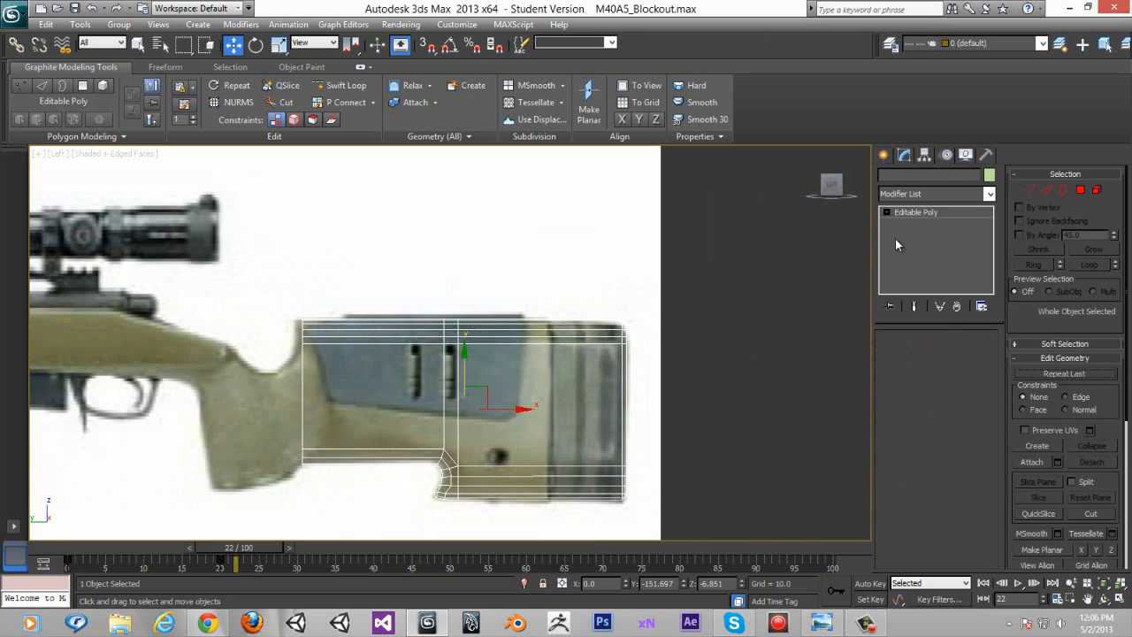
pyautogui.moveTo(264, 418); pyautogui.dragTo(442, 401)
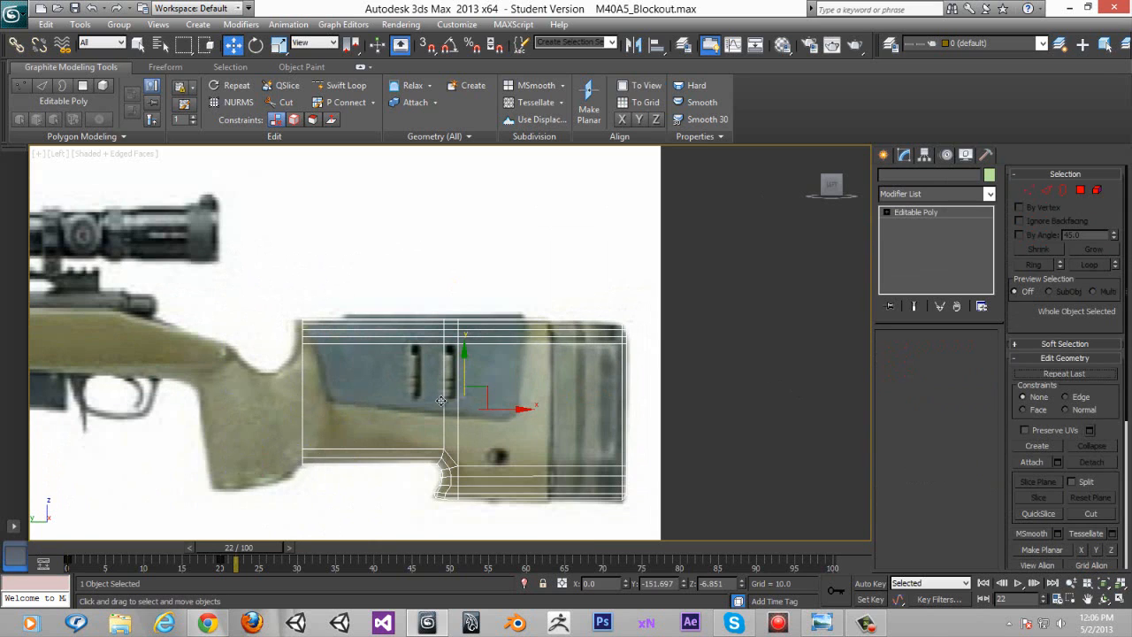
# Step: Unhide all objects and hide the old stock box covering the buttstock reference
pyautogui.scroll(-2, 299, 377)
pyautogui.rightClick(414, 356)
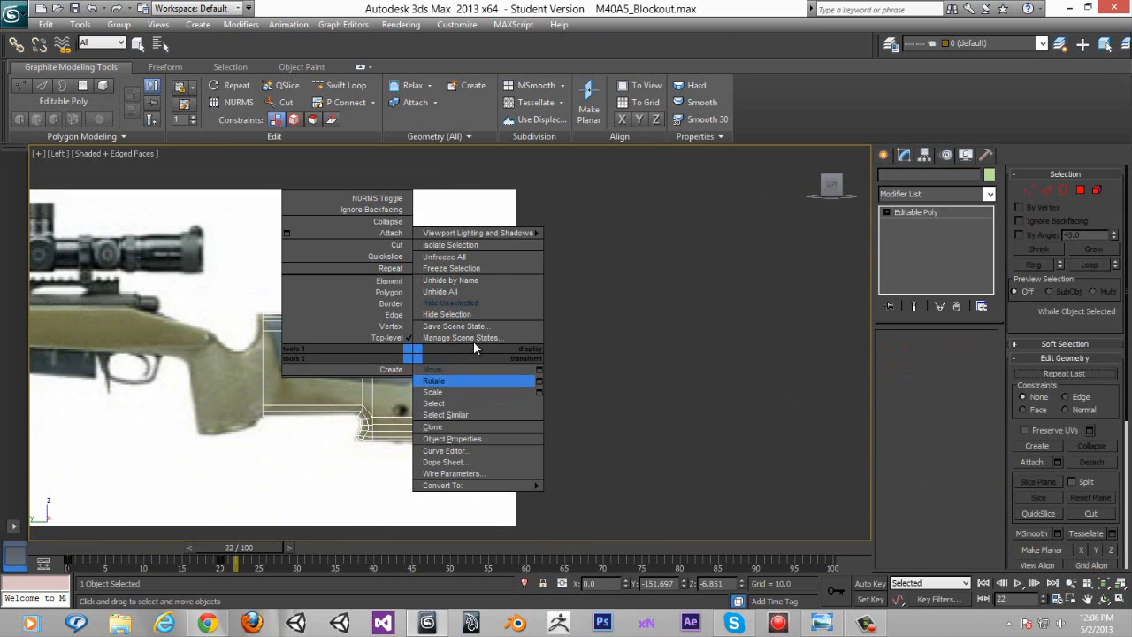
pyautogui.click(469, 315)
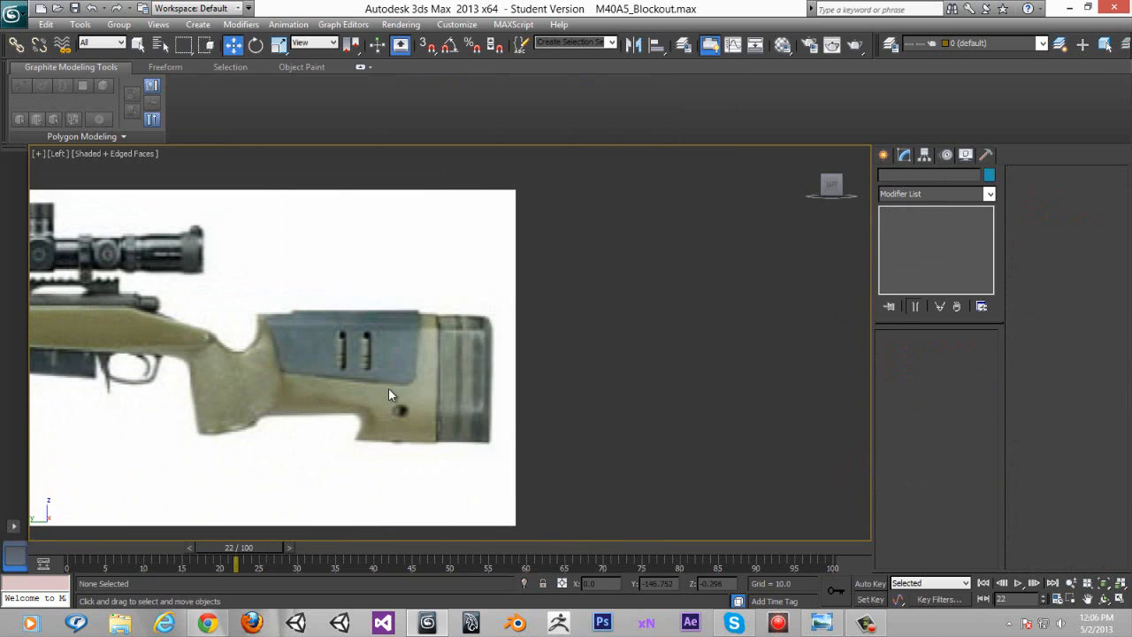
pyautogui.scroll(2, 398, 388)
pyautogui.rightClick(449, 383)
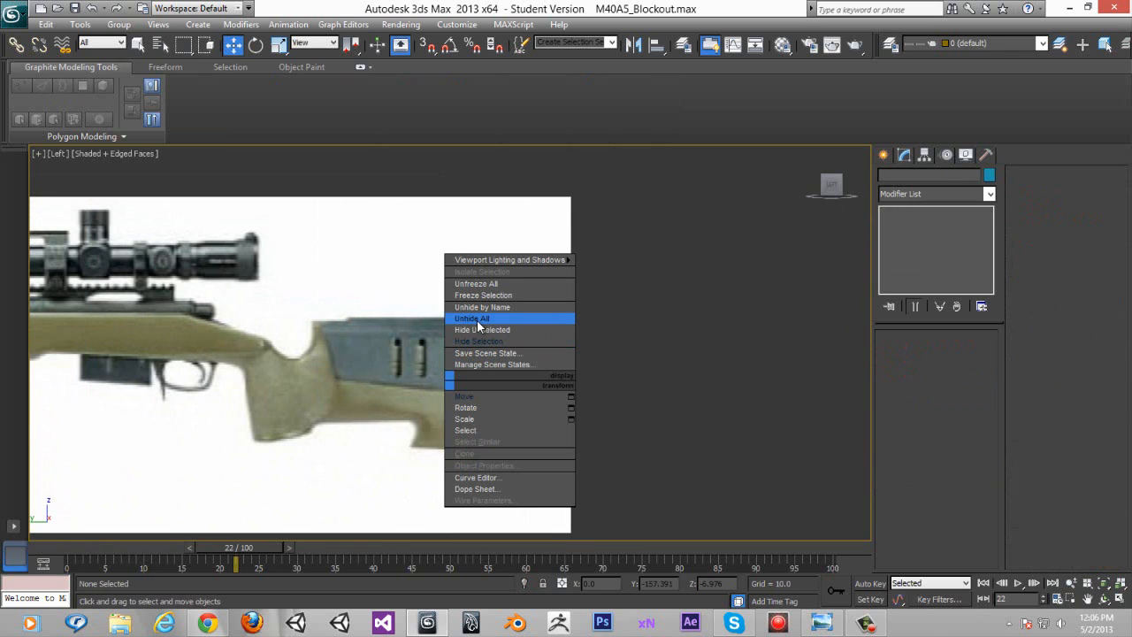
pyautogui.click(474, 319)
pyautogui.click(469, 366)
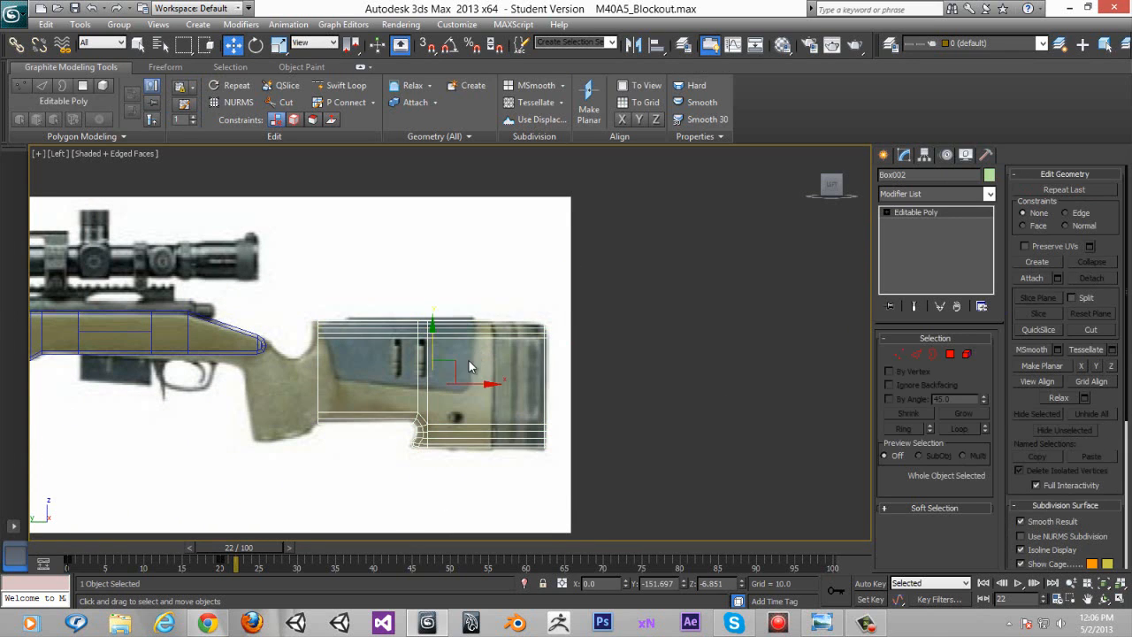
pyautogui.rightClick(465, 357)
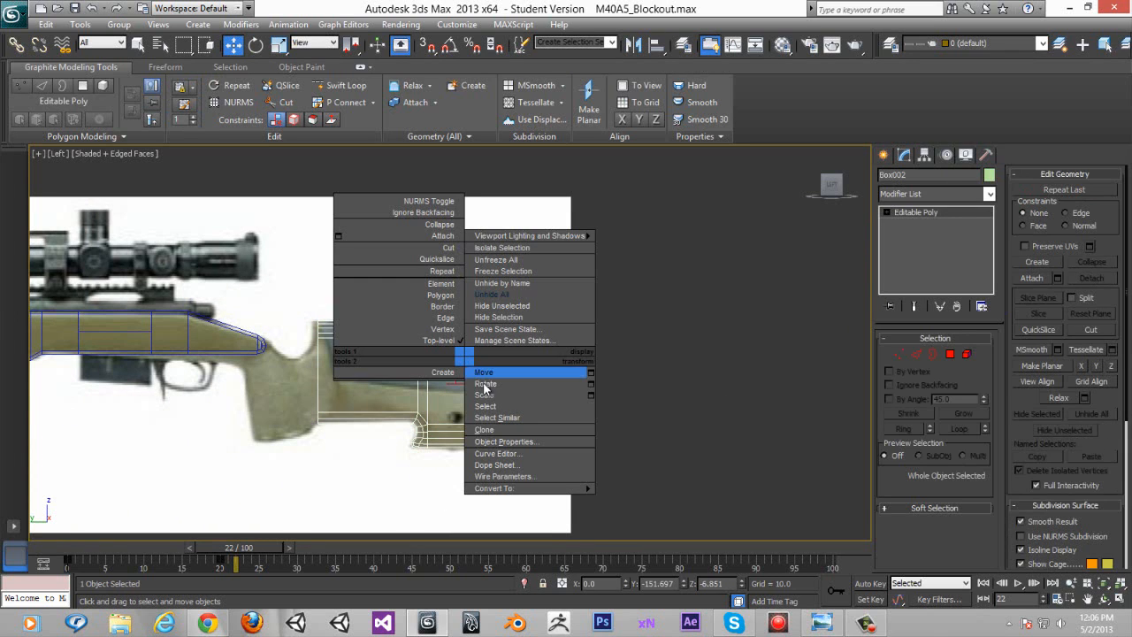
pyautogui.click(495, 316)
# Step: Create a box over the buttstock ahead of the butt pad, about 45.3 long, 61.6 wide and 12 high
pyautogui.scroll(1, 432, 453)
pyautogui.scroll(-1, 453, 424)
pyautogui.scroll(3, 454, 424)
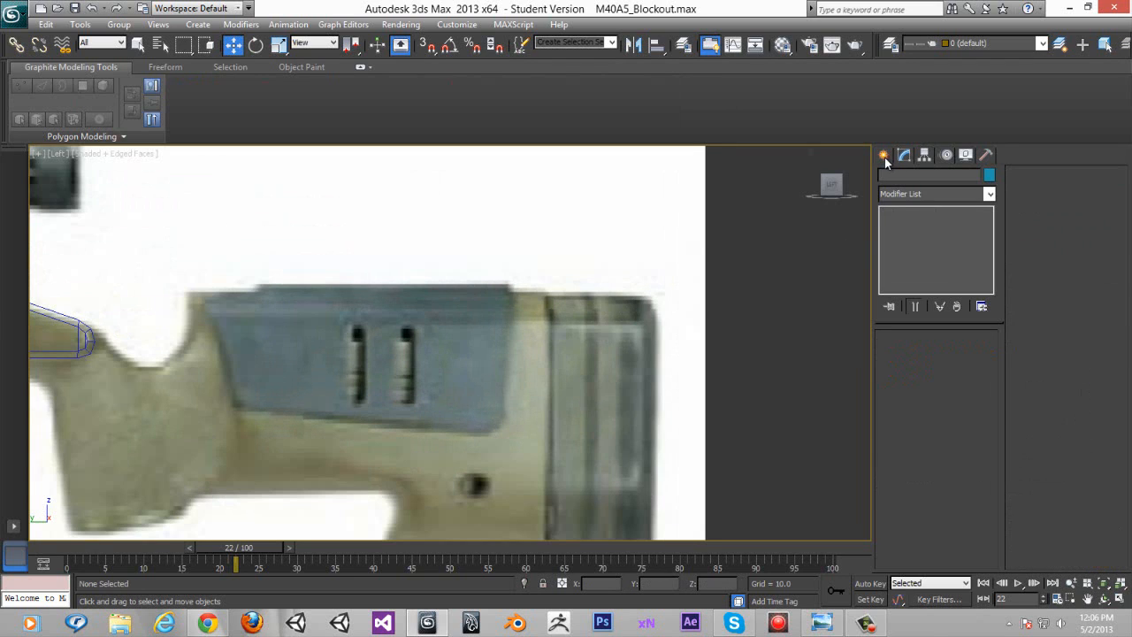
pyautogui.click(884, 157)
pyautogui.moveTo(535, 328); pyautogui.dragTo(472, 252, button='middle')
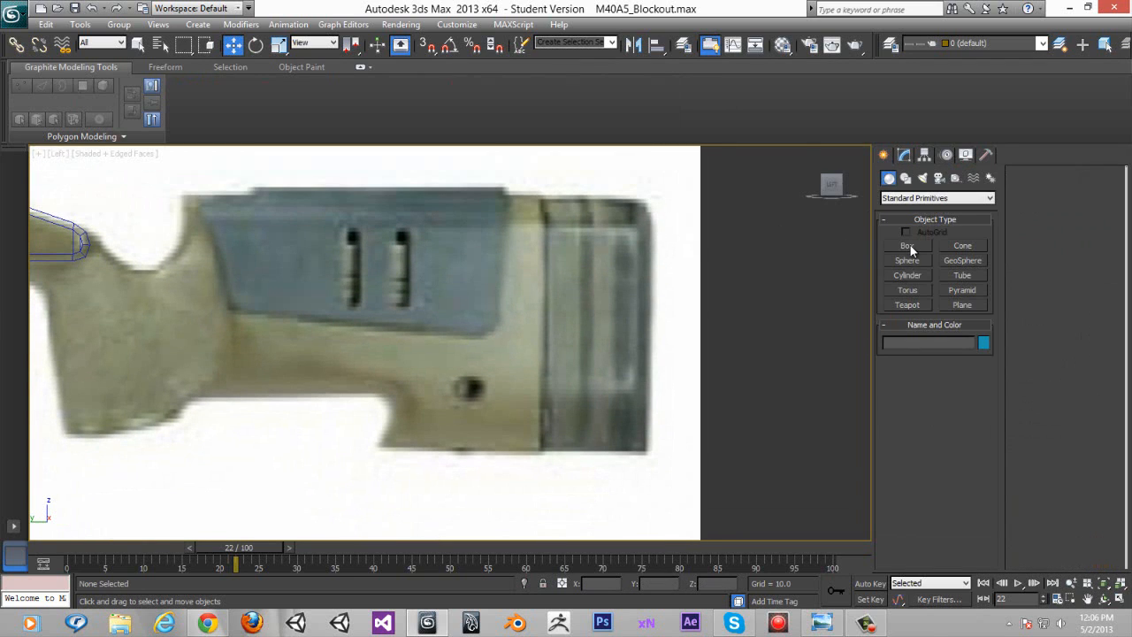
pyautogui.click(910, 245)
pyautogui.moveTo(366, 321); pyautogui.dragTo(315, 312, button='middle')
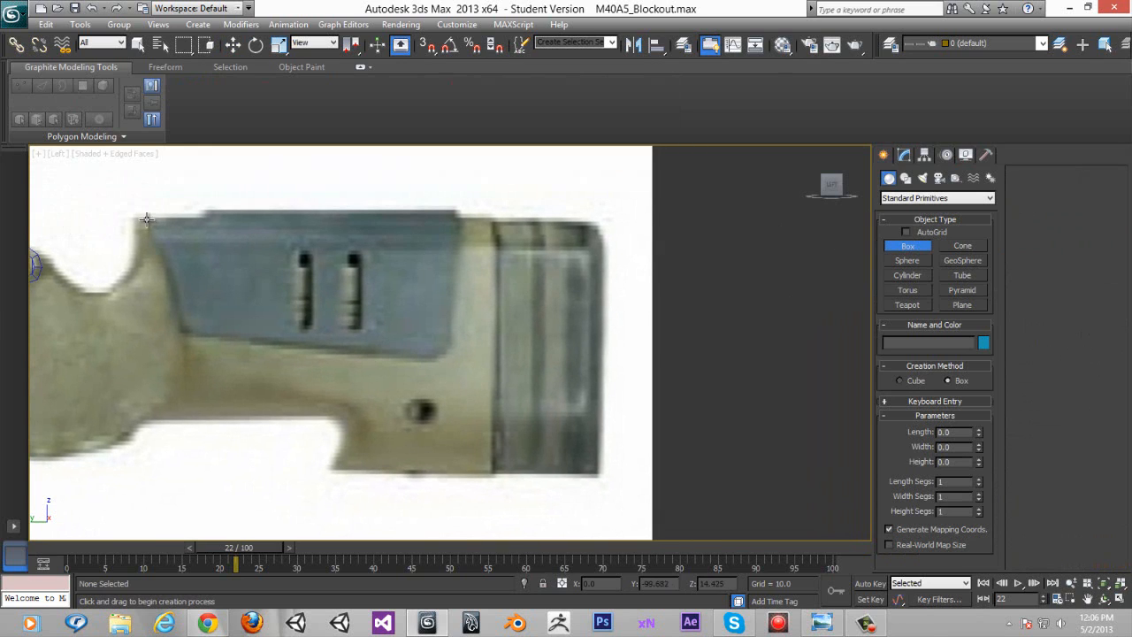
pyautogui.moveTo(140, 217); pyautogui.dragTo(493, 475)
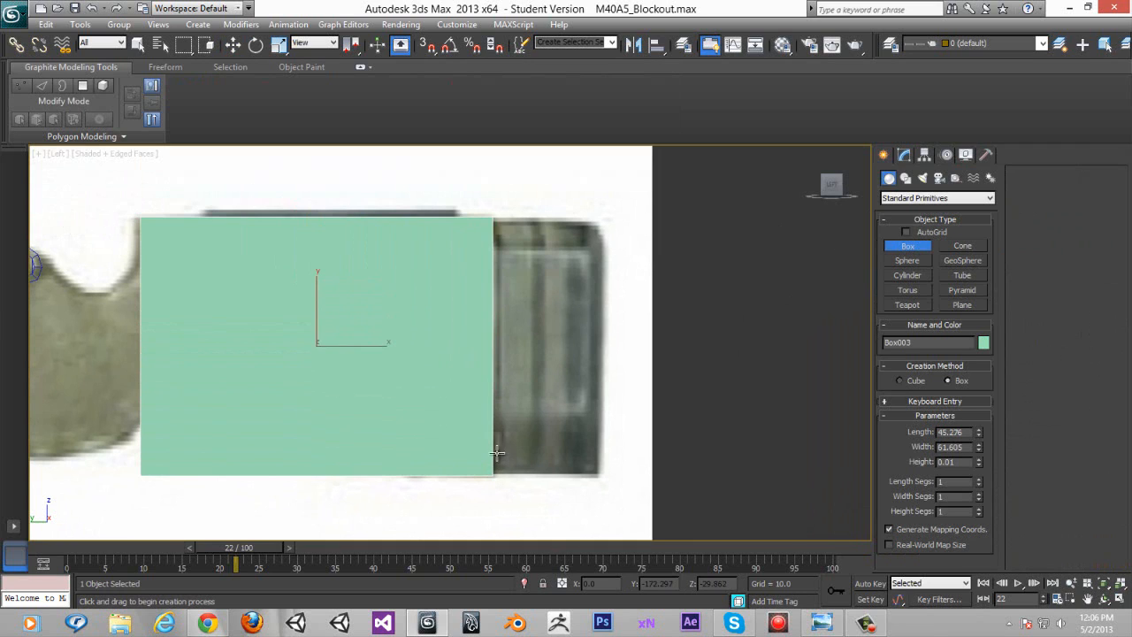
pyautogui.click(510, 390)
pyautogui.press('w')
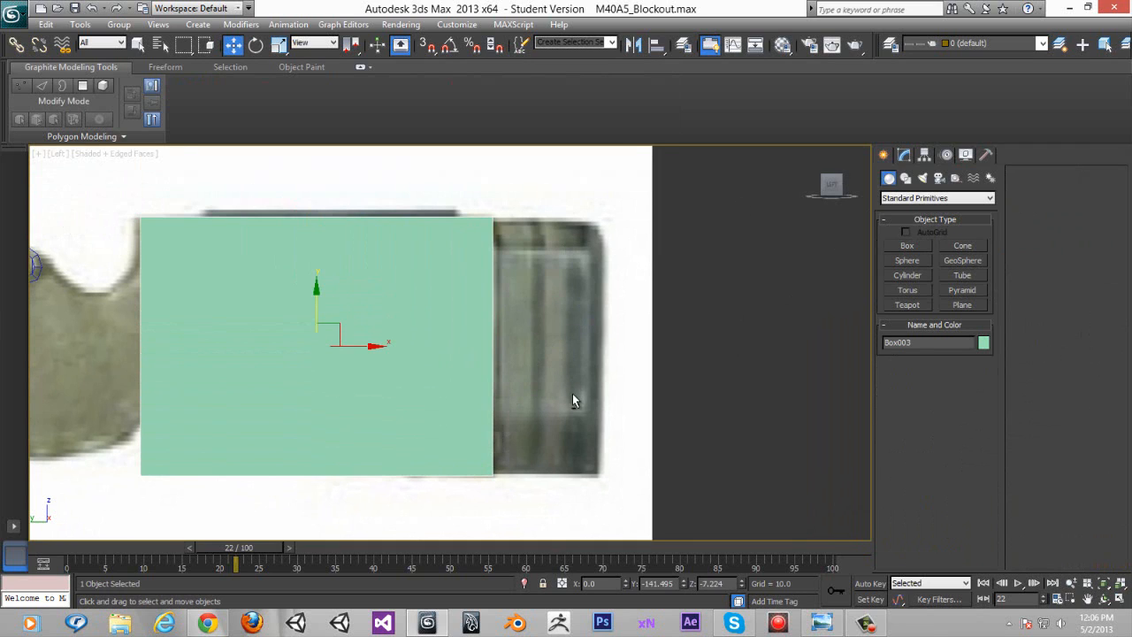
# Step: Convert the new buttstock box to an Editable Poly
pyautogui.keyDown('alt'); pyautogui.moveTo(572, 394); pyautogui.dragTo(579, 412, button='middle'); pyautogui.keyUp('alt')
pyautogui.scroll(-2, 578, 412)
pyautogui.click(903, 155)
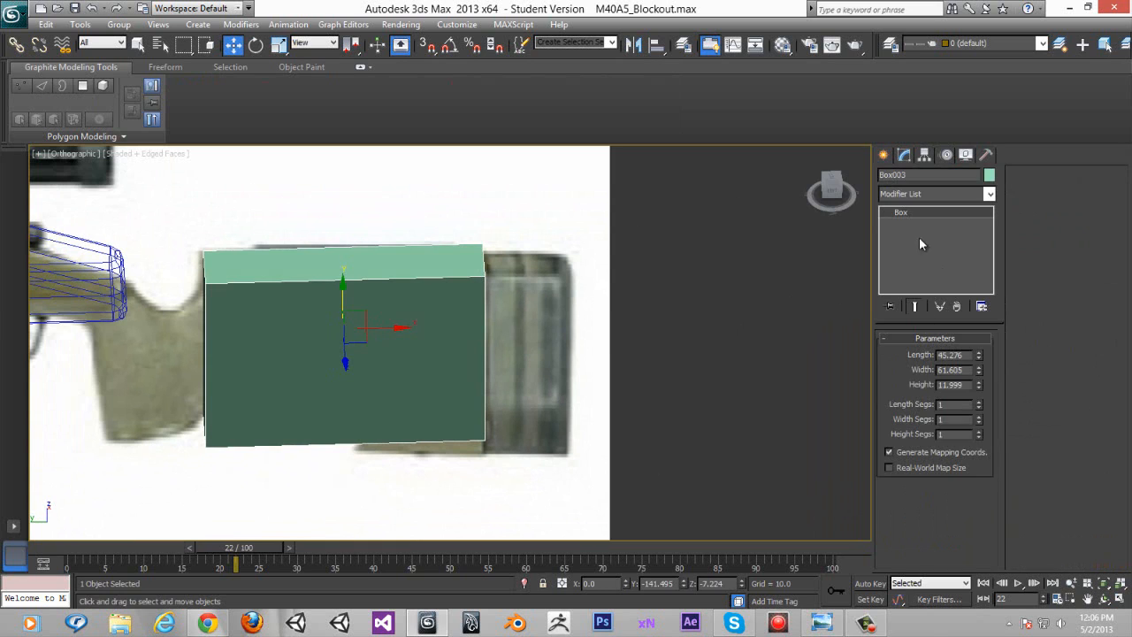
pyautogui.rightClick(905, 256)
pyautogui.click(937, 384)
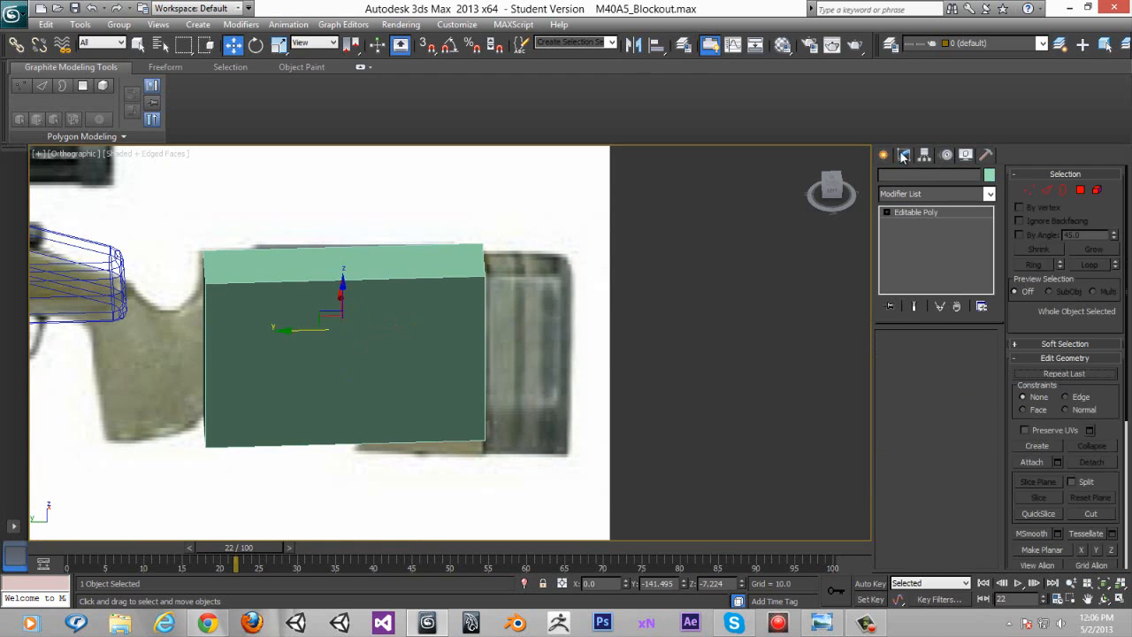
# Step: Center the box's pivot to the object and reset its X position to 0
pyautogui.click(924, 155)
pyautogui.click(936, 244)
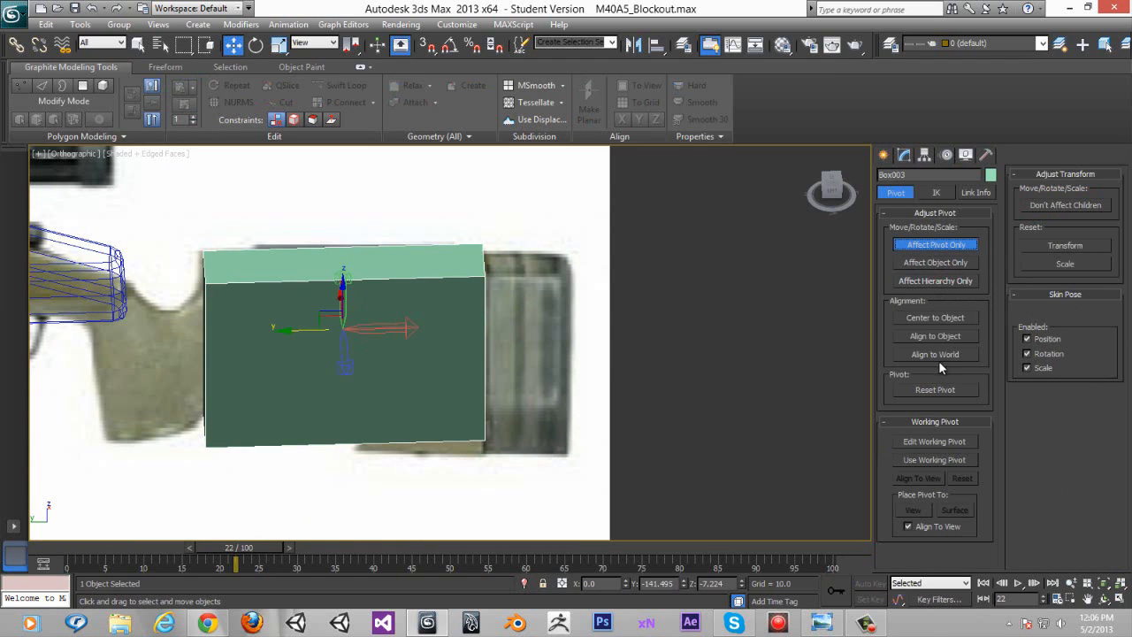
pyautogui.click(938, 313)
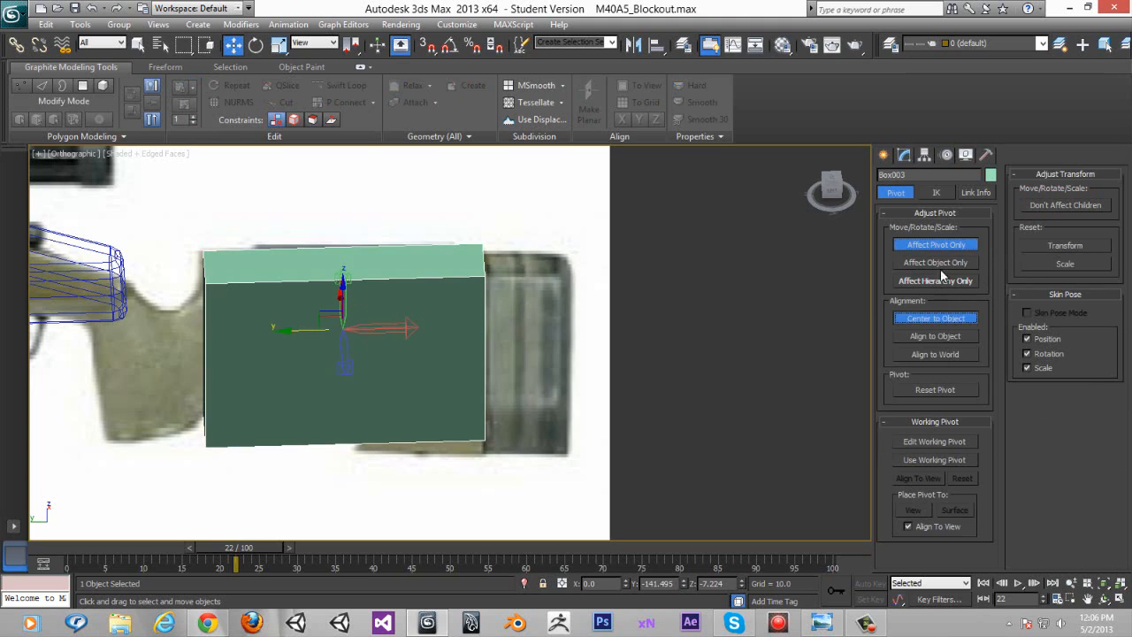
pyautogui.click(886, 154)
pyautogui.rightClick(625, 585)
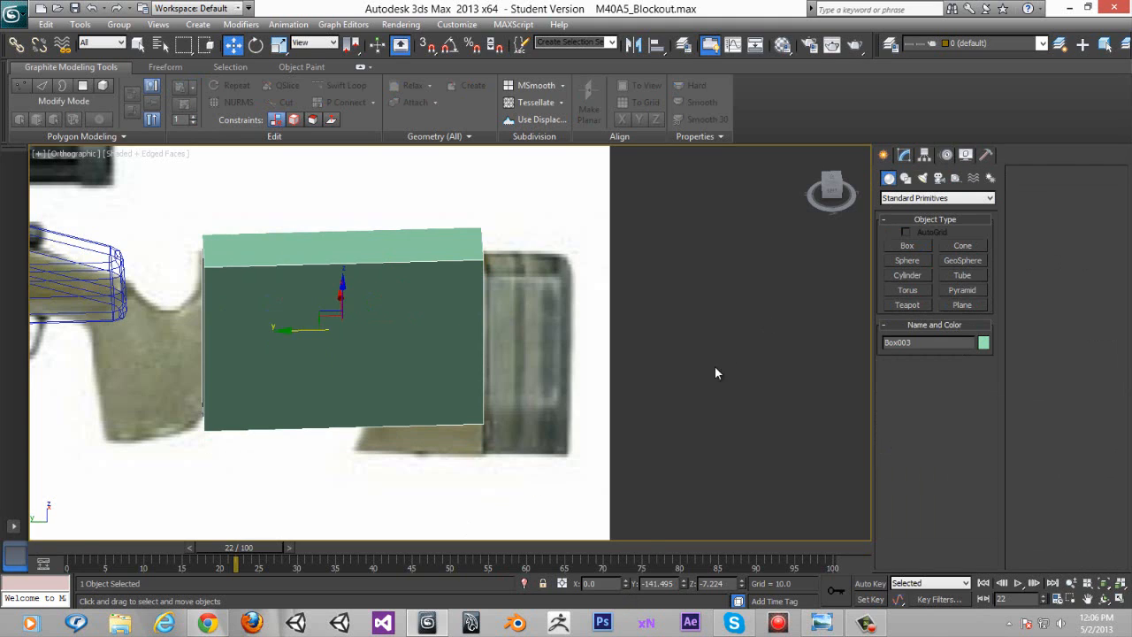
# Step: Check the box's centring against the fore-end in the front view and return to the buttstock in the left view
pyautogui.click(832, 193)
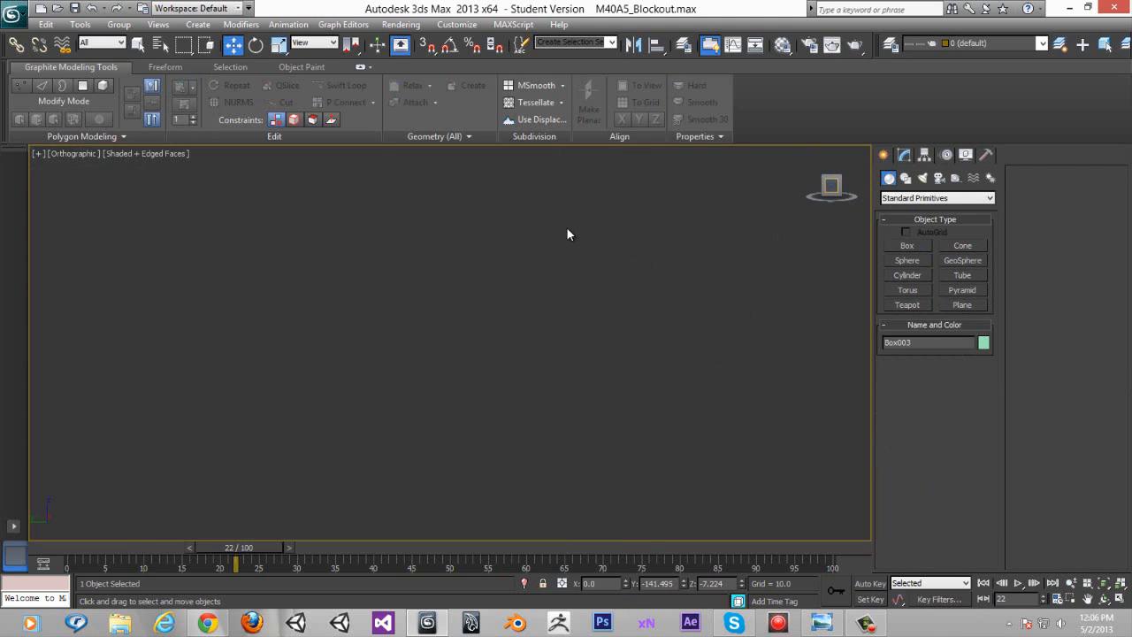
pyautogui.press('l')
pyautogui.press('f')
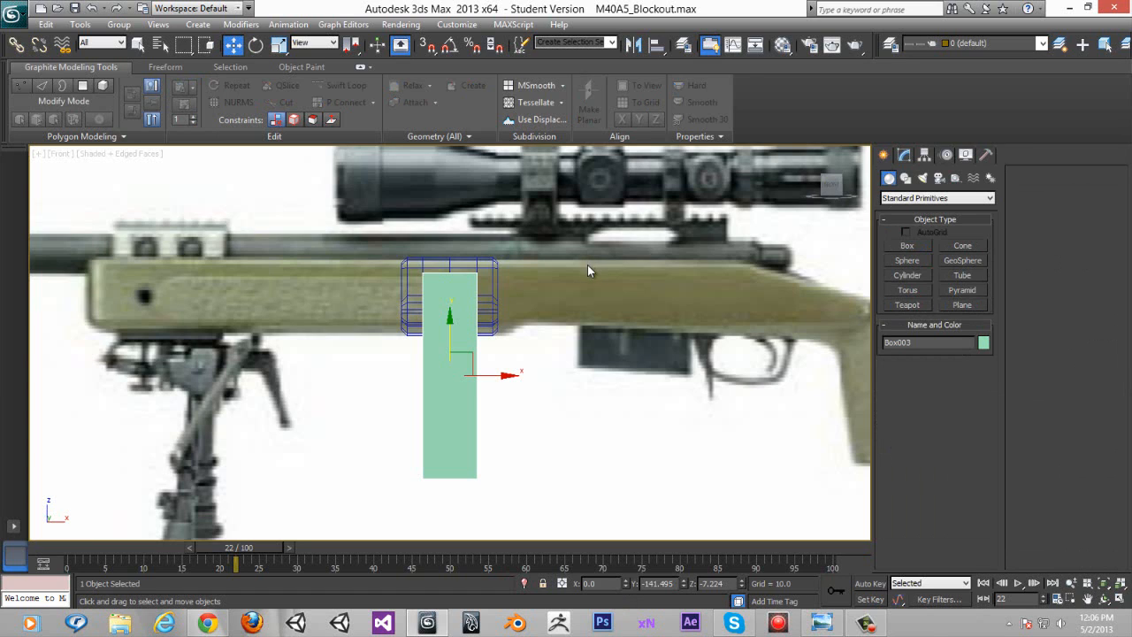
pyautogui.moveTo(587, 264); pyautogui.dragTo(409, 285, button='middle')
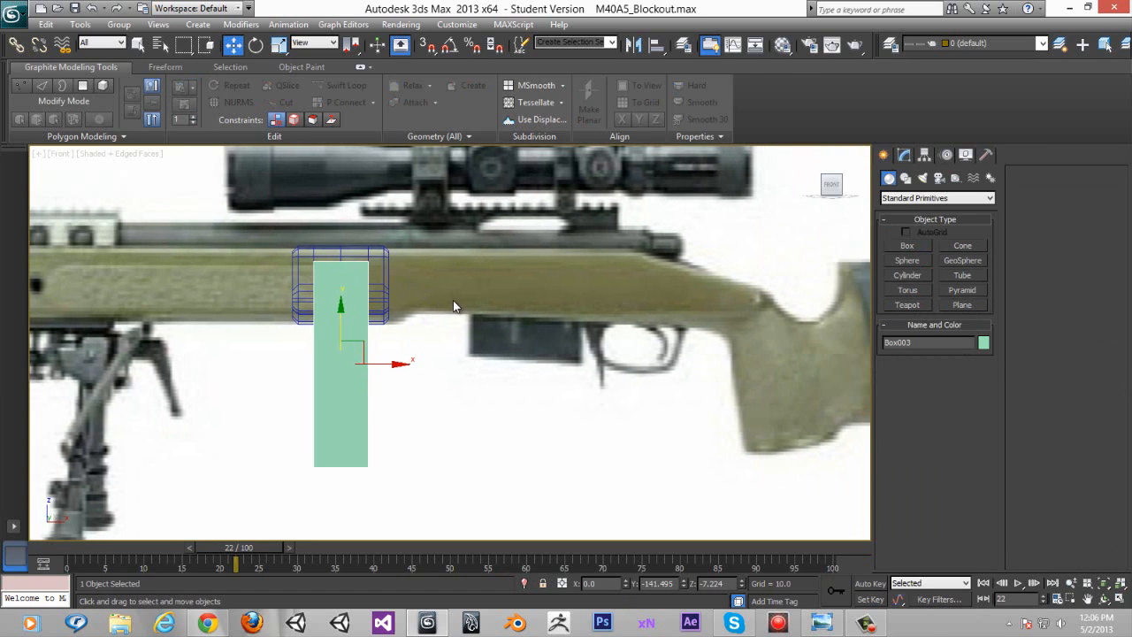
pyautogui.press('l')
pyautogui.scroll(-1, 559, 265)
pyautogui.moveTo(559, 265); pyautogui.dragTo(551, 86, button='middle')
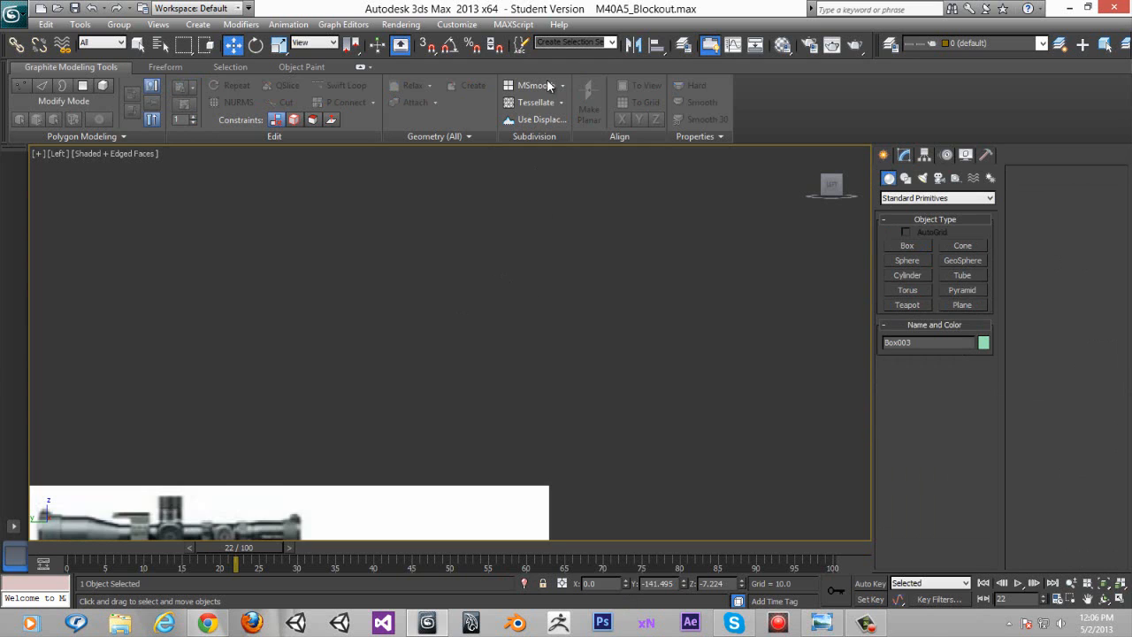
pyautogui.scroll(1, 531, 364)
pyautogui.moveTo(531, 363); pyautogui.dragTo(540, 177, button='middle')
pyautogui.scroll(-1, 543, 273)
pyautogui.scroll(3, 543, 279)
pyautogui.scroll(-1, 523, 253)
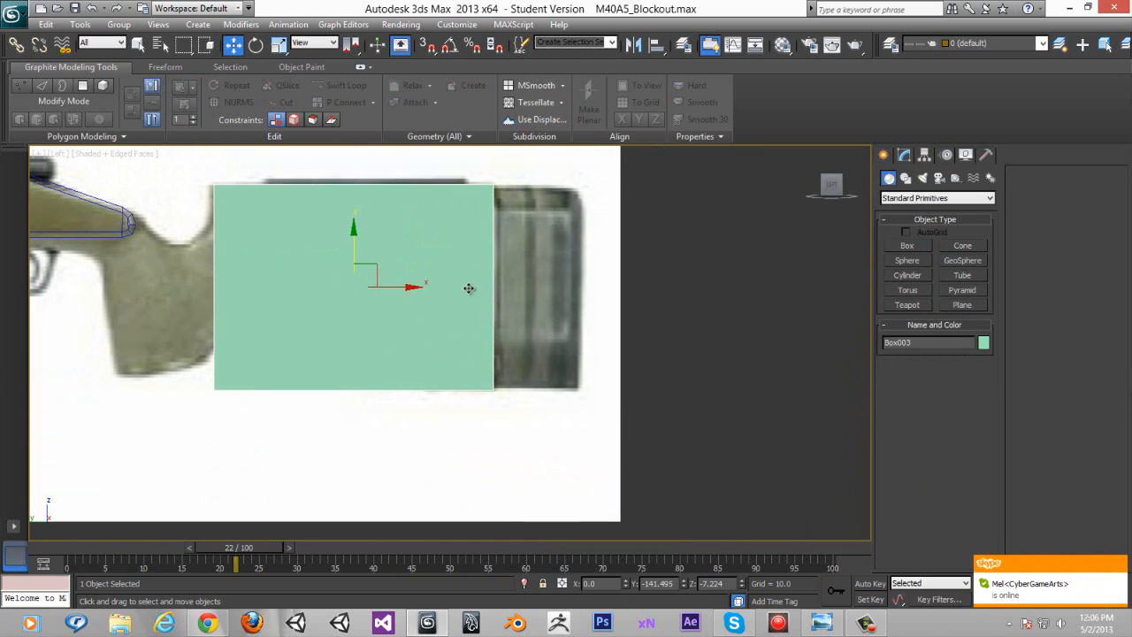
# Step: Display the new box as see-through over the buttstock reference, leaving the Material Editor closed
pyautogui.click(780, 49)
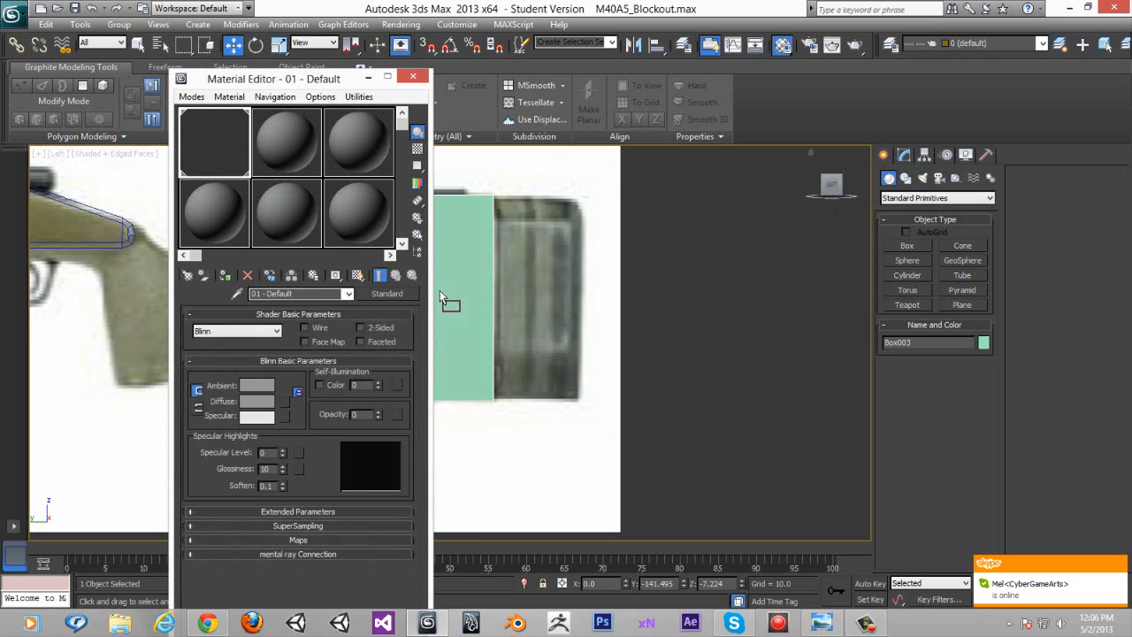
pyautogui.moveTo(257, 79); pyautogui.dragTo(958, 71)
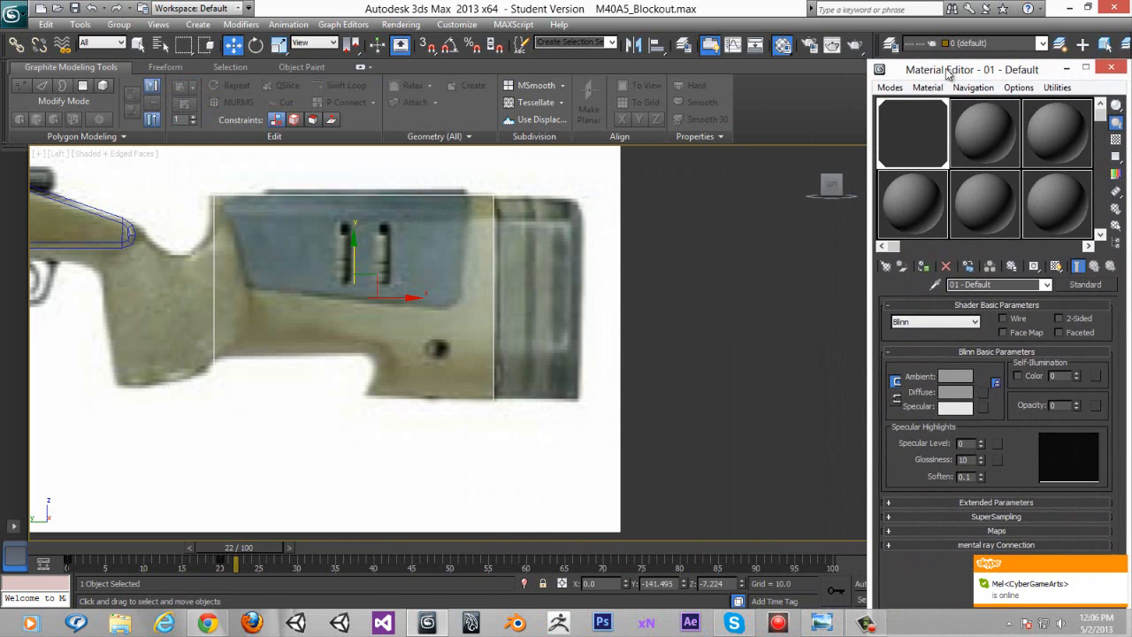
pyautogui.moveTo(549, 291); pyautogui.dragTo(550, 309, button='middle')
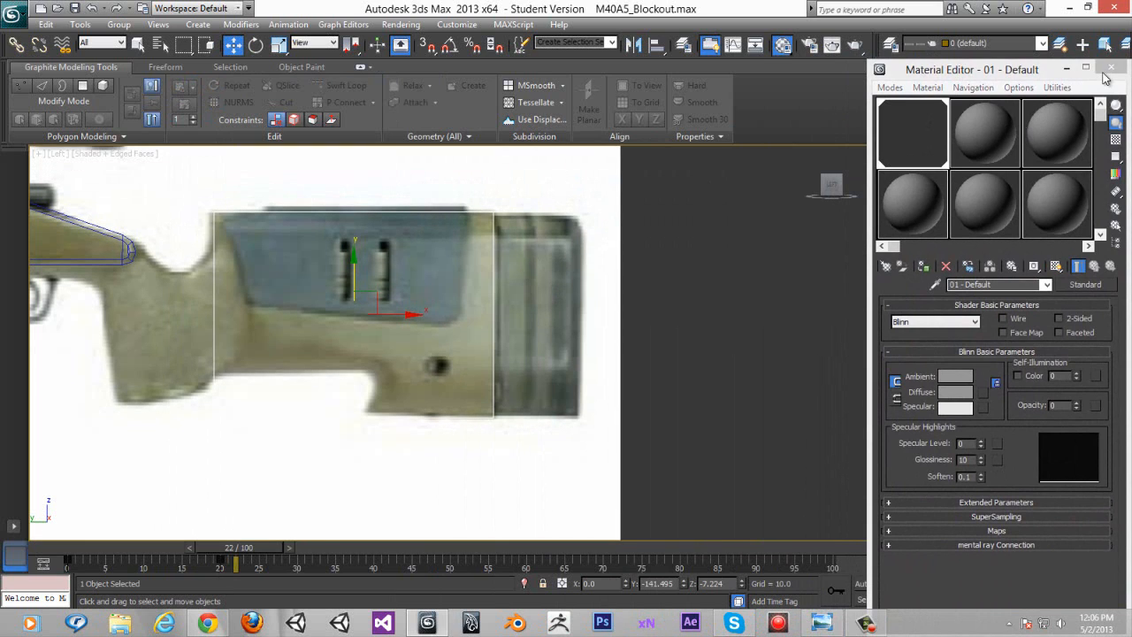
pyautogui.click(1112, 68)
pyautogui.moveTo(413, 297); pyautogui.dragTo(410, 315, button='middle')
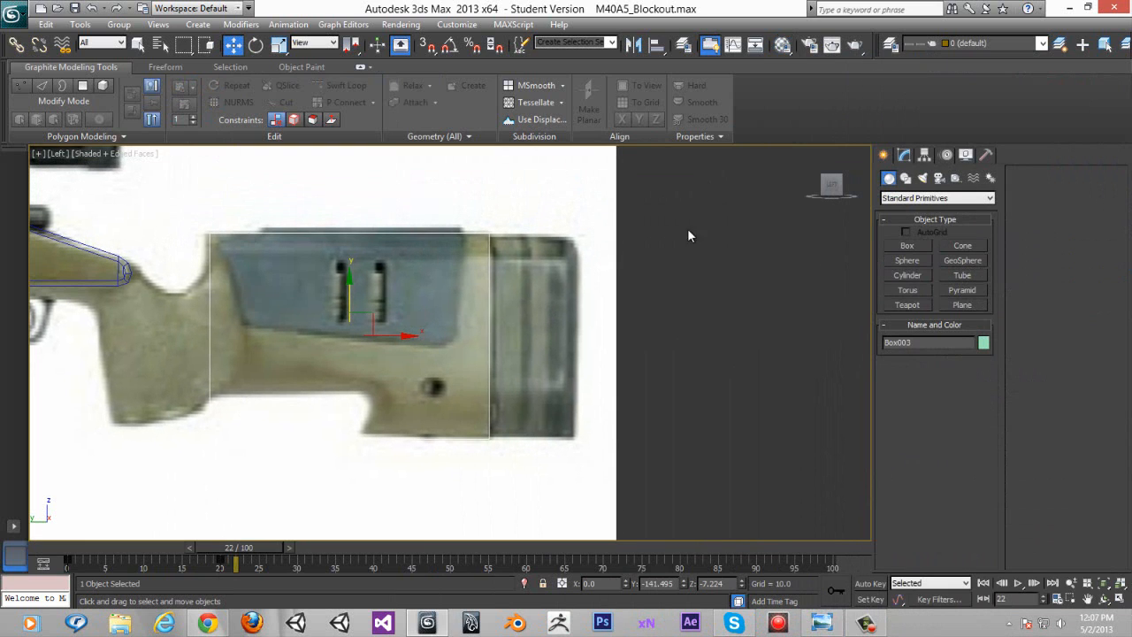
# Step: Add one vertical and one horizontal edge loop to the box around the buttstock's lower notch with Swift Loop
pyautogui.click(902, 157)
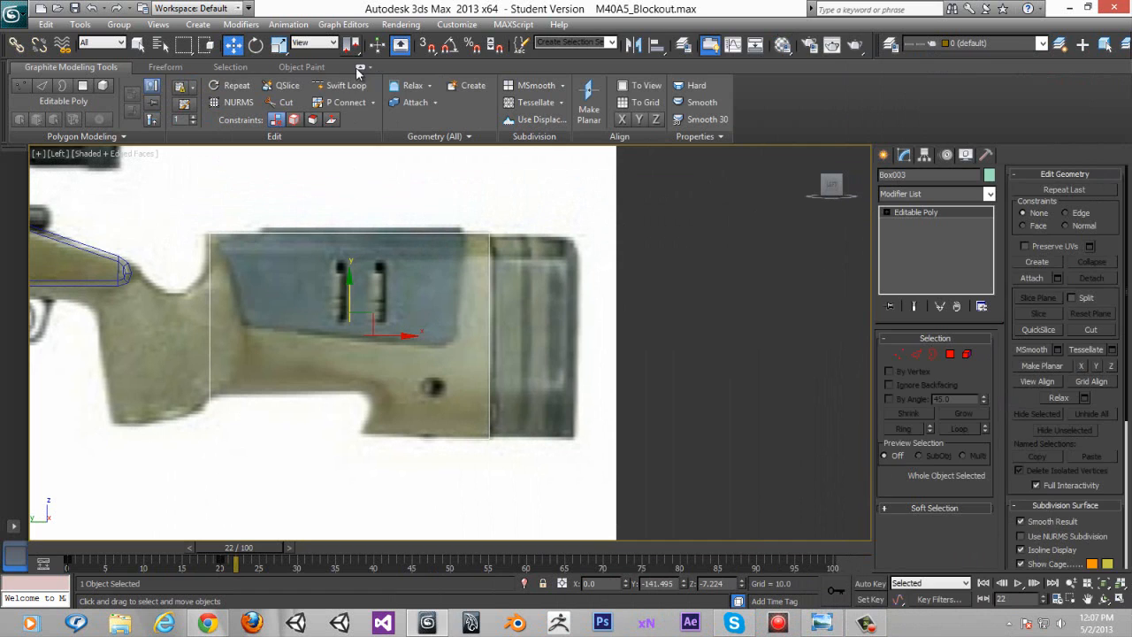
pyautogui.click(350, 88)
pyautogui.moveTo(445, 447); pyautogui.dragTo(396, 425, button='middle')
pyautogui.scroll(2, 435, 470)
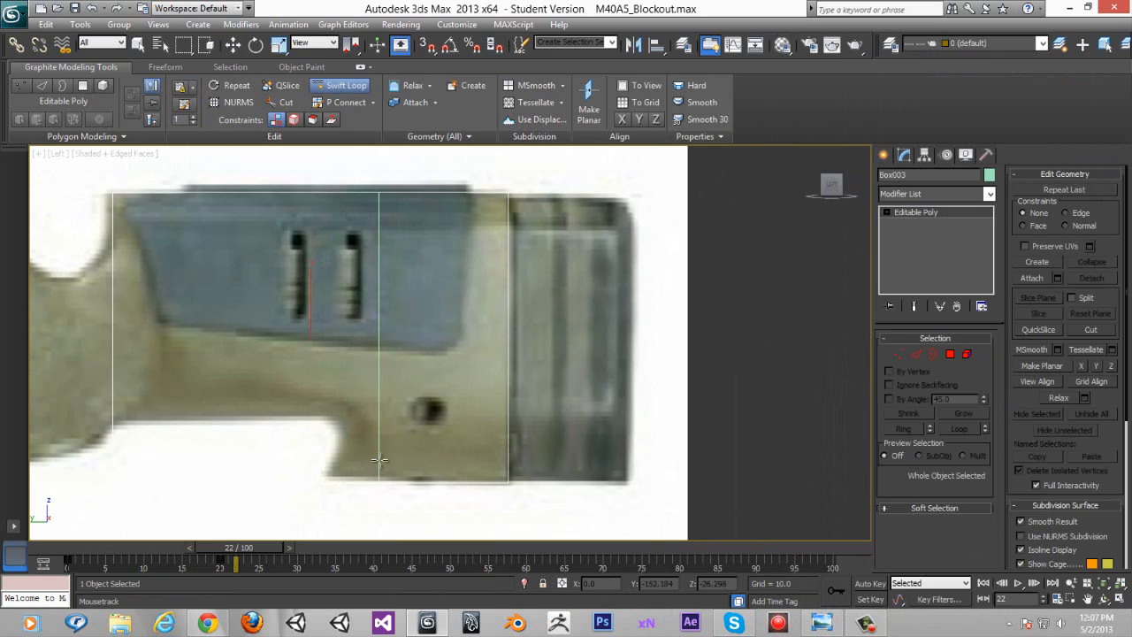
pyautogui.click(379, 459)
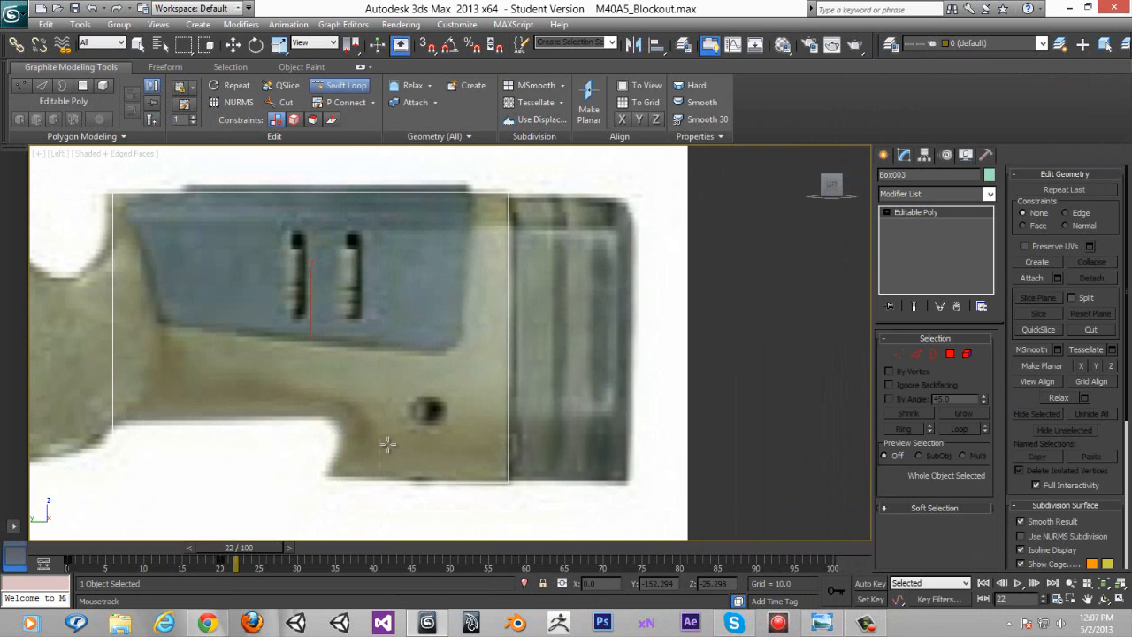
pyautogui.click(480, 395)
pyautogui.press('w')
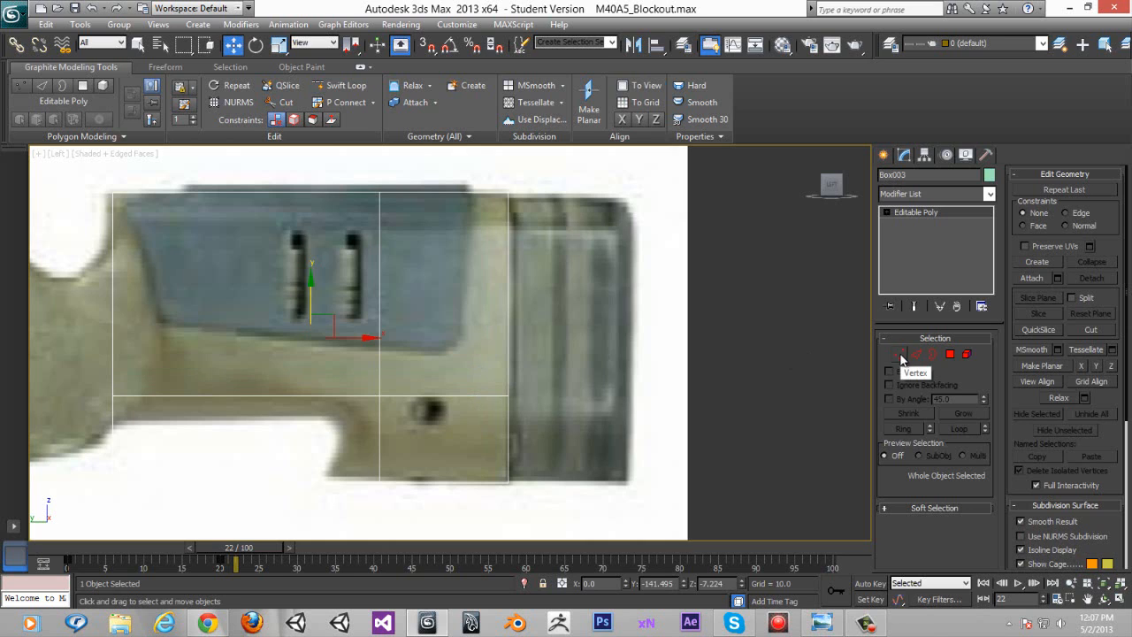
pyautogui.click(950, 354)
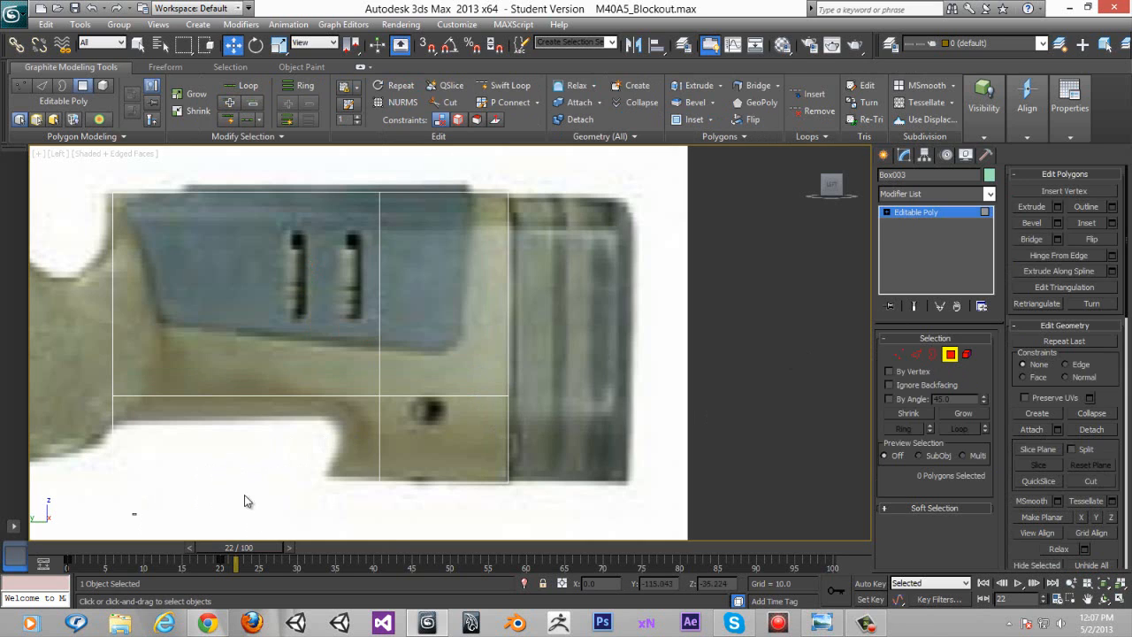
pyautogui.moveTo(254, 445); pyautogui.dragTo(69, 431)
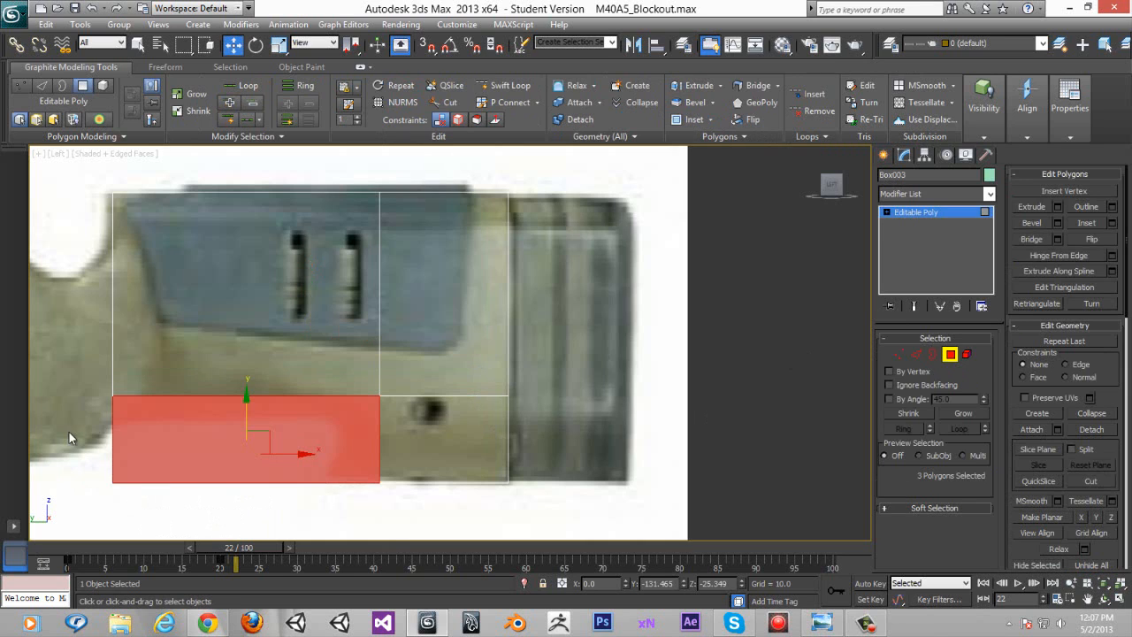
pyautogui.click(235, 523)
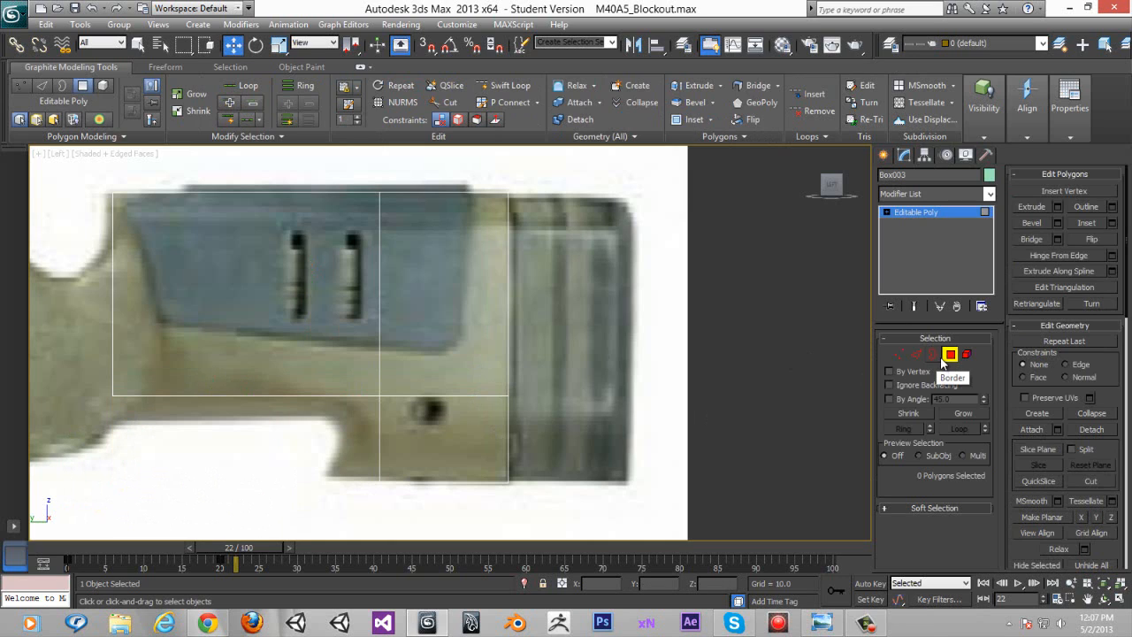
pyautogui.hotkey('ctrl', 'z')
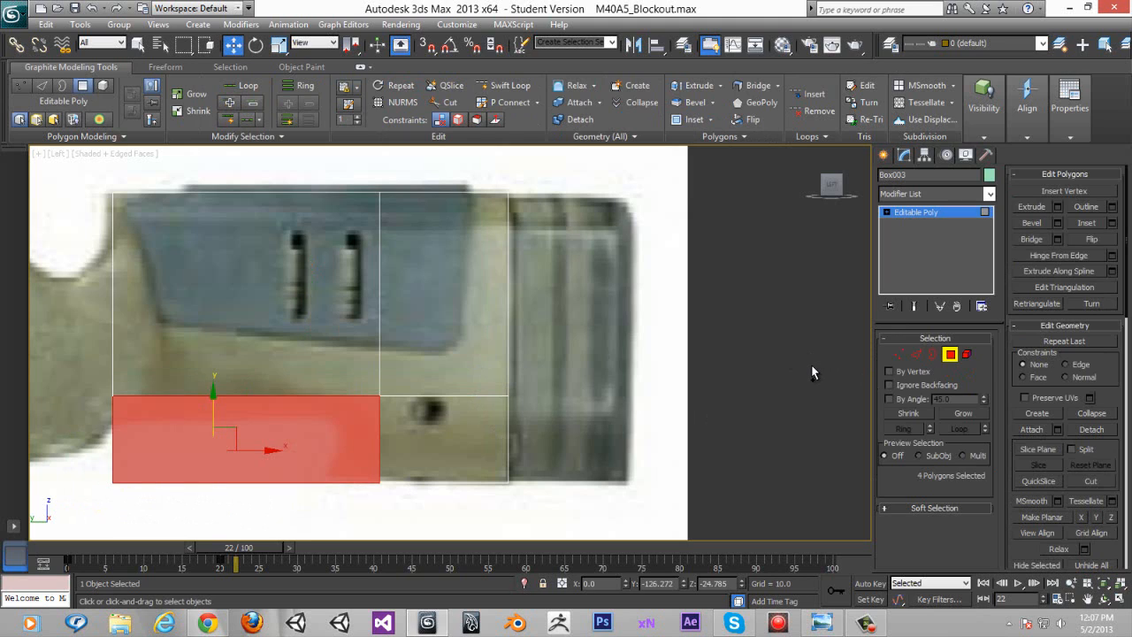
pyautogui.hotkey('ctrl', 'z')
pyautogui.hotkey('ctrl', 'z')
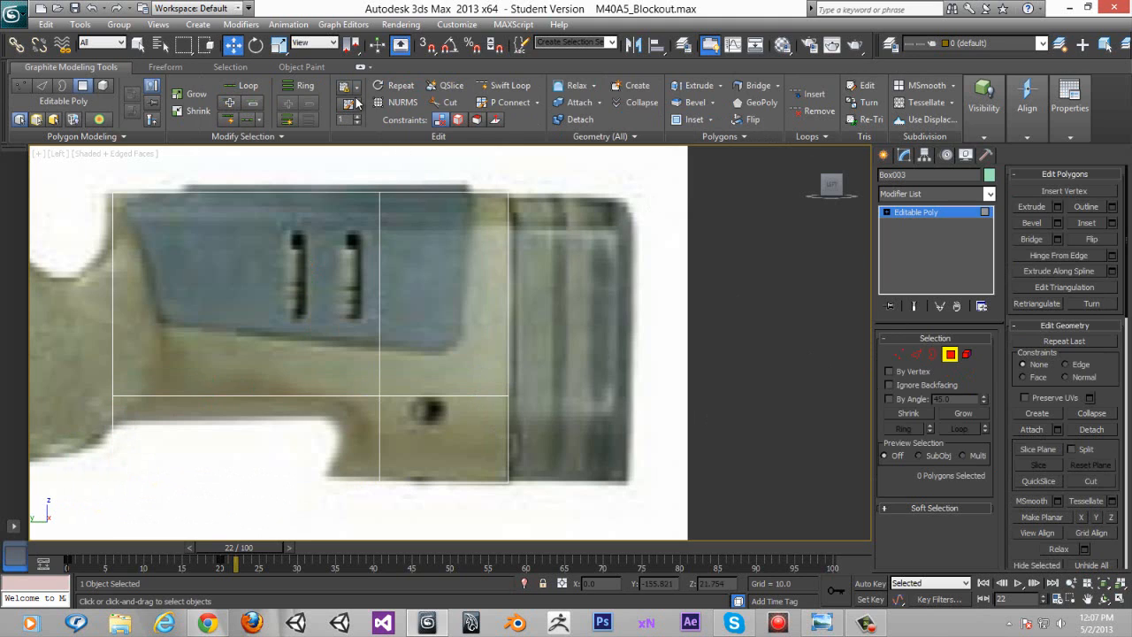
# Step: Add a second vertical edge loop to the box along the buttstock notch's vertical edge with Swift Loop
pyautogui.click(504, 85)
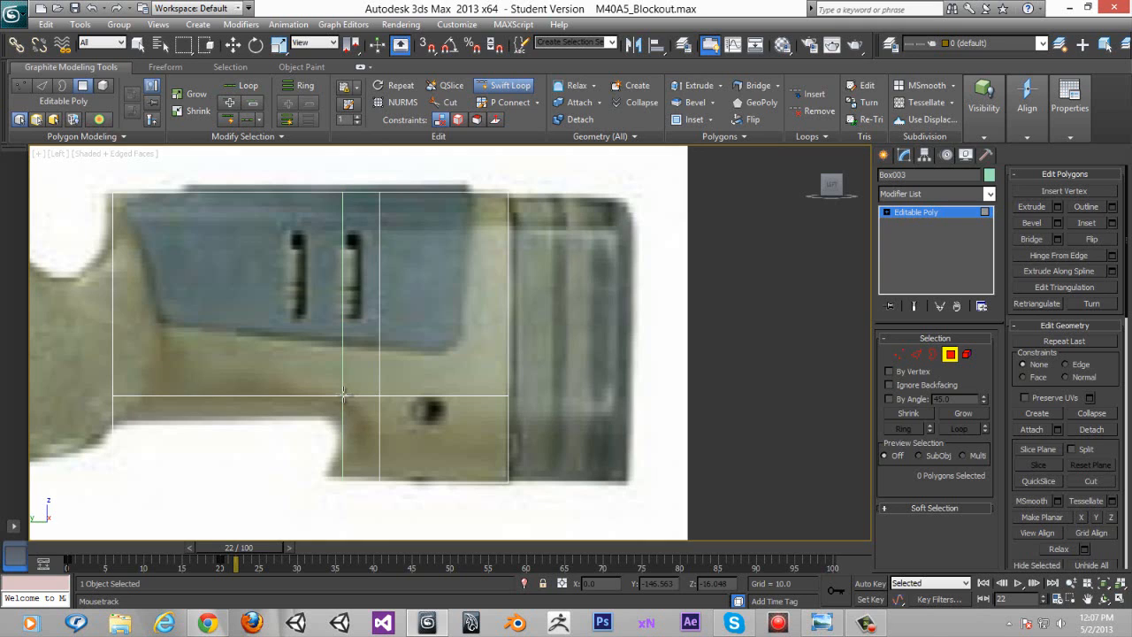
pyautogui.click(346, 395)
pyautogui.rightClick(406, 371)
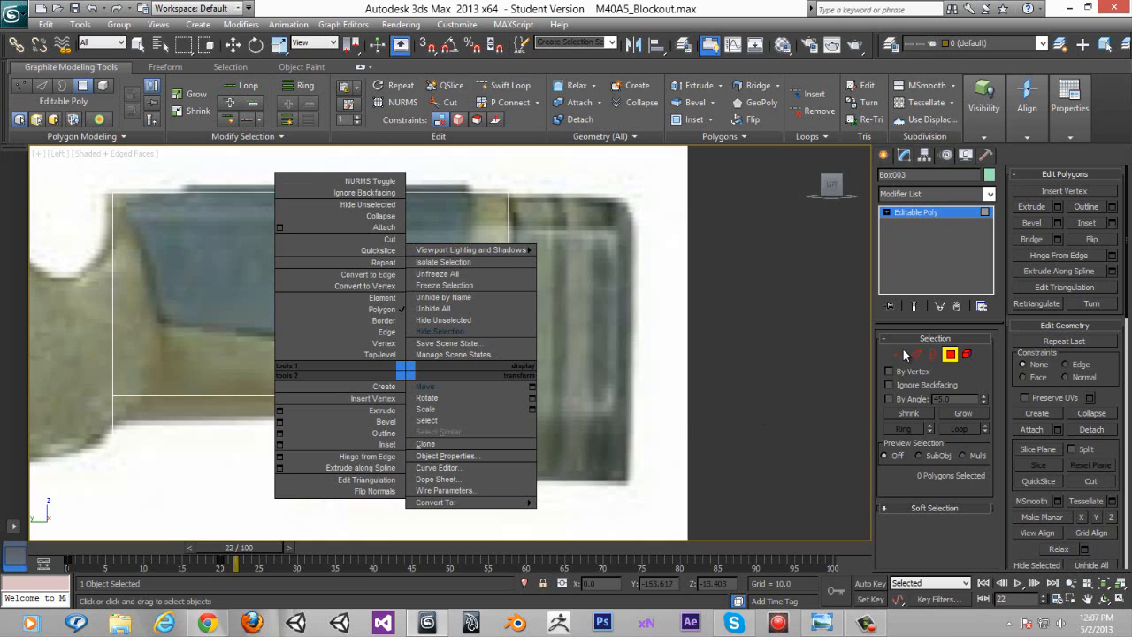
pyautogui.click(949, 358)
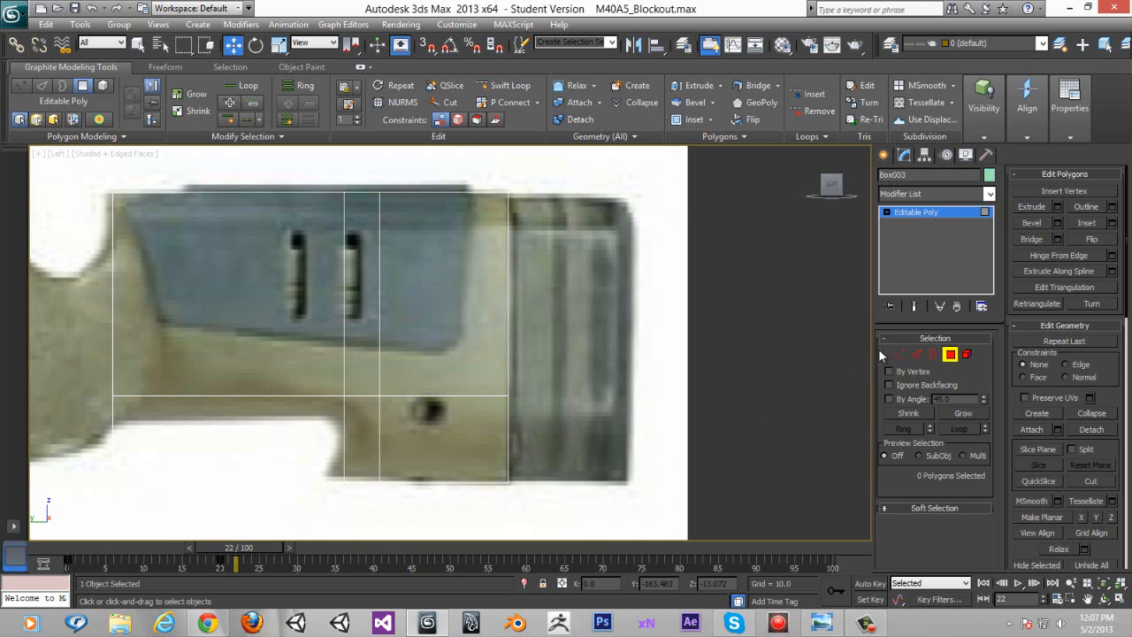
# Step: Lower the horizontal loop's vertices between the original vertical loop and the butt end to about Z -20.6, forming a diagonal at the notch
pyautogui.click(898, 353)
pyautogui.click(379, 395)
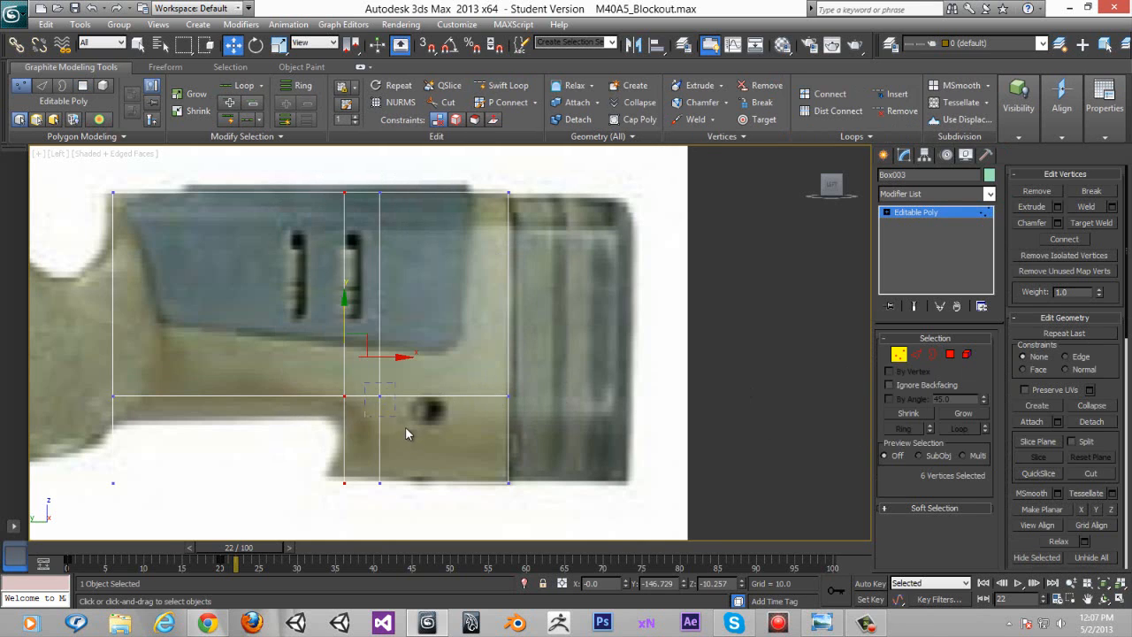
pyautogui.scroll(2, 431, 406)
pyautogui.moveTo(404, 396); pyautogui.dragTo(403, 418)
pyautogui.hotkey('ctrl', 'z')
pyautogui.moveTo(390, 379); pyautogui.dragTo(452, 428)
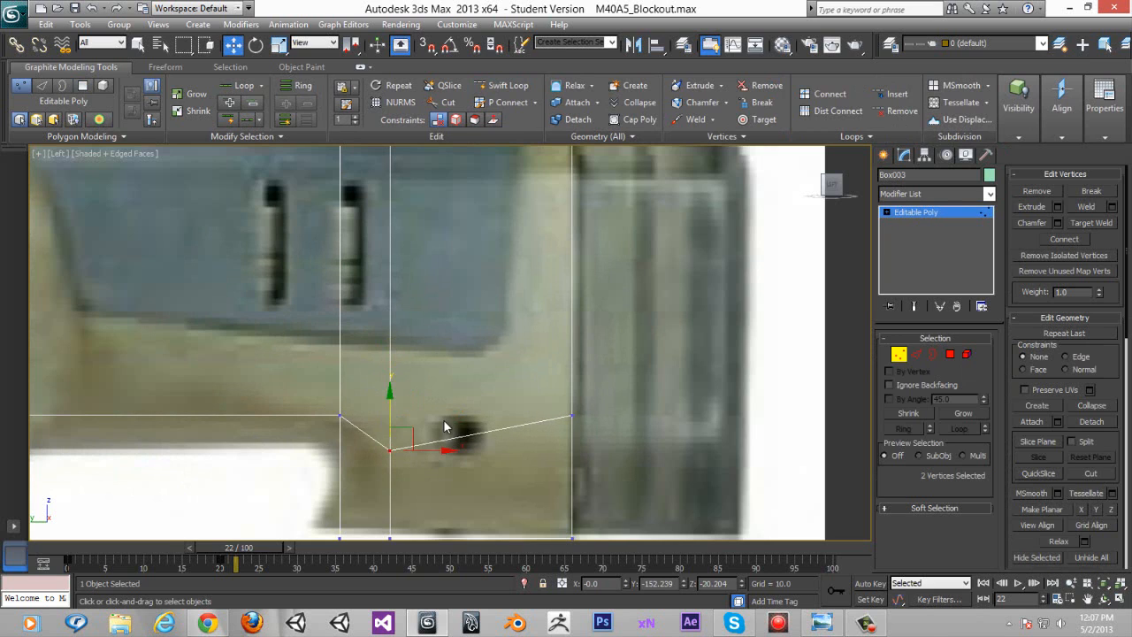
pyautogui.scroll(-2, 453, 428)
pyautogui.hotkey('ctrl', 'z')
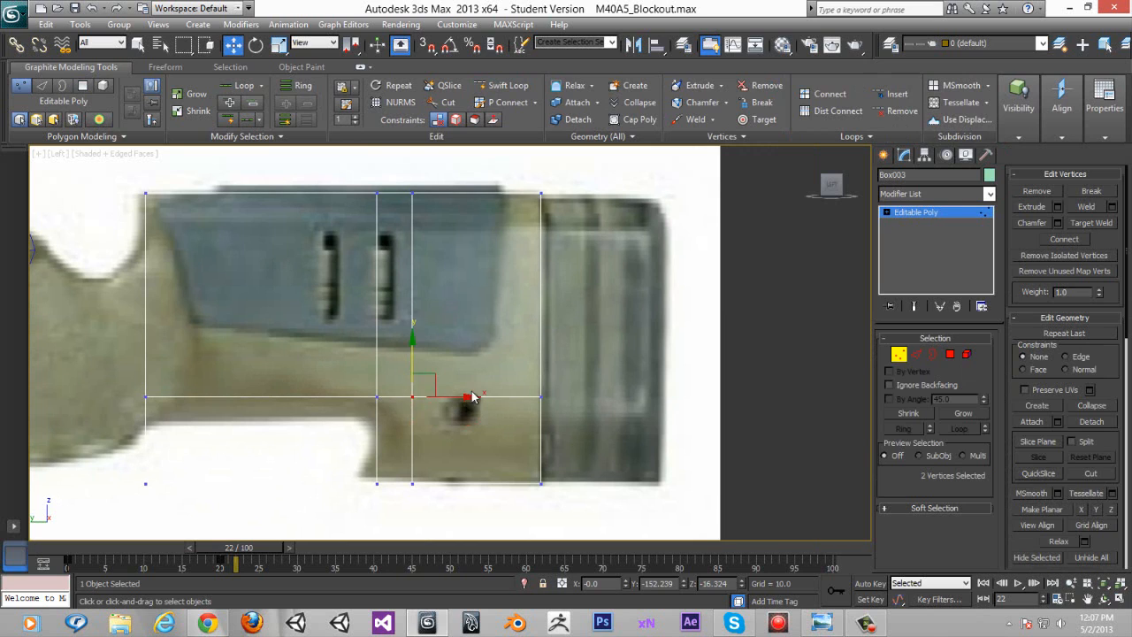
pyautogui.keyDown('ctrl'); pyautogui.moveTo(599, 419); pyautogui.dragTo(475, 398); pyautogui.keyUp('ctrl')
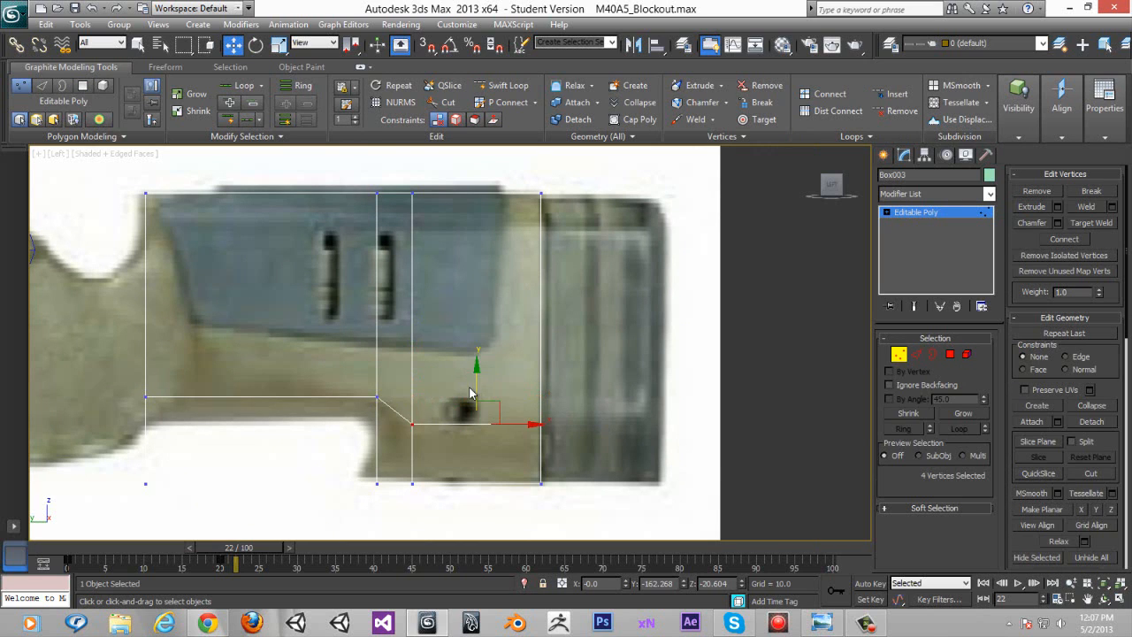
# Step: Move all six vertices of the vertical loop nearer the butt end slightly toward the notch, to about Y -150.9
pyautogui.moveTo(416, 461); pyautogui.dragTo(452, 463, button='middle')
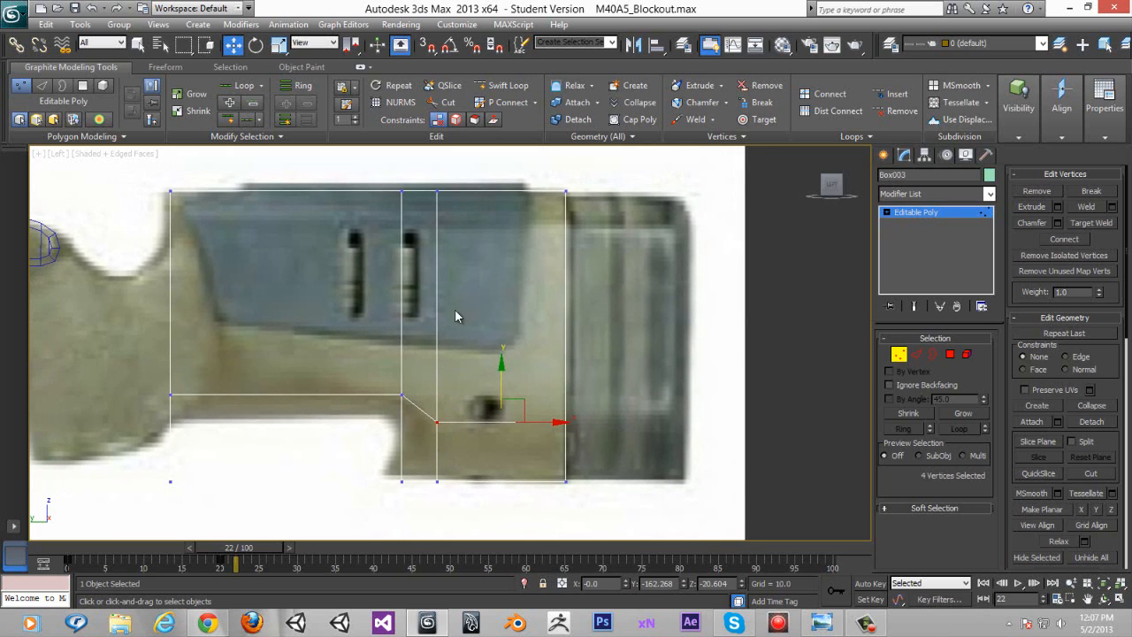
pyautogui.keyDown('ctrl'); pyautogui.moveTo(481, 486); pyautogui.dragTo(481, 487); pyautogui.keyUp('ctrl')
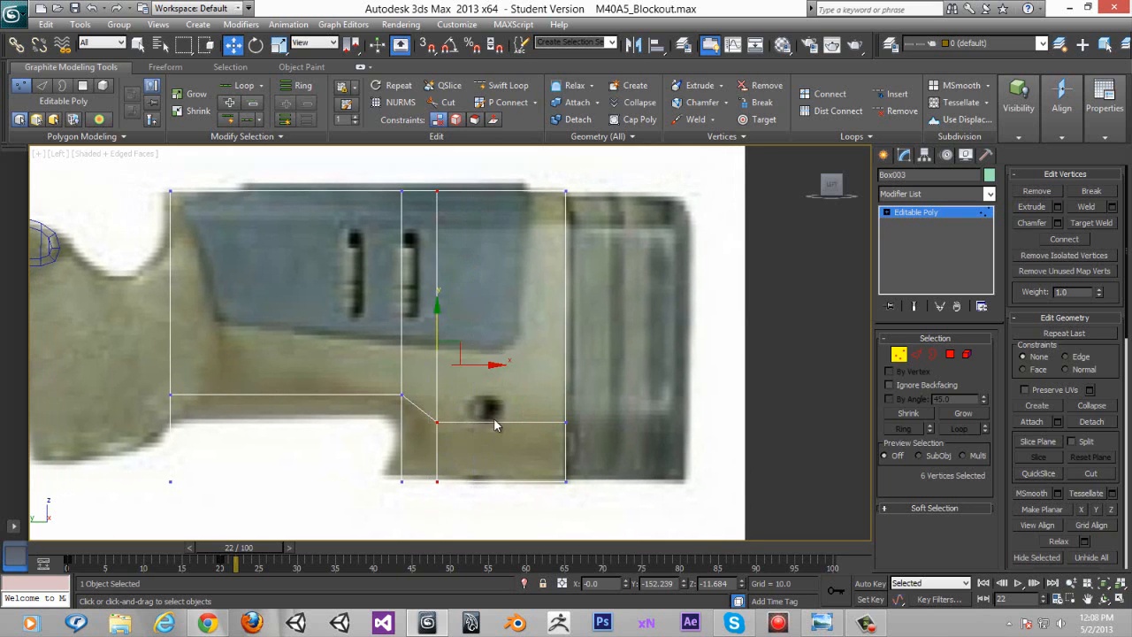
pyautogui.moveTo(493, 366); pyautogui.dragTo(485, 364)
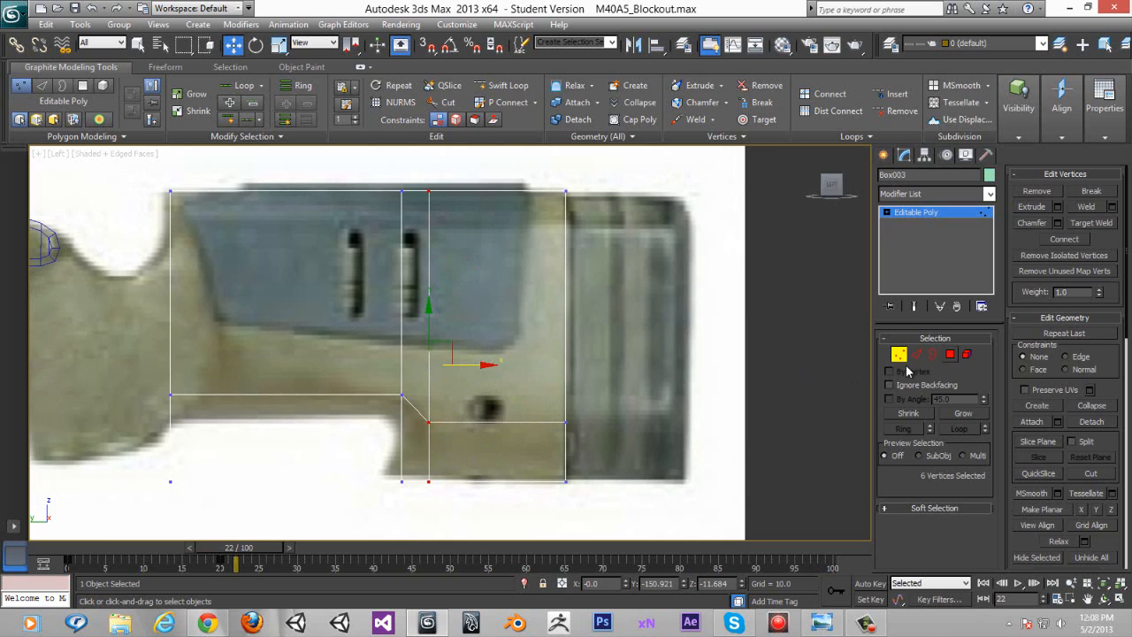
# Step: Delete the box's polygons that cover the notch below the horizontal and diagonal edges
pyautogui.press('4')
pyautogui.moveTo(419, 434); pyautogui.dragTo(414, 434)
pyautogui.press('Delete')
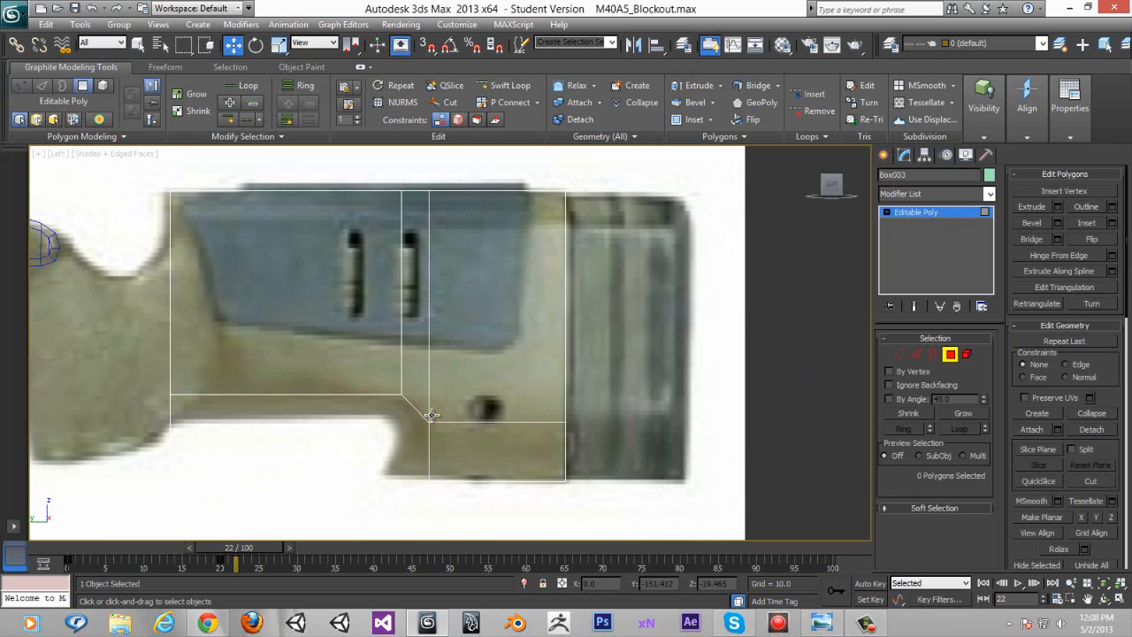
# Step: Extrude the diagonal edges on both sides of the box down toward the notch's corner
pyautogui.scroll(2, 428, 422)
pyautogui.click(917, 354)
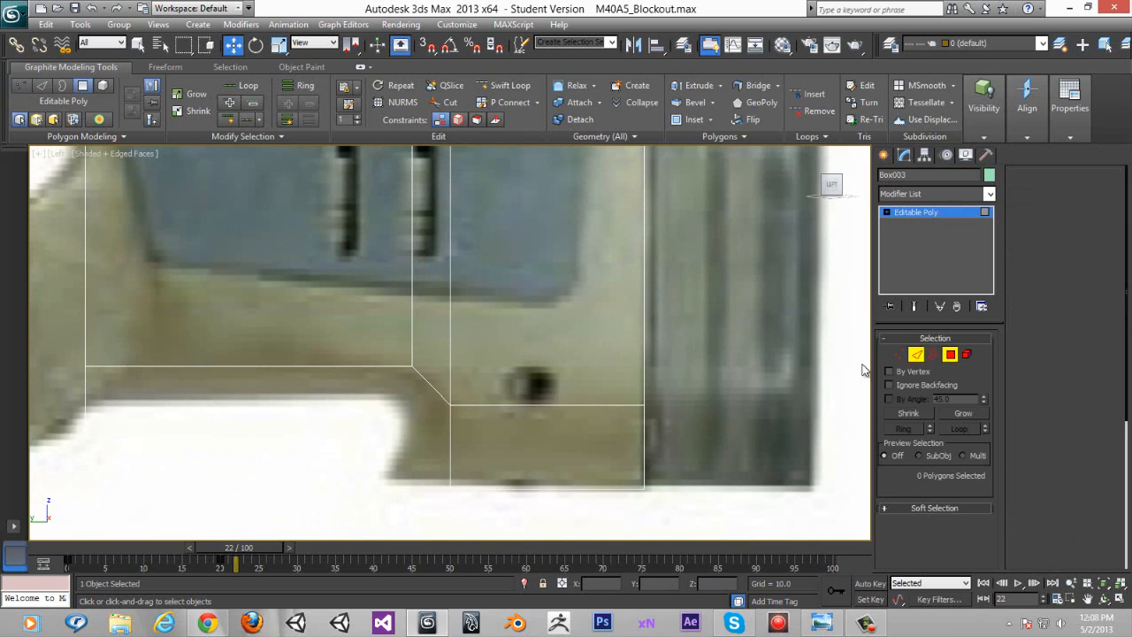
pyautogui.click(433, 389)
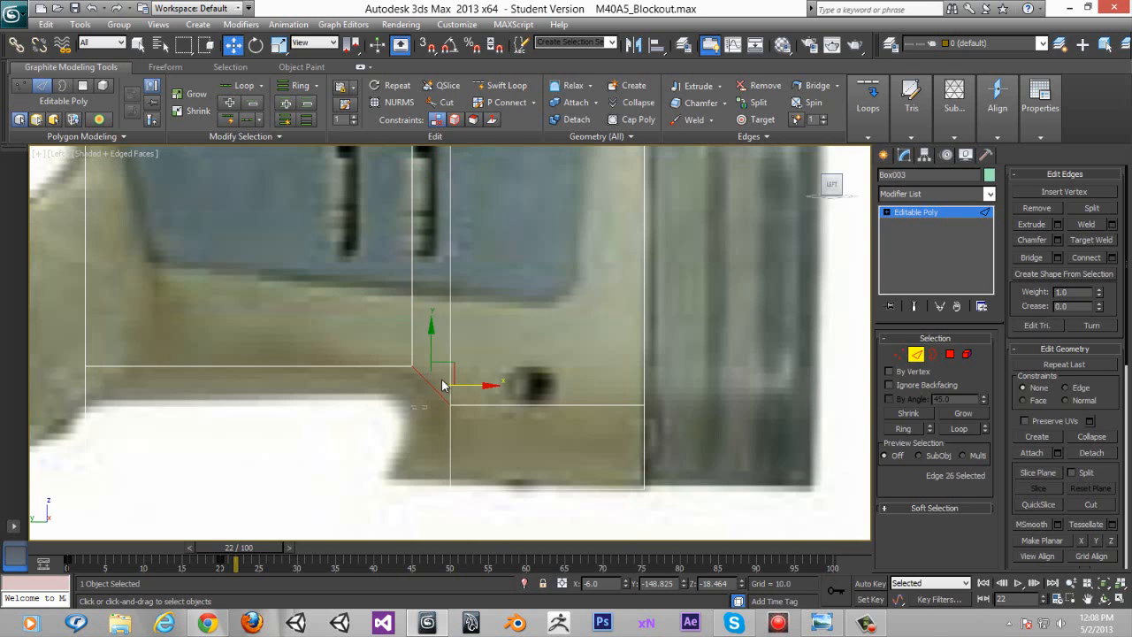
pyautogui.moveTo(442, 380); pyautogui.dragTo(395, 382)
pyautogui.moveTo(450, 371)
pyautogui.keyDown('alt'); pyautogui.mouseDown(button='middle')
pyautogui.moveTo(467, 367)
pyautogui.moveTo(453, 369)
pyautogui.mouseUp(button='middle'); pyautogui.keyUp('alt')
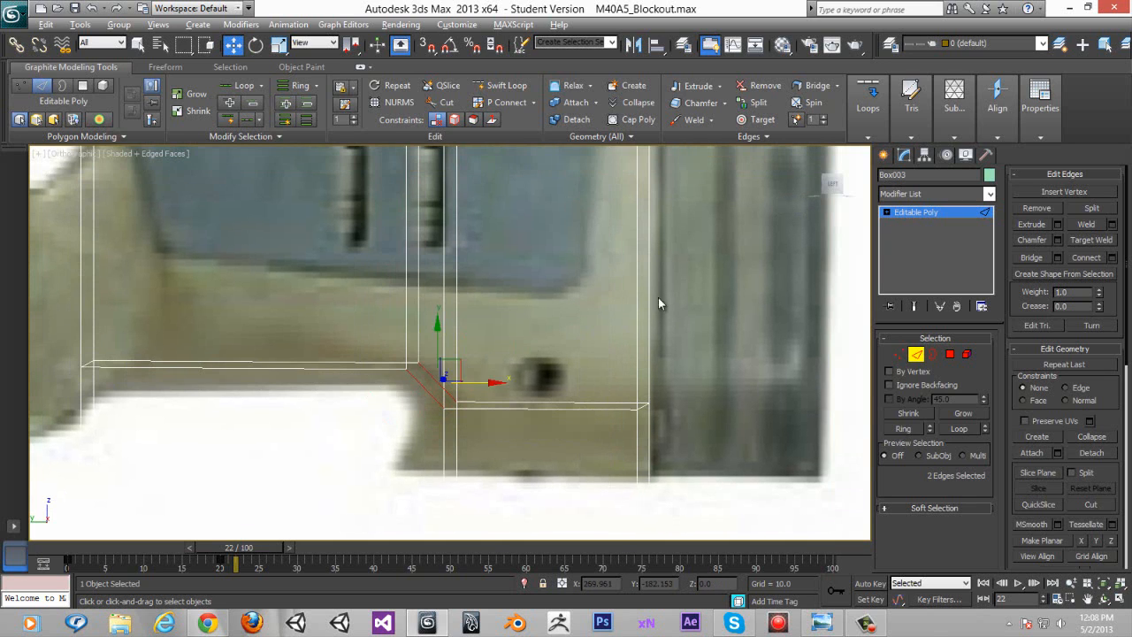
pyautogui.click(834, 187)
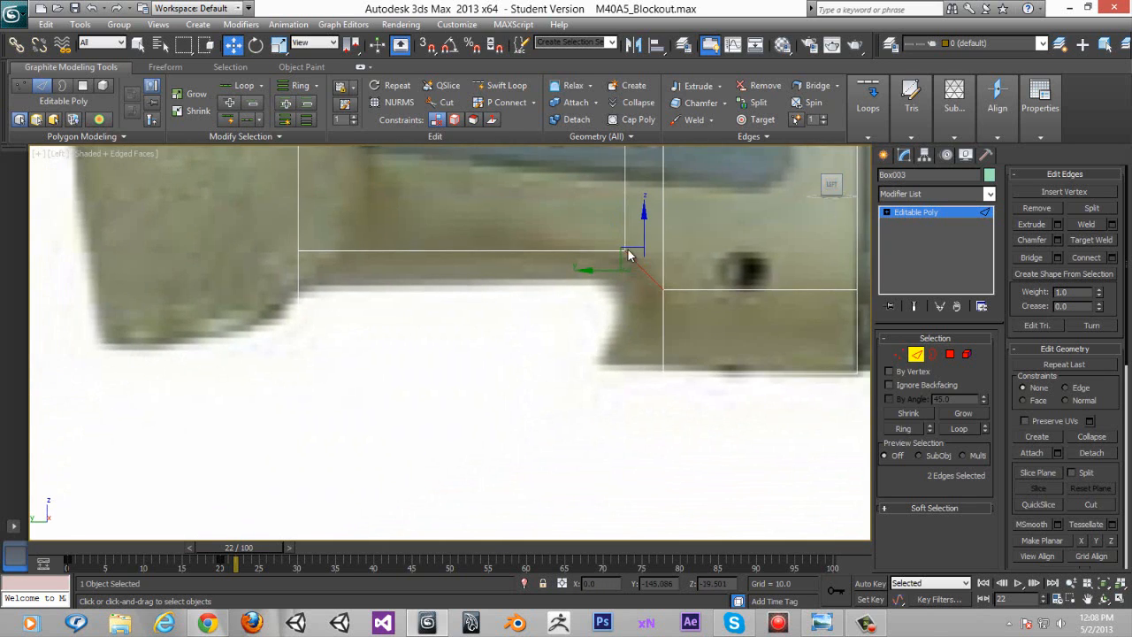
pyautogui.moveTo(651, 258); pyautogui.dragTo(632, 276)
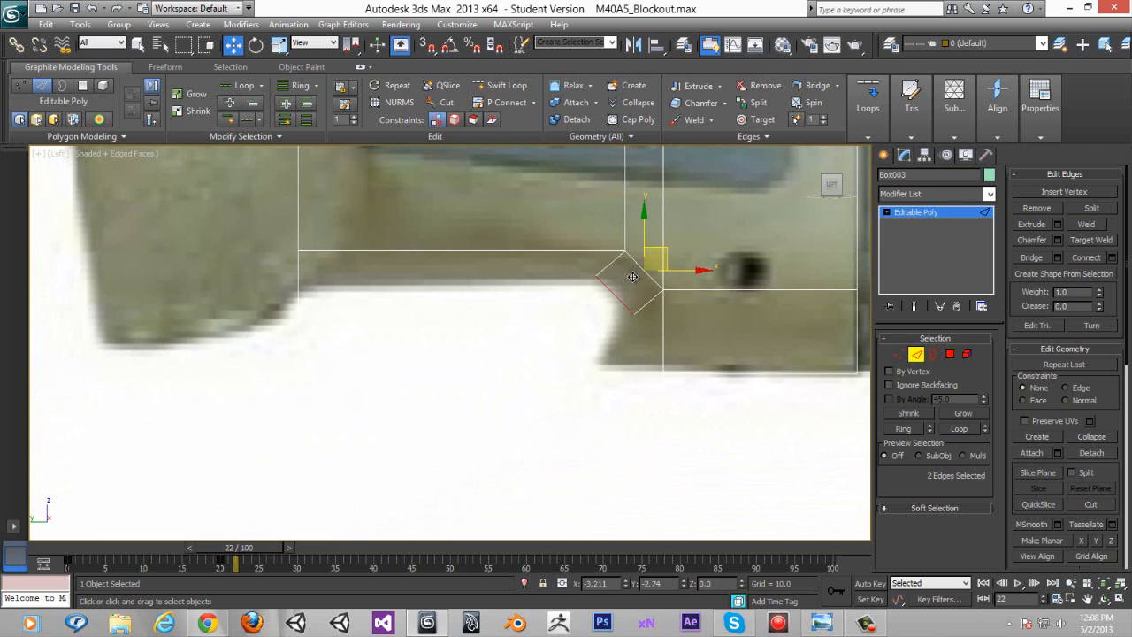
# Step: Scale the newly extruded diagonal edges down and move them onto the notch's rounded inner corner
pyautogui.moveTo(590, 294); pyautogui.dragTo(460, 347, button='middle')
pyautogui.rightClick(515, 323)
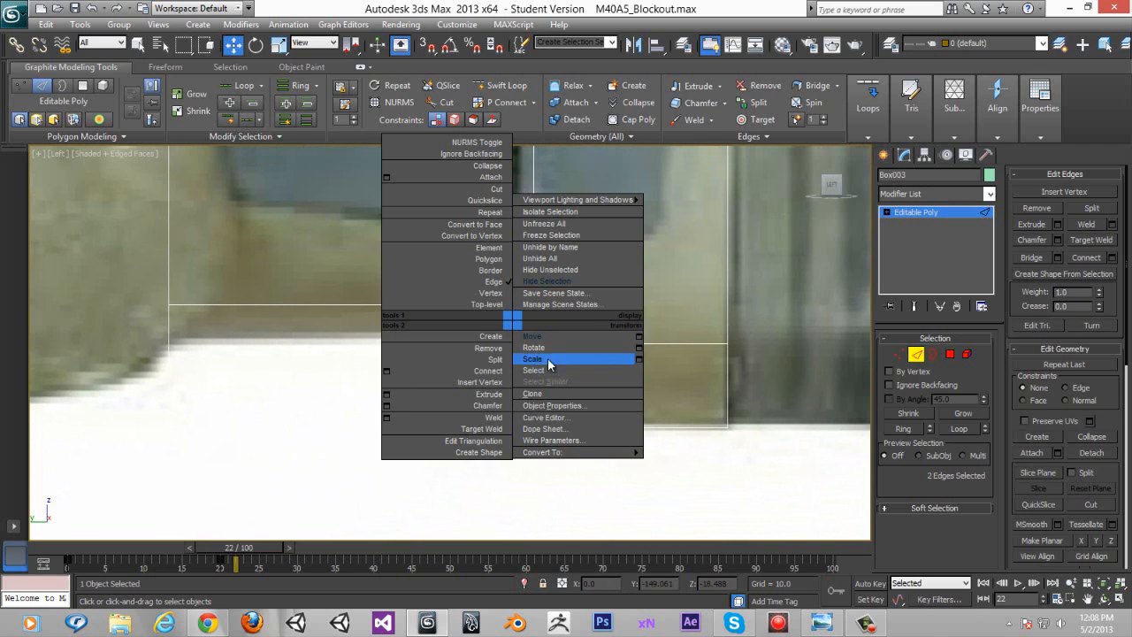
pyautogui.click(550, 360)
pyautogui.moveTo(513, 337); pyautogui.dragTo(375, 414)
pyautogui.moveTo(454, 350); pyautogui.dragTo(380, 405, button='middle')
pyautogui.rightClick(443, 382)
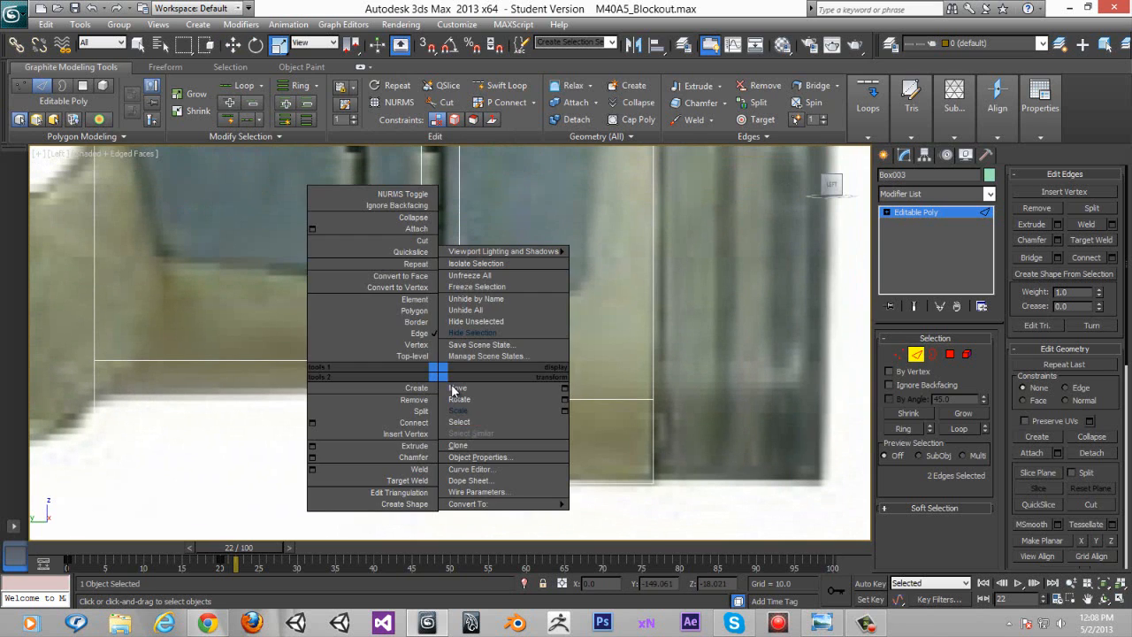
pyautogui.click(440, 387)
pyautogui.moveTo(431, 386); pyautogui.dragTo(431, 384)
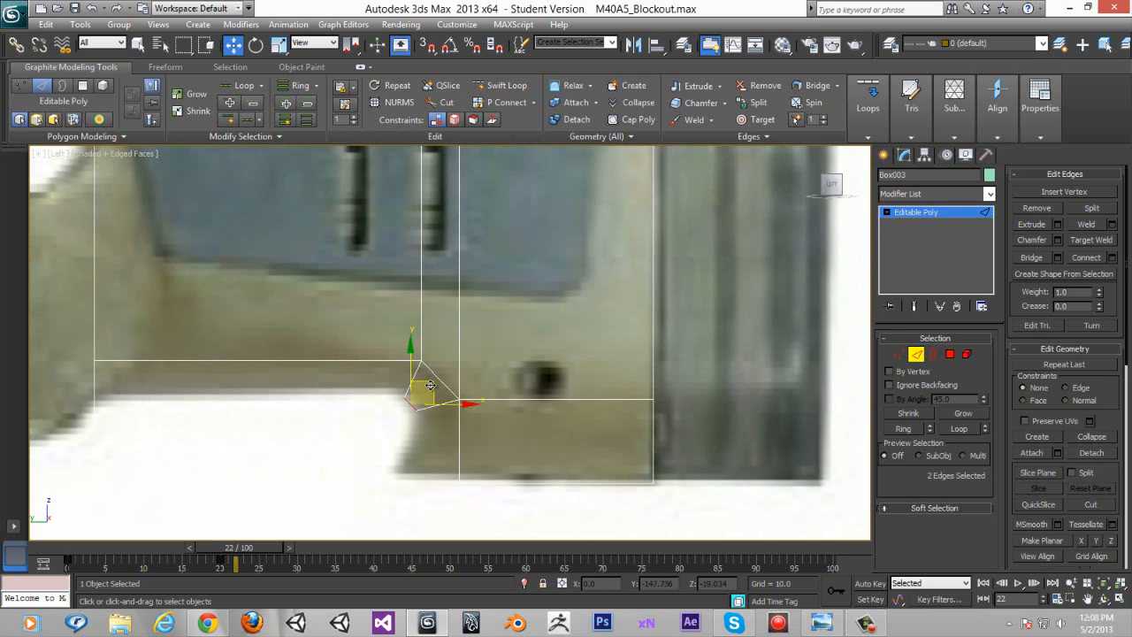
# Step: Extrude the open vertical edges on both sides below the diagonal about 4.6 units toward the notch's edge
pyautogui.rightClick(429, 395)
pyautogui.click(450, 411)
pyautogui.click(460, 435)
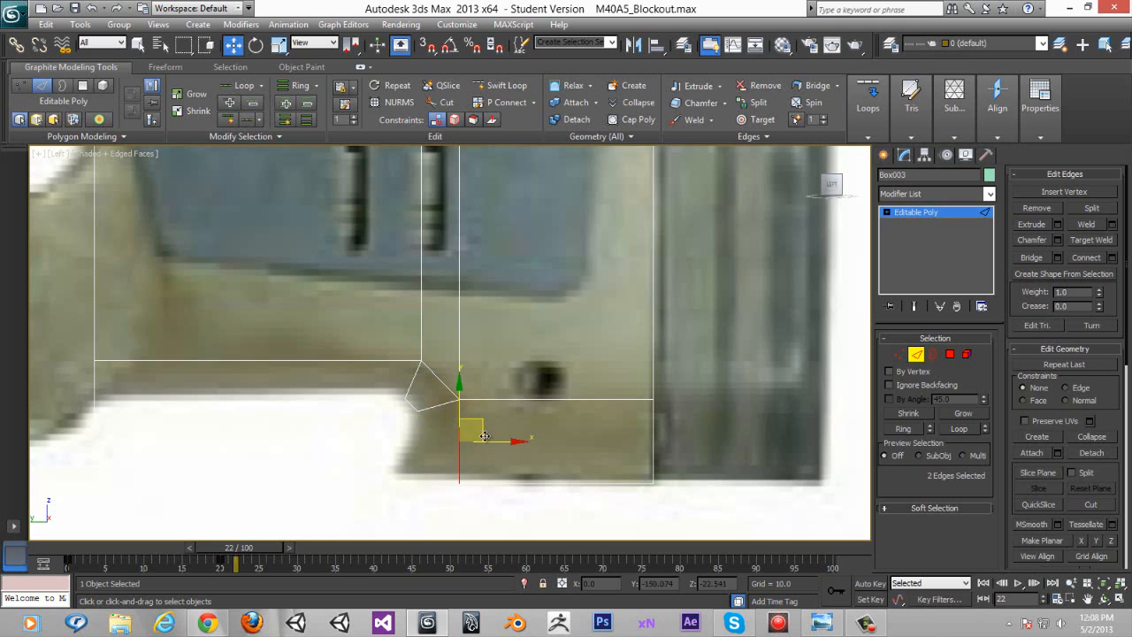
pyautogui.moveTo(485, 435); pyautogui.dragTo(451, 446)
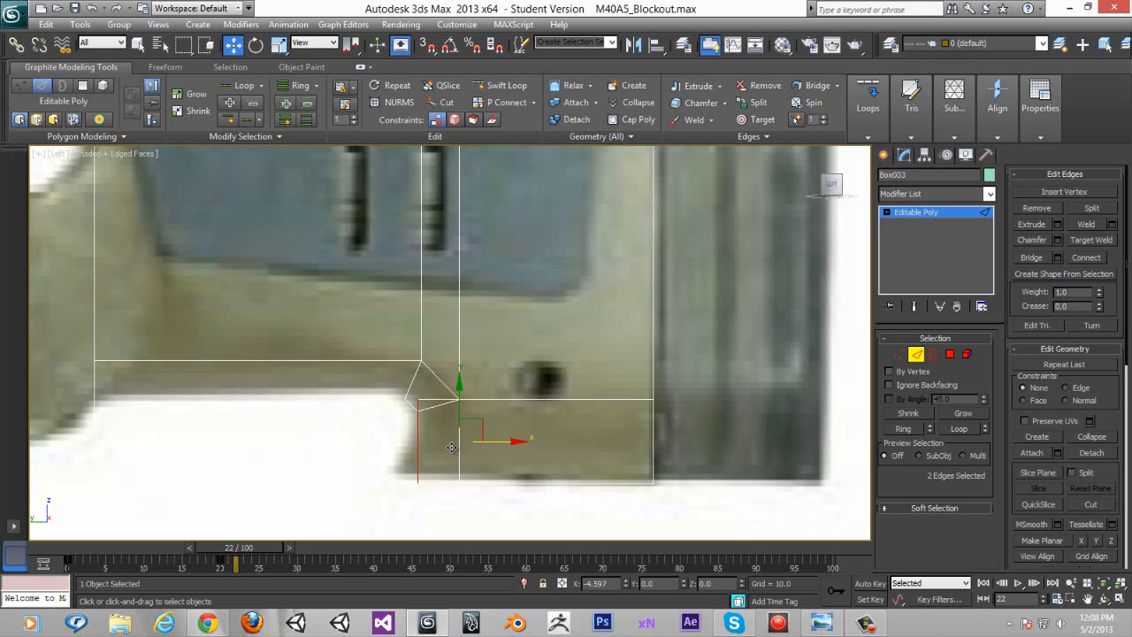
# Step: Delete the leftover end polygon hanging below the horizontal loop at the grip end of the box
pyautogui.click(327, 362)
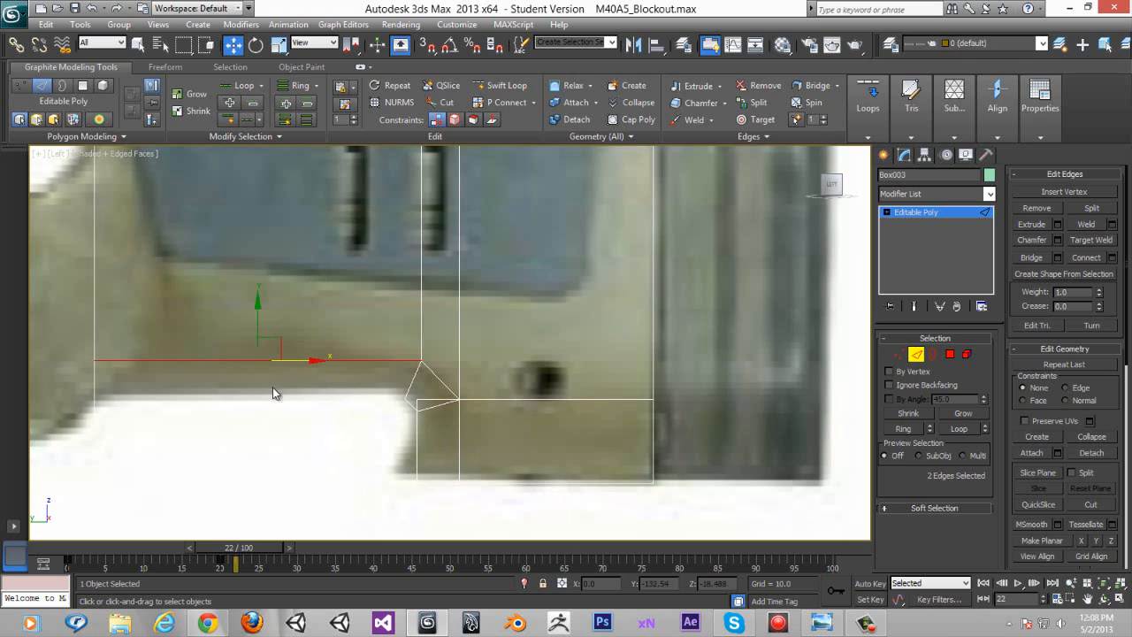
pyautogui.click(949, 355)
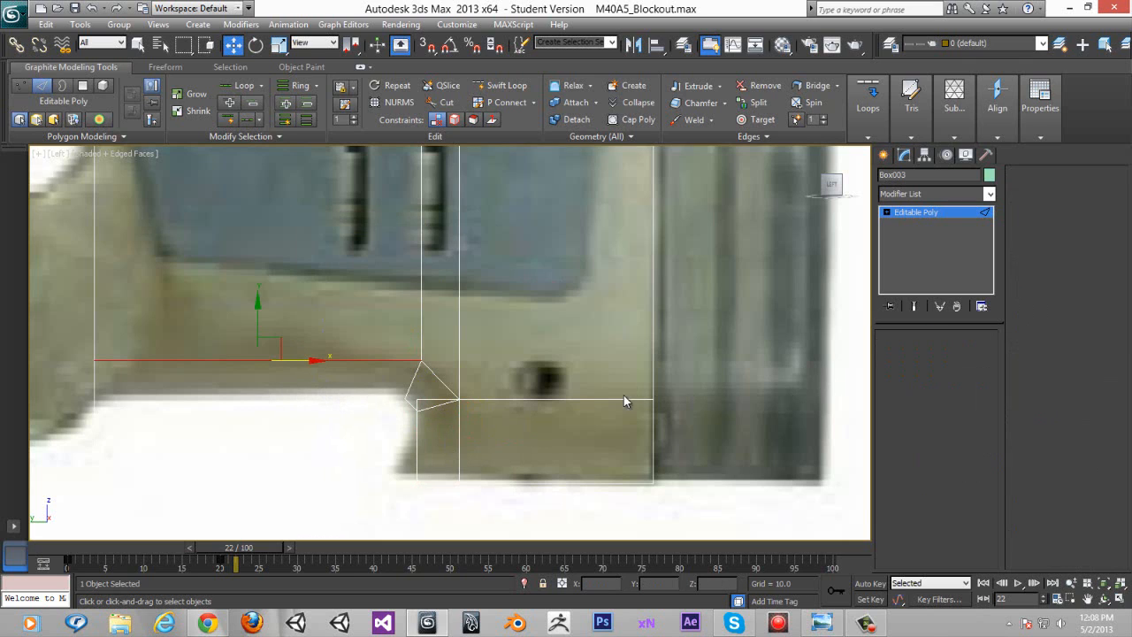
pyautogui.click(150, 452)
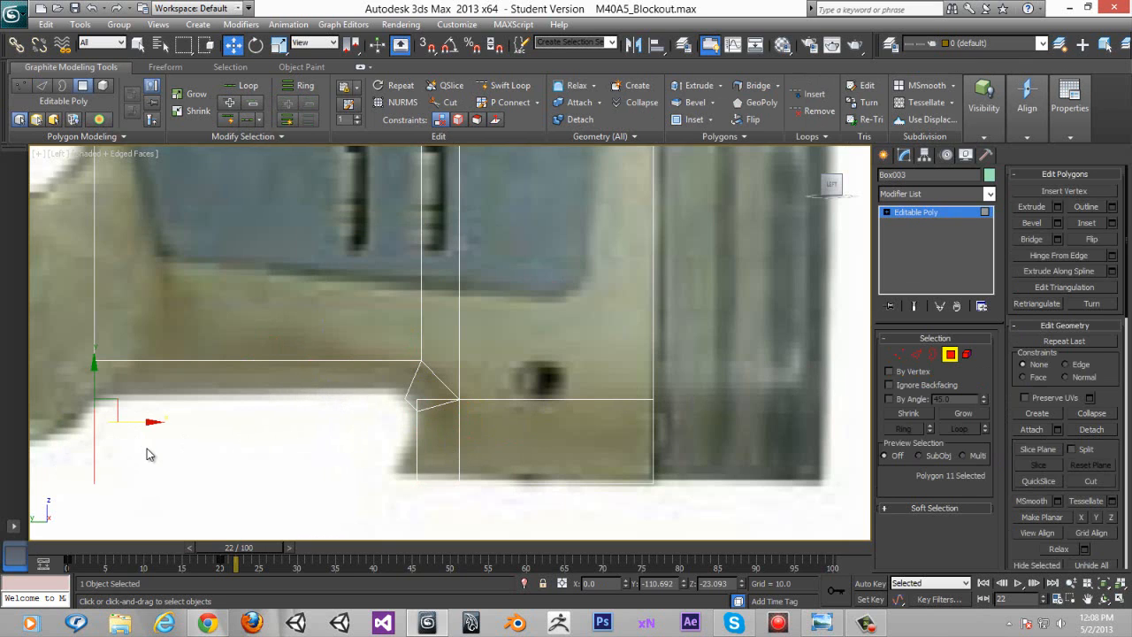
pyautogui.click(630, 369)
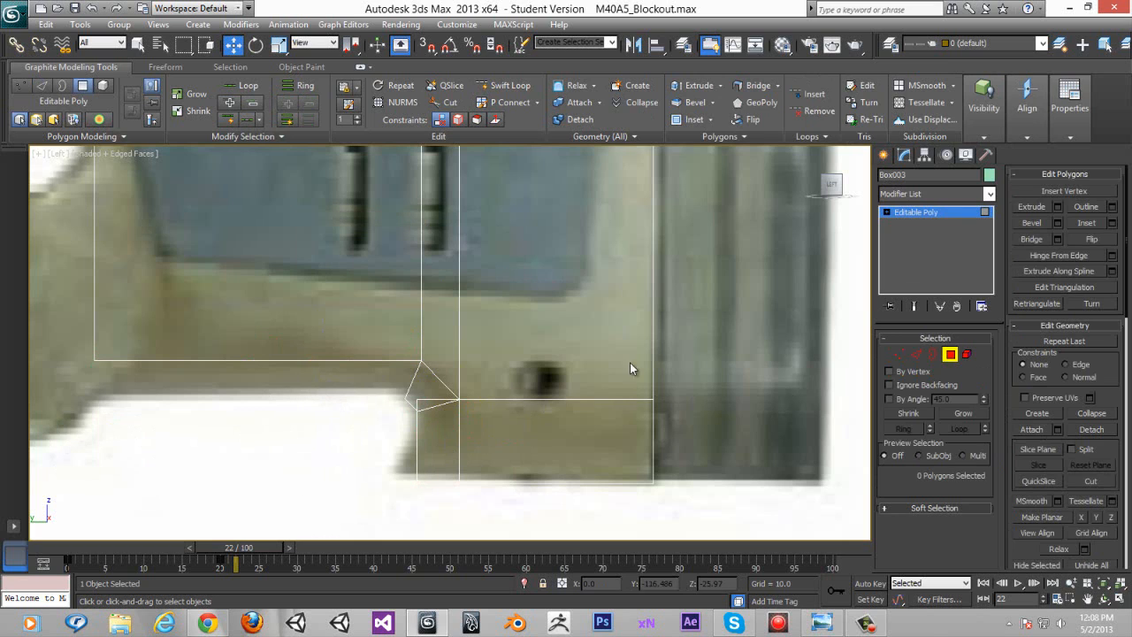
# Step: Extrude the open horizontal edges on both sides down to the buttstock's lower outline above the notch
pyautogui.click(950, 354)
pyautogui.press('2')
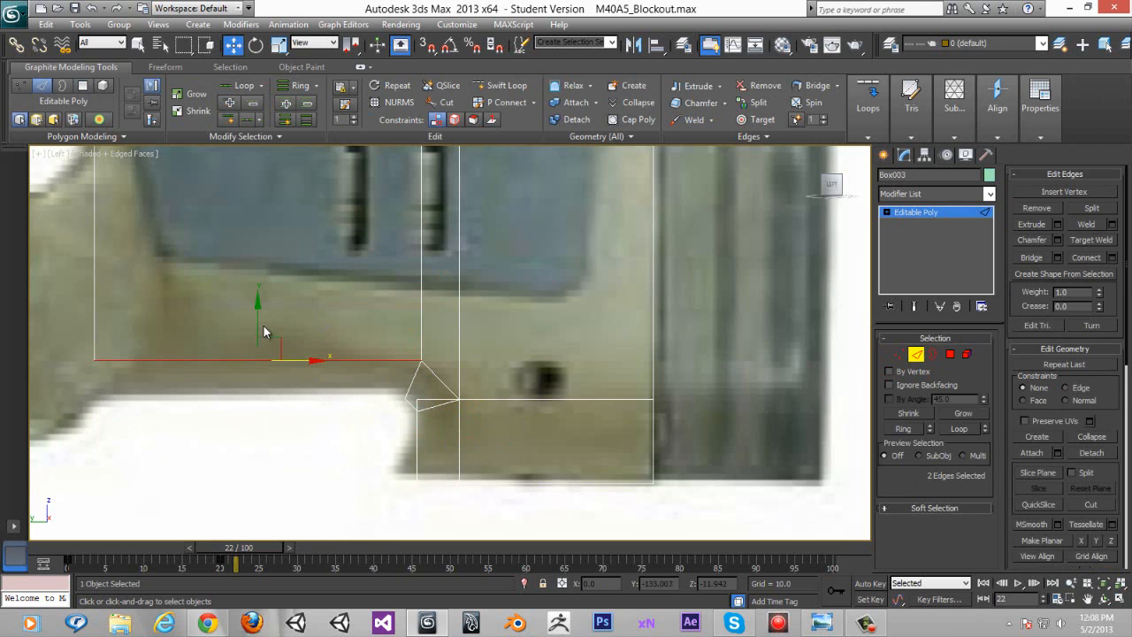
pyautogui.moveTo(256, 321); pyautogui.dragTo(257, 356)
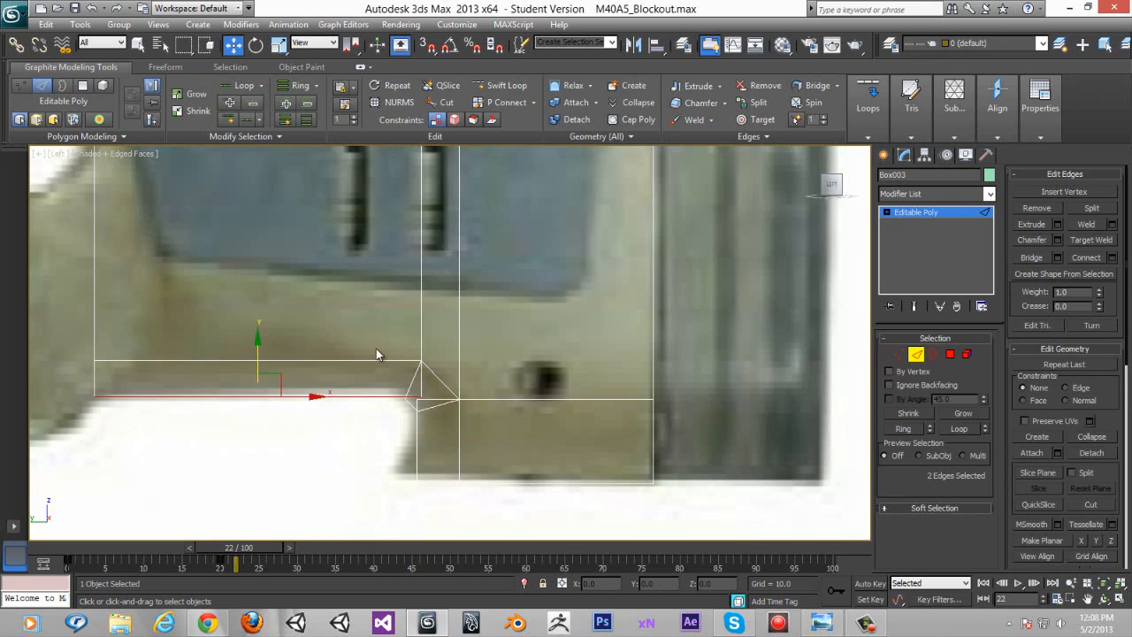
# Step: Target-weld the overlapping vertices at the notch's inner corner together on both sides of the box
pyautogui.click(898, 354)
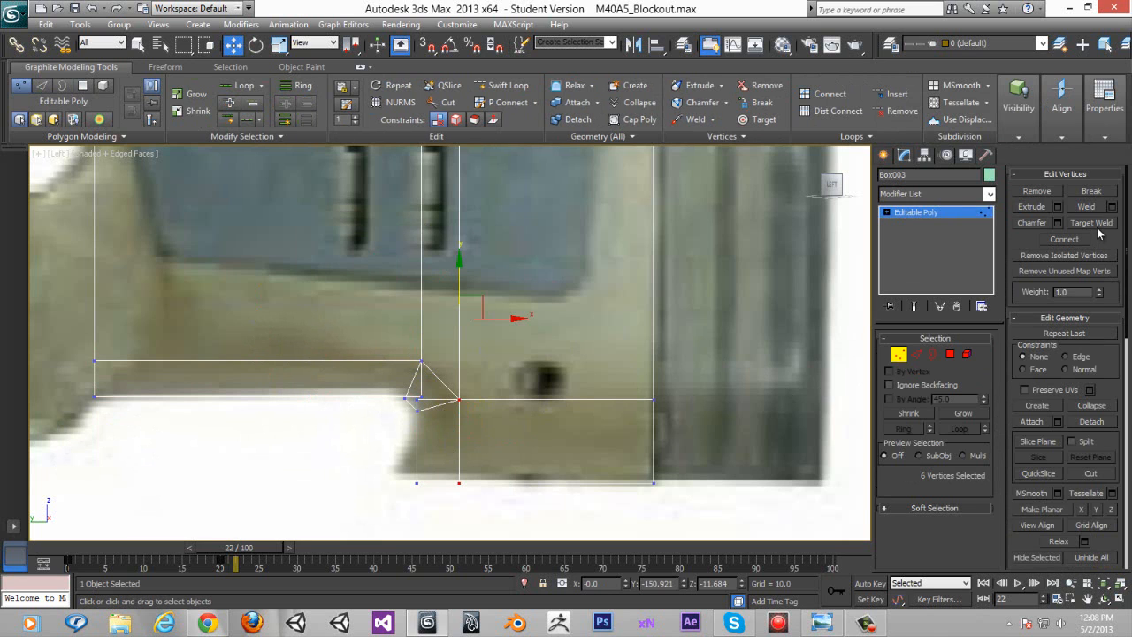
pyautogui.moveTo(384, 329); pyautogui.dragTo(354, 298, button='middle')
pyautogui.scroll(3, 415, 334)
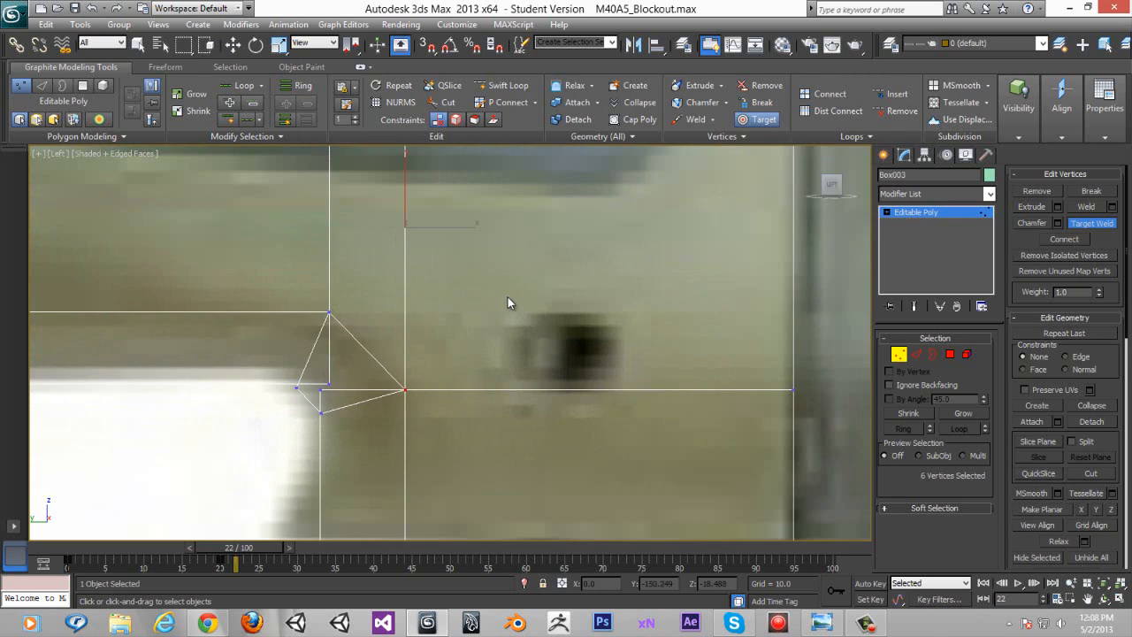
pyautogui.moveTo(507, 296); pyautogui.dragTo(579, 254, button='middle')
pyautogui.keyDown('alt'); pyautogui.moveTo(499, 323); pyautogui.dragTo(422, 333, button='middle'); pyautogui.keyUp('alt')
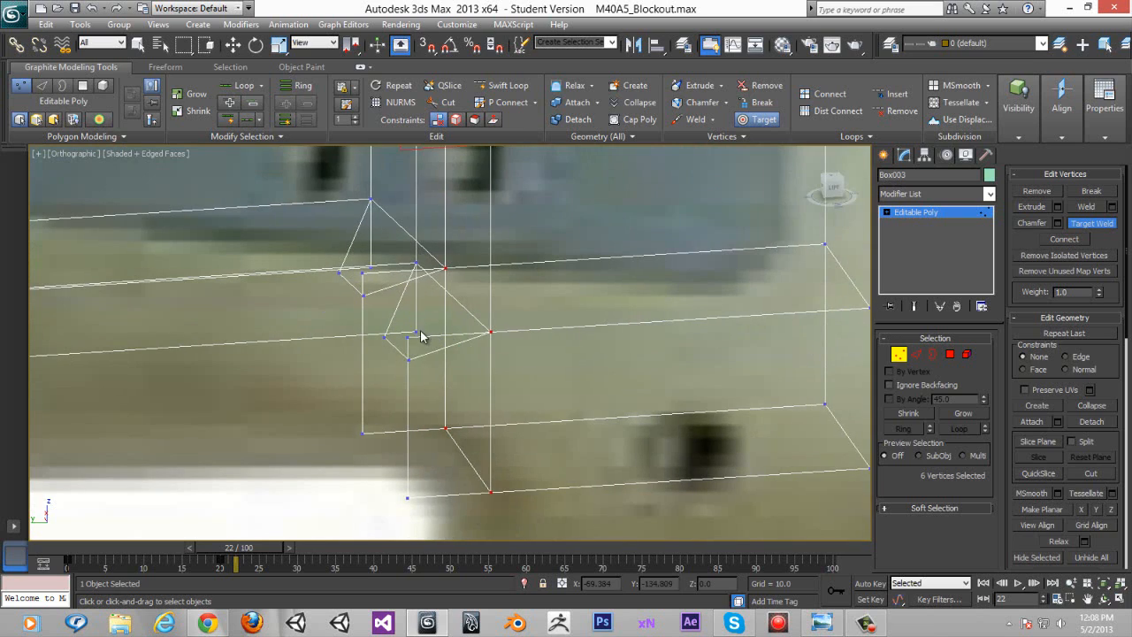
pyautogui.click(383, 338)
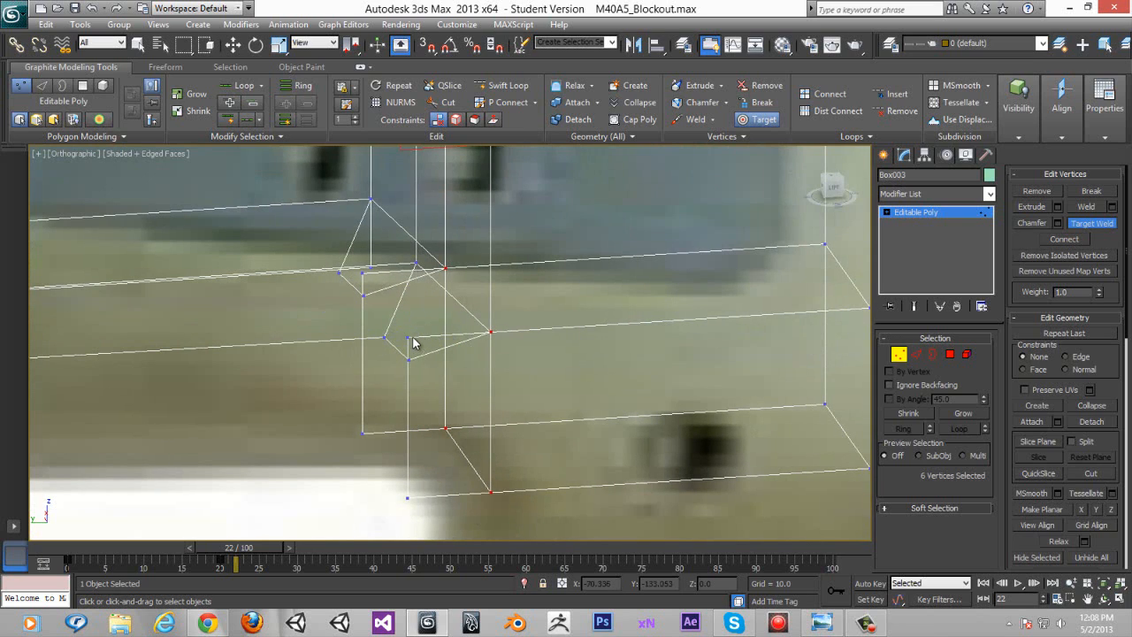
pyautogui.click(410, 362)
pyautogui.click(363, 295)
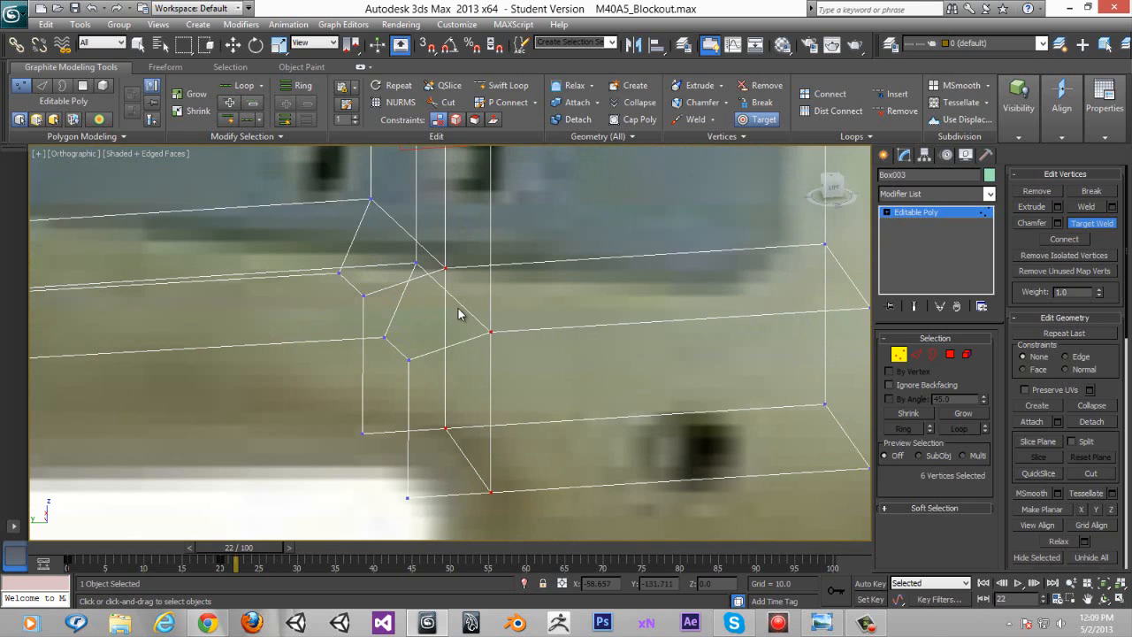
pyautogui.press('w')
# Step: Select the eight vertices along the notch's lower outline on both sides, as seen in the side view
pyautogui.keyDown('alt'); pyautogui.moveTo(465, 321); pyautogui.dragTo(656, 246, button='middle'); pyautogui.keyUp('alt')
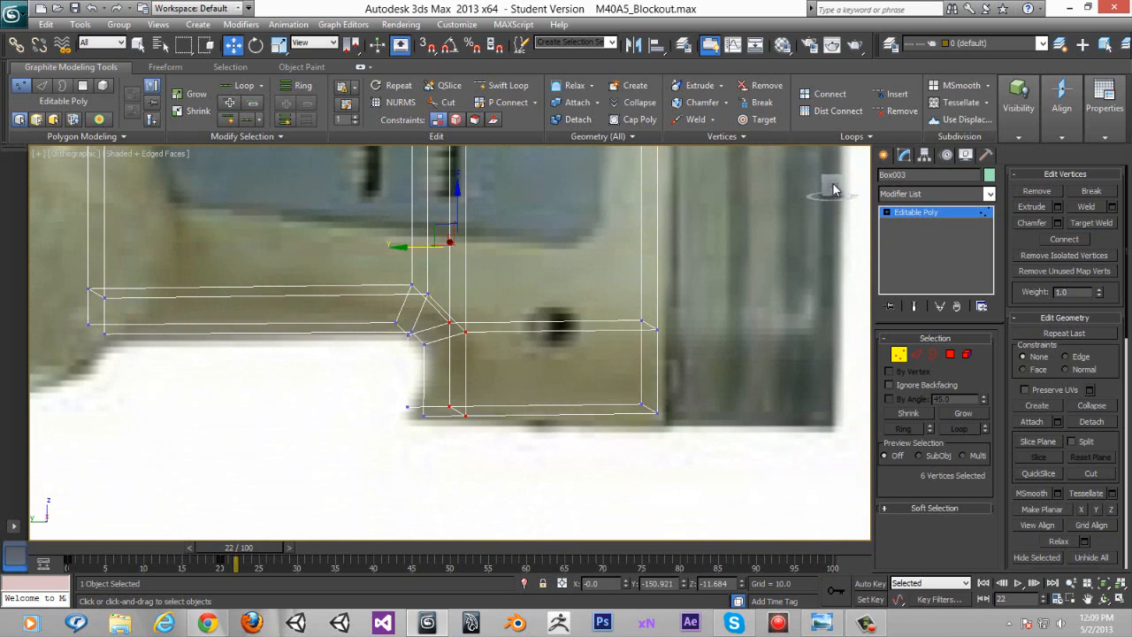
pyautogui.moveTo(834, 183); pyautogui.dragTo(513, 255)
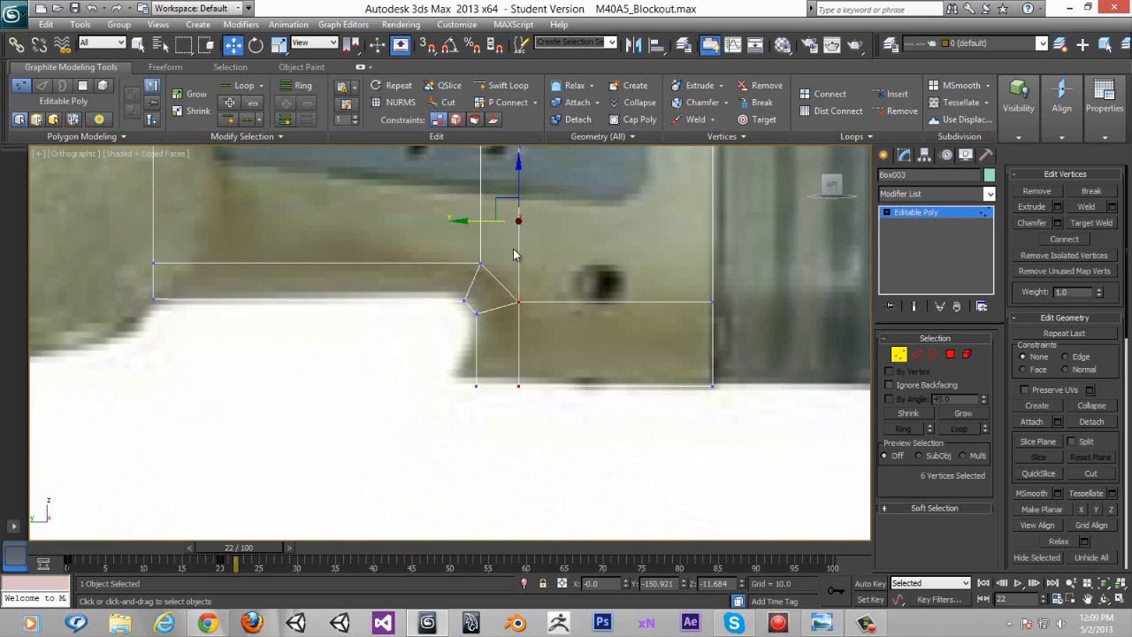
pyautogui.moveTo(513, 255); pyautogui.dragTo(529, 283, button='middle')
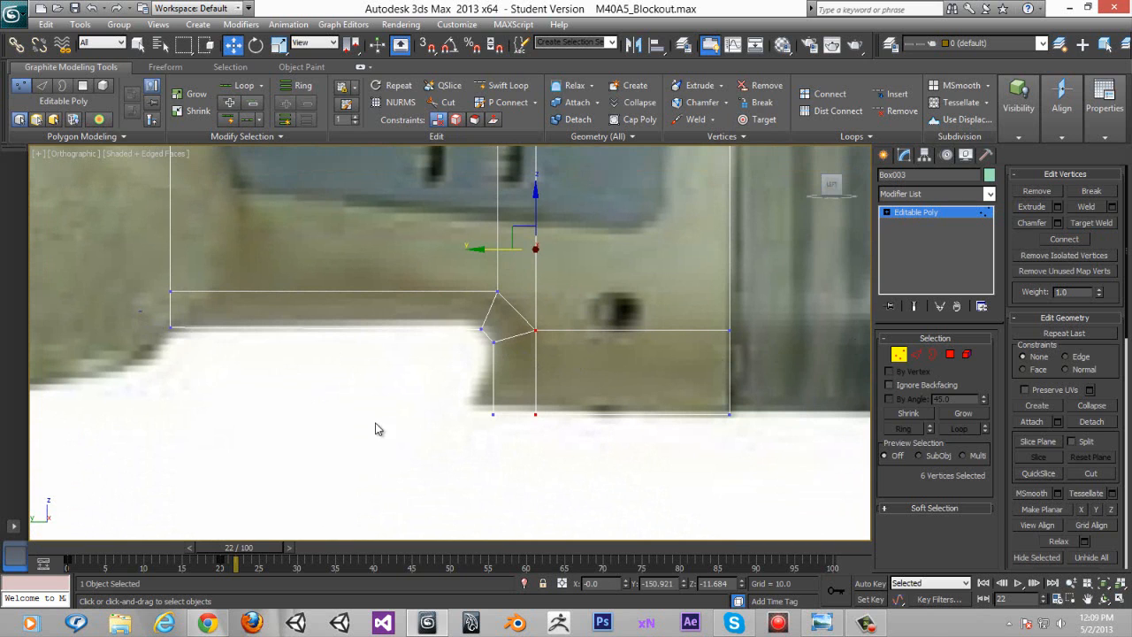
pyautogui.moveTo(504, 523); pyautogui.dragTo(503, 523)
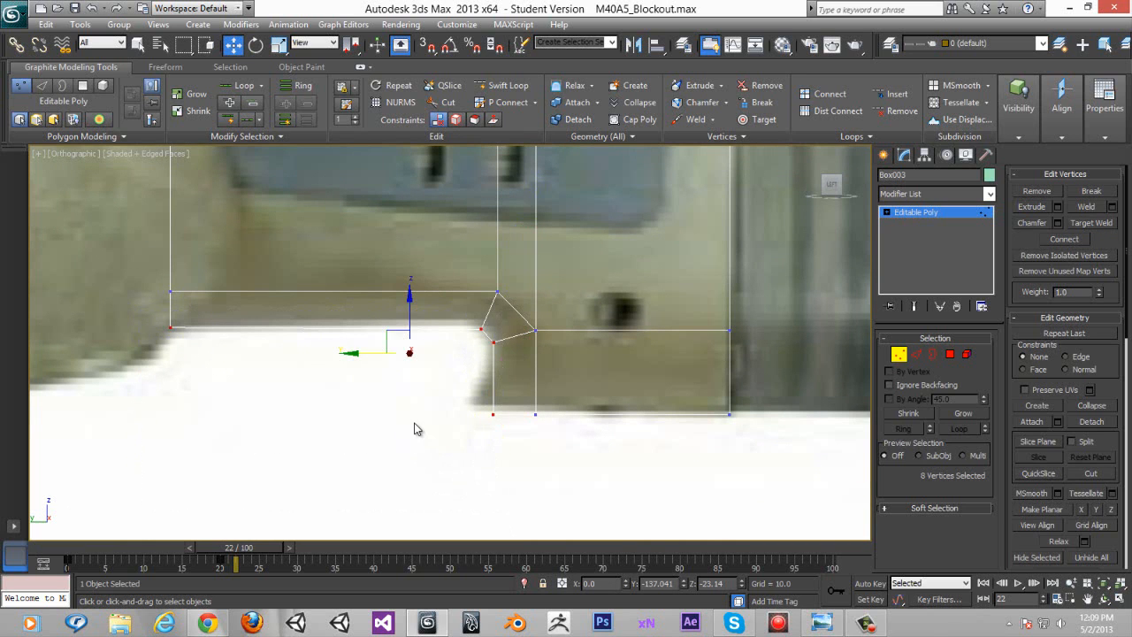
# Step: Set the timeline to frame 0 and hide all unselected objects
pyautogui.keyDown('alt'); pyautogui.moveTo(394, 398); pyautogui.dragTo(543, 395, button='middle'); pyautogui.keyUp('alt')
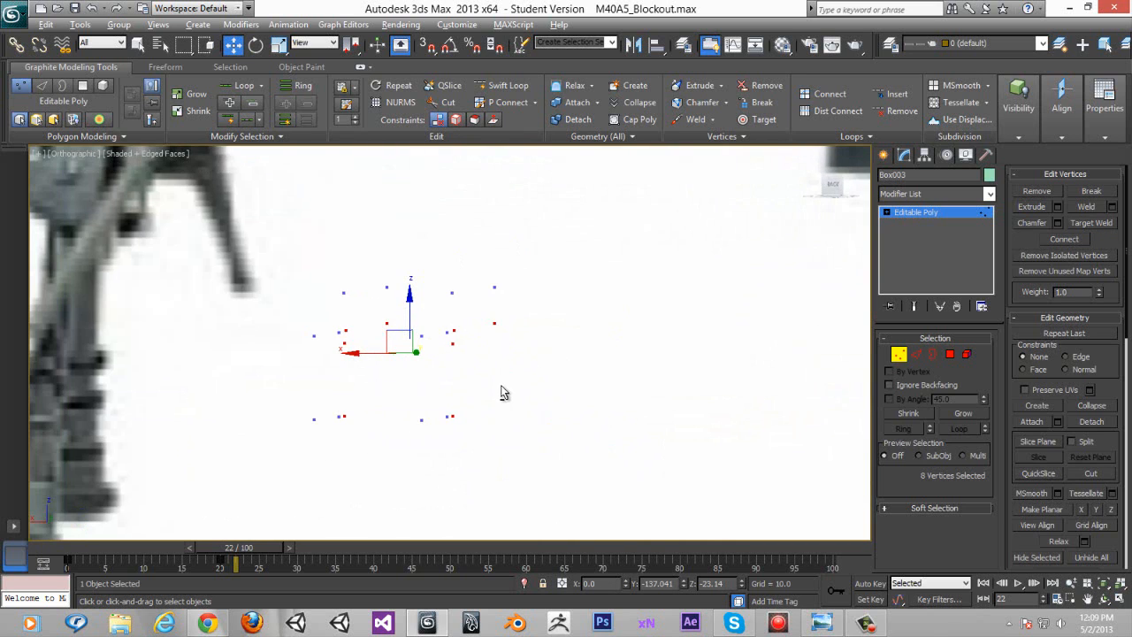
pyautogui.moveTo(261, 553); pyautogui.dragTo(97, 550)
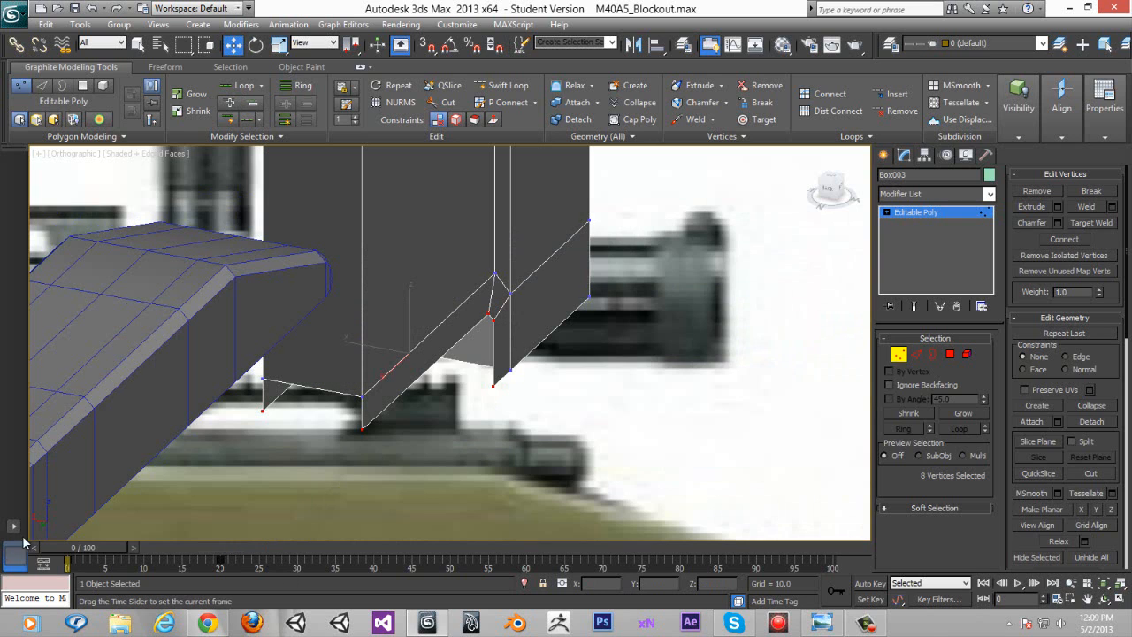
pyautogui.rightClick(489, 437)
pyautogui.click(561, 383)
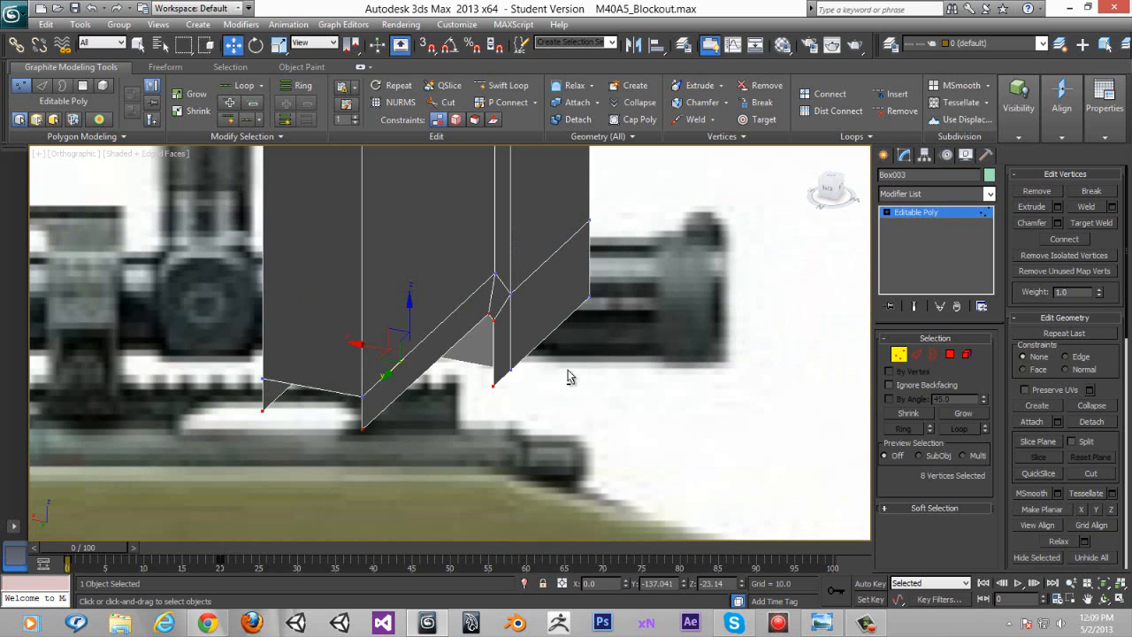
pyautogui.press('z')
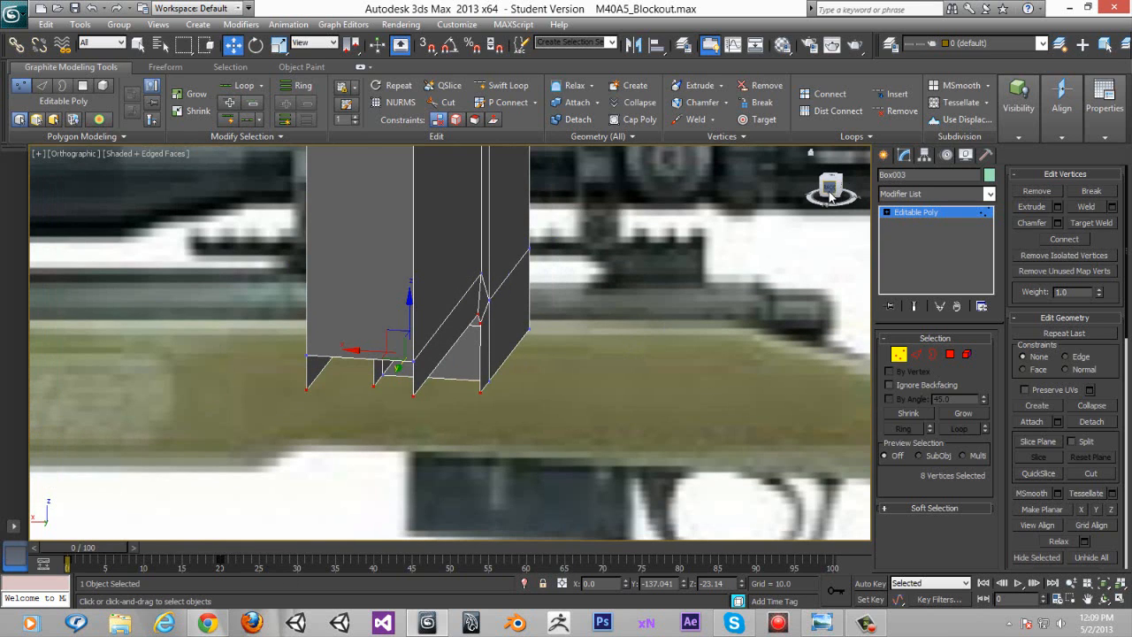
# Step: Scale the selected notch vertices inward along X so both sides slope toward the underside's centre
pyautogui.click(830, 197)
pyautogui.rightClick(524, 378)
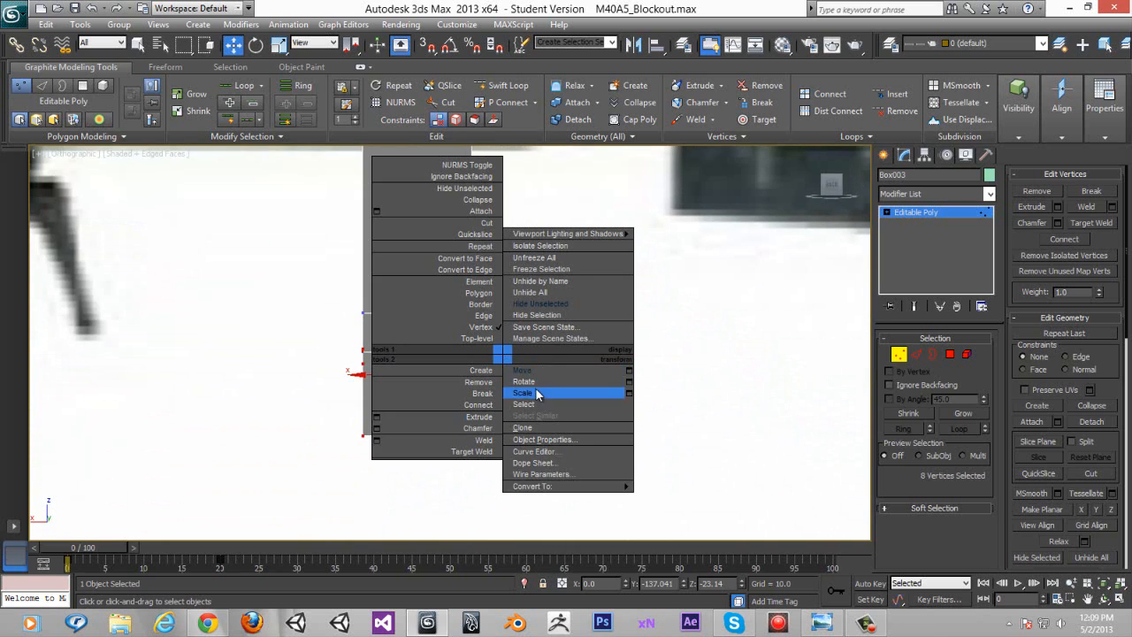
pyautogui.click(534, 389)
pyautogui.moveTo(354, 374); pyautogui.dragTo(439, 397)
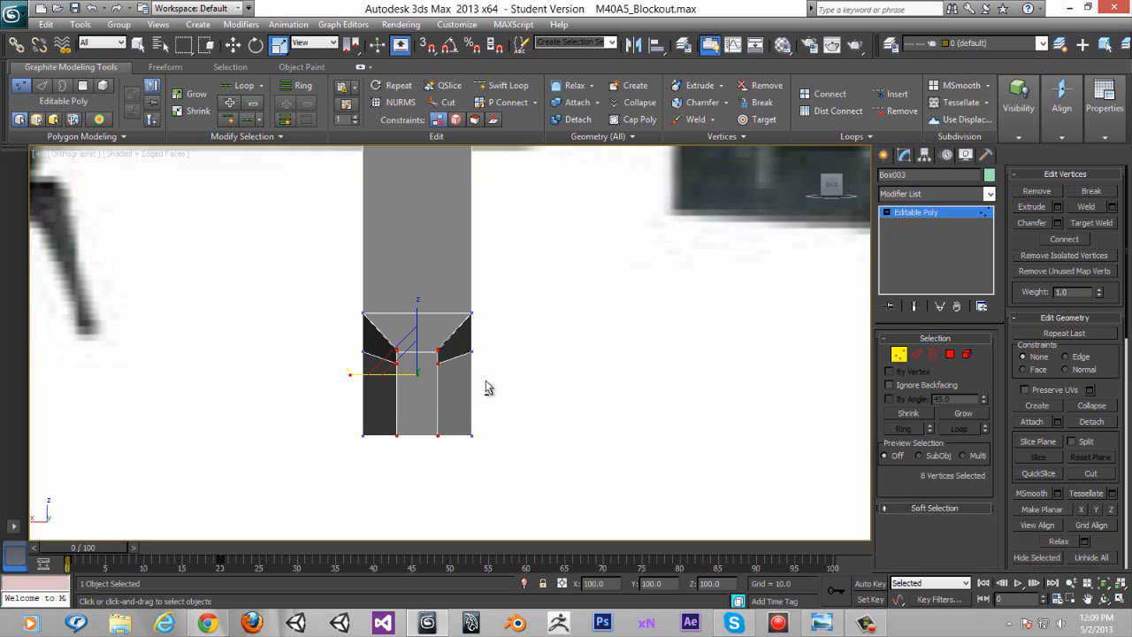
pyautogui.scroll(5, 410, 387)
pyautogui.scroll(1, 410, 387)
pyautogui.rightClick(461, 347)
pyautogui.click(484, 365)
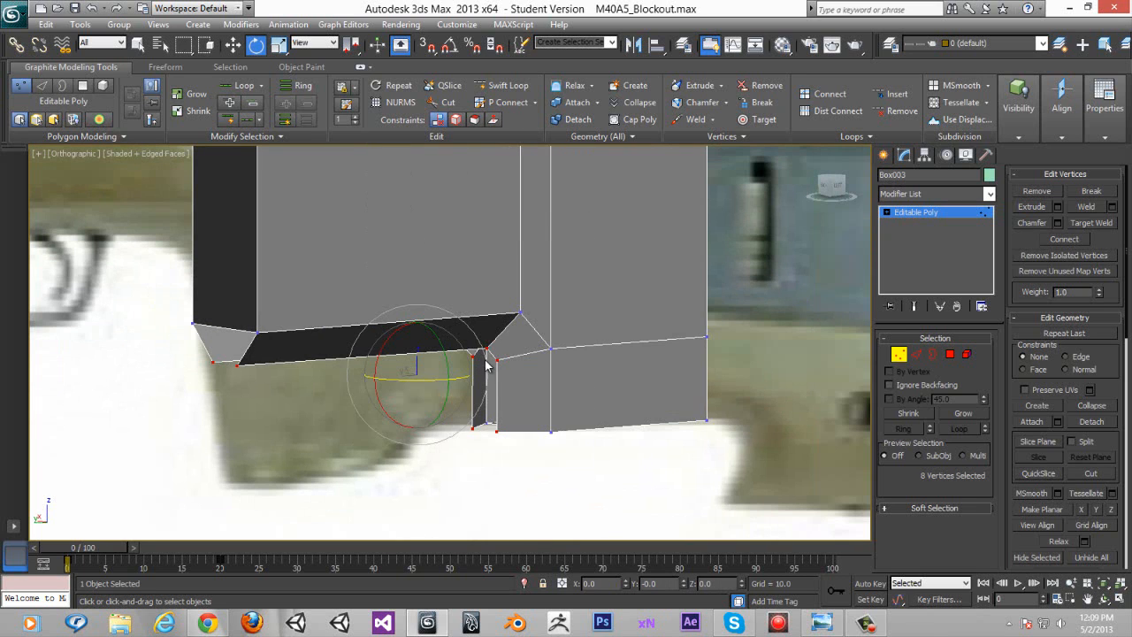
pyautogui.rightClick(498, 380)
pyautogui.click(510, 389)
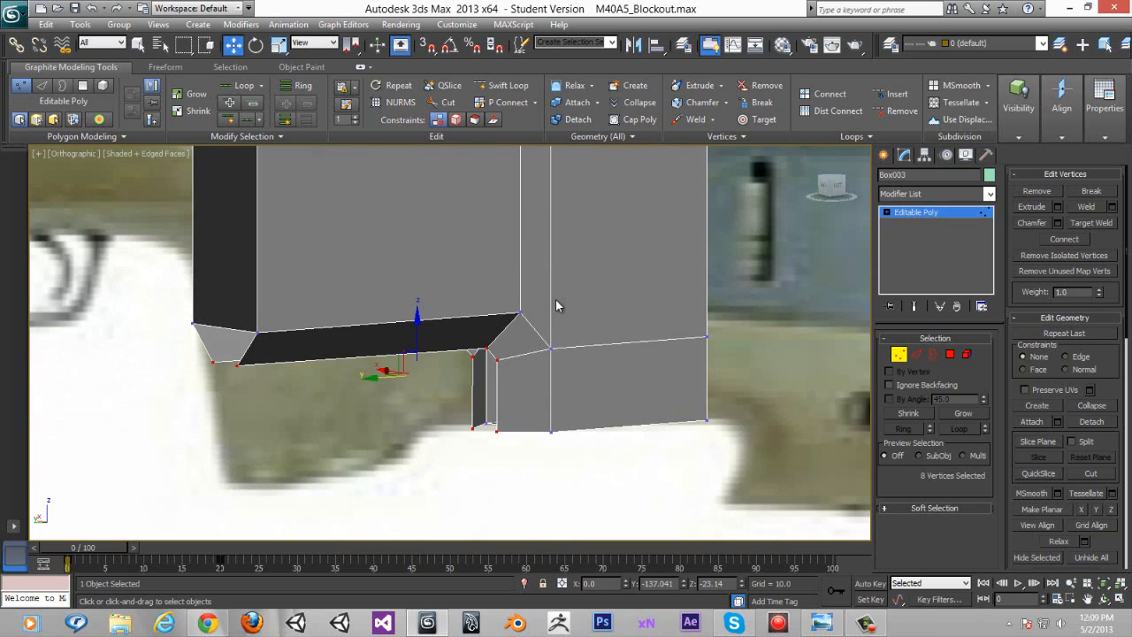
# Step: Bridge the open edges across the width along the notch's horizontal underside, inner corner and vertical face
pyautogui.moveTo(555, 299)
pyautogui.keyDown('alt'); pyautogui.mouseDown(button='middle')
pyautogui.moveTo(519, 316)
pyautogui.moveTo(542, 300)
pyautogui.mouseUp(button='middle'); pyautogui.keyUp('alt')
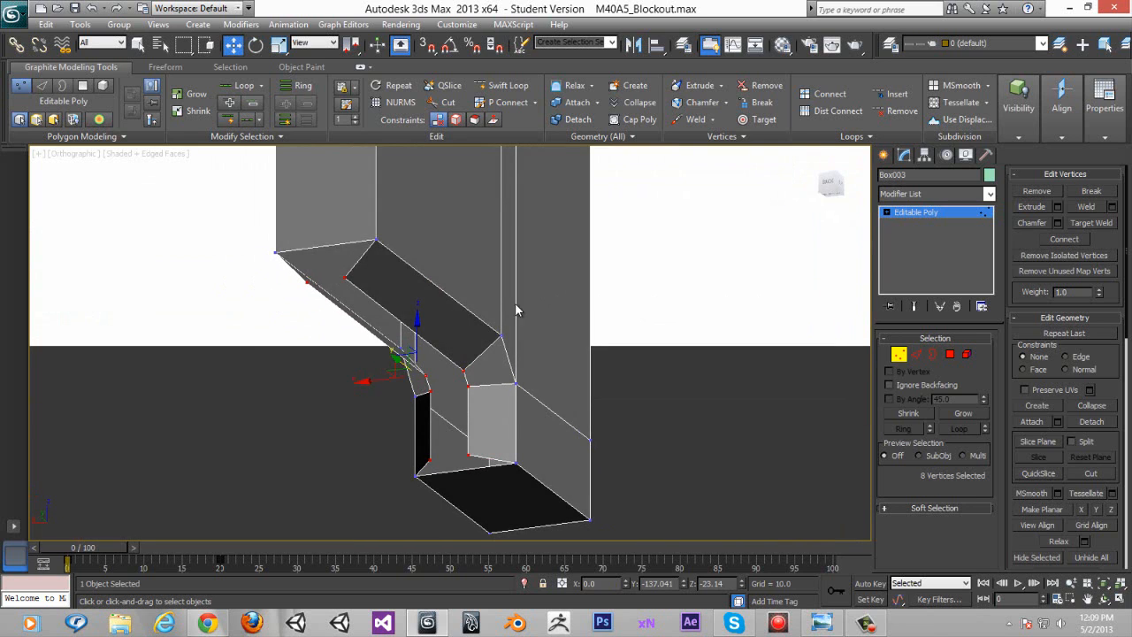
pyautogui.click(917, 353)
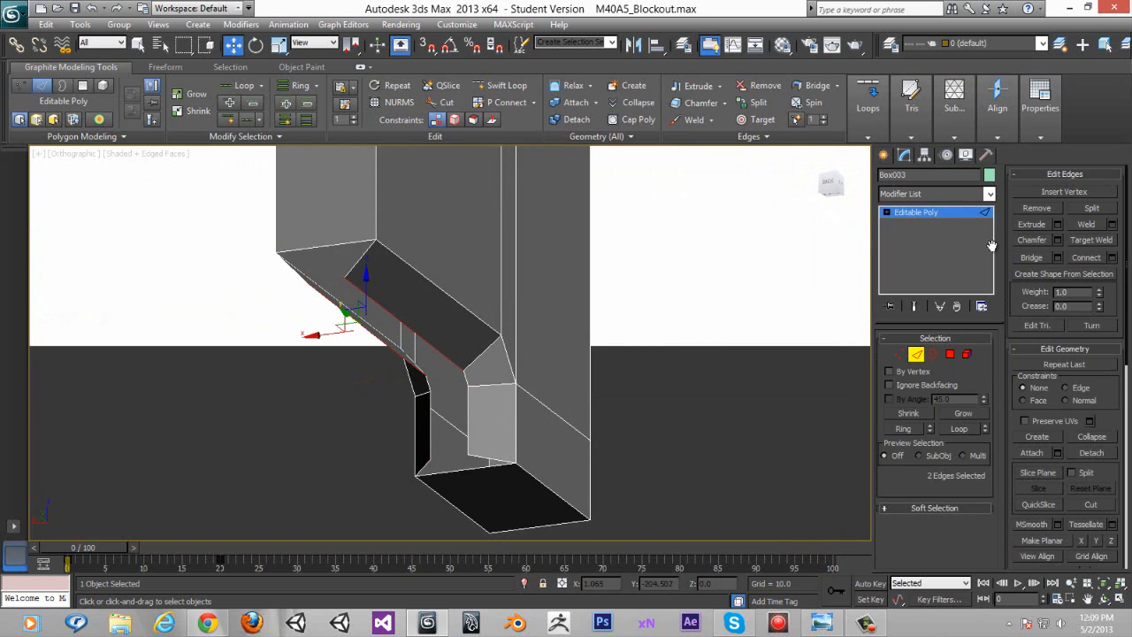
pyautogui.click(1039, 258)
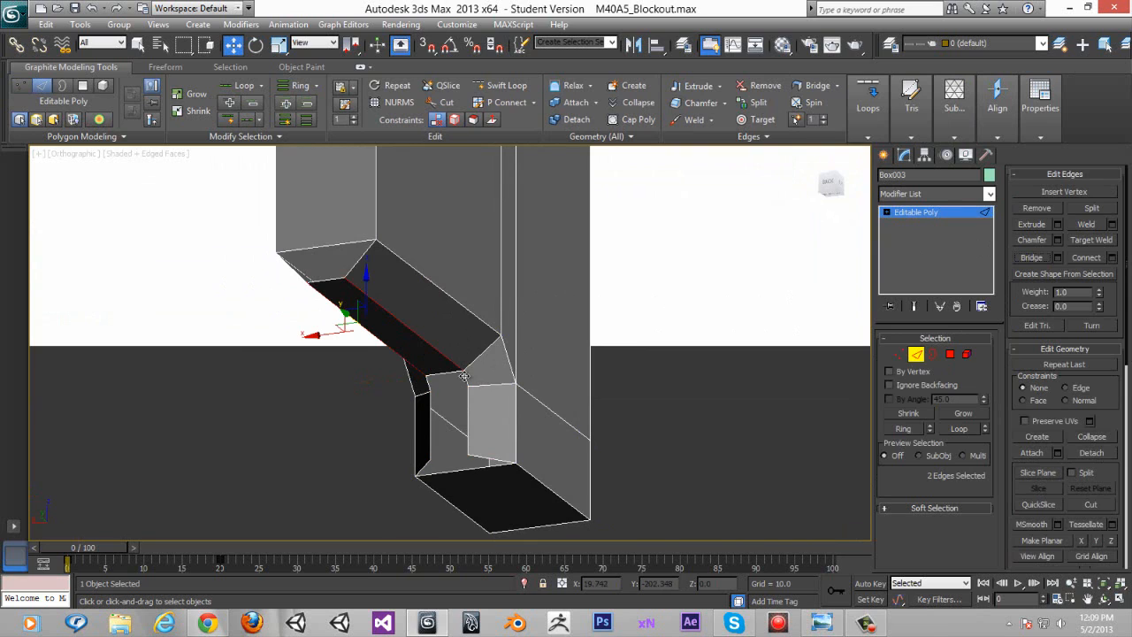
pyautogui.click(436, 382)
pyautogui.keyDown('ctrl'); pyautogui.click(426, 384); pyautogui.keyUp('ctrl')
pyautogui.keyDown('ctrl'); pyautogui.click(430, 408); pyautogui.keyUp('ctrl')
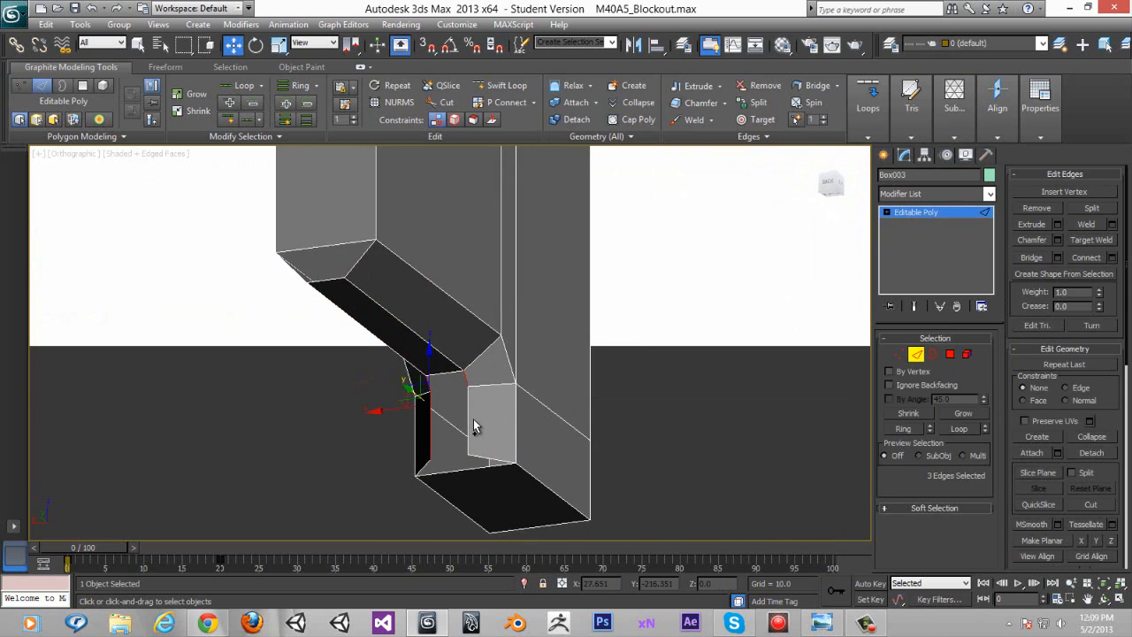
pyautogui.keyDown('ctrl'); pyautogui.click(469, 423); pyautogui.keyUp('ctrl')
pyautogui.moveTo(353, 272); pyautogui.dragTo(372, 347, button='middle')
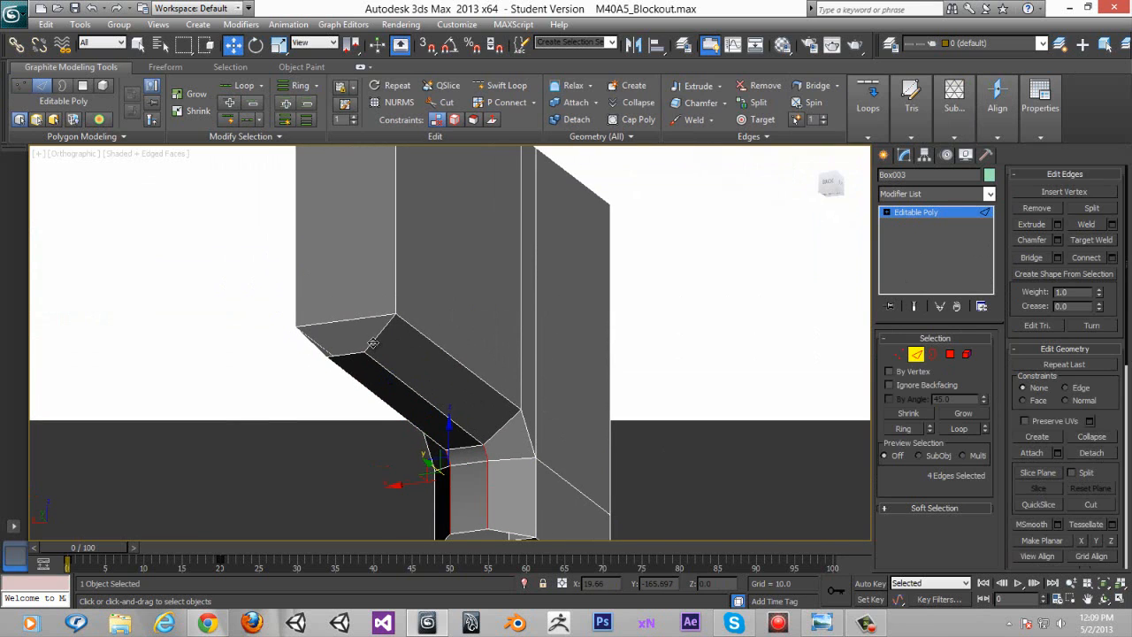
# Step: Bridge the two slanted edges across the opening at the grip end of the box
pyautogui.click(333, 352)
pyautogui.keyDown('ctrl'); pyautogui.click(317, 347); pyautogui.keyUp('ctrl')
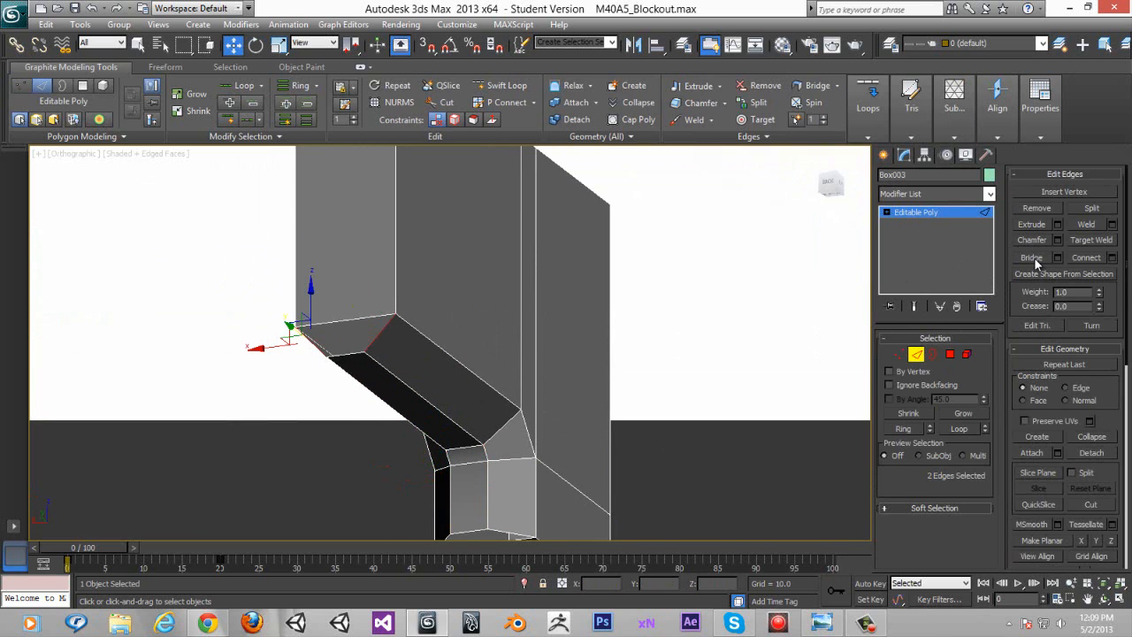
pyautogui.click(1035, 259)
pyautogui.keyDown('alt'); pyautogui.moveTo(430, 245); pyautogui.dragTo(366, 193, button='middle'); pyautogui.keyUp('alt')
pyautogui.click(436, 327)
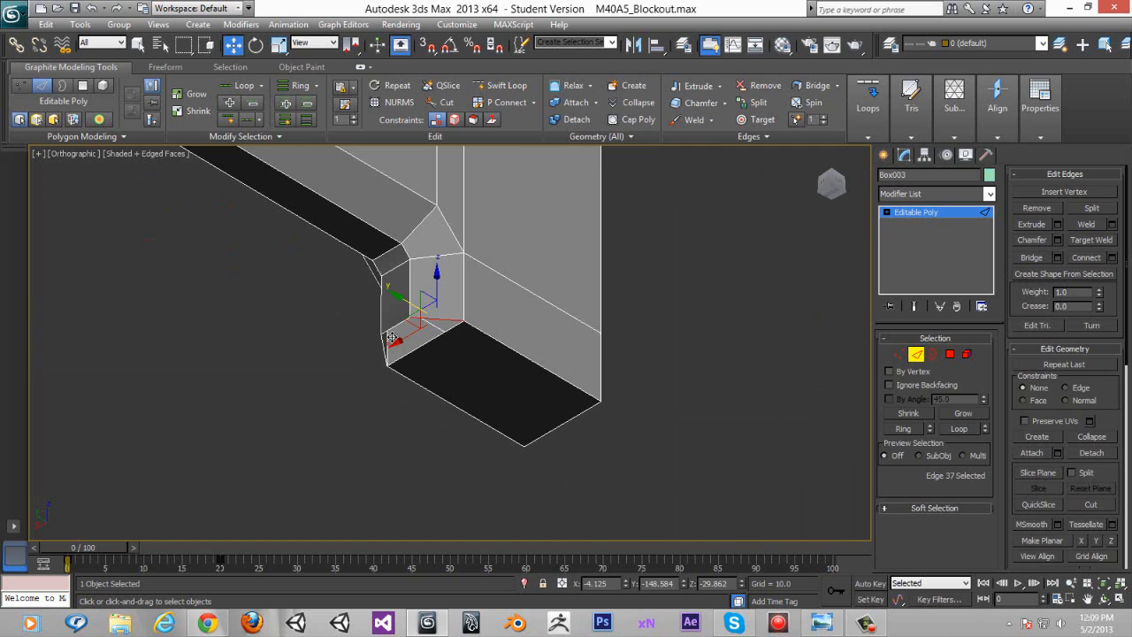
pyautogui.moveTo(392, 337); pyautogui.dragTo(442, 421, button='middle')
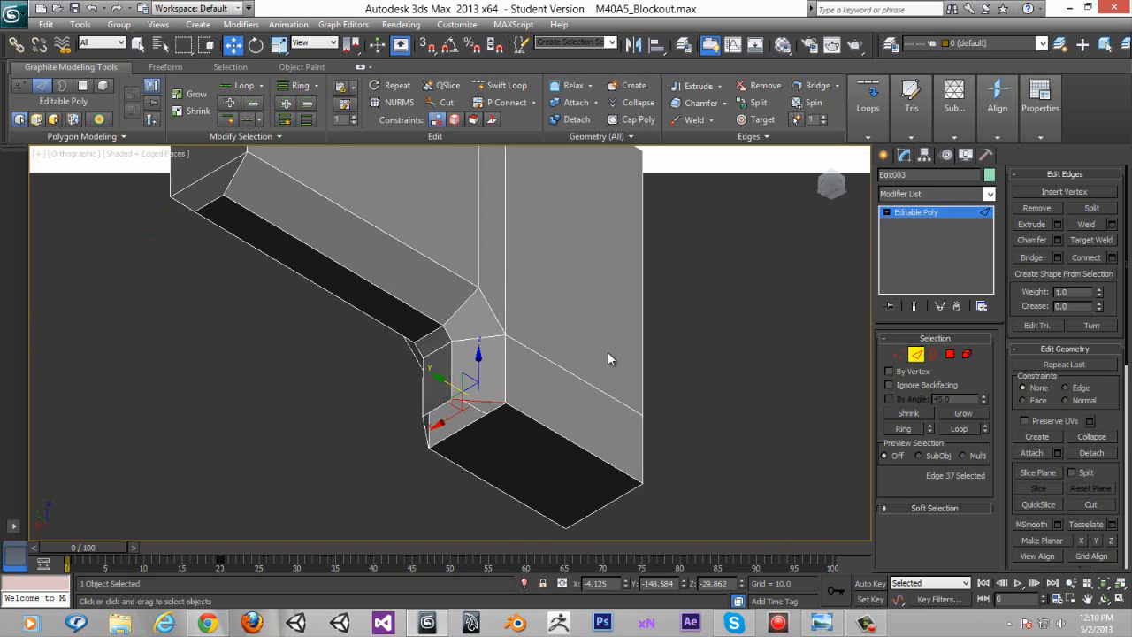
# Step: Try a lengthwise Swift Loop down the notch's underside, and undo it together with the grip-end bridge
pyautogui.click(554, 310)
pyautogui.click(519, 91)
pyautogui.keyDown('alt'); pyautogui.moveTo(445, 338); pyautogui.dragTo(502, 344, button='middle'); pyautogui.keyUp('alt')
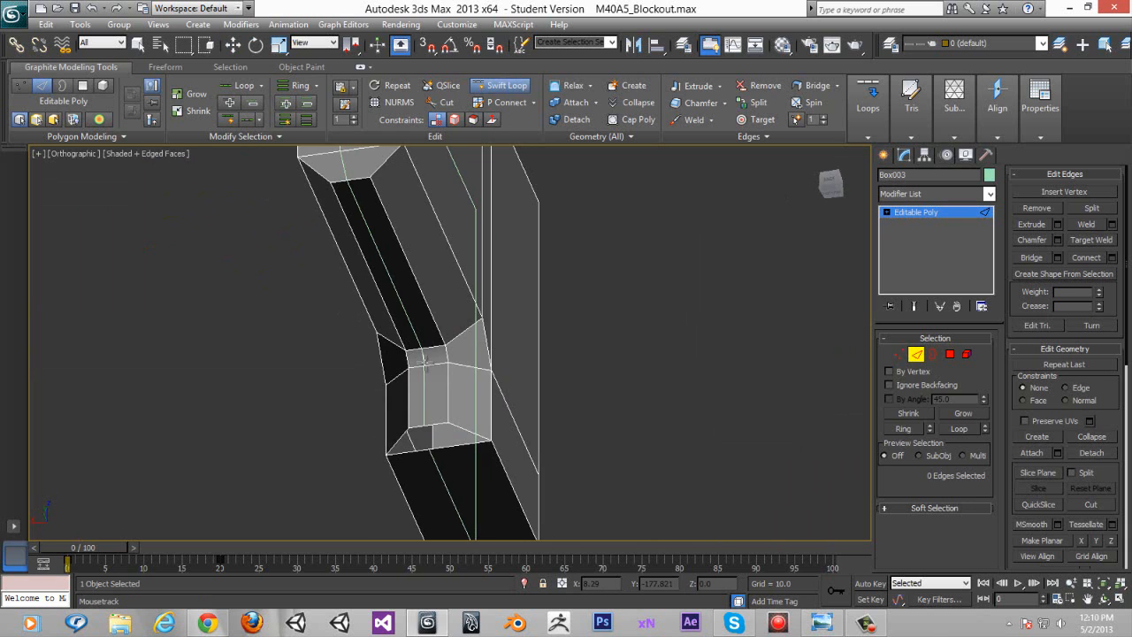
pyautogui.click(425, 360)
pyautogui.keyDown('alt'); pyautogui.moveTo(420, 358); pyautogui.dragTo(353, 391, button='middle'); pyautogui.keyUp('alt')
pyautogui.hotkey('ctrl', 'z')
pyautogui.hotkey('ctrl', 'z')
pyautogui.hotkey('ctrl', 'z')
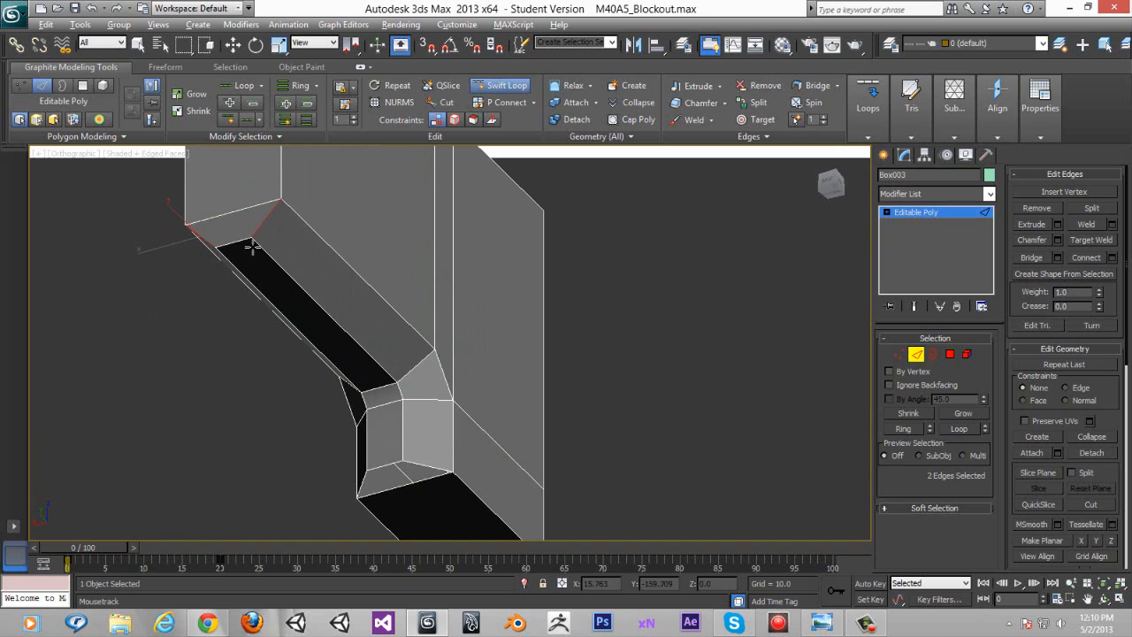
# Step: Insert a lengthwise edge loop down the centre of the bridged notch underside, corner and vertical face
pyautogui.keyDown('alt'); pyautogui.moveTo(238, 235); pyautogui.dragTo(272, 296, button='middle'); pyautogui.keyUp('alt')
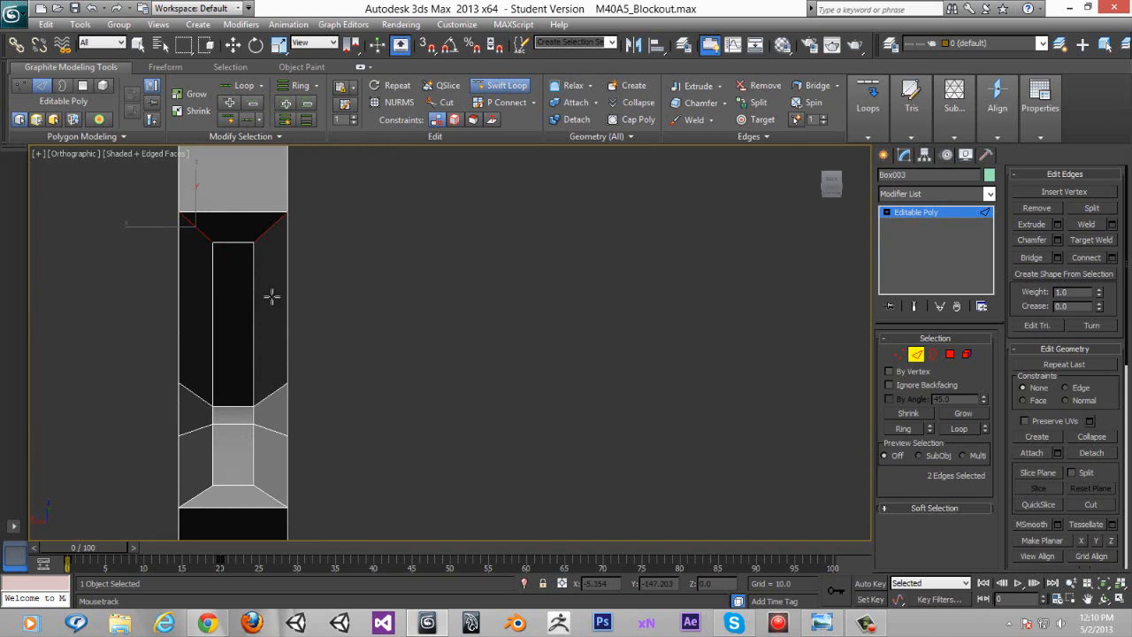
pyautogui.click(231, 405)
pyautogui.keyDown('alt'); pyautogui.moveTo(250, 366); pyautogui.dragTo(380, 353, button='middle'); pyautogui.keyUp('alt')
pyautogui.press('w')
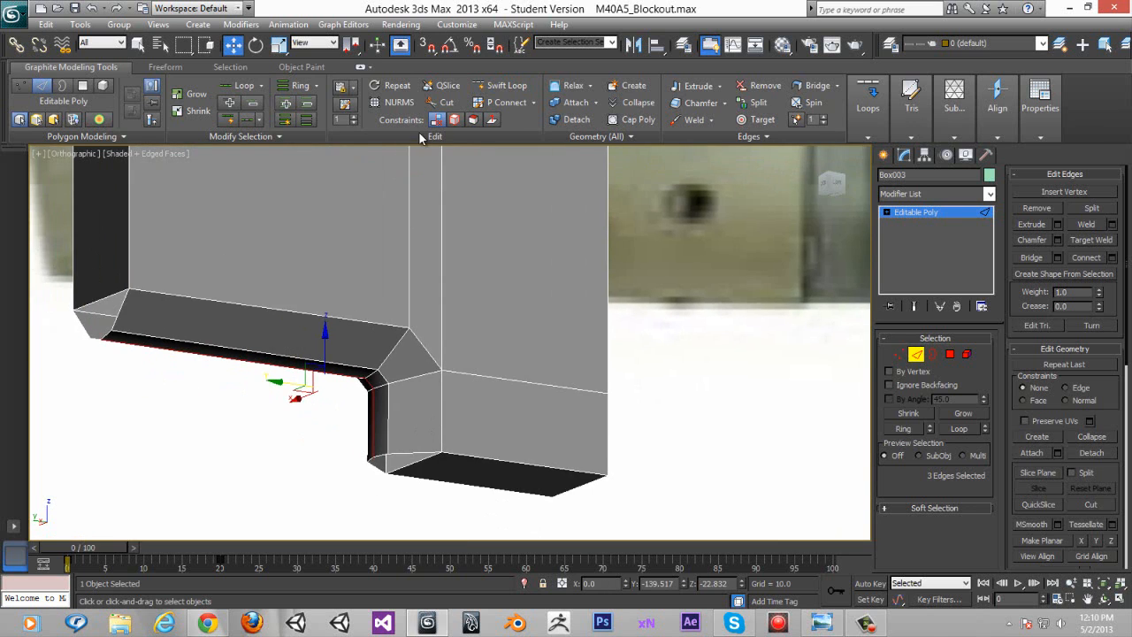
# Step: Insert lengthwise edge loops through the sloped faces on both sides of the notch's underside
pyautogui.click(500, 85)
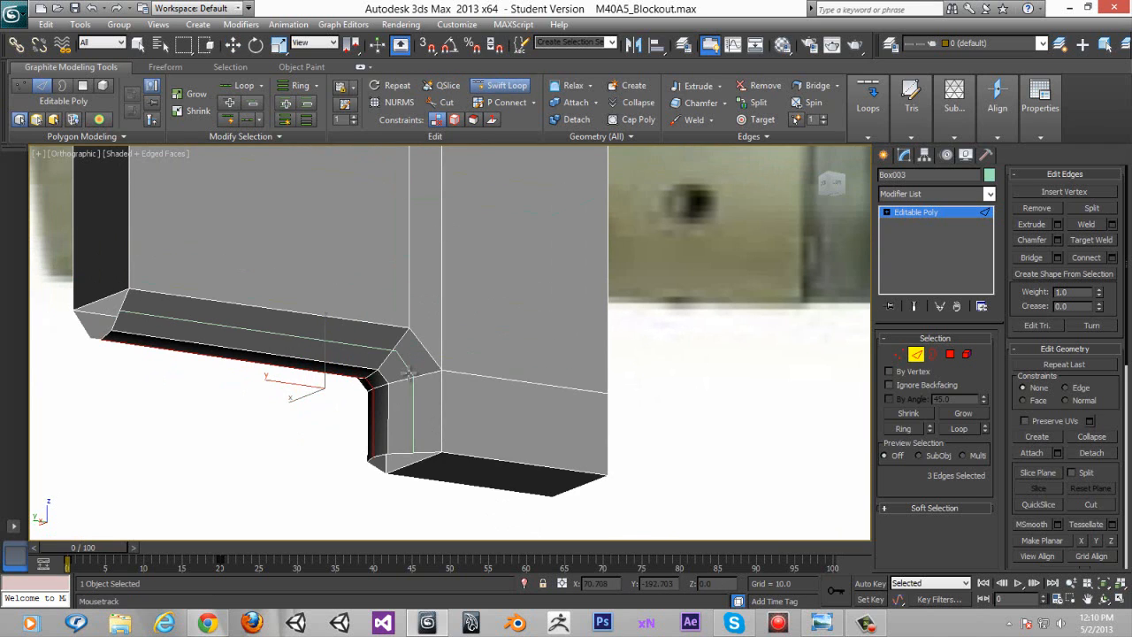
pyautogui.keyDown('alt'); pyautogui.moveTo(465, 342); pyautogui.dragTo(284, 354, button='middle'); pyautogui.keyUp('alt')
pyautogui.press('w')
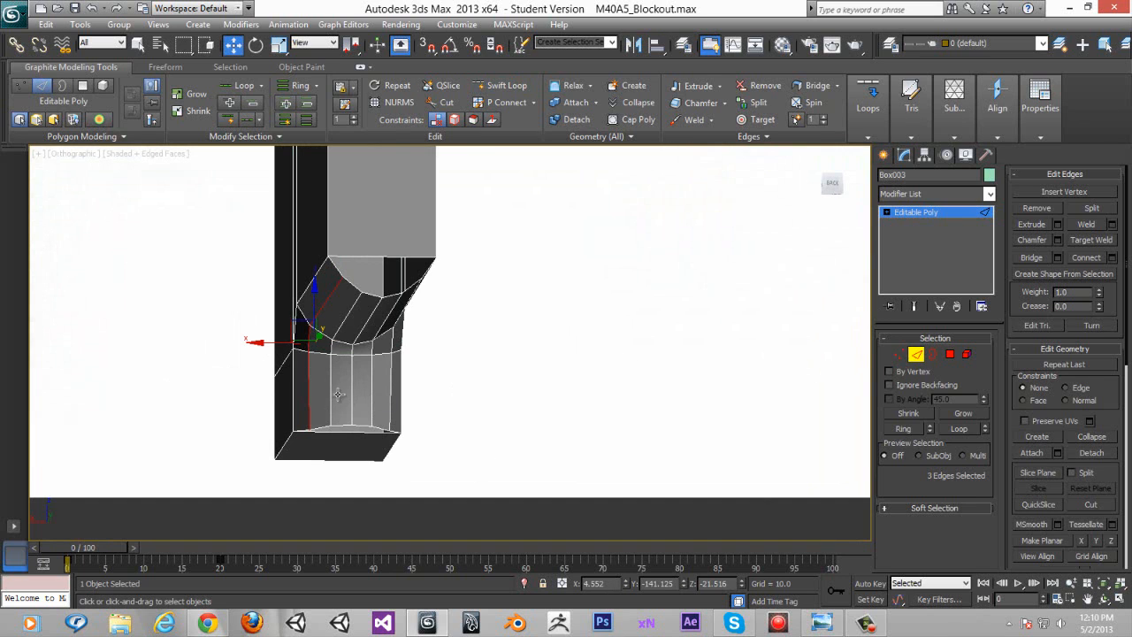
# Step: Move the lengthwise edge loop beside the underside's centre outward along X to about -2.73
pyautogui.doubleClick(331, 373)
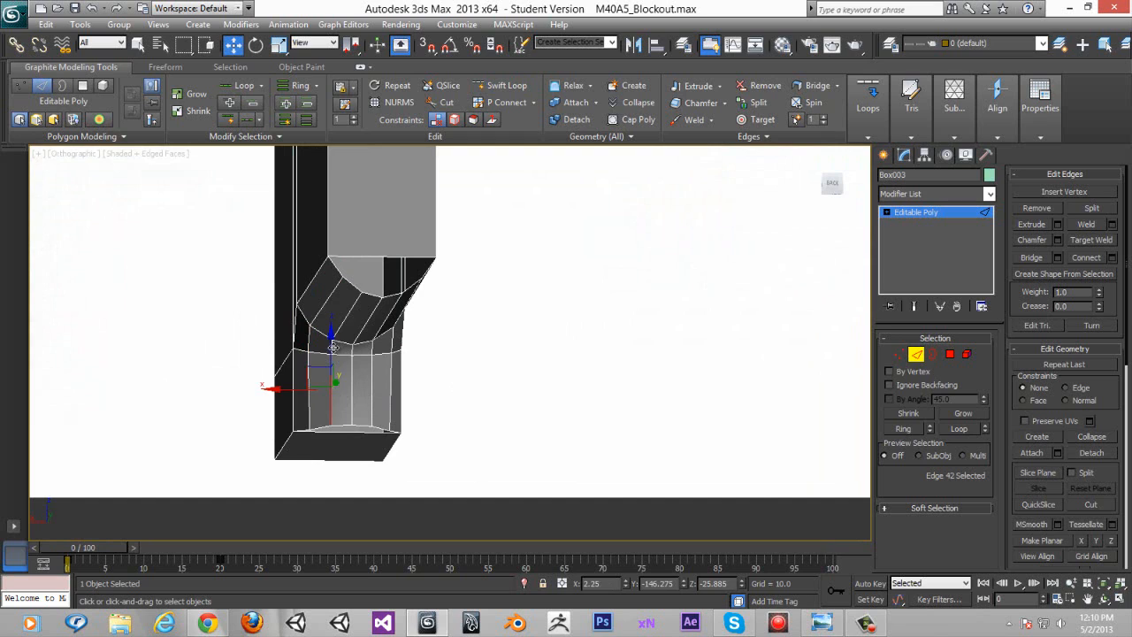
pyautogui.click(373, 393)
pyautogui.keyDown('alt'); pyautogui.moveTo(373, 391); pyautogui.dragTo(360, 362, button='middle'); pyautogui.keyUp('alt')
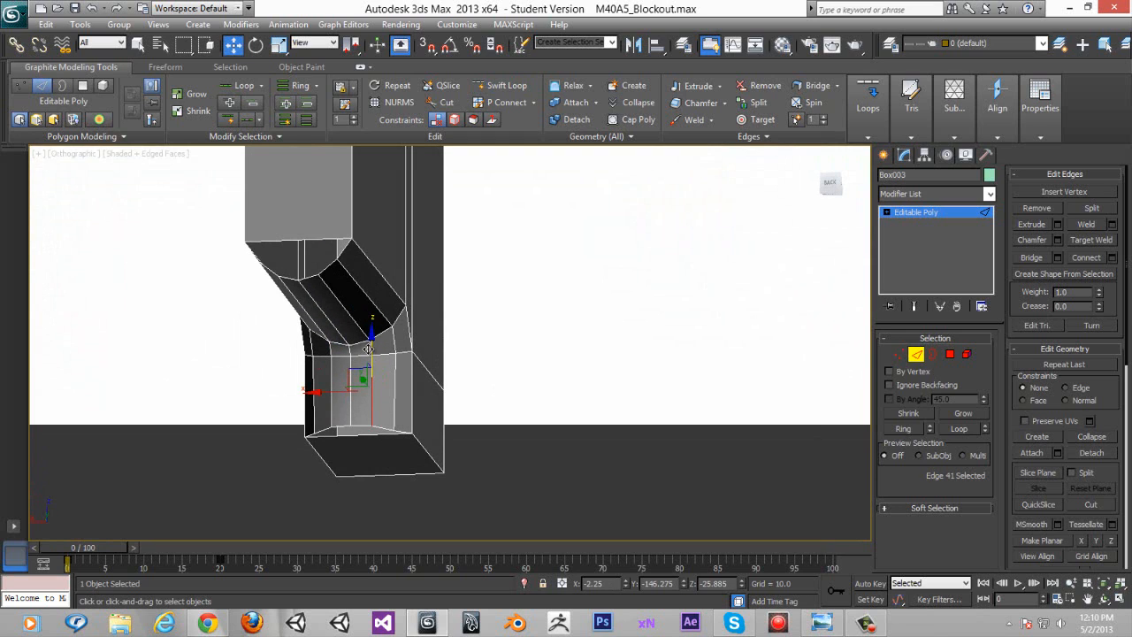
pyautogui.doubleClick(369, 347)
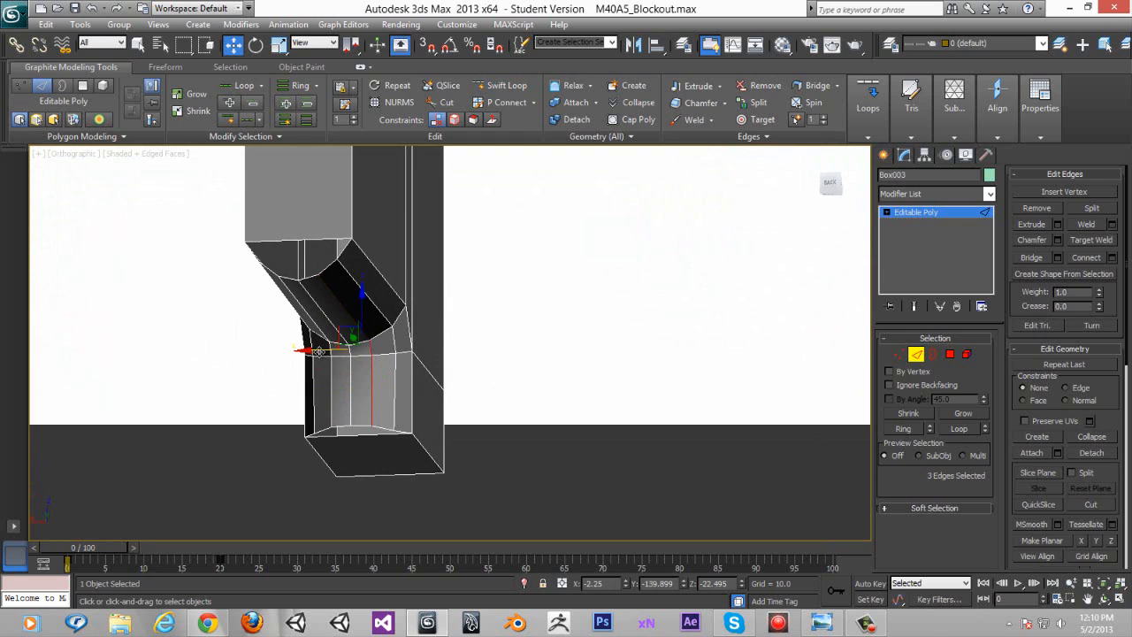
pyautogui.moveTo(317, 351); pyautogui.dragTo(322, 353)
# Step: Examine the notch's rounded underside and its open ends from several angles
pyautogui.keyDown('alt'); pyautogui.moveTo(355, 333); pyautogui.dragTo(223, 312, button='middle'); pyautogui.keyUp('alt')
pyautogui.moveTo(358, 371); pyautogui.dragTo(282, 384, button='middle')
pyautogui.keyDown('alt'); pyautogui.moveTo(451, 412); pyautogui.dragTo(512, 404, button='middle'); pyautogui.keyUp('alt')
pyautogui.keyDown('alt'); pyautogui.moveTo(362, 371); pyautogui.dragTo(368, 276, button='middle'); pyautogui.keyUp('alt')
pyautogui.moveTo(403, 394); pyautogui.dragTo(401, 325, button='middle')
pyautogui.scroll(6, 401, 325)
pyautogui.moveTo(499, 379); pyautogui.dragTo(597, 395, button='middle')
pyautogui.scroll(2, 477, 380)
pyautogui.moveTo(391, 367); pyautogui.dragTo(518, 352, button='middle')
pyautogui.keyDown('alt'); pyautogui.moveTo(414, 404); pyautogui.dragTo(393, 321, button='middle'); pyautogui.keyUp('alt')
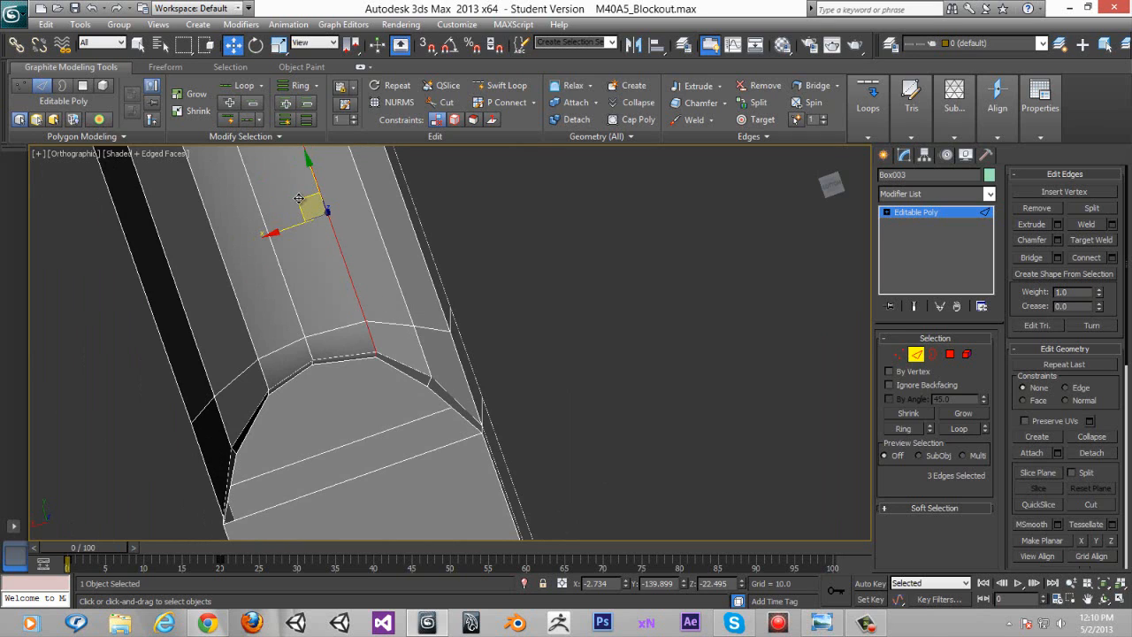
# Step: Move the lengthwise edge loop beside the notch underside's centre inward along X to -2.25
pyautogui.moveTo(297, 211); pyautogui.dragTo(286, 237)
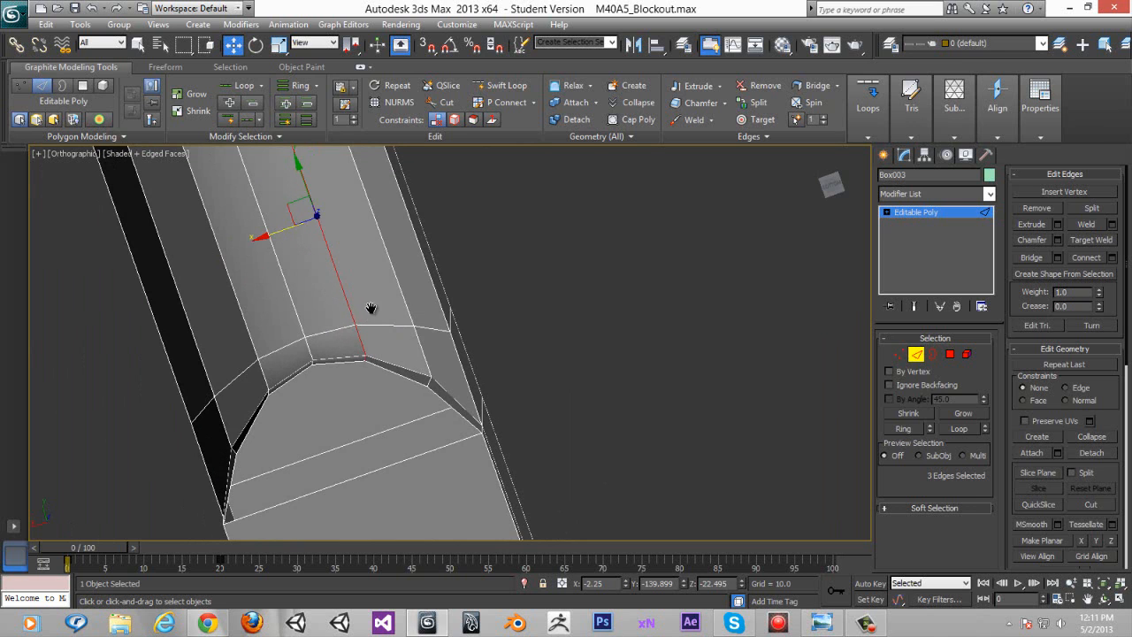
pyautogui.keyDown('alt'); pyautogui.moveTo(370, 308); pyautogui.dragTo(767, 148, button='middle'); pyautogui.keyUp('alt')
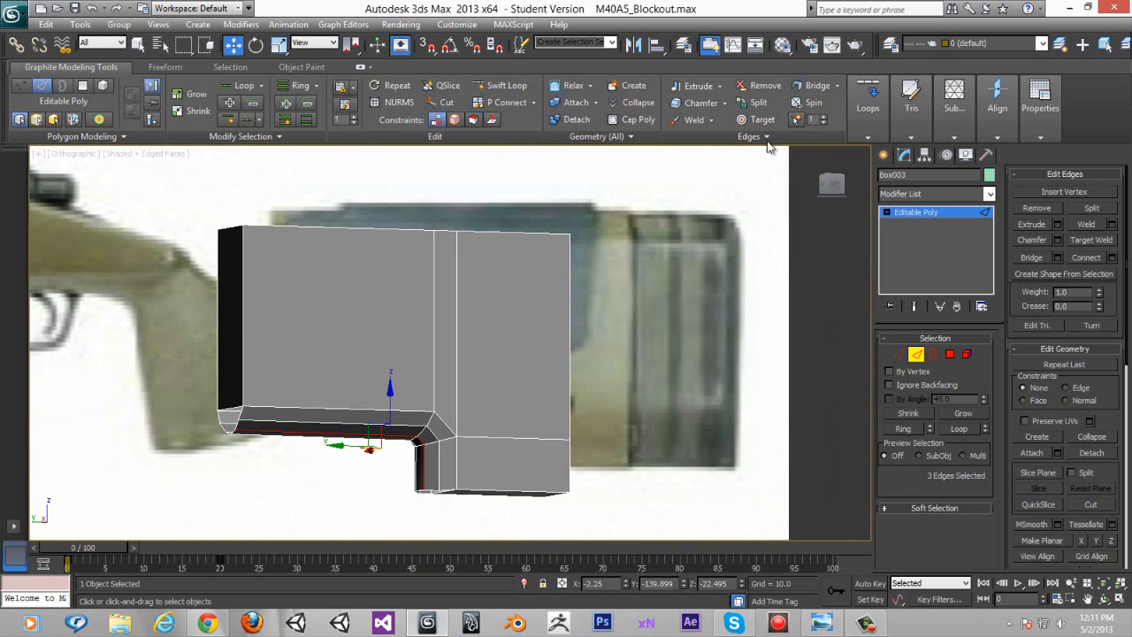
# Step: At frame 22, insert a horizontal edge loop just below the stock's top edge against the reference and make it planar along Z
pyautogui.click(835, 187)
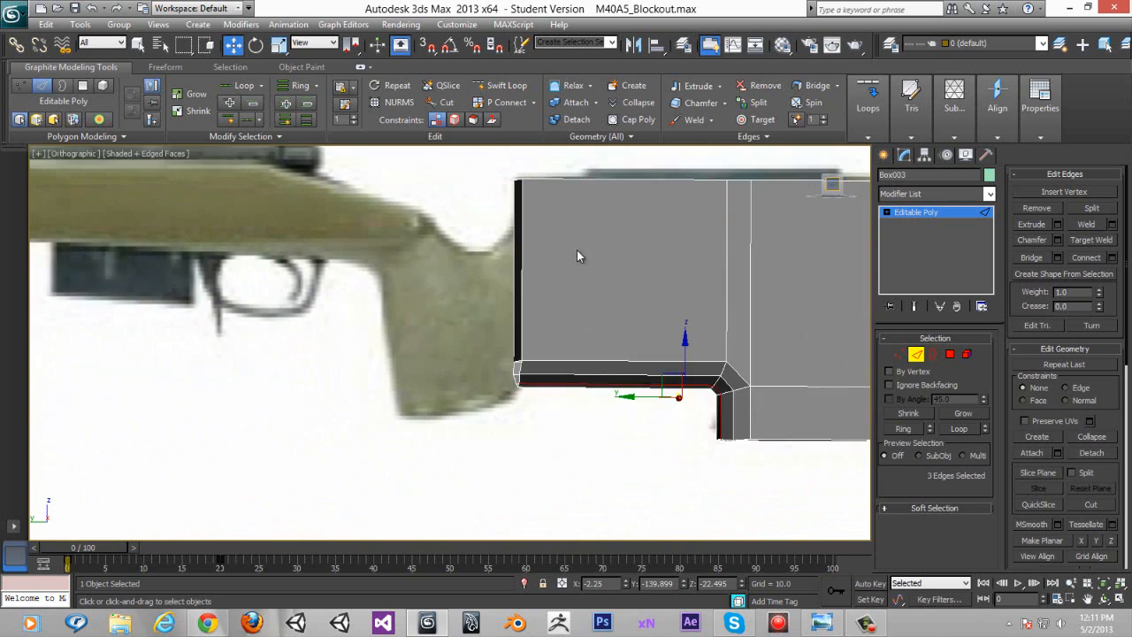
pyautogui.moveTo(625, 271); pyautogui.dragTo(222, 356, button='middle')
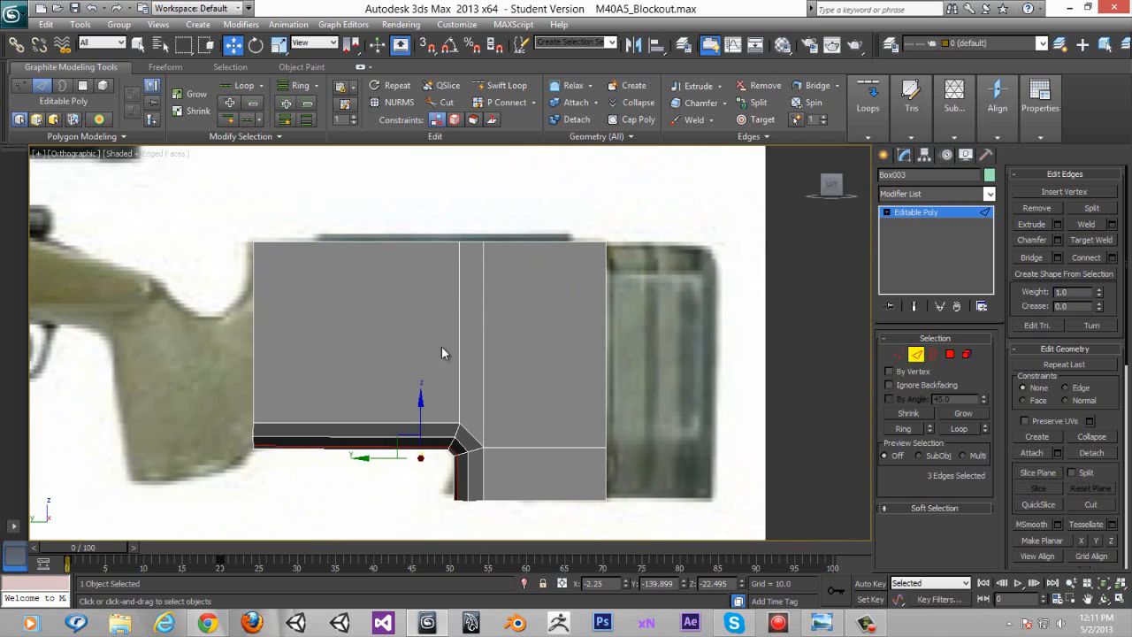
pyautogui.scroll(2, 442, 345)
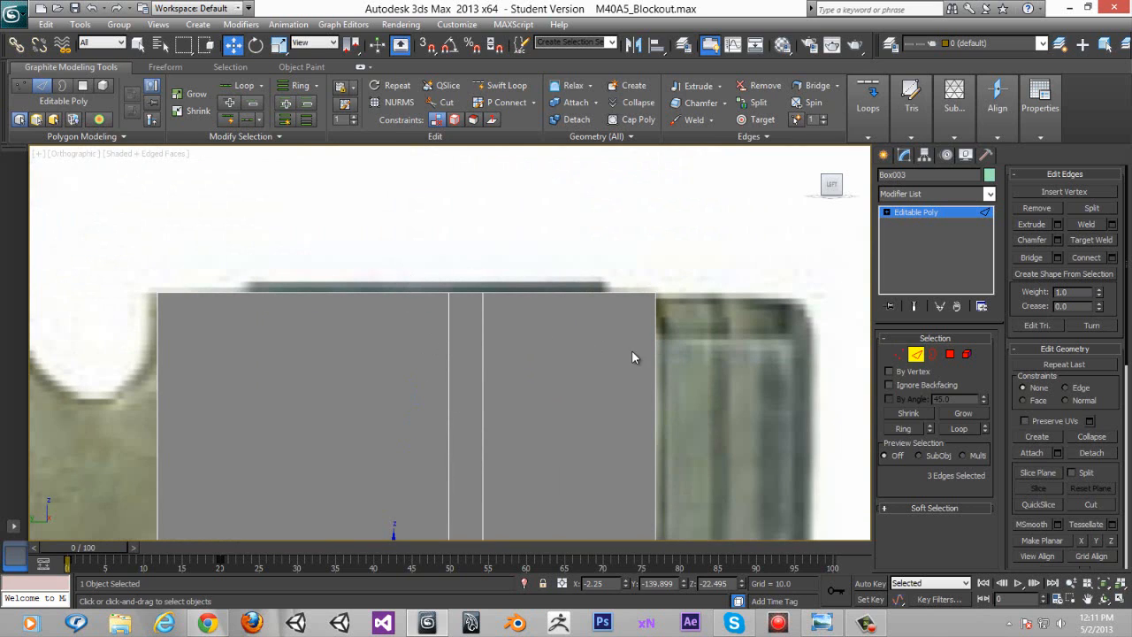
pyautogui.click(482, 87)
pyautogui.click(249, 547)
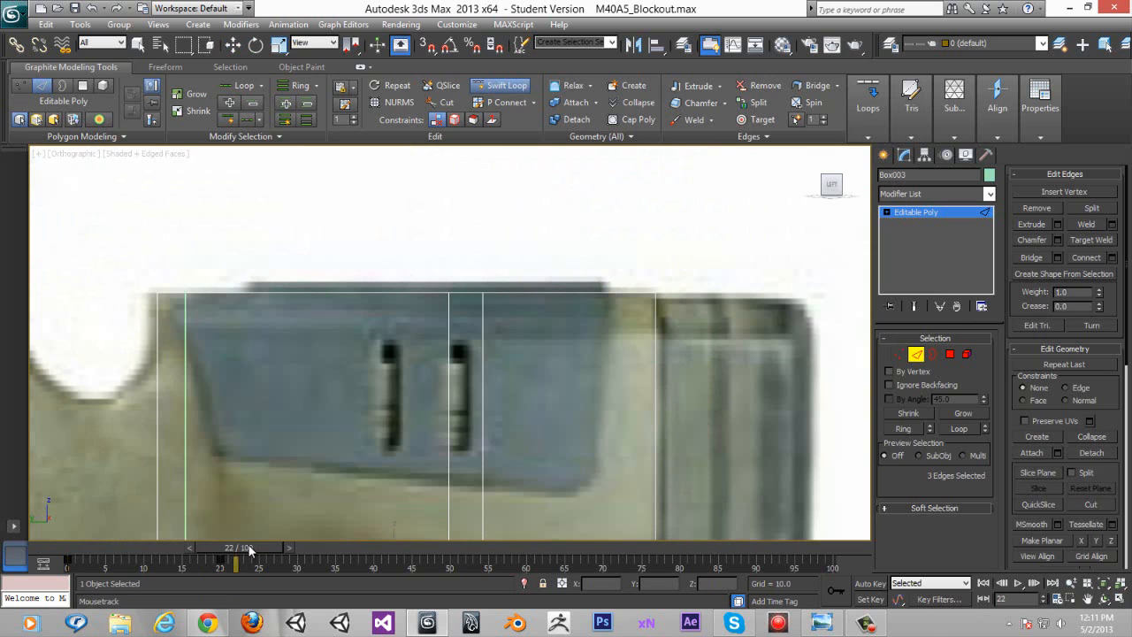
pyautogui.click(613, 339)
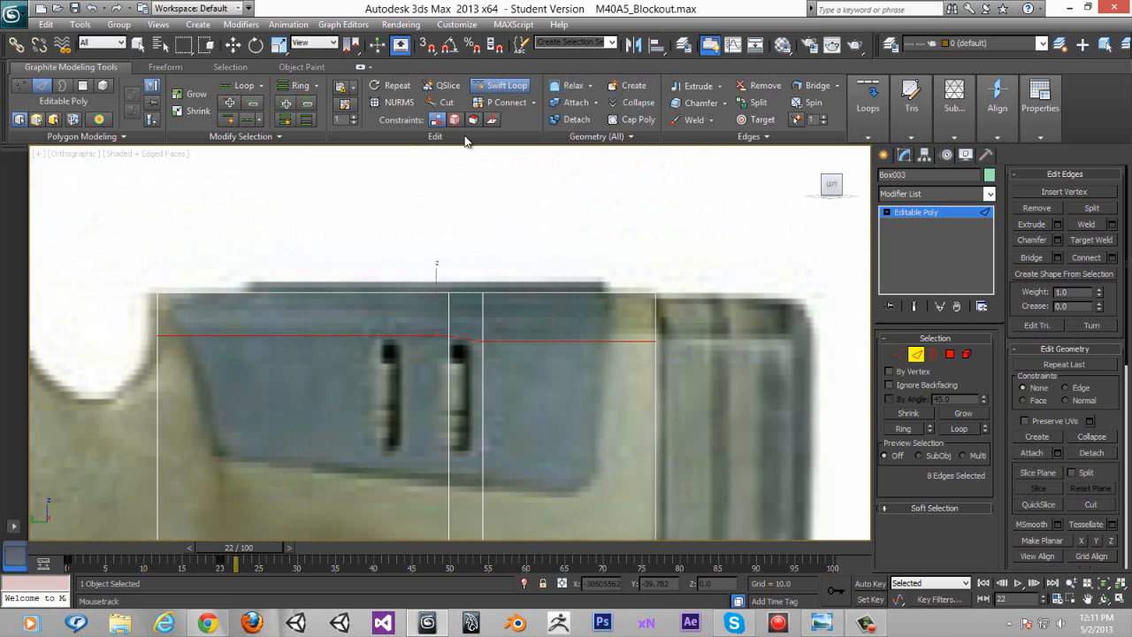
pyautogui.press('w')
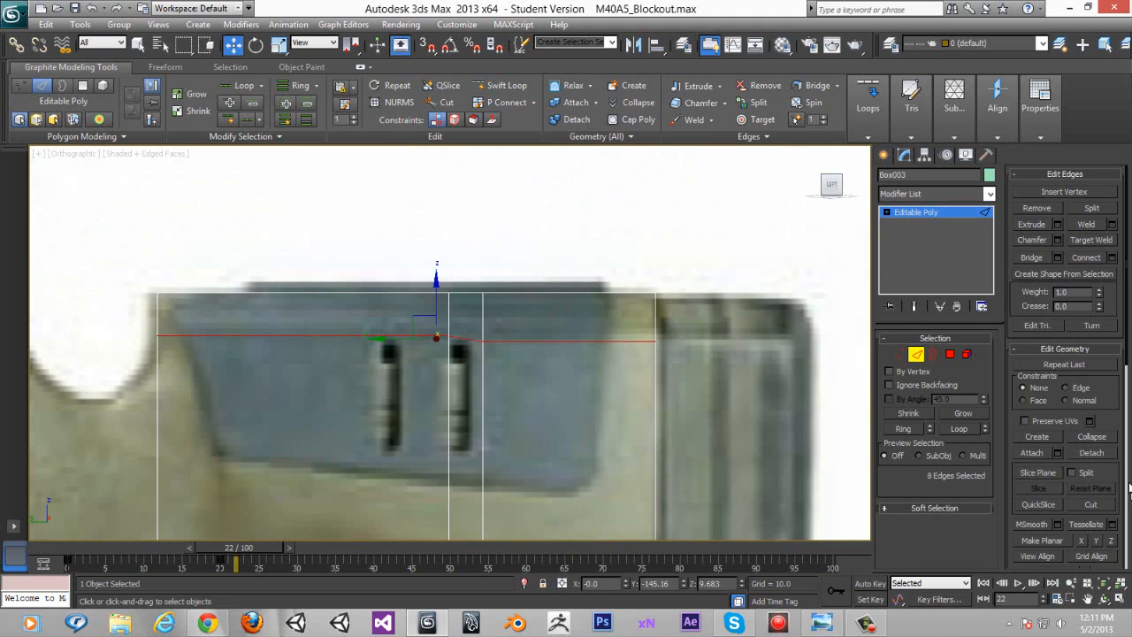
pyautogui.click(1095, 540)
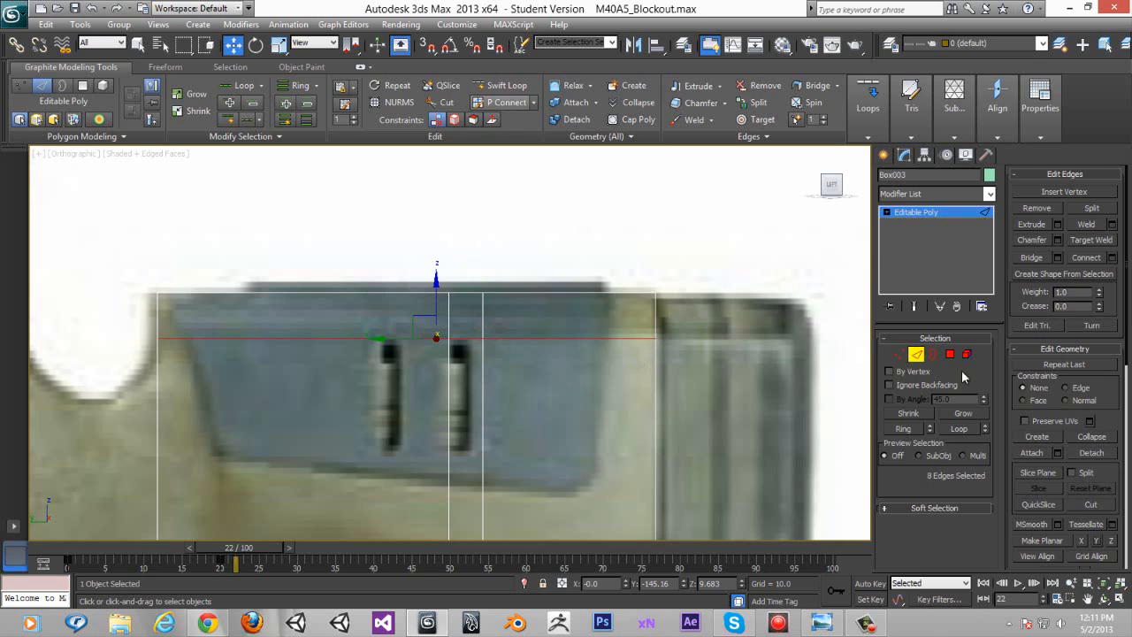
# Step: Return to frame 0 and scale the stock's top vertices to 49% along X to taper the top
pyautogui.click(899, 353)
pyautogui.moveTo(133, 249); pyautogui.dragTo(773, 332)
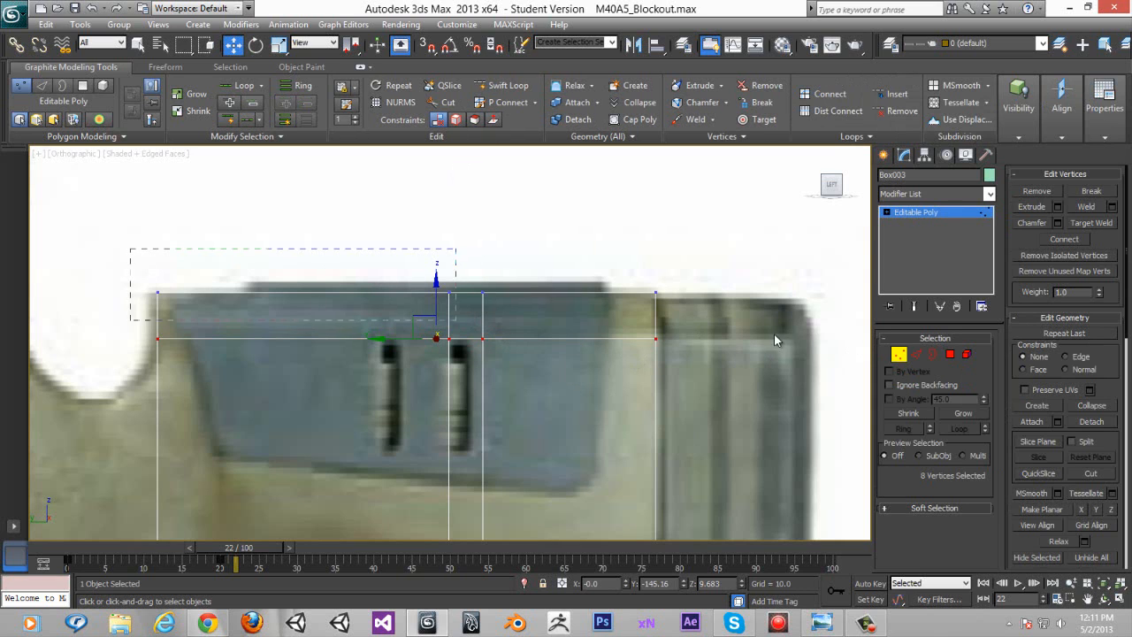
pyautogui.moveTo(676, 290); pyautogui.dragTo(677, 295)
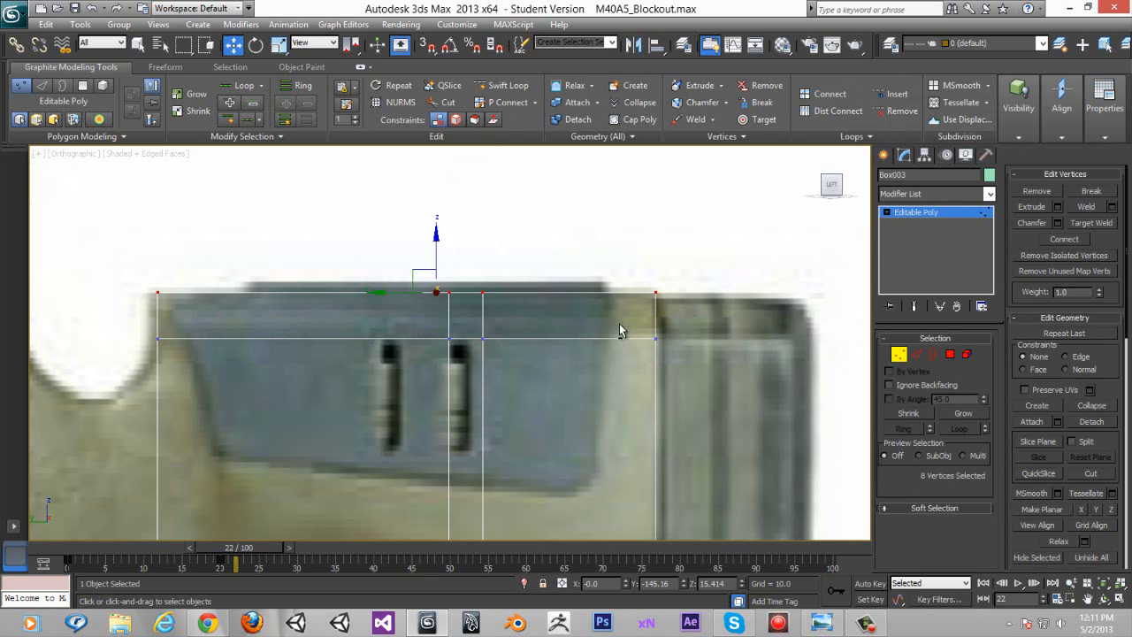
pyautogui.moveTo(500, 330)
pyautogui.keyDown('alt'); pyautogui.mouseDown(button='middle')
pyautogui.moveTo(449, 328)
pyautogui.moveTo(486, 333)
pyautogui.mouseUp(button='middle'); pyautogui.keyUp('alt')
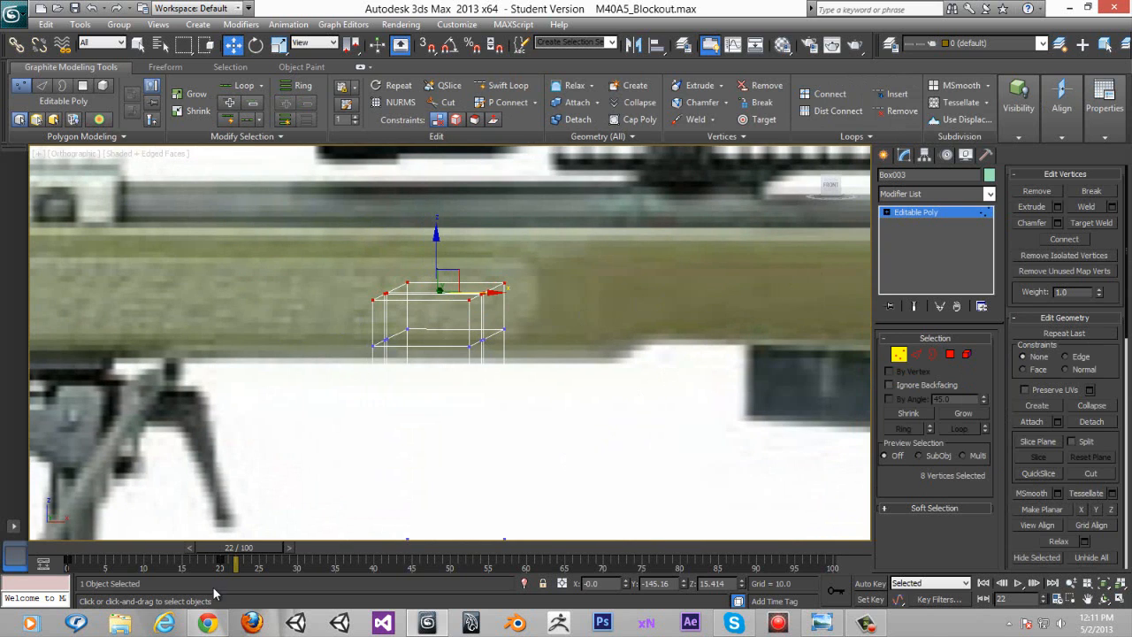
pyautogui.moveTo(220, 550); pyautogui.dragTo(62, 550)
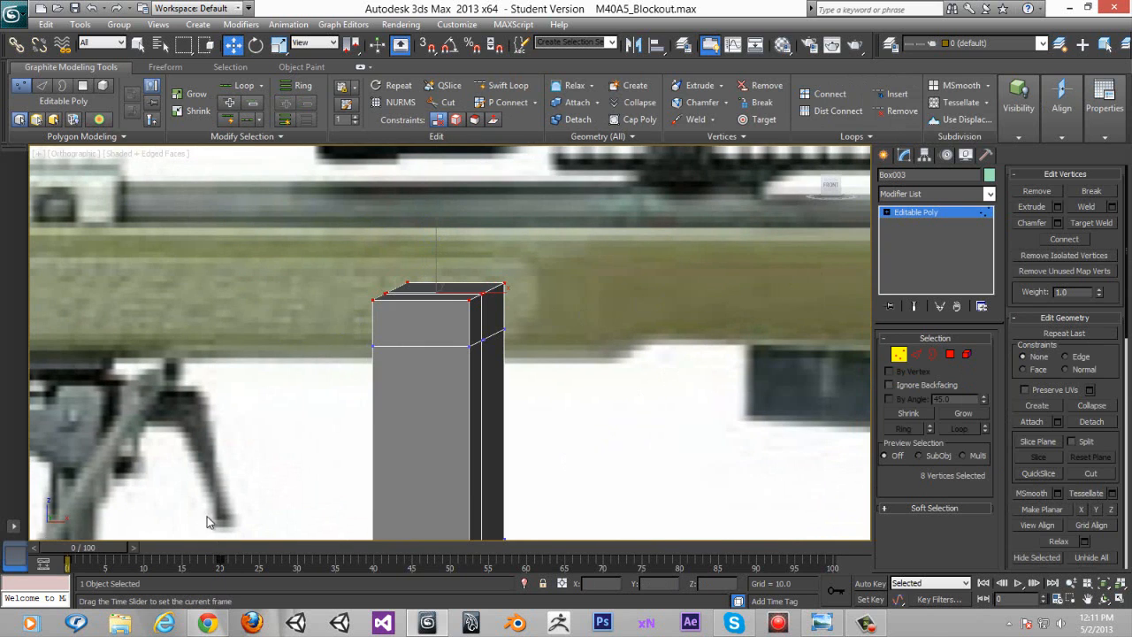
pyautogui.click(832, 191)
pyautogui.rightClick(596, 276)
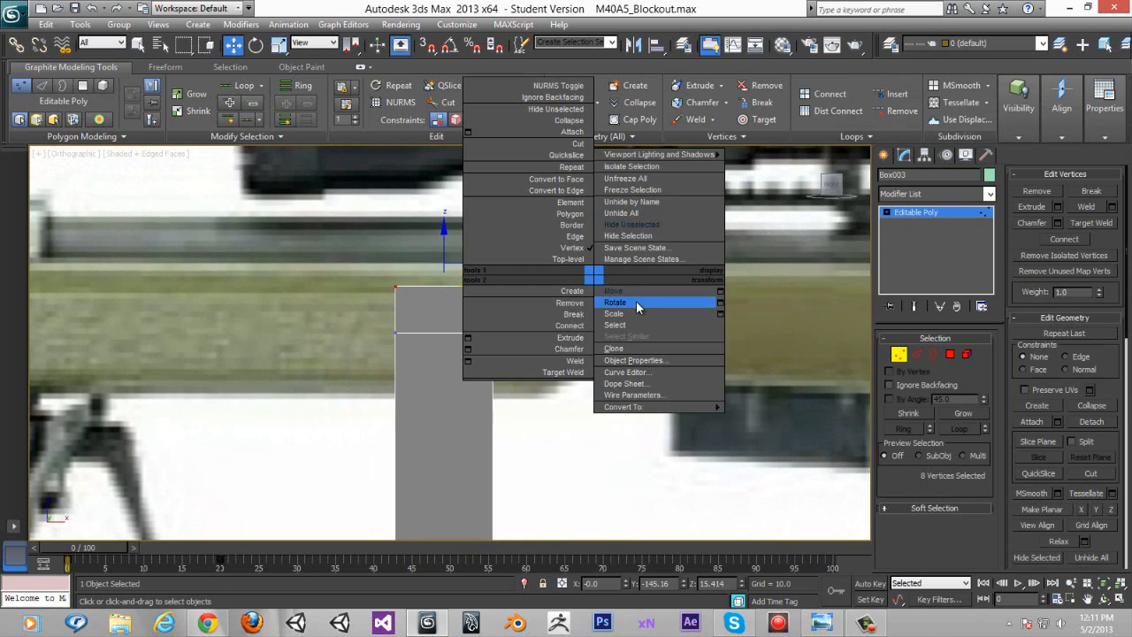
pyautogui.click(636, 313)
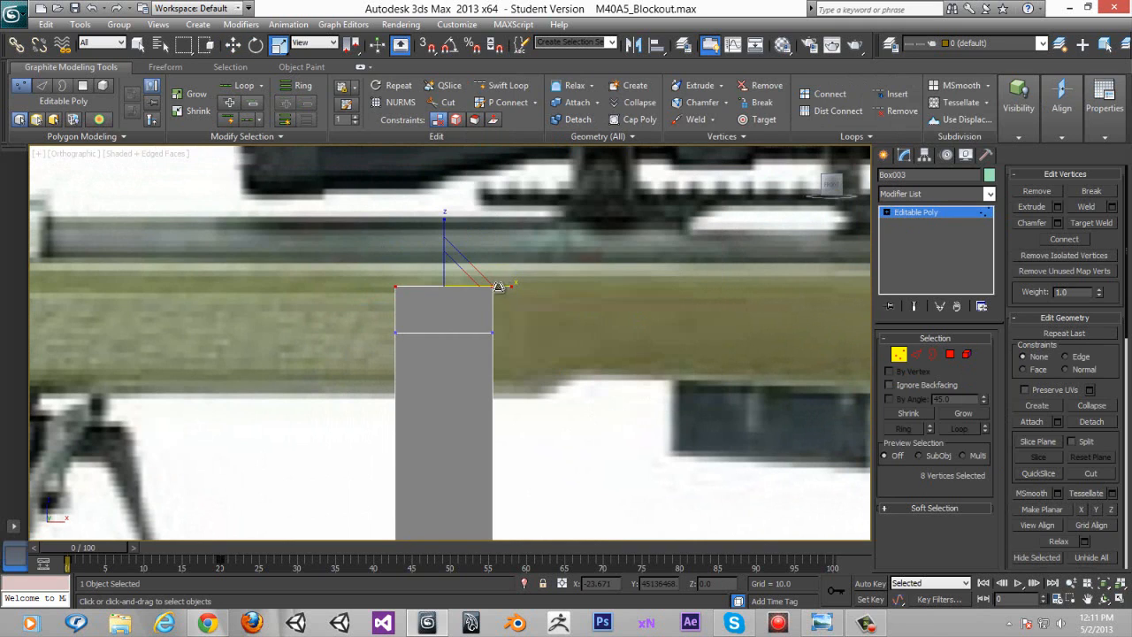
pyautogui.moveTo(500, 286); pyautogui.dragTo(454, 292)
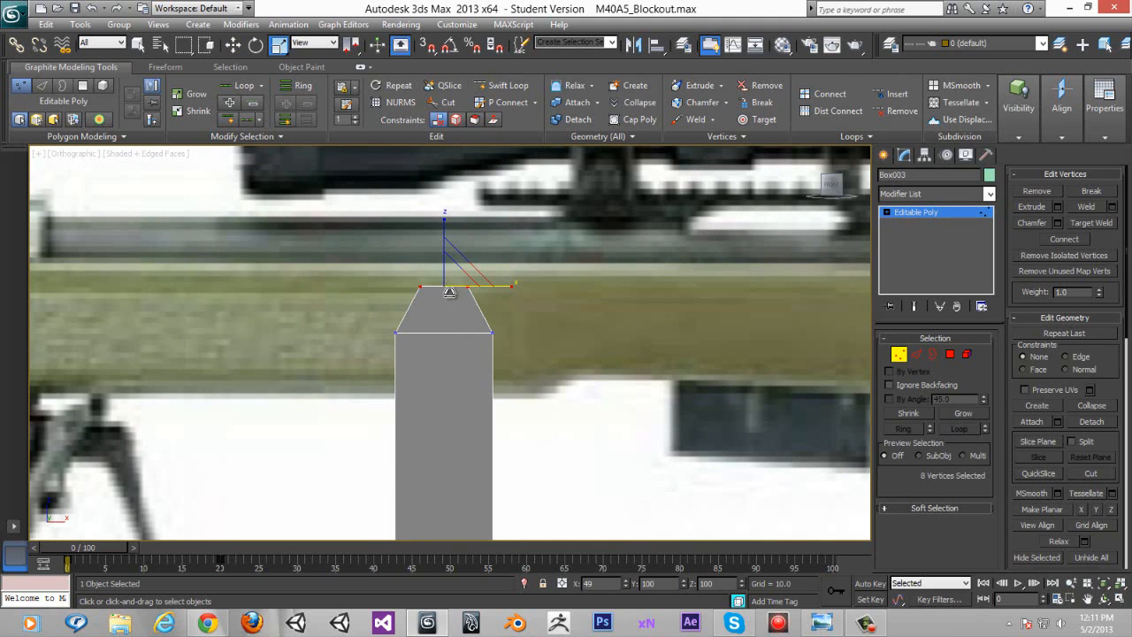
pyautogui.click(501, 85)
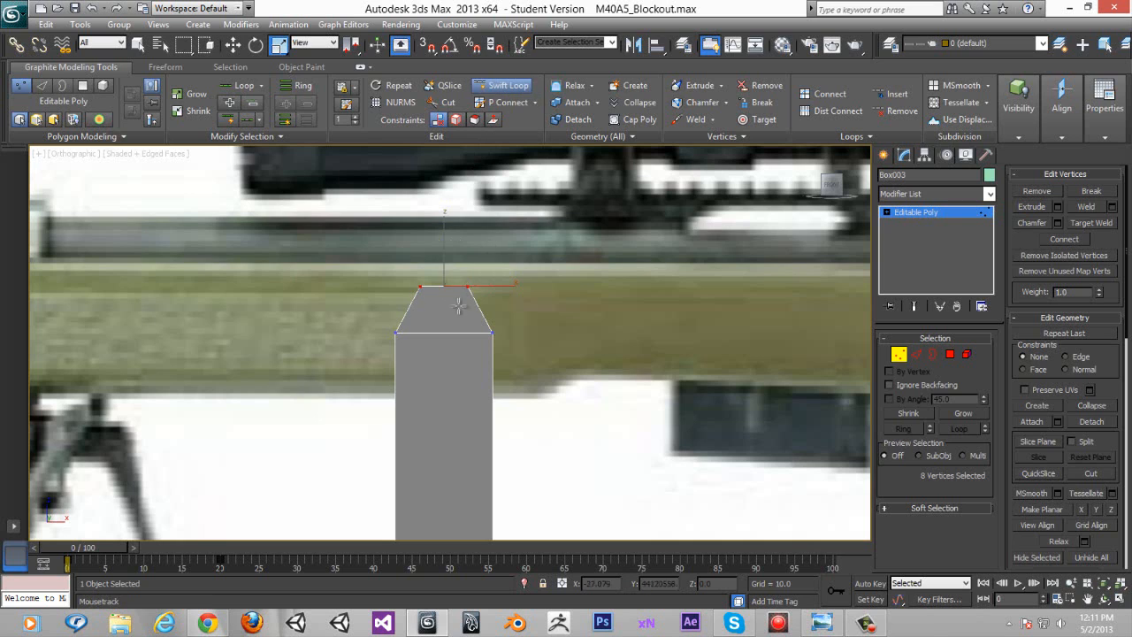
pyautogui.click(440, 346)
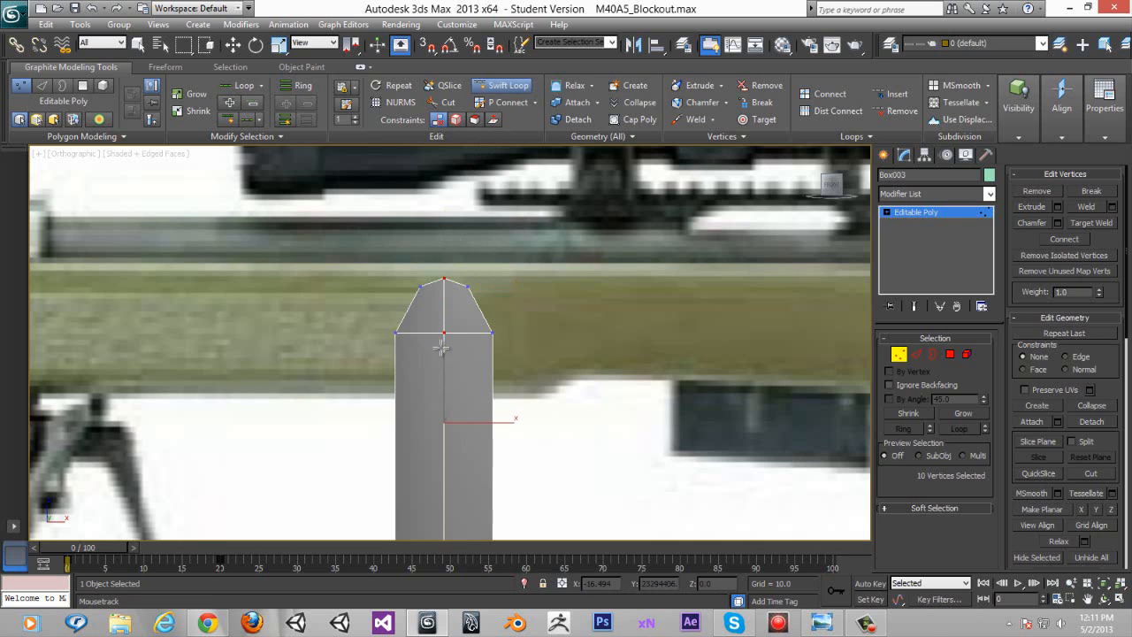
pyautogui.scroll(-5, 455, 334)
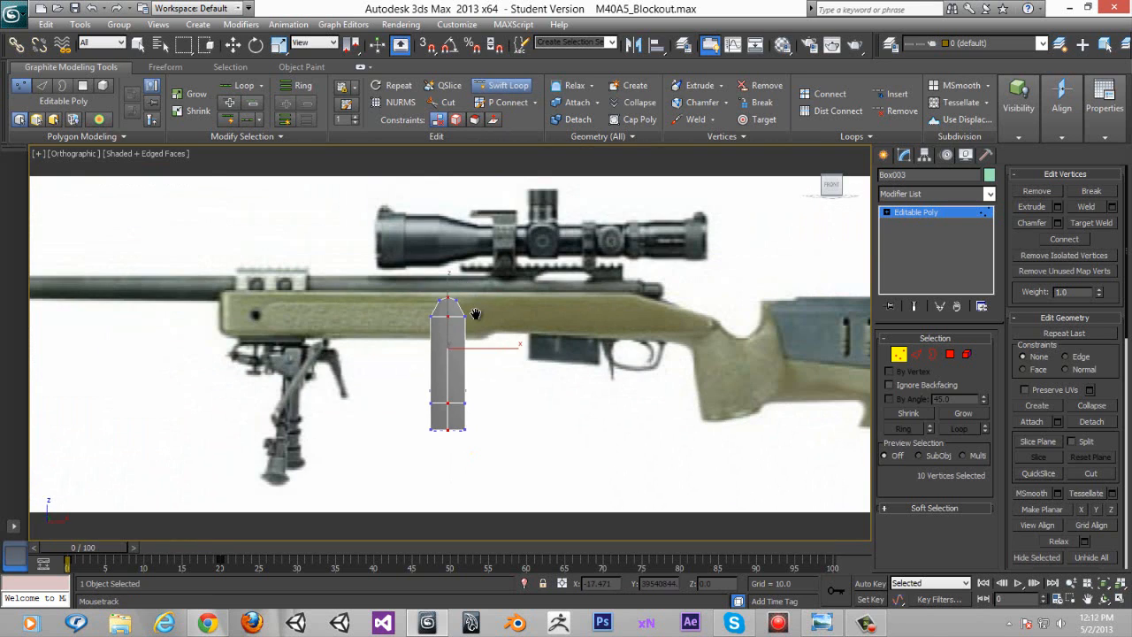
pyautogui.scroll(5, 475, 314)
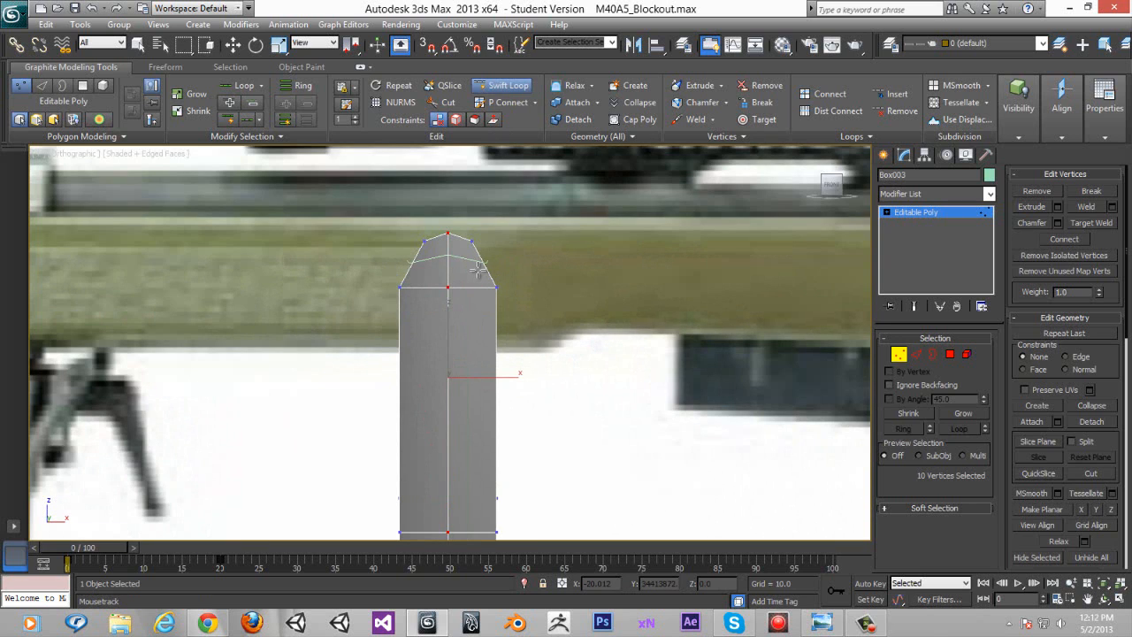
pyautogui.click(478, 268)
pyautogui.scroll(3, 495, 309)
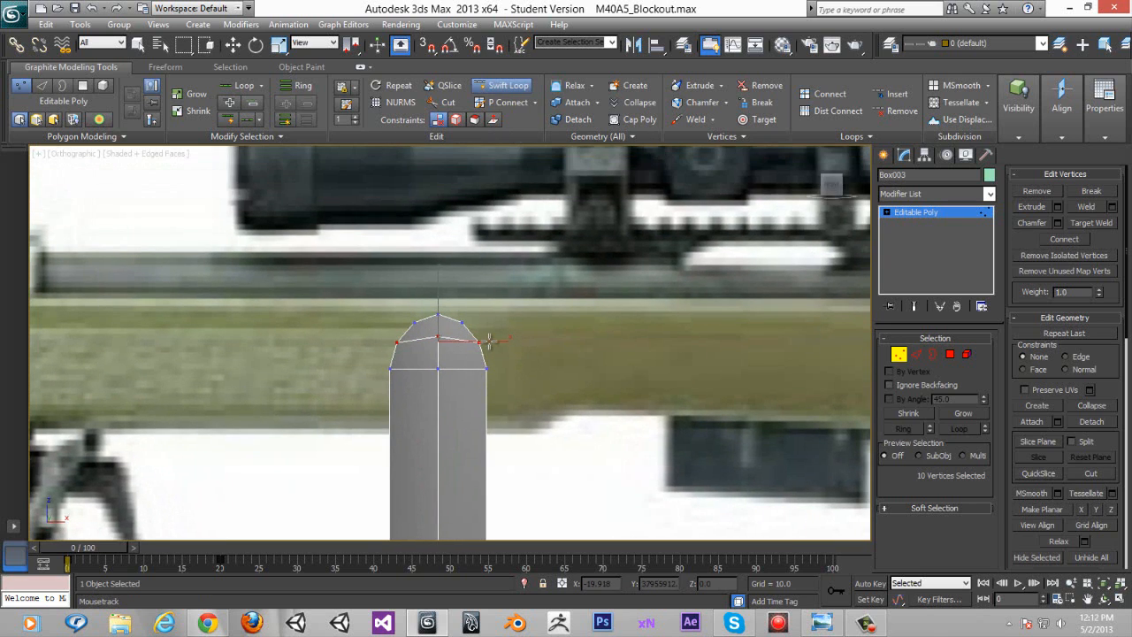
pyautogui.hotkey('ctrl', 'z')
pyautogui.hotkey('ctrl', 'z')
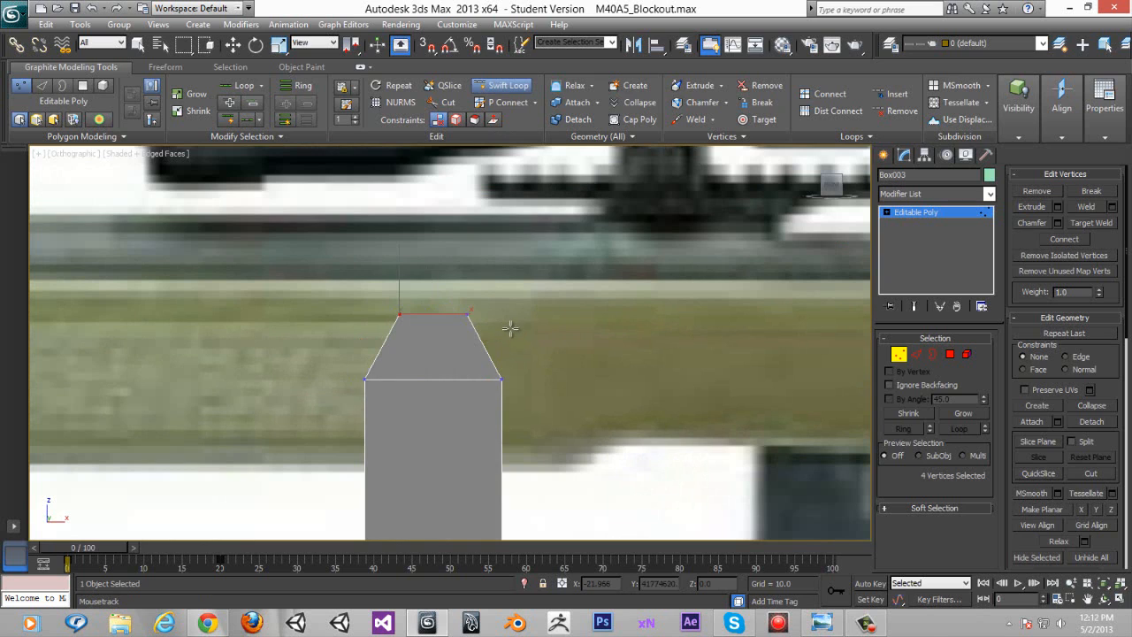
# Step: Insert curvature-following edge loops around the middle of the tapered top and lengthwise through the stock's centre to round the top
pyautogui.keyDown('shift'); pyautogui.click(481, 348); pyautogui.keyUp('shift')
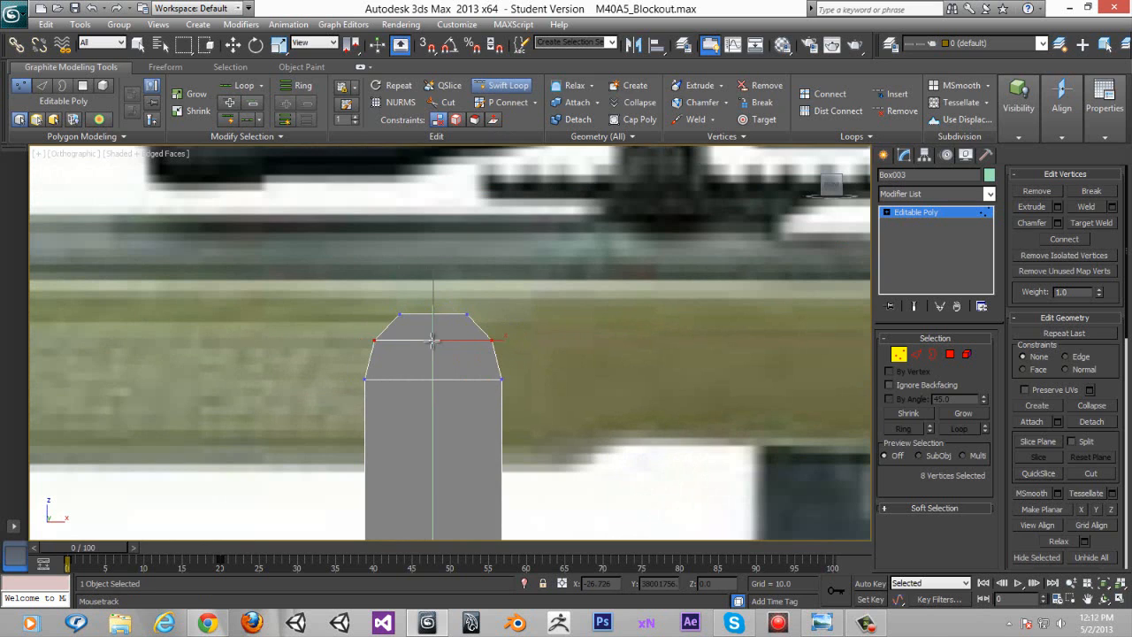
pyautogui.keyDown('shift'); pyautogui.click(439, 342); pyautogui.keyUp('shift')
pyautogui.press('w')
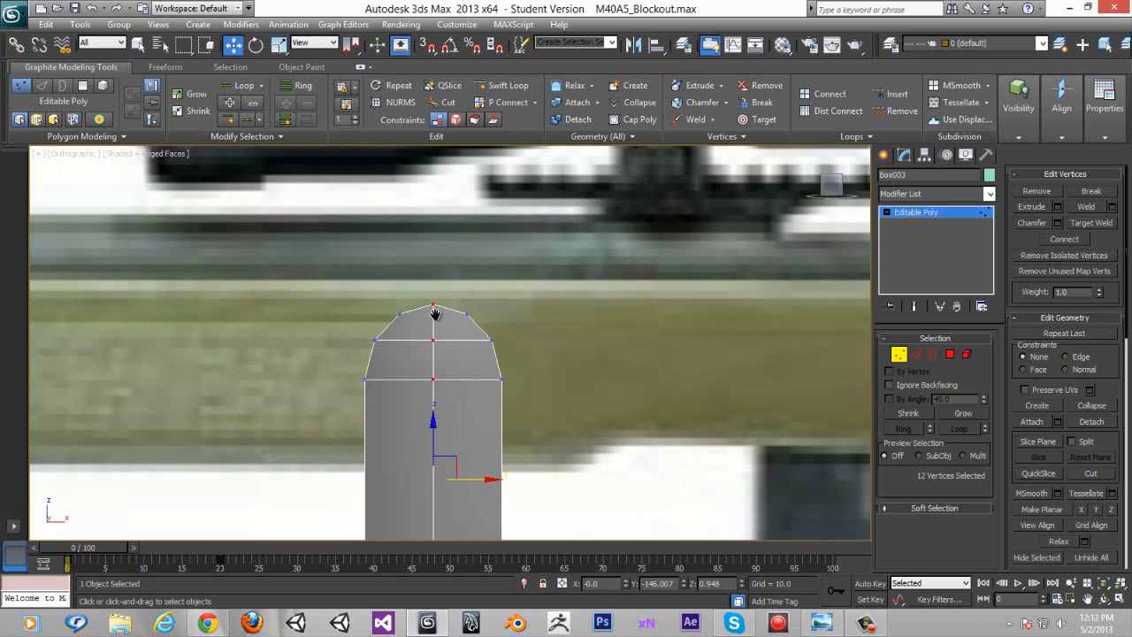
# Step: Raise the centre vertex on the lower edge of the stock's front end face to Z about -16.65
pyautogui.keyDown('alt'); pyautogui.moveTo(435, 313); pyautogui.dragTo(573, 236, button='middle'); pyautogui.keyUp('alt')
pyautogui.scroll(-2, 427, 322)
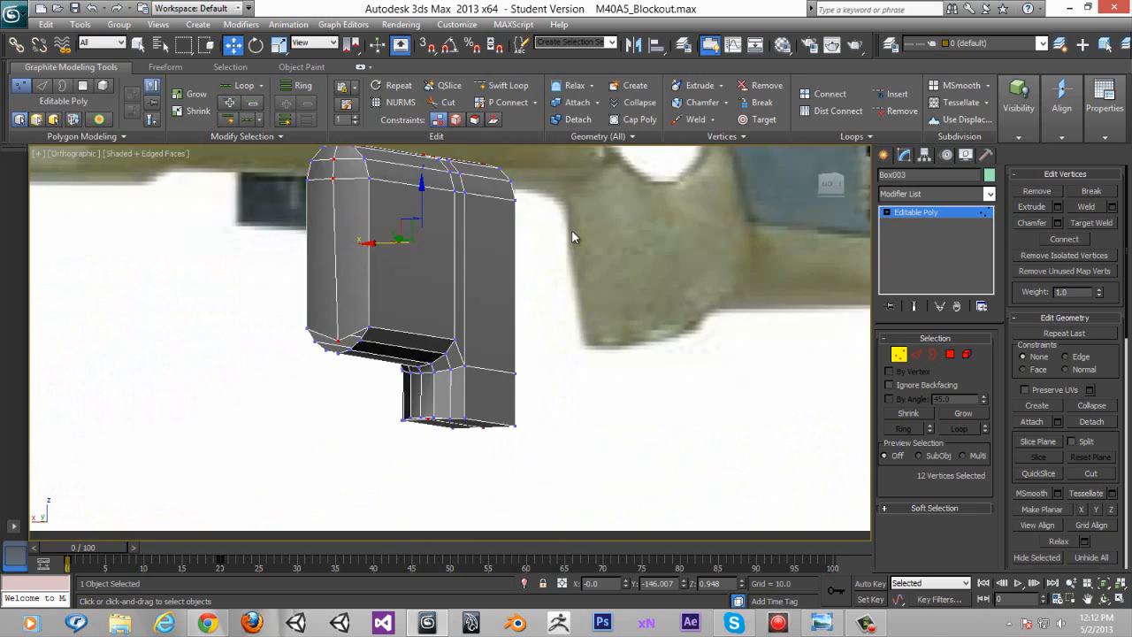
pyautogui.scroll(4, 573, 235)
pyautogui.moveTo(486, 338); pyautogui.dragTo(566, 338, button='middle')
pyautogui.scroll(6, 567, 338)
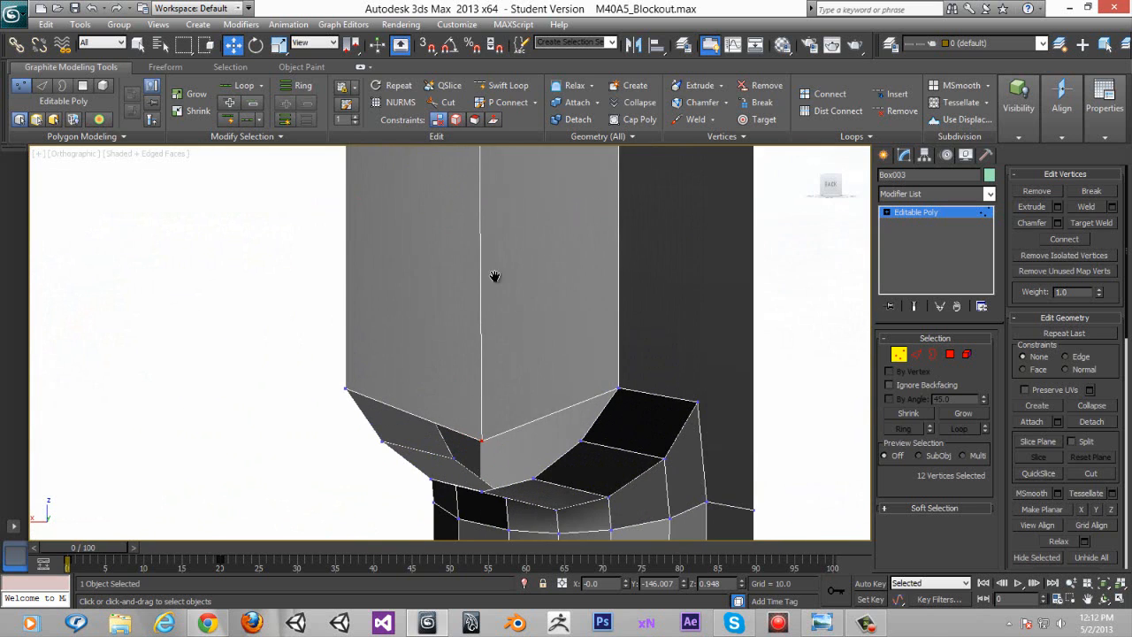
pyautogui.moveTo(495, 278); pyautogui.dragTo(435, 186, button='middle')
pyautogui.scroll(2, 534, 349)
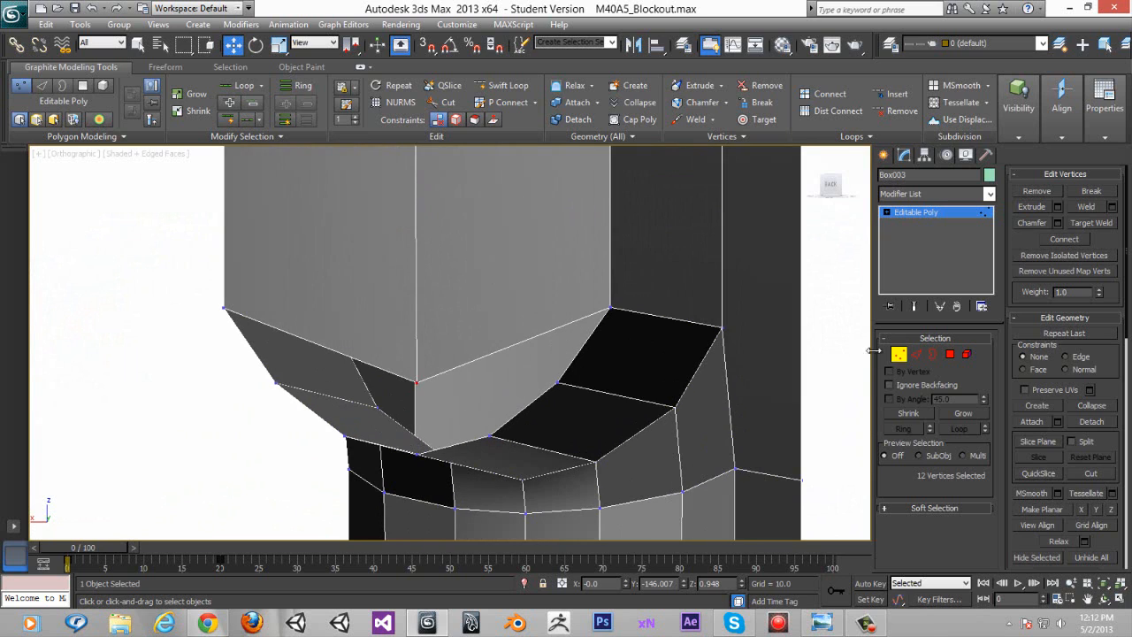
pyautogui.click(897, 355)
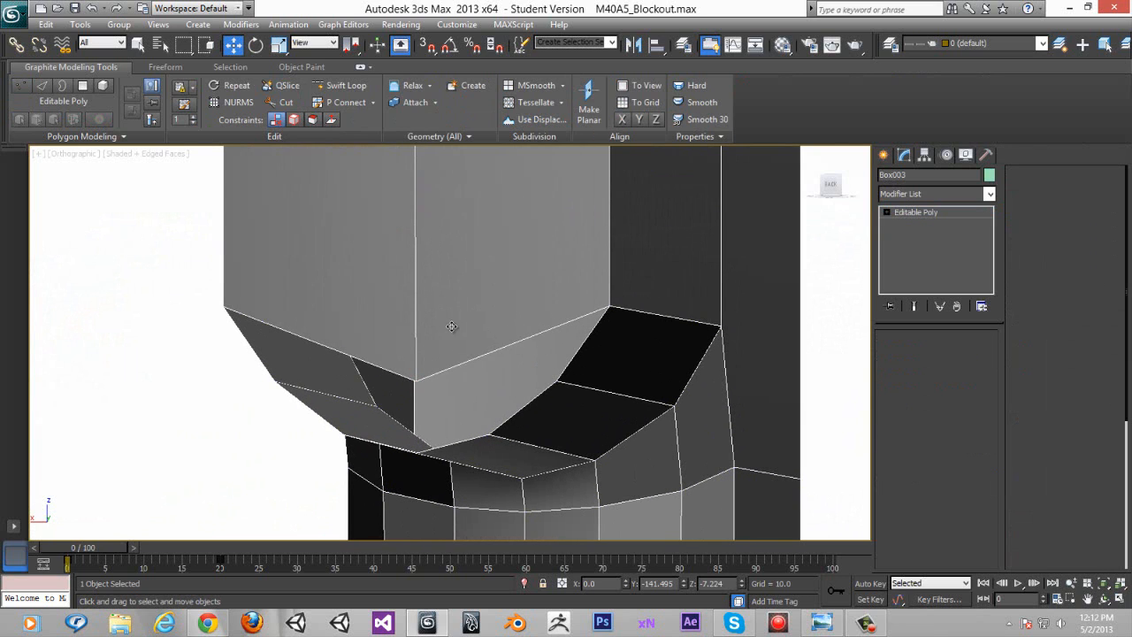
pyautogui.click(898, 354)
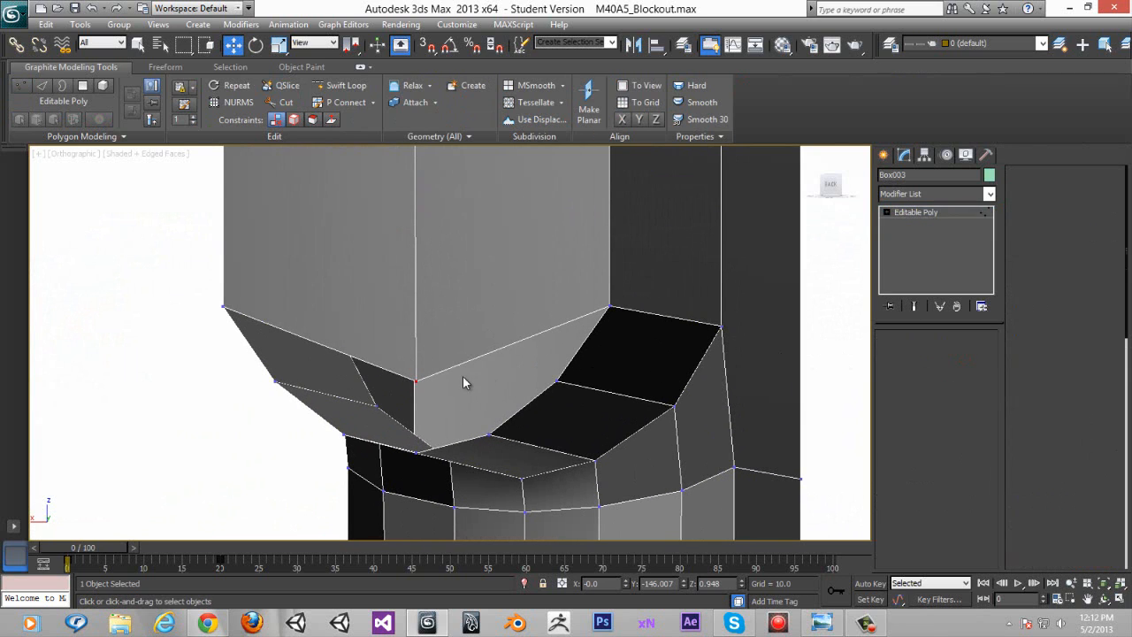
pyautogui.click(414, 383)
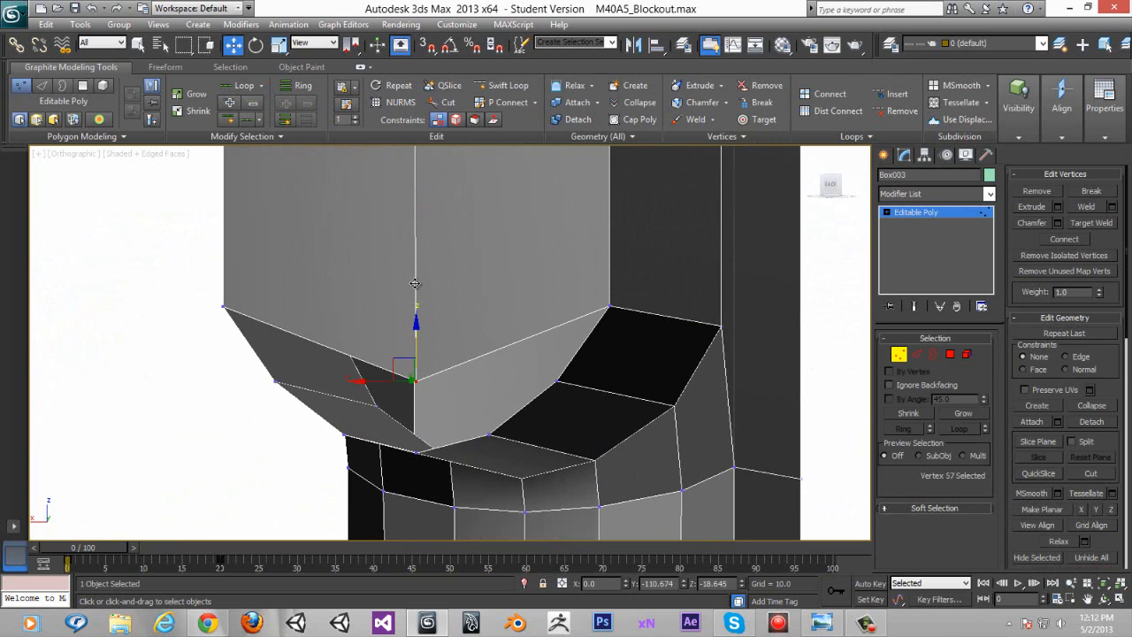
pyautogui.moveTo(415, 284); pyautogui.dragTo(418, 273)
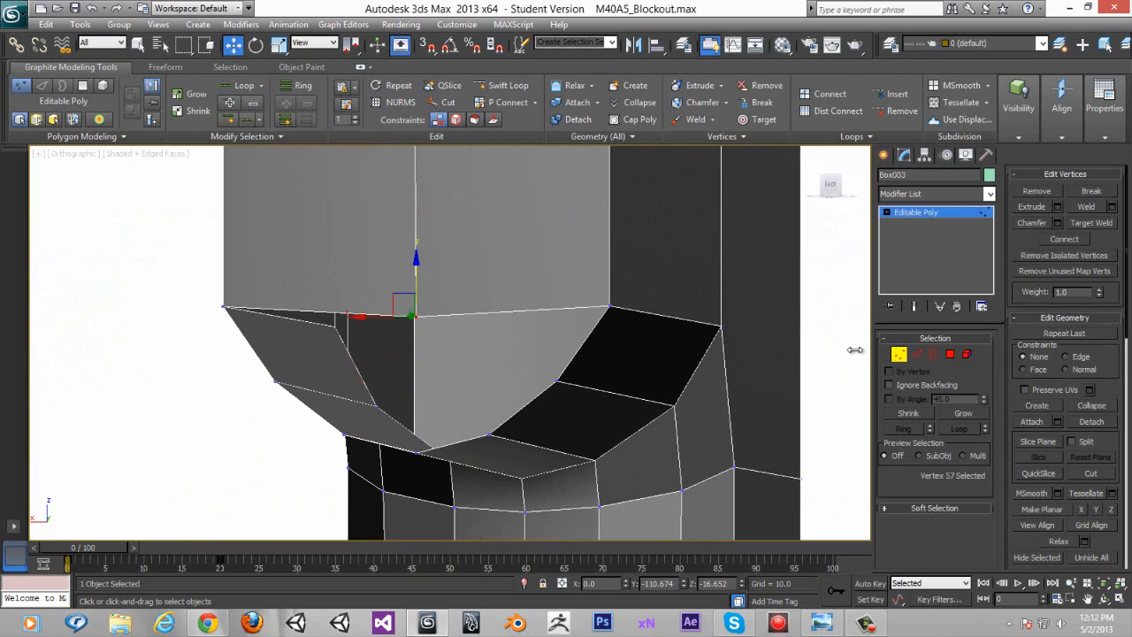
# Step: Extend the two lower edges of the front end face downward over the open notch end to Z about -18.59
pyautogui.click(916, 354)
pyautogui.click(455, 314)
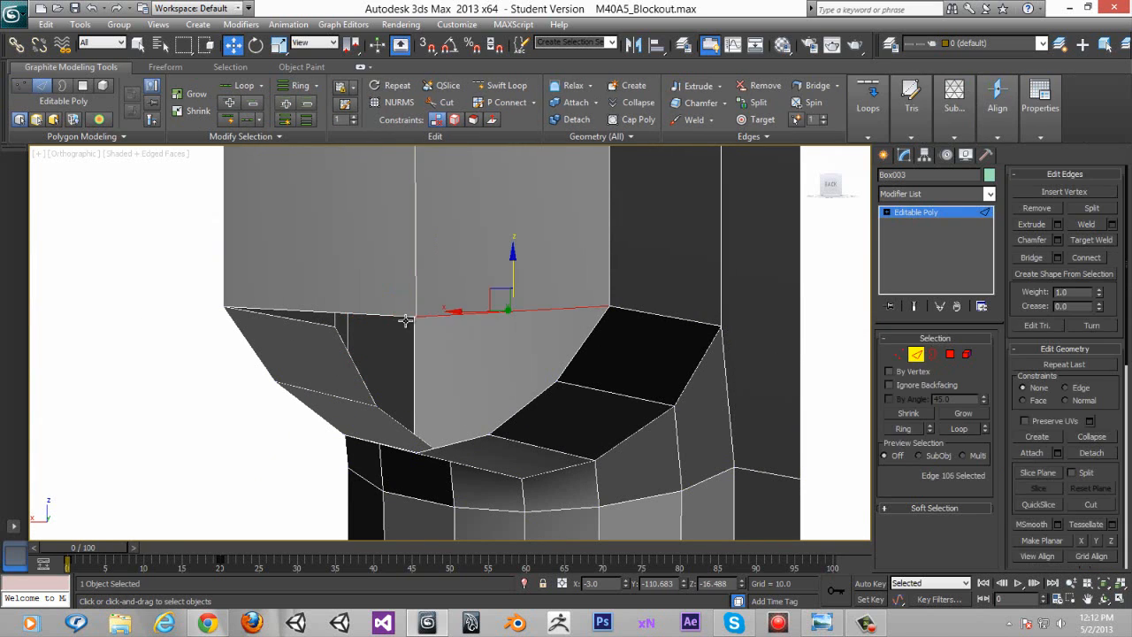
pyautogui.keyDown('ctrl'); pyautogui.click(393, 315); pyautogui.keyUp('ctrl')
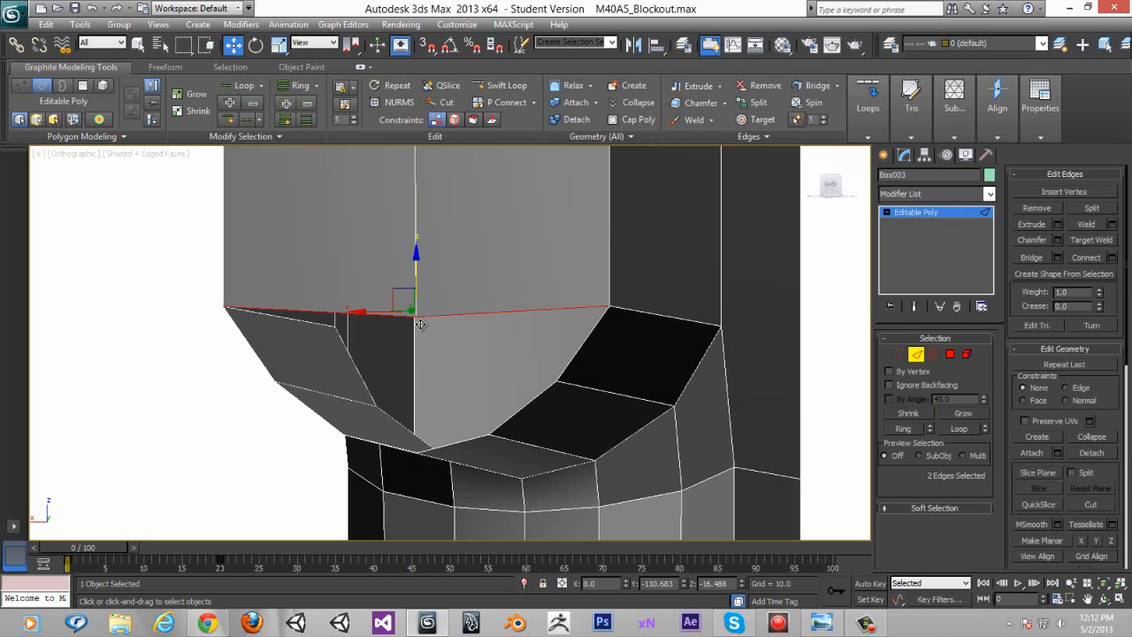
pyautogui.moveTo(420, 324); pyautogui.dragTo(422, 394)
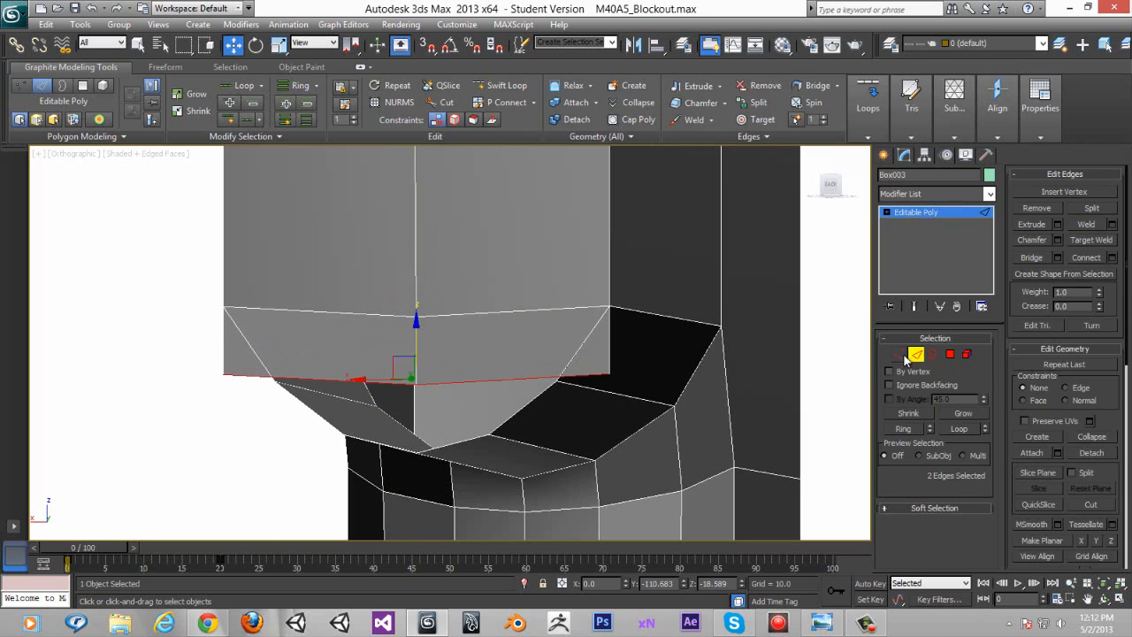
# Step: Try to target-weld the extended strip's two outer lower corners to the adjacent vertices of the notch outline
pyautogui.click(900, 355)
pyautogui.click(1092, 223)
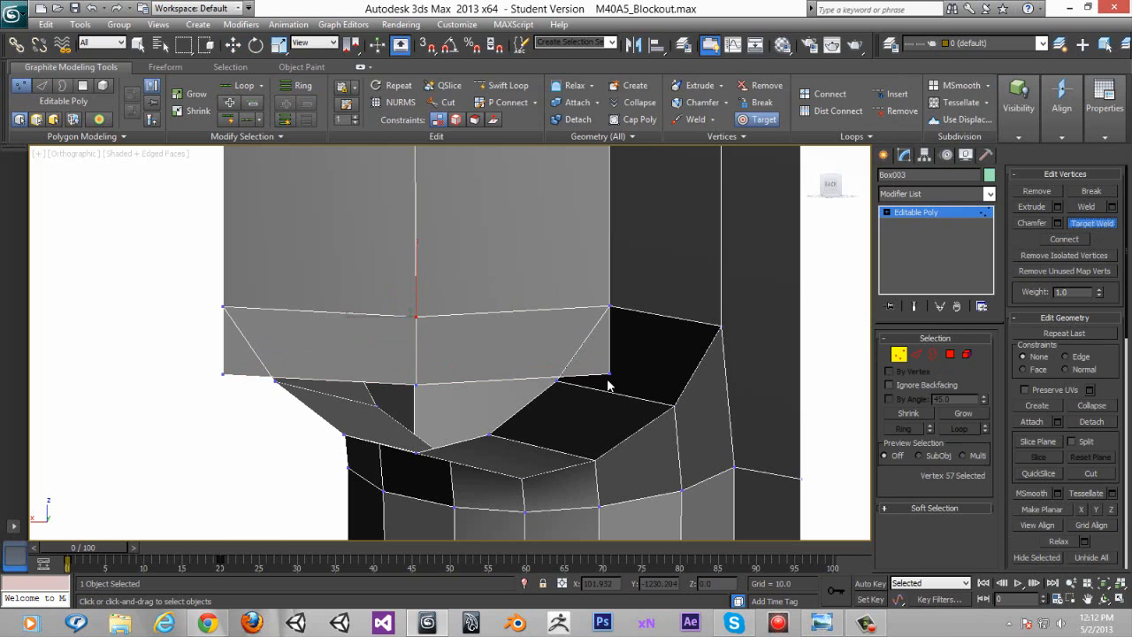
pyautogui.click(557, 380)
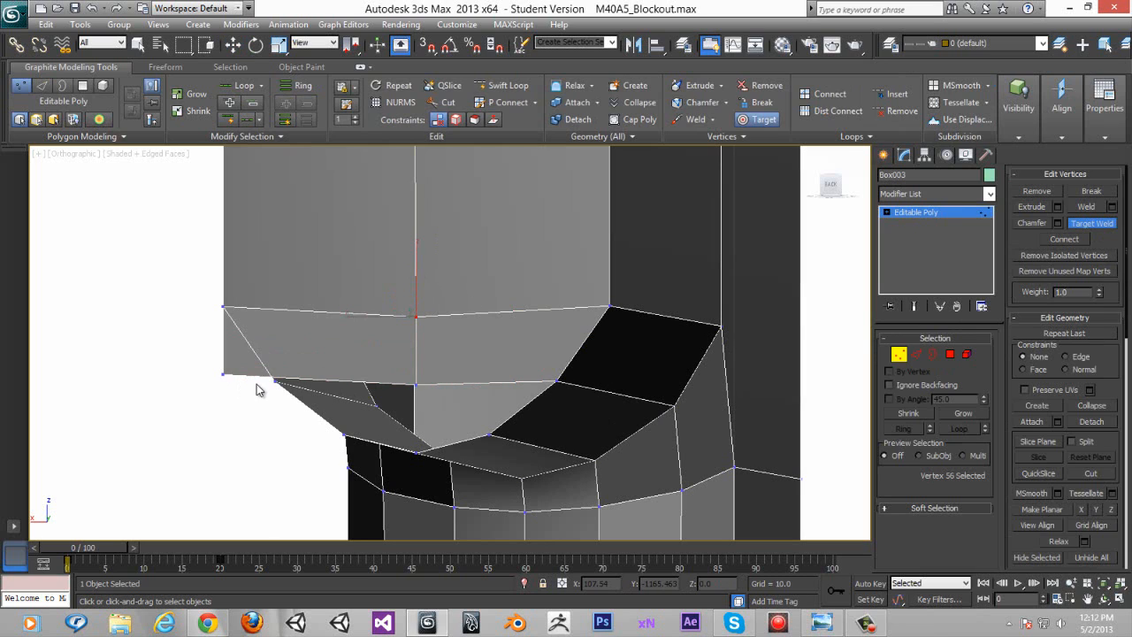
pyautogui.click(274, 382)
pyautogui.press('w')
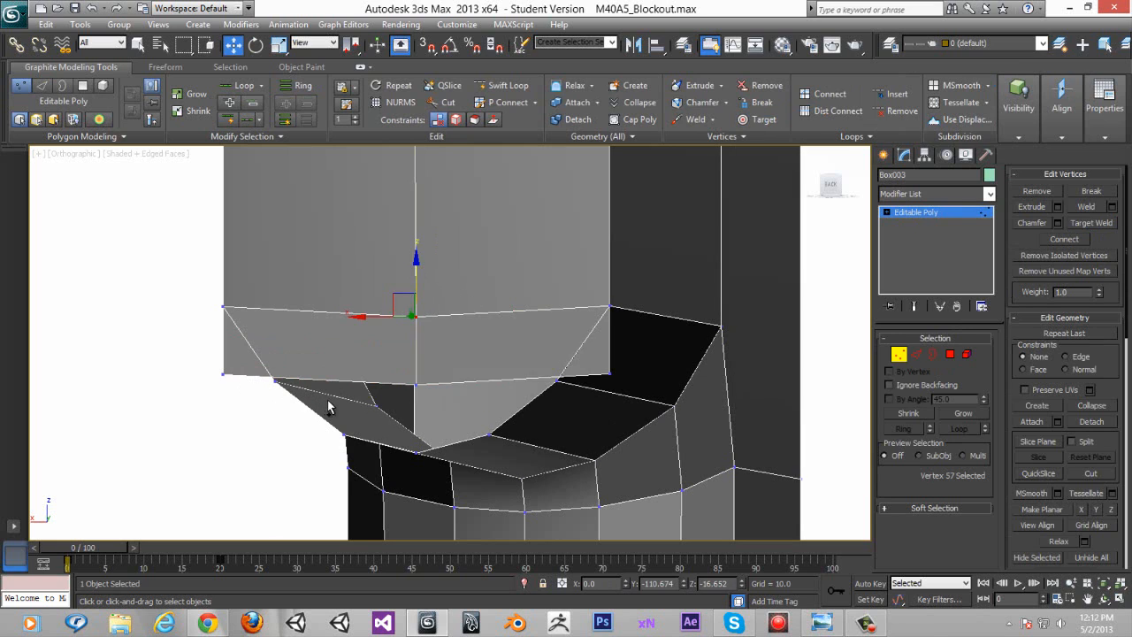
# Step: Raise the front end face's lower centre vertex to Z about -16.33 and extend both lower edges downward to Z about -18.6
pyautogui.click(832, 184)
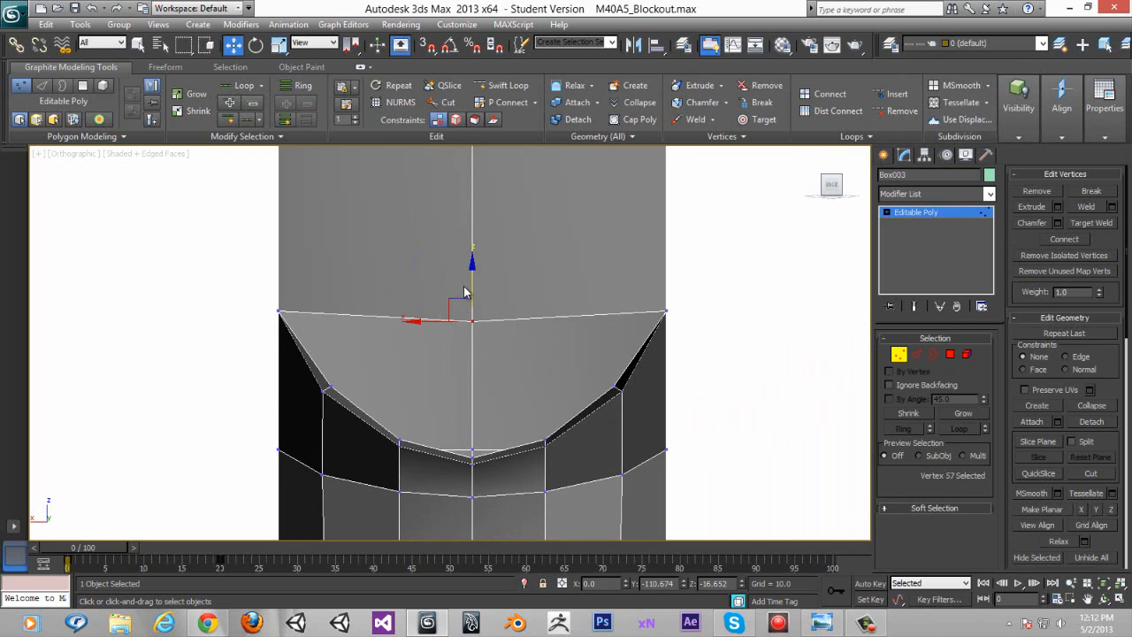
pyautogui.moveTo(471, 285); pyautogui.dragTo(469, 274)
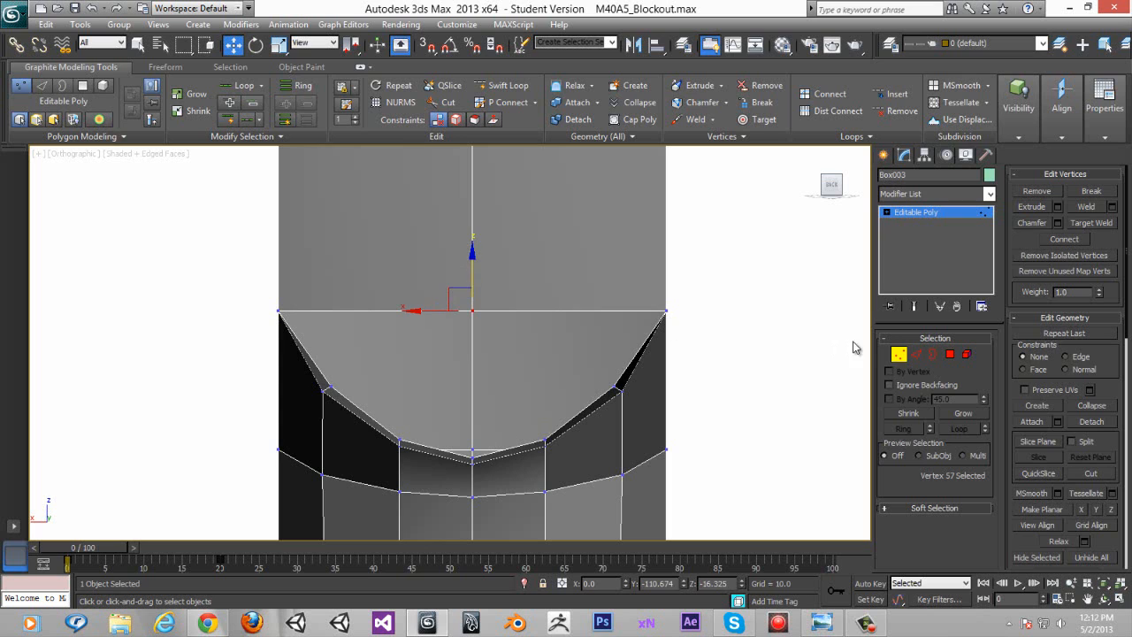
pyautogui.click(917, 354)
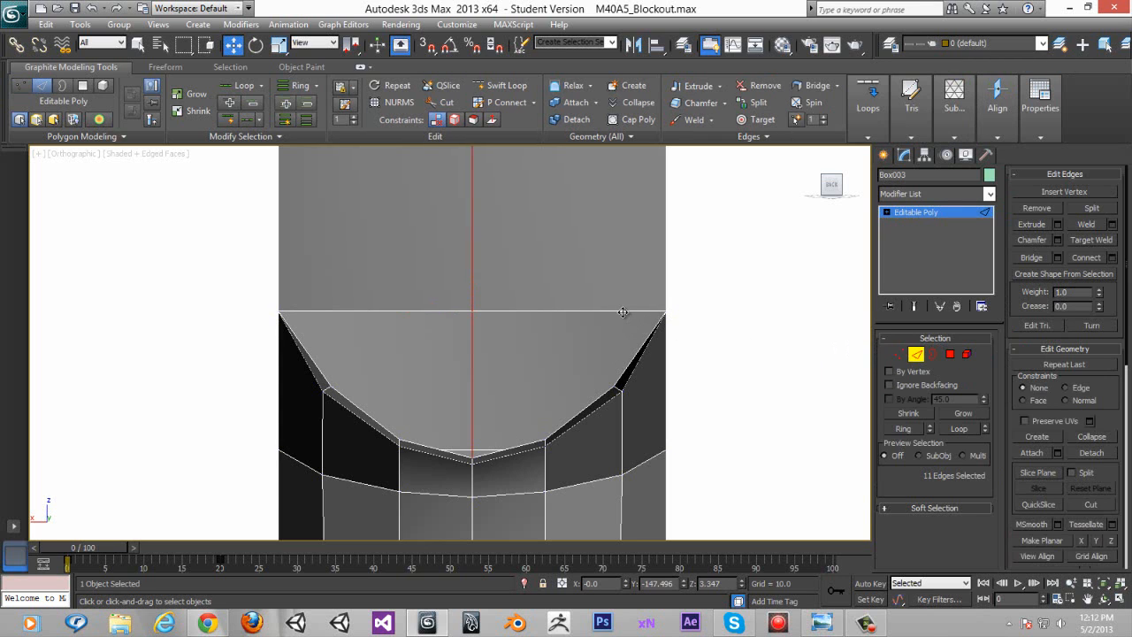
pyautogui.click(623, 311)
pyautogui.keyDown('ctrl'); pyautogui.click(447, 311); pyautogui.keyUp('ctrl')
pyautogui.keyDown('alt'); pyautogui.moveTo(469, 309); pyautogui.dragTo(477, 285, button='middle'); pyautogui.keyUp('alt')
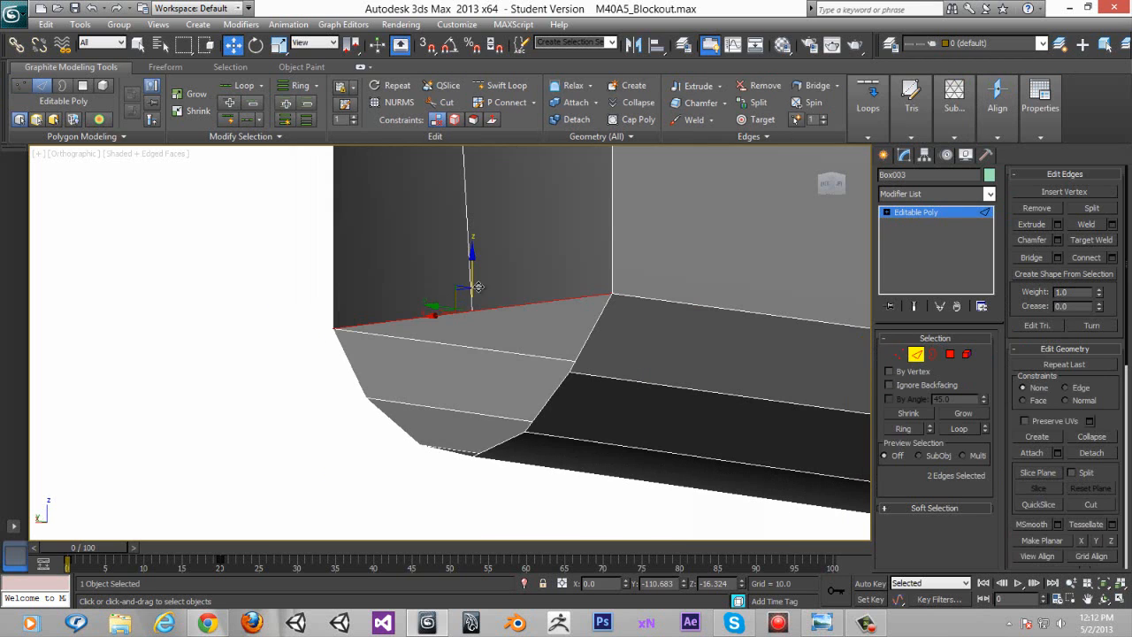
pyautogui.moveTo(472, 272); pyautogui.dragTo(473, 345)
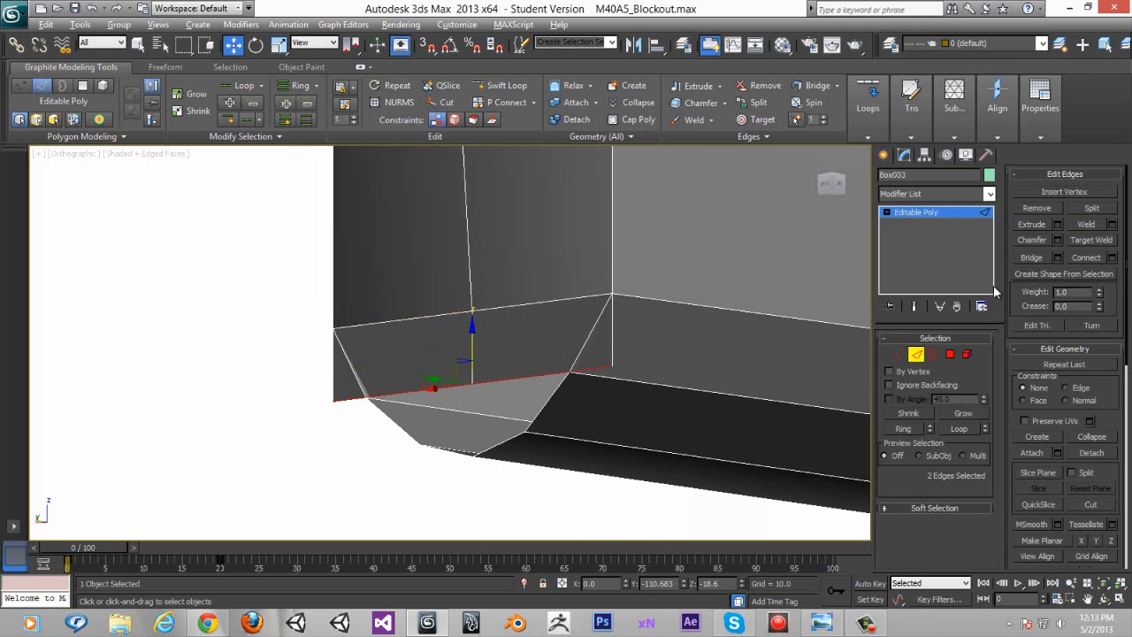
# Step: Target-weld the extension's two outer lower corners to the adjacent vertices of the rounded underside outline
pyautogui.click(1093, 239)
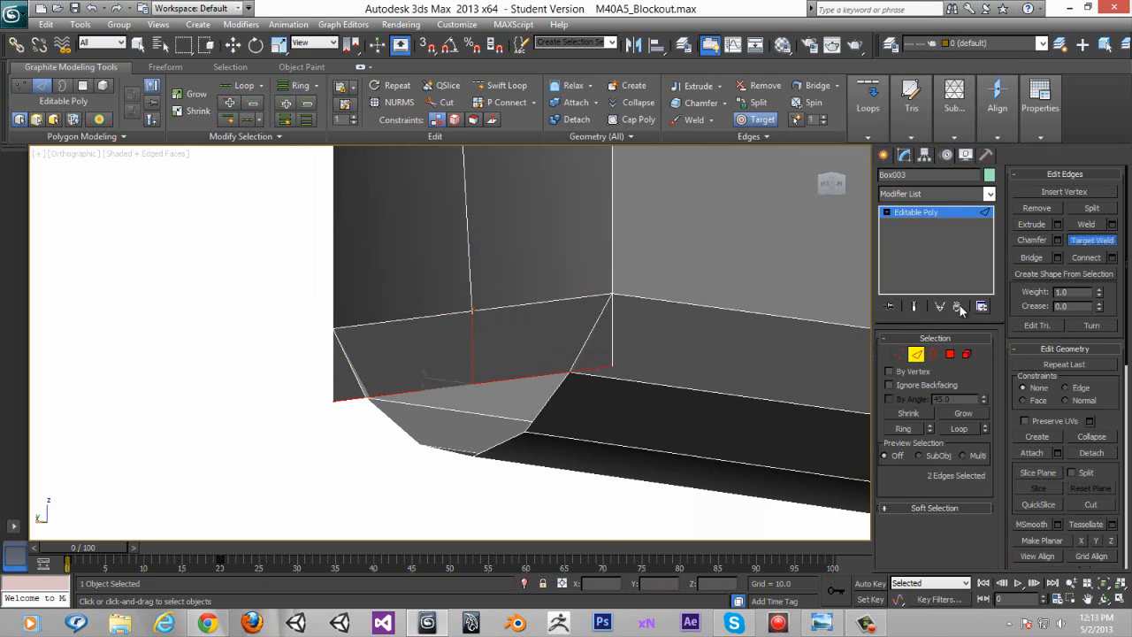
pyautogui.click(917, 354)
pyautogui.press('1')
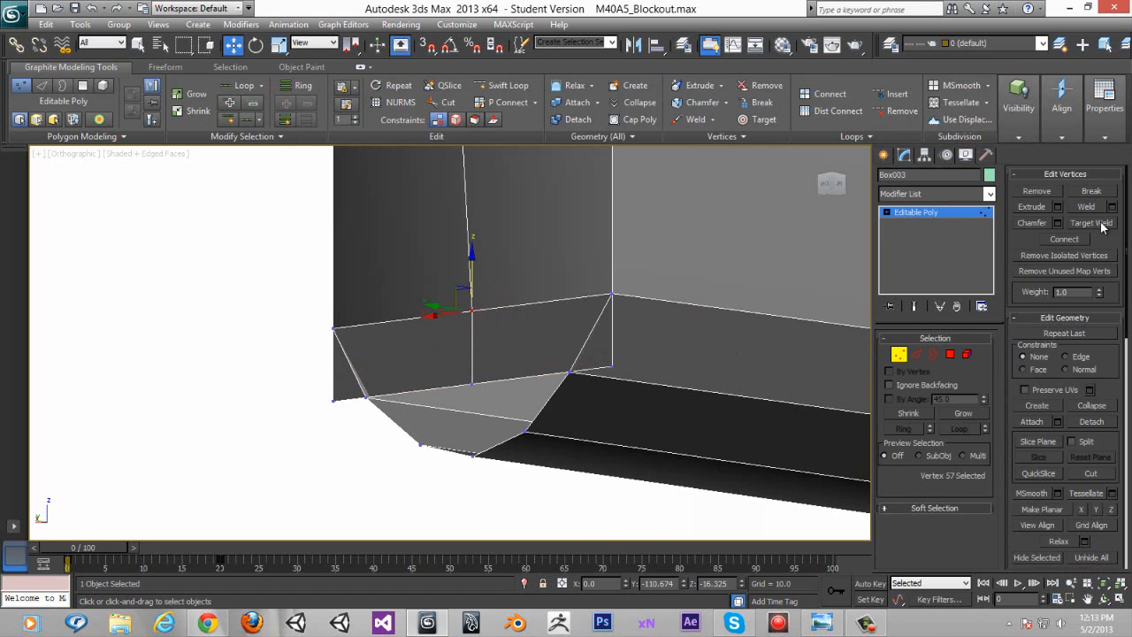
pyautogui.click(1093, 223)
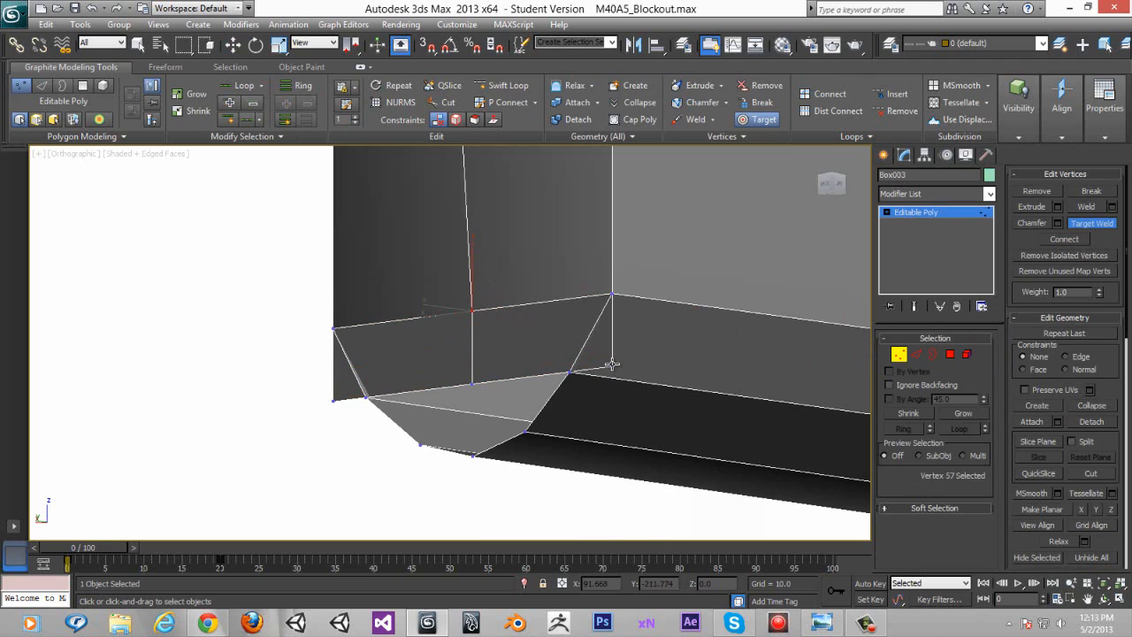
pyautogui.click(570, 373)
pyautogui.click(365, 399)
# Step: Extend the two welded lower edges of the front end downward once more to Z about -19.94
pyautogui.press('2')
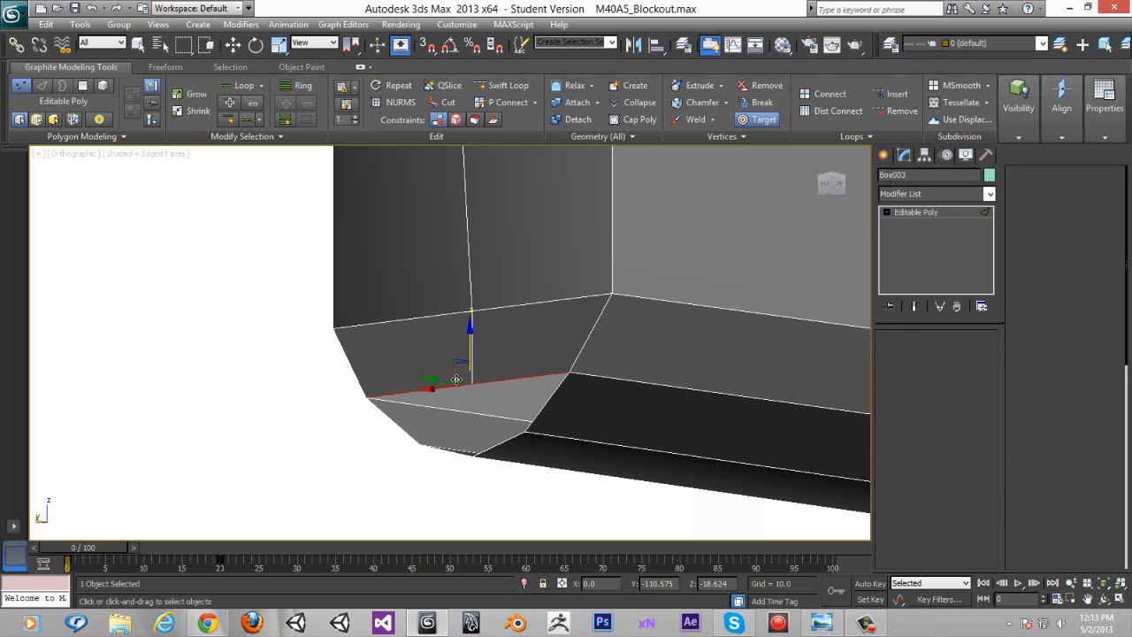
pyautogui.keyDown('shift'); pyautogui.moveTo(469, 351); pyautogui.dragTo(470, 388); pyautogui.keyUp('shift')
pyautogui.keyDown('alt'); pyautogui.moveTo(510, 392); pyautogui.dragTo(561, 386, button='middle'); pyautogui.keyUp('alt')
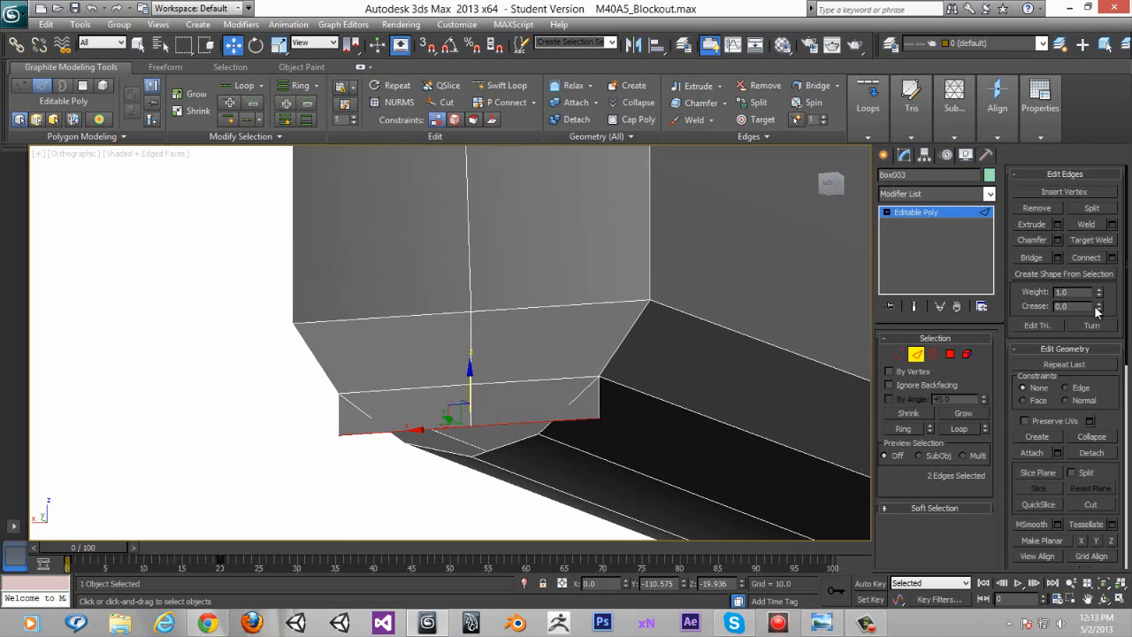
# Step: Target-weld the second strip's outer corners and centre vertex to the bottom outline vertices to close the front end
pyautogui.click(895, 356)
pyautogui.click(1095, 225)
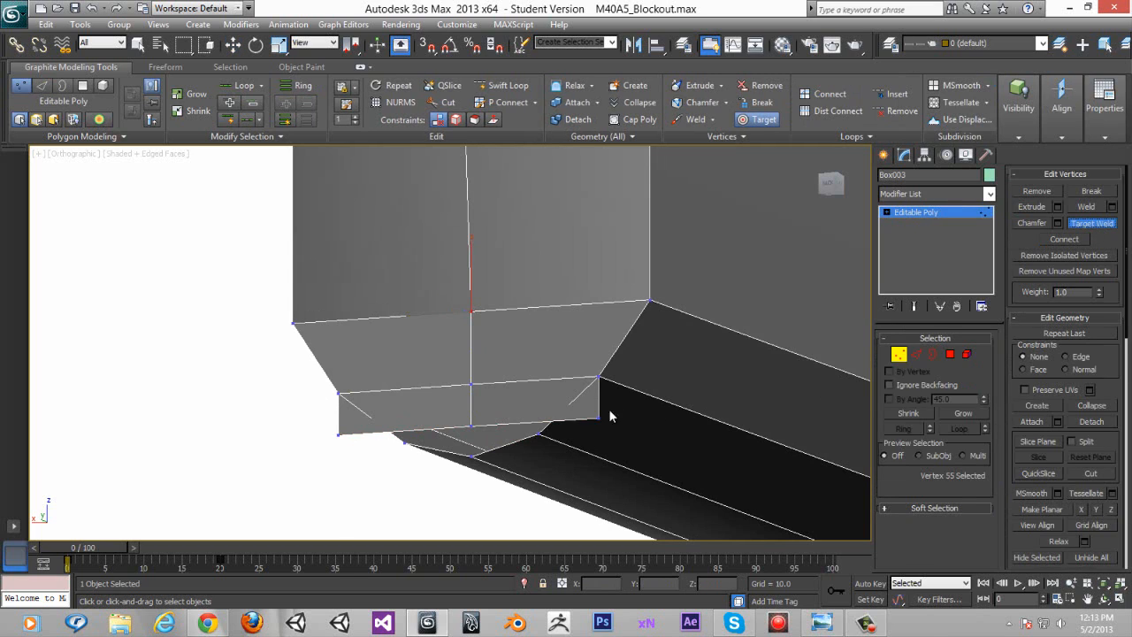
pyautogui.click(472, 440)
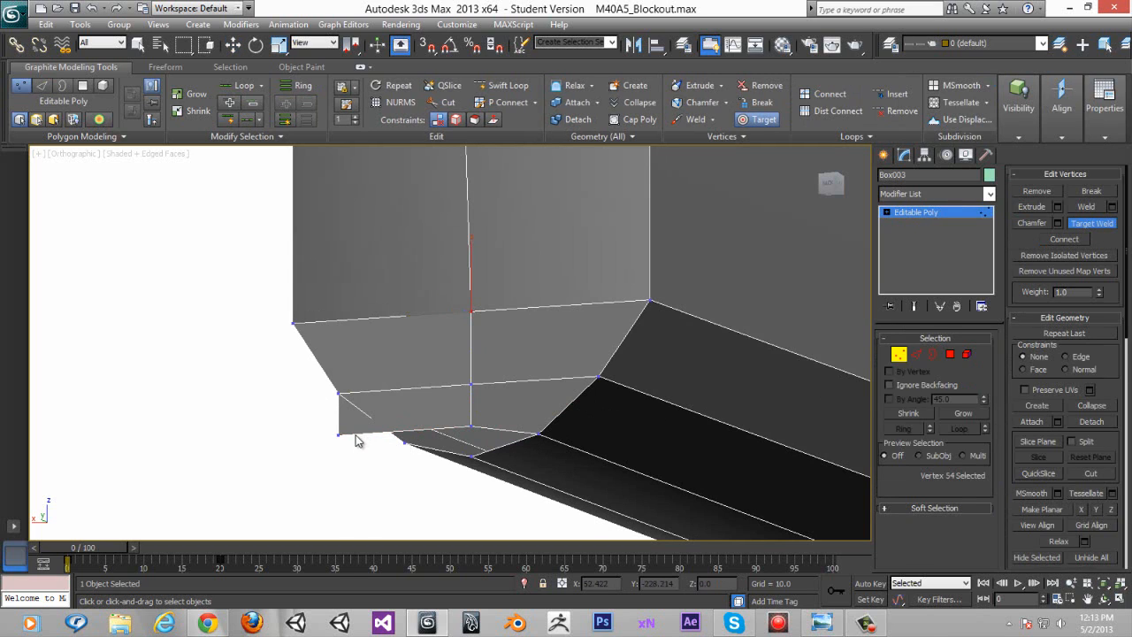
pyautogui.click(404, 442)
pyautogui.click(470, 458)
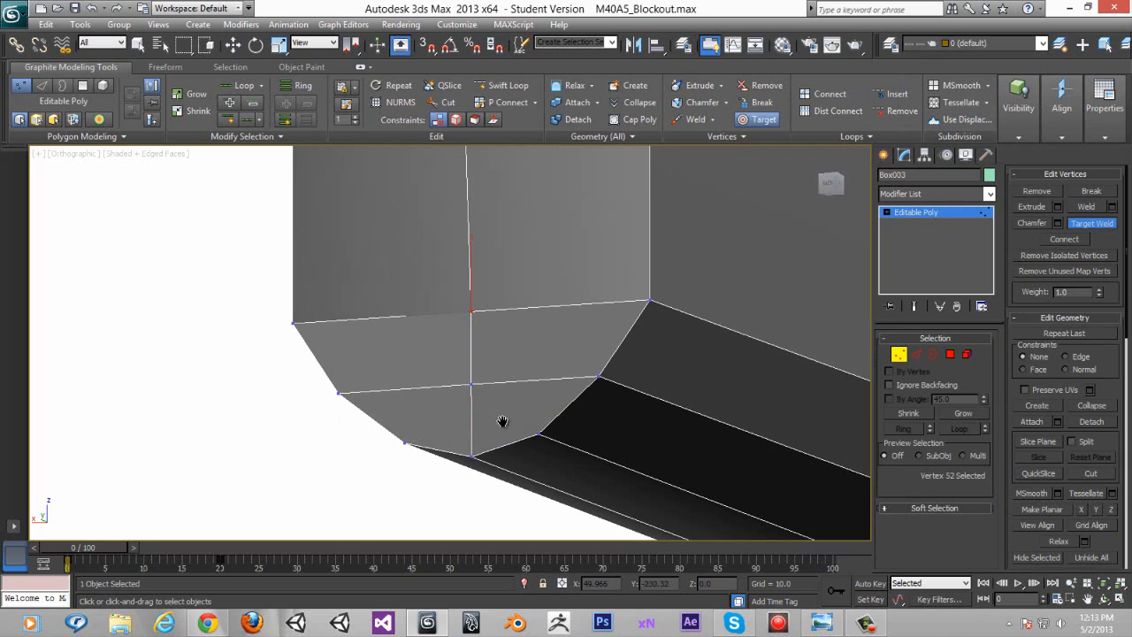
# Step: Move the centre vertex on the open underside edge behind the notch to Y about -150.92, in line with its corner vertices
pyautogui.moveTo(465, 405); pyautogui.dragTo(397, 382, button='middle')
pyautogui.scroll(-7, 397, 381)
pyautogui.keyDown('alt'); pyautogui.moveTo(497, 385); pyautogui.dragTo(629, 390, button='middle'); pyautogui.keyUp('alt')
pyautogui.moveTo(751, 429); pyautogui.dragTo(478, 366, button='middle')
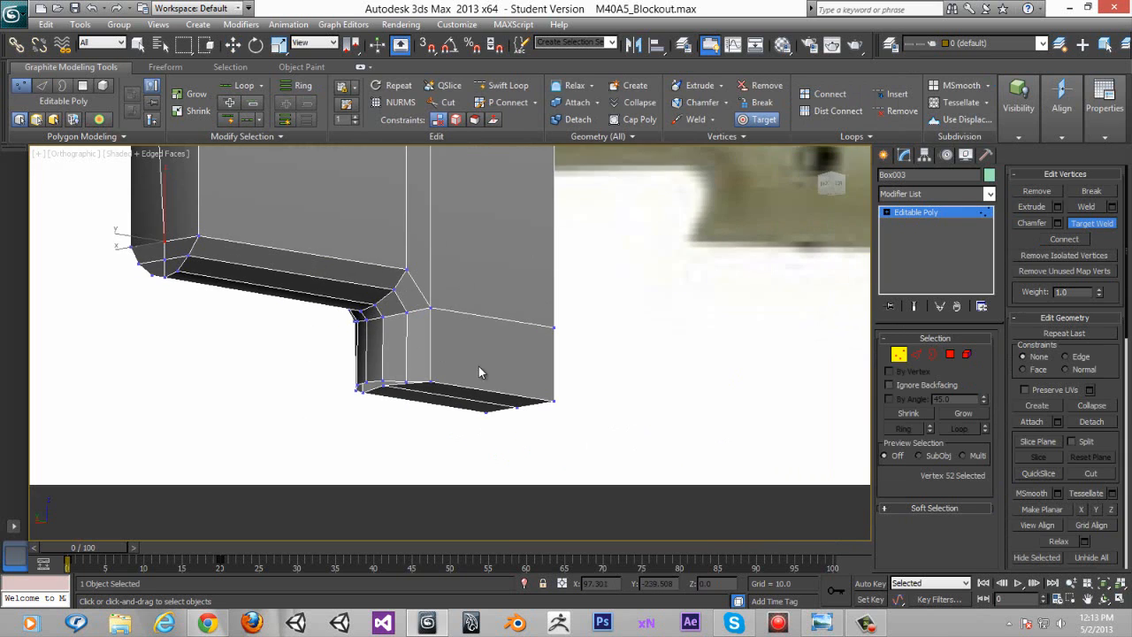
pyautogui.keyDown('alt'); pyautogui.moveTo(406, 425); pyautogui.dragTo(591, 213, button='middle'); pyautogui.keyUp('alt')
pyautogui.scroll(6, 500, 283)
pyautogui.moveTo(586, 263); pyautogui.dragTo(558, 262, button='middle')
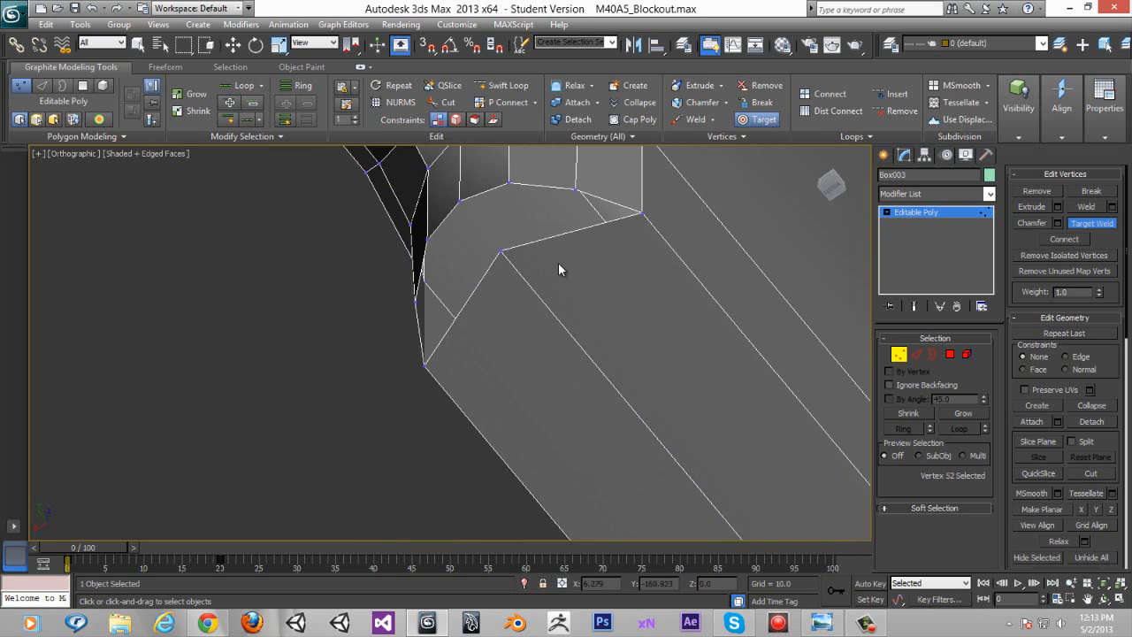
pyautogui.press('w')
pyautogui.click(501, 248)
pyautogui.scroll(-5, 375, 309)
pyautogui.moveTo(746, 236); pyautogui.dragTo(786, 225, button='middle')
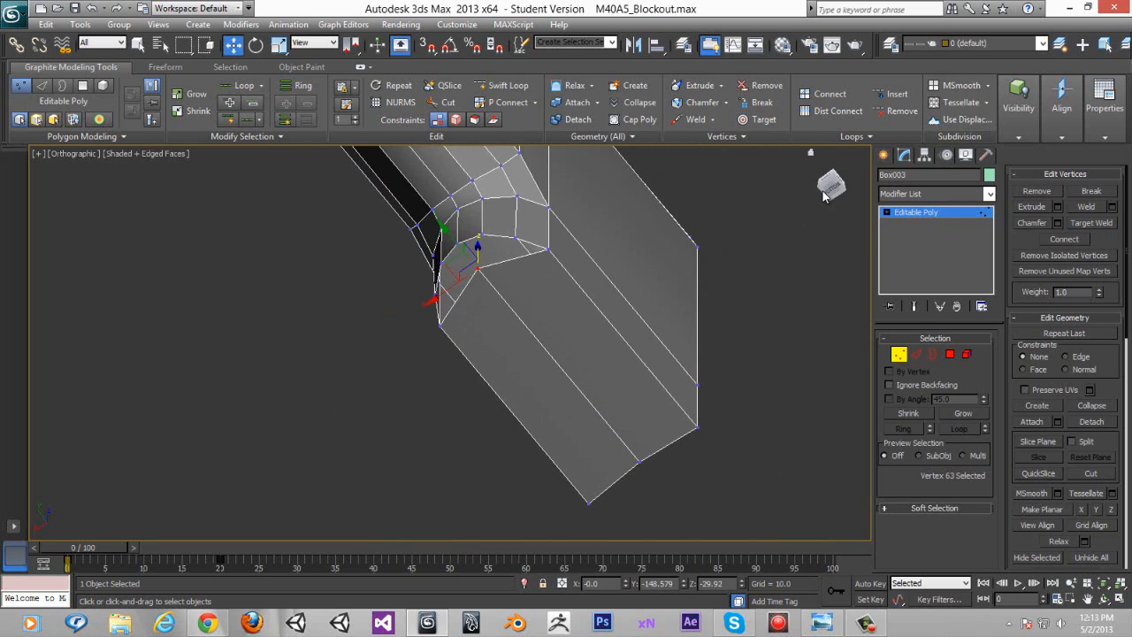
pyautogui.click(832, 195)
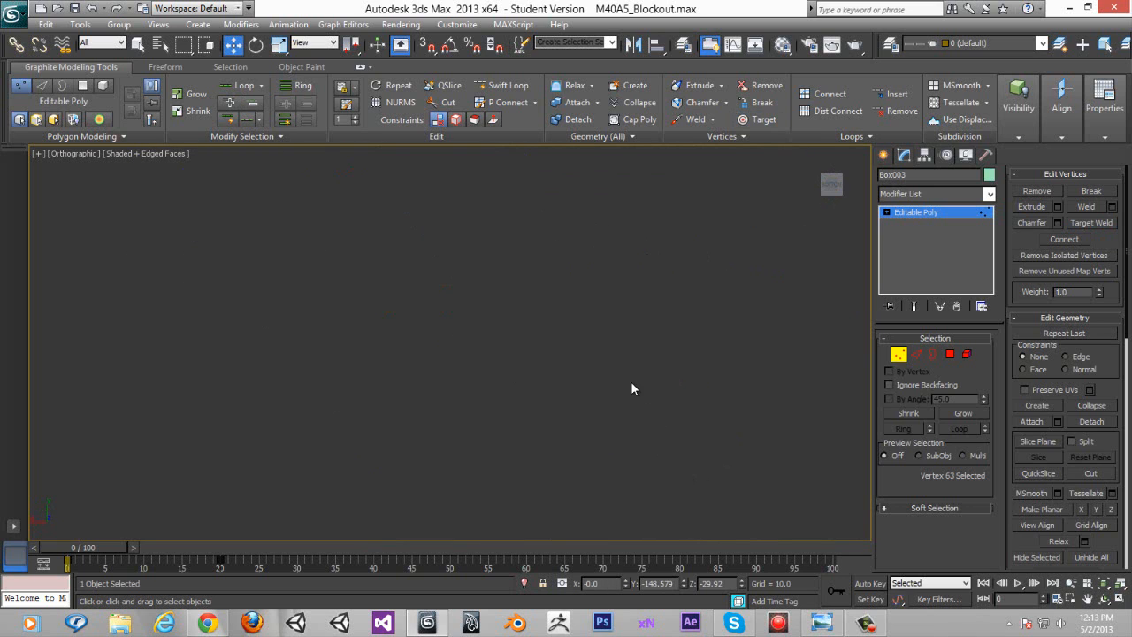
pyautogui.moveTo(504, 227); pyautogui.dragTo(557, 465, button='middle')
pyautogui.scroll(2, 533, 343)
pyautogui.moveTo(469, 340); pyautogui.dragTo(503, 336, button='middle')
pyautogui.scroll(2, 503, 336)
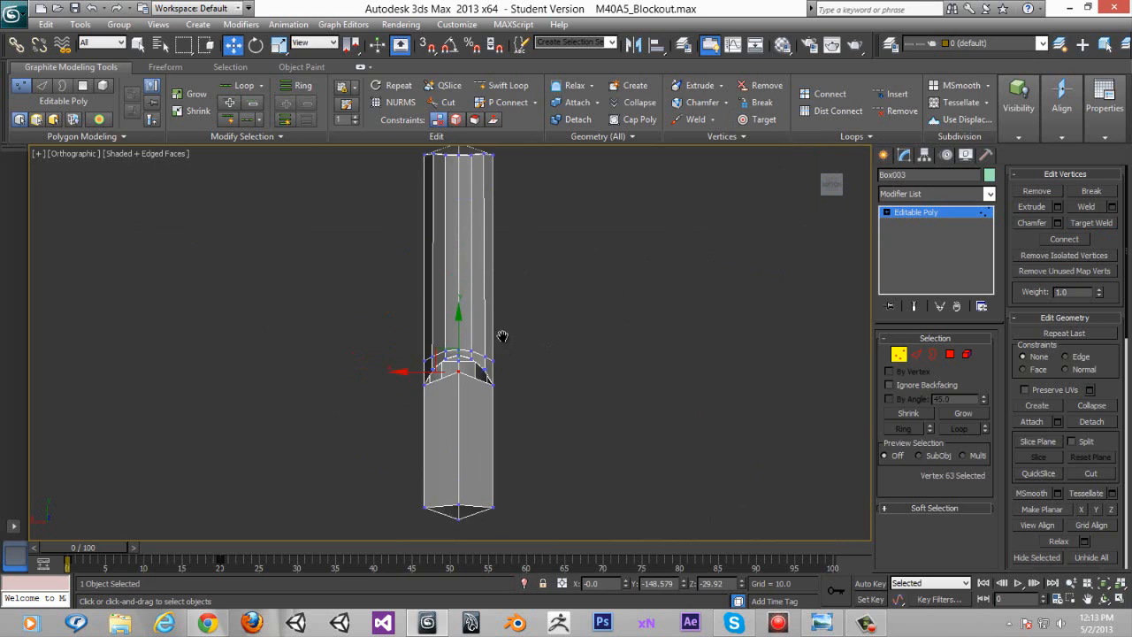
pyautogui.moveTo(503, 374); pyautogui.dragTo(507, 296, button='middle')
pyautogui.scroll(1, 506, 296)
pyautogui.scroll(3, 507, 296)
pyautogui.moveTo(482, 359); pyautogui.dragTo(445, 473, button='middle')
pyautogui.scroll(2, 443, 354)
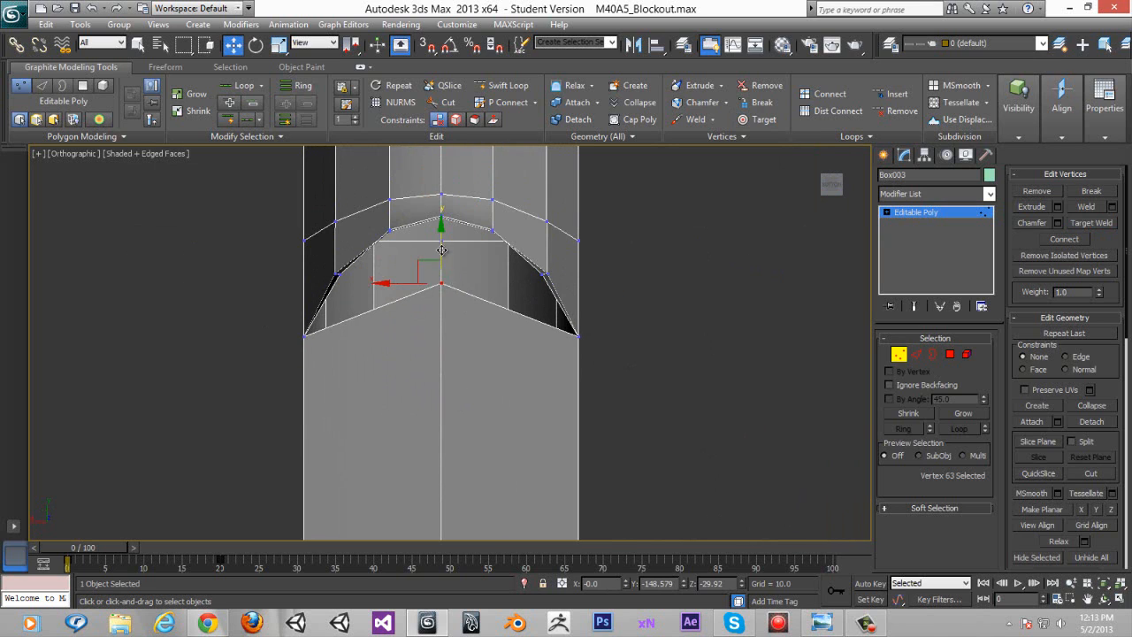
pyautogui.moveTo(441, 251); pyautogui.dragTo(440, 303)
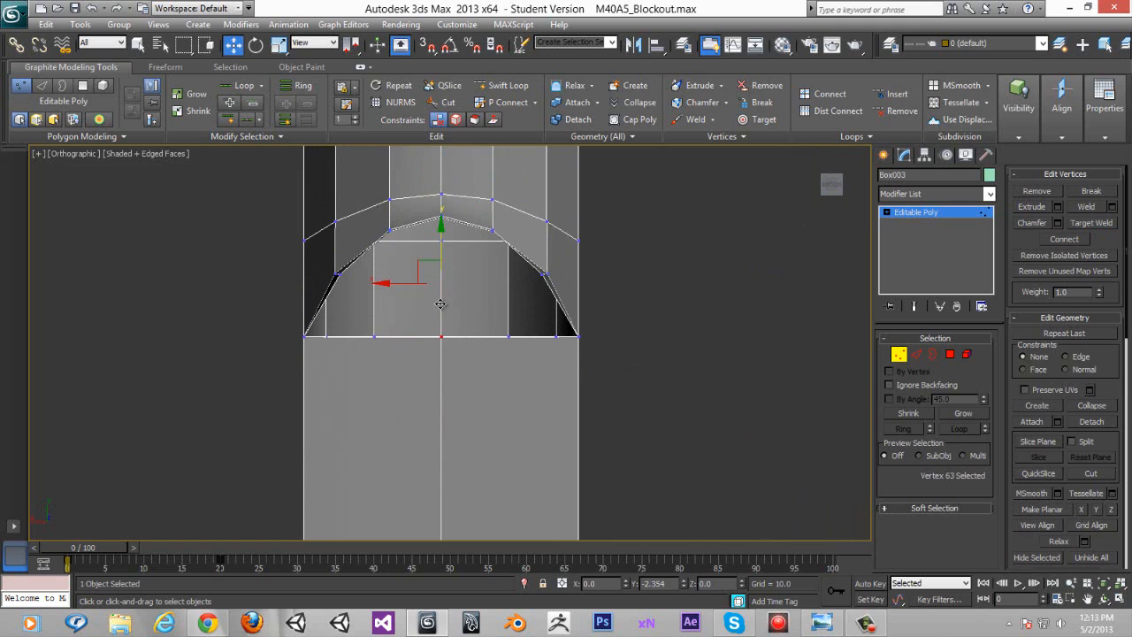
pyautogui.scroll(3, 441, 305)
pyautogui.moveTo(440, 304); pyautogui.dragTo(437, 341, button='middle')
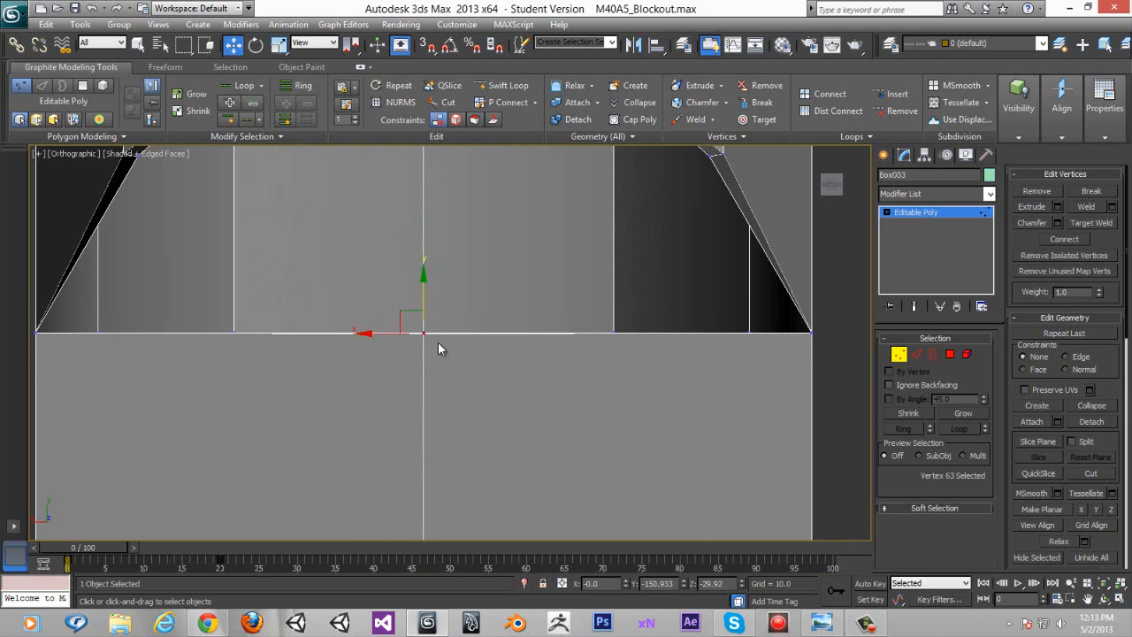
pyautogui.moveTo(423, 327); pyautogui.dragTo(422, 328)
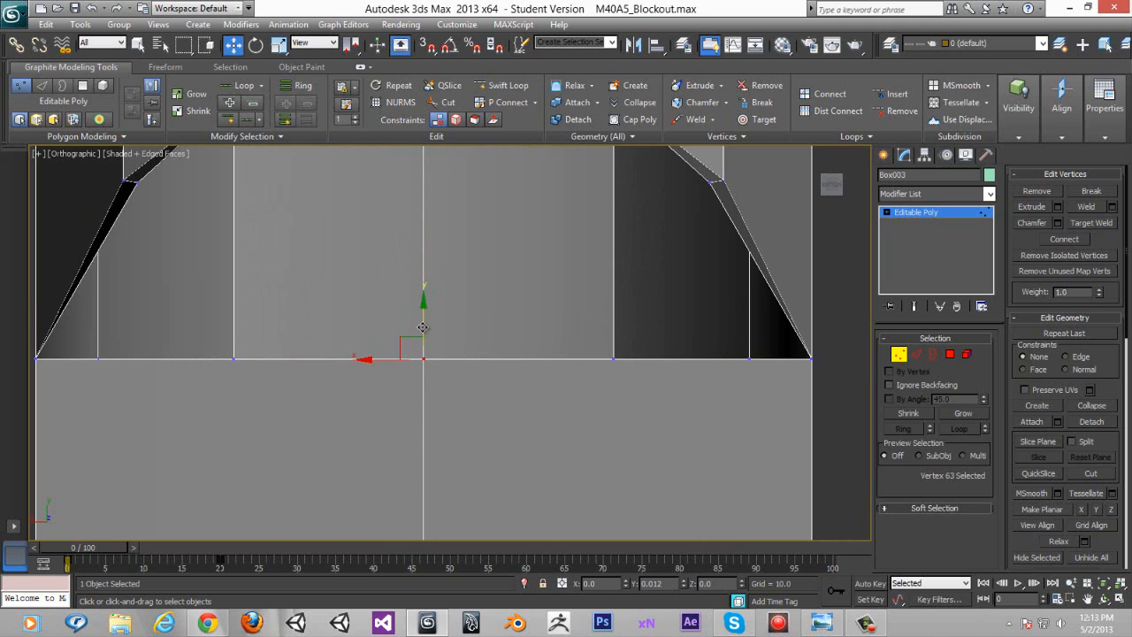
pyautogui.scroll(-2, 441, 349)
pyautogui.moveTo(440, 348); pyautogui.dragTo(450, 399, button='middle')
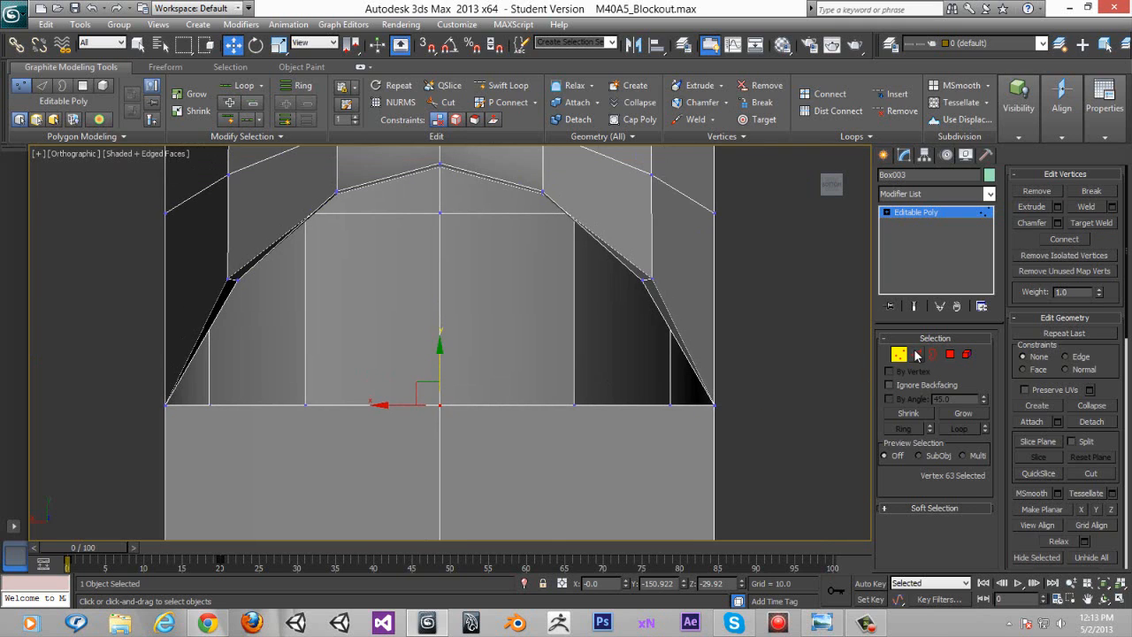
# Step: Extend the two bottom edges behind the notch forward over the opening to Y about -148.34
pyautogui.click(916, 355)
pyautogui.keyDown('alt'); pyautogui.moveTo(662, 390); pyautogui.dragTo(639, 430, button='middle'); pyautogui.keyUp('alt')
pyautogui.doubleClick(639, 437)
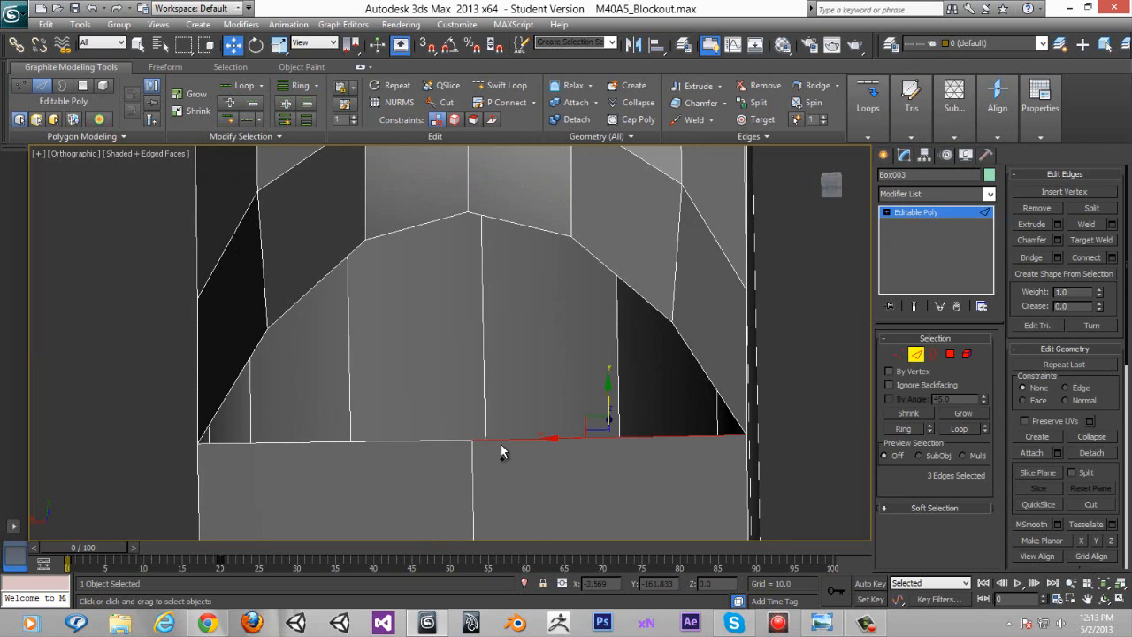
pyautogui.keyDown('ctrl'); pyautogui.click(456, 442); pyautogui.keyUp('ctrl')
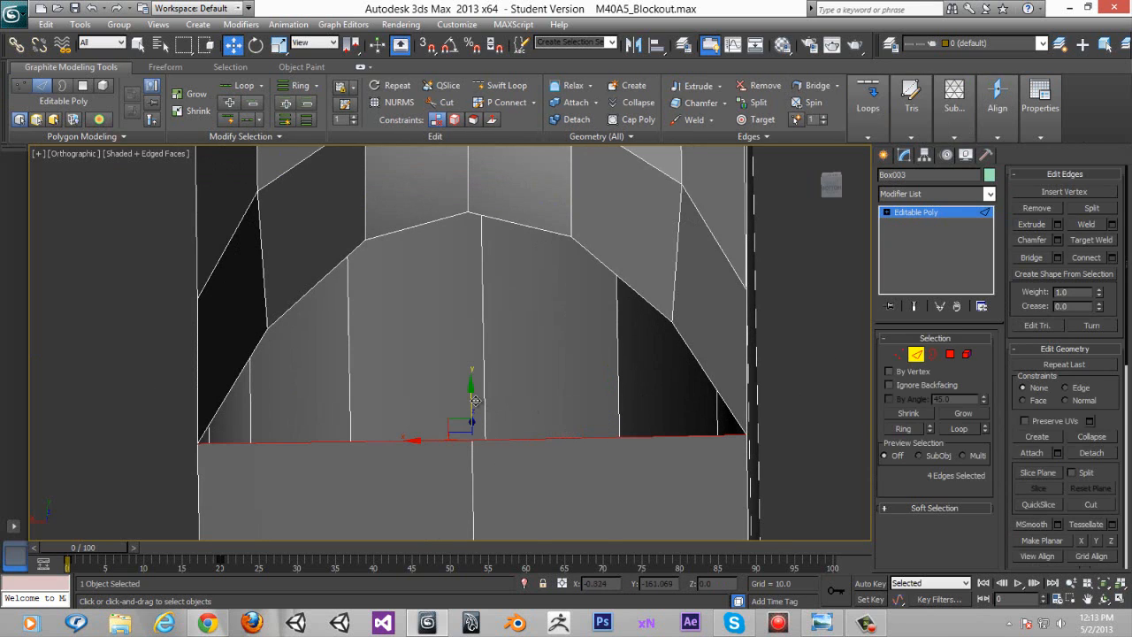
pyautogui.keyDown('shift'); pyautogui.moveTo(475, 401); pyautogui.dragTo(492, 288); pyautogui.keyUp('shift')
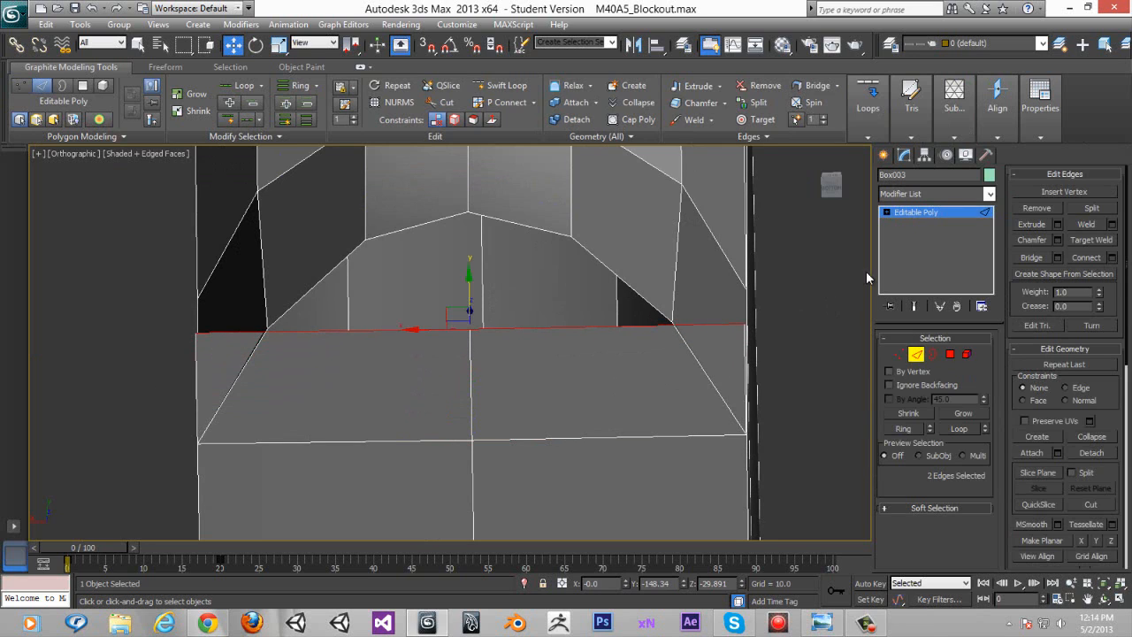
# Step: Target-weld the new bottom strip's two outer corners to the adjacent vertices of the rounded notch outline
pyautogui.click(899, 354)
pyautogui.click(1091, 223)
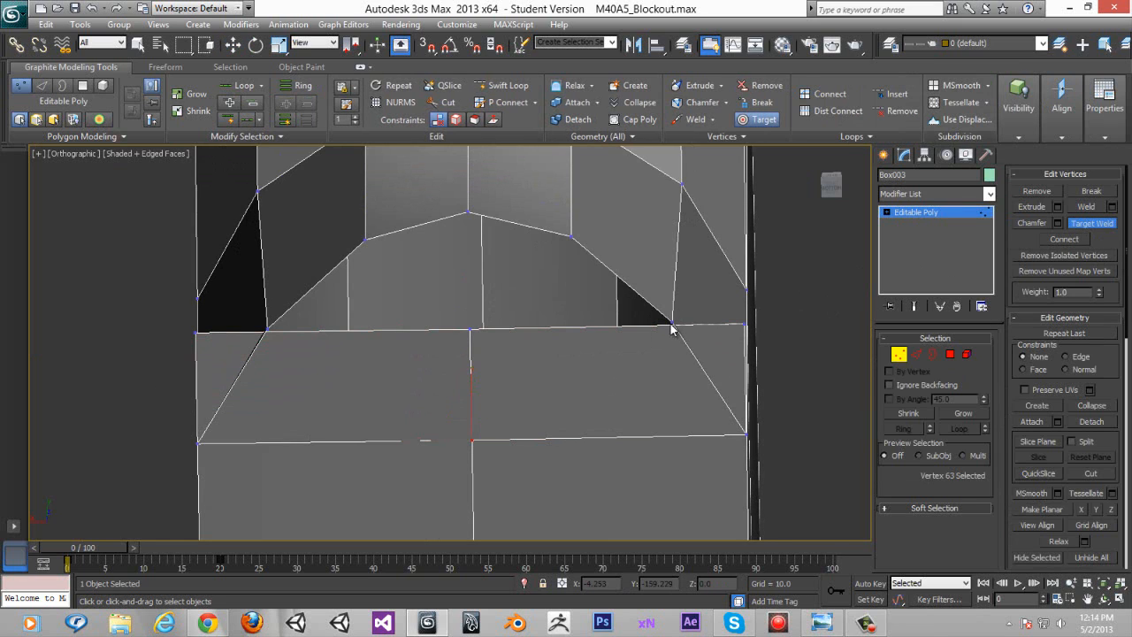
pyautogui.click(672, 326)
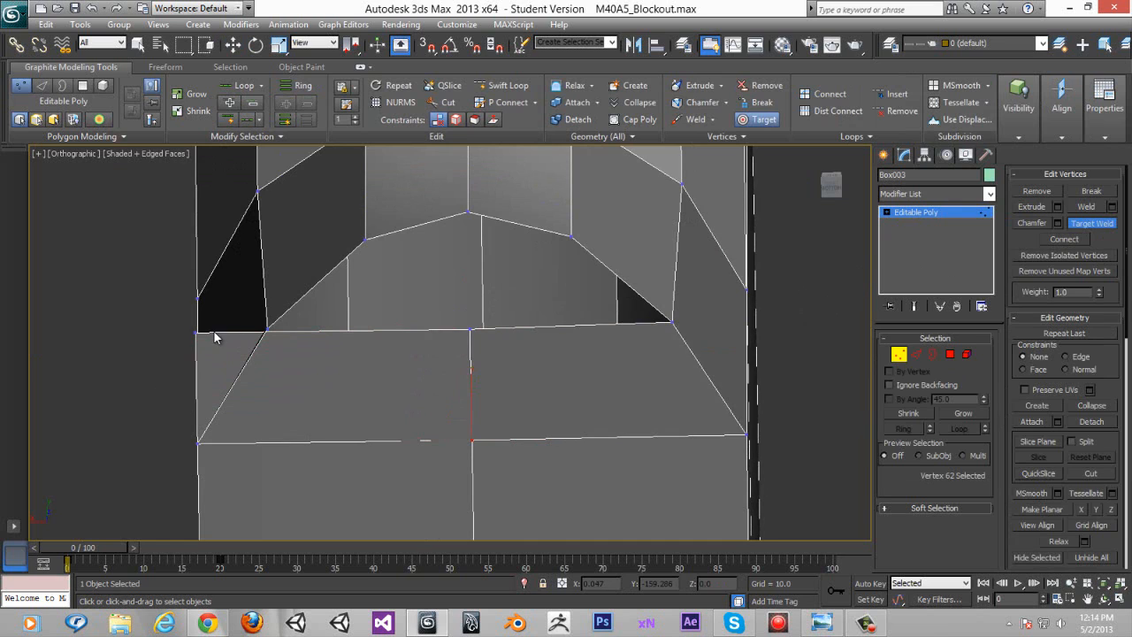
pyautogui.click(269, 332)
pyautogui.press('w')
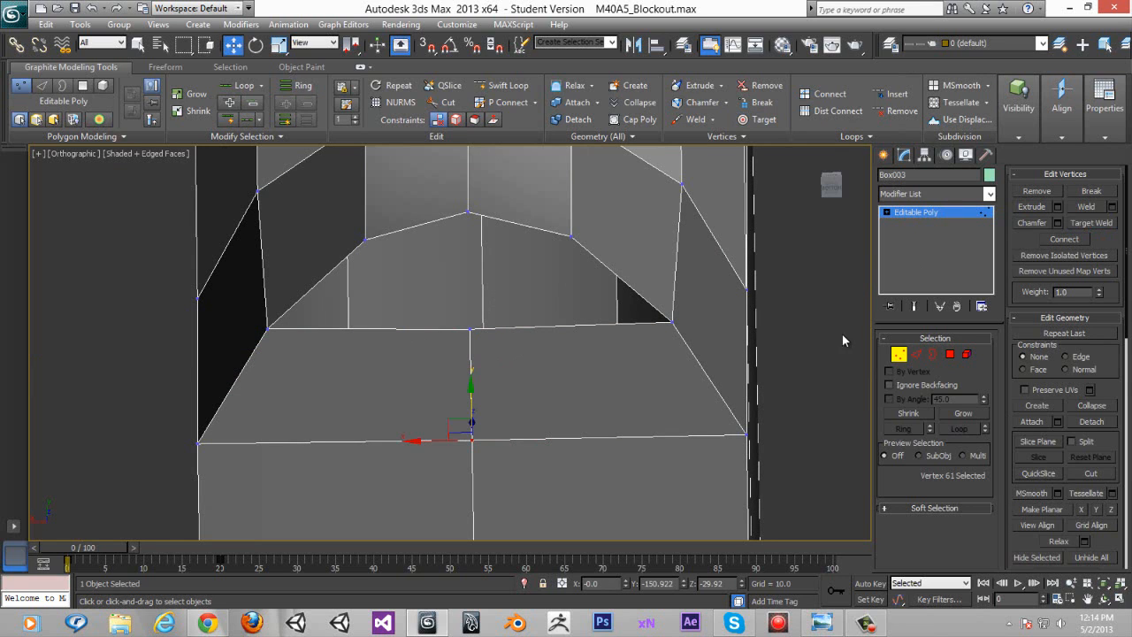
# Step: Extend the bottom strip's two front edges further over the opening to Y about -146.19
pyautogui.click(916, 354)
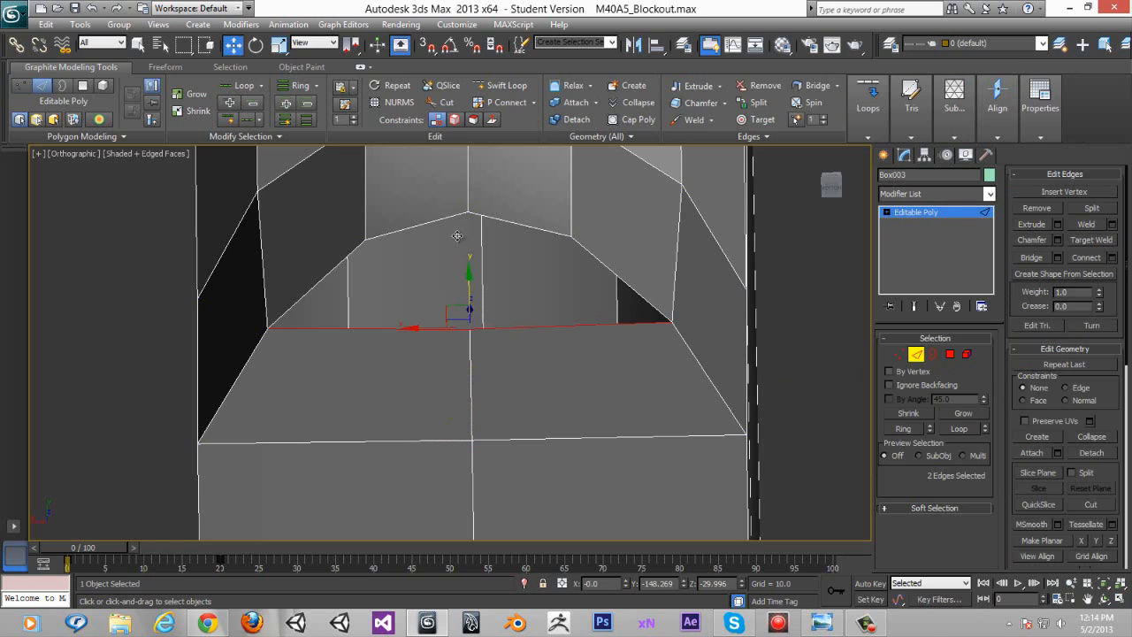
pyautogui.keyDown('shift'); pyautogui.moveTo(457, 236); pyautogui.dragTo(460, 199); pyautogui.keyUp('shift')
pyautogui.moveTo(501, 364); pyautogui.dragTo(501, 383, button='middle')
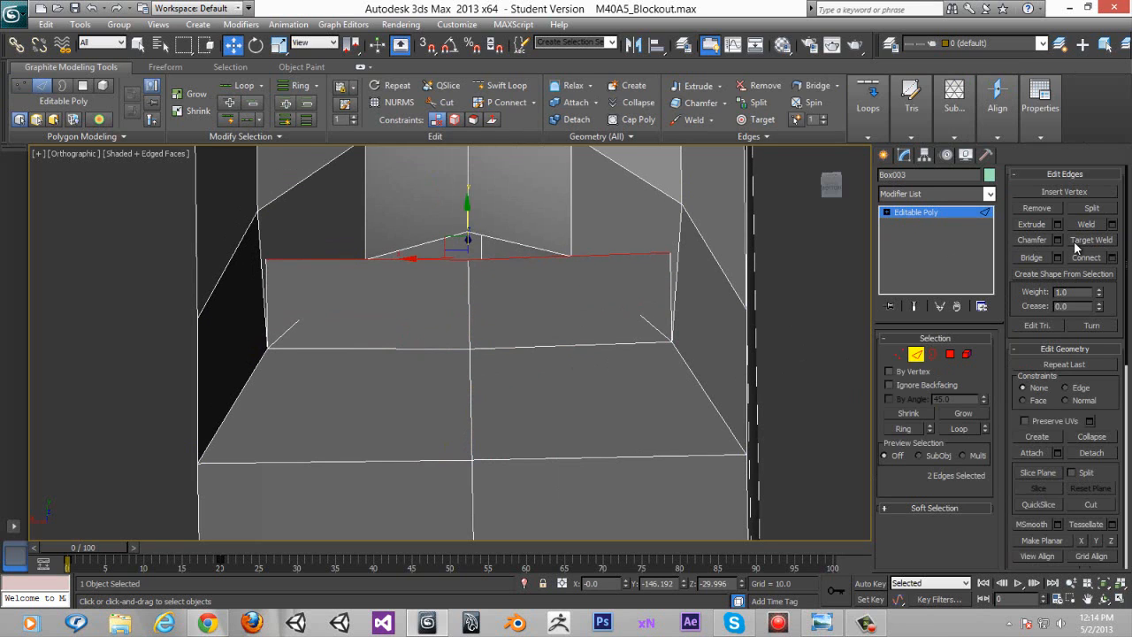
# Step: Target-weld the bottom strip's two front corners and front centre vertex to the matching vertices of the rounded notch outline
pyautogui.click(898, 354)
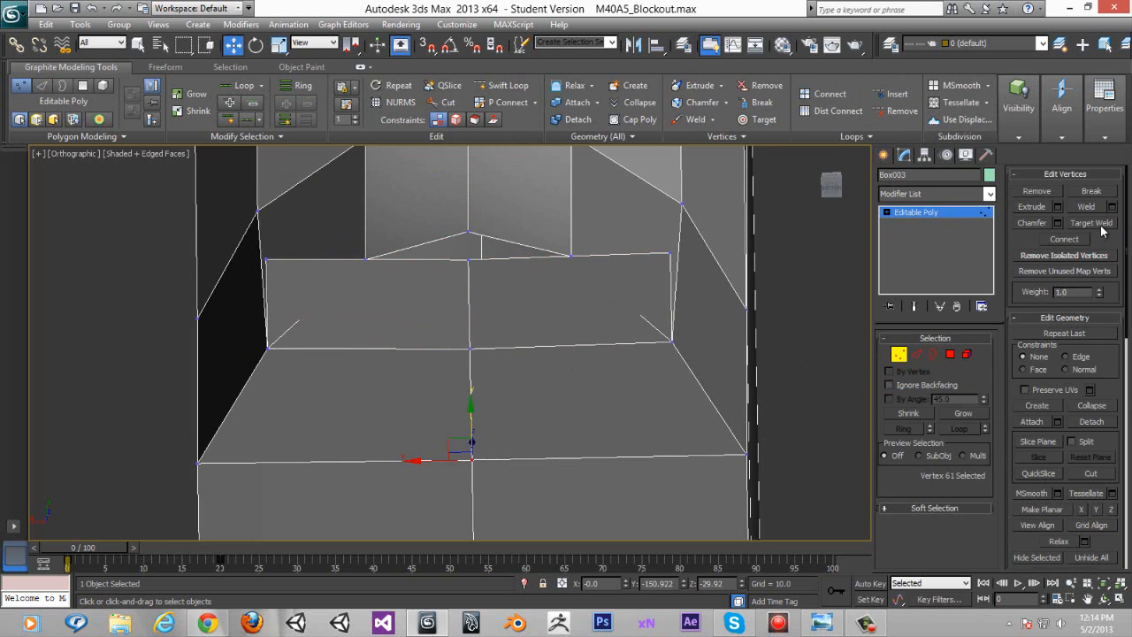
pyautogui.click(1091, 223)
pyautogui.click(669, 255)
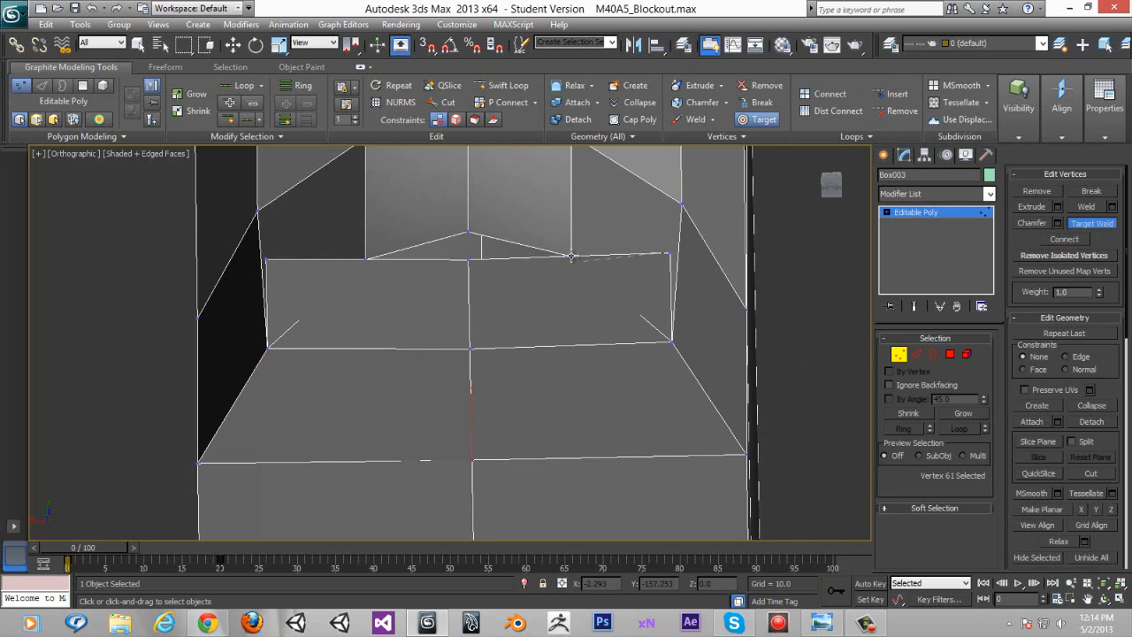
pyautogui.click(570, 256)
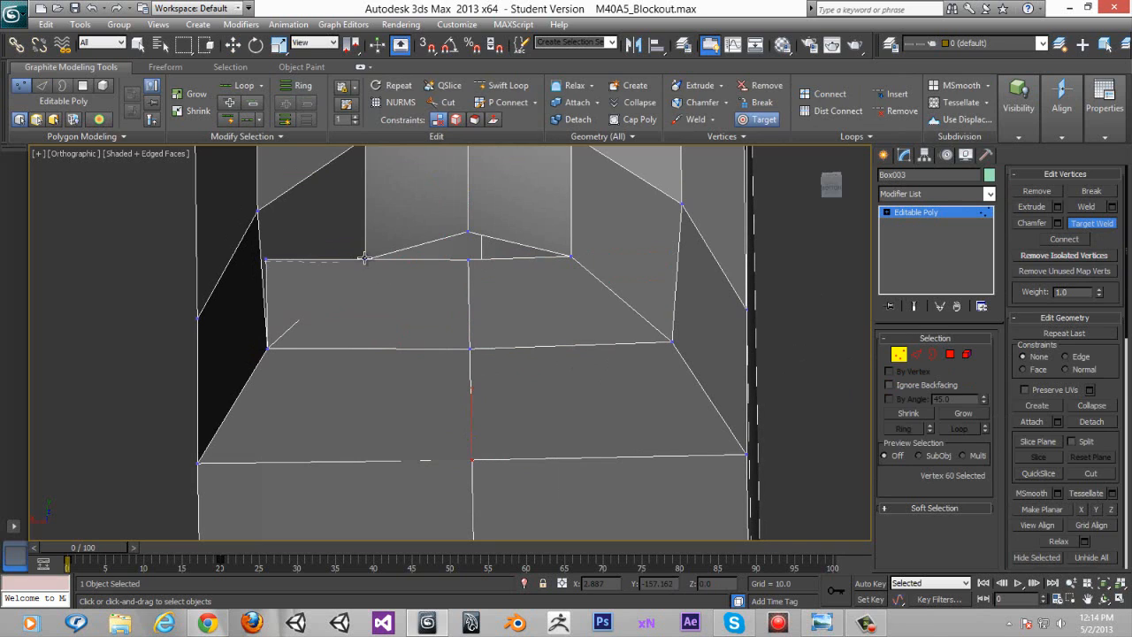
pyautogui.click(366, 260)
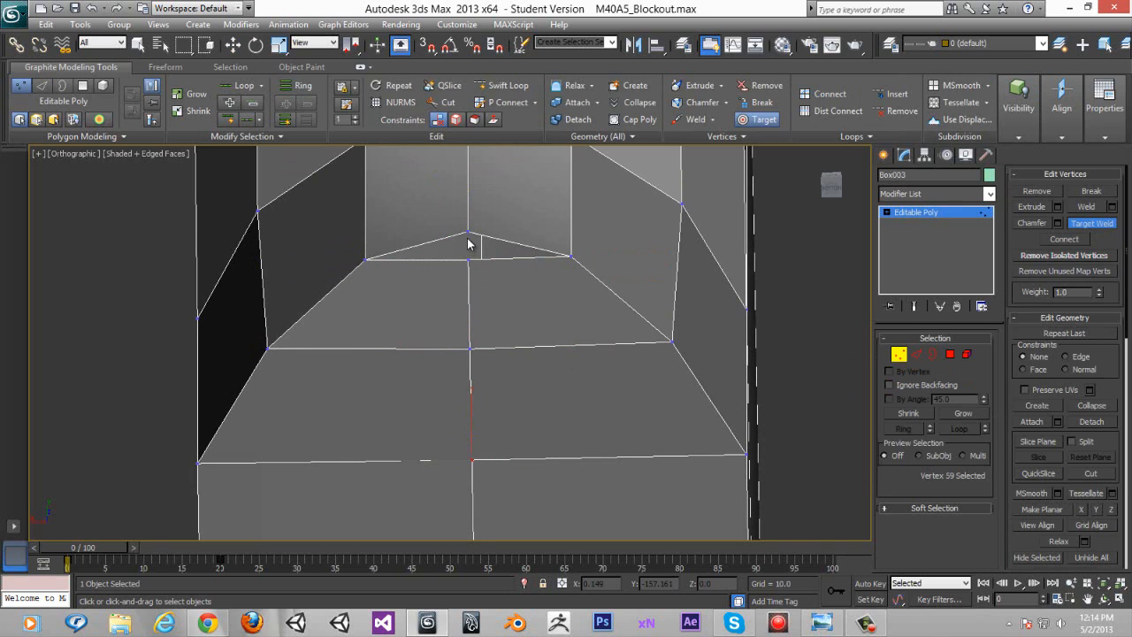
pyautogui.click(470, 234)
pyautogui.press('w')
pyautogui.scroll(-4, 529, 228)
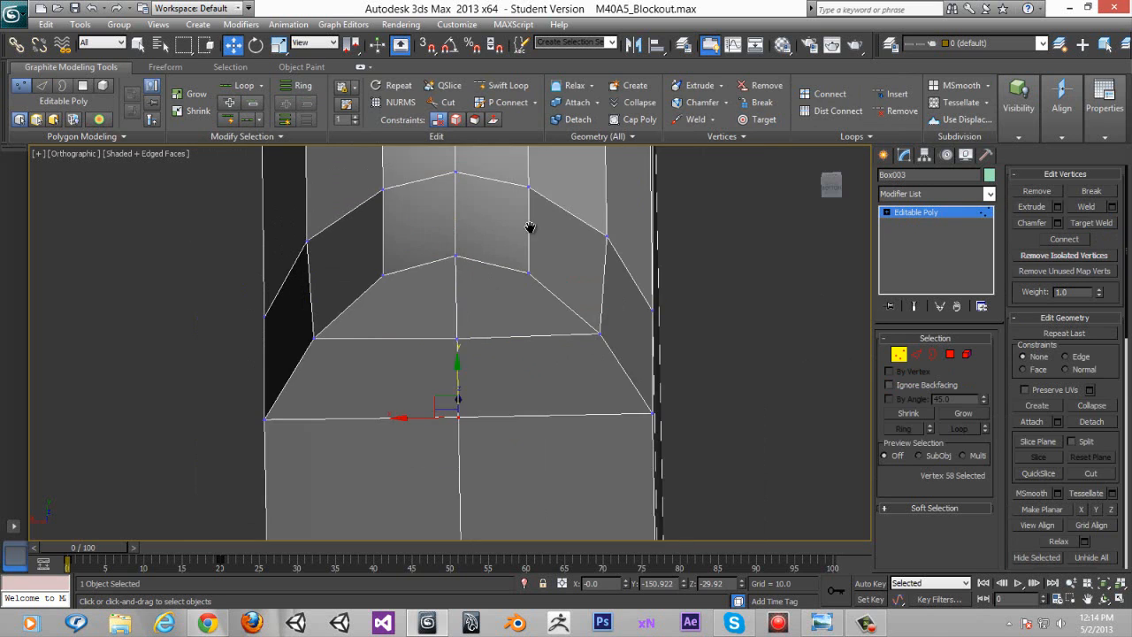
# Step: Flatten all vertices at the buttstock's rear end into one plane with Make Planar X
pyautogui.keyDown('alt'); pyautogui.moveTo(528, 228); pyautogui.dragTo(403, 431, button='middle'); pyautogui.keyUp('alt')
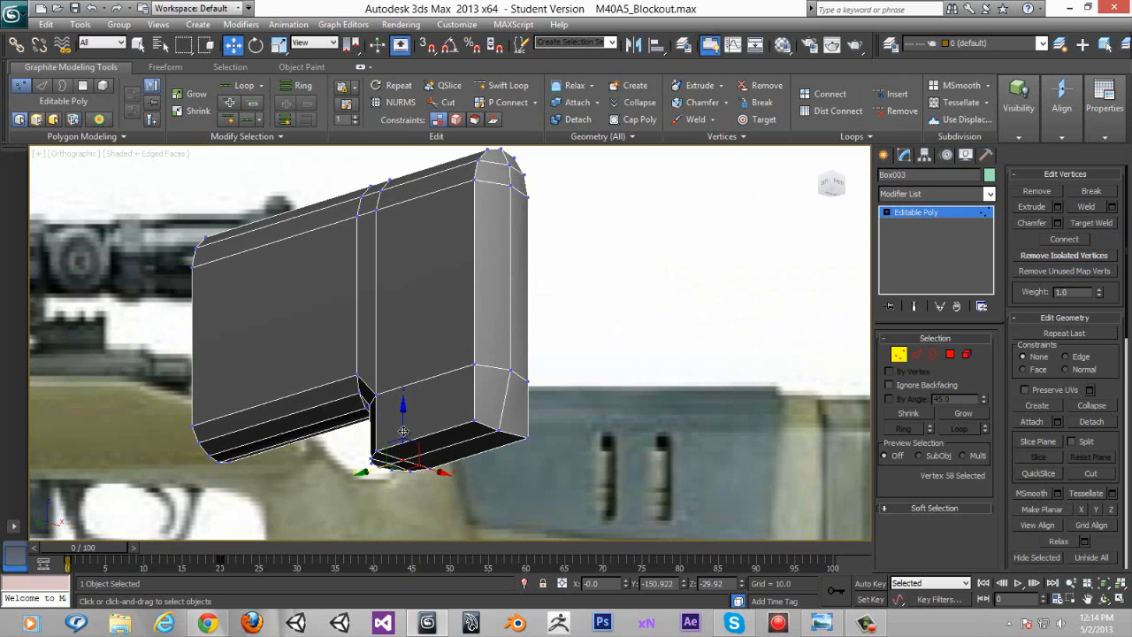
pyautogui.keyDown('alt'); pyautogui.moveTo(533, 397); pyautogui.dragTo(696, 334, button='middle'); pyautogui.keyUp('alt')
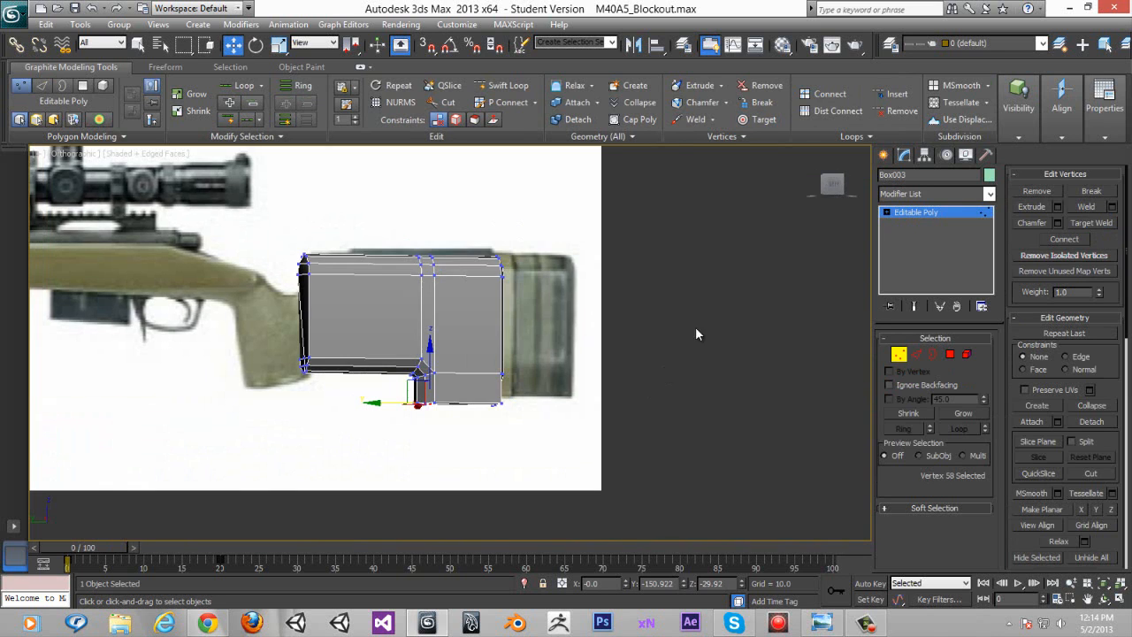
pyautogui.click(832, 186)
pyautogui.moveTo(670, 295); pyautogui.dragTo(370, 402, button='middle')
pyautogui.scroll(3, 620, 419)
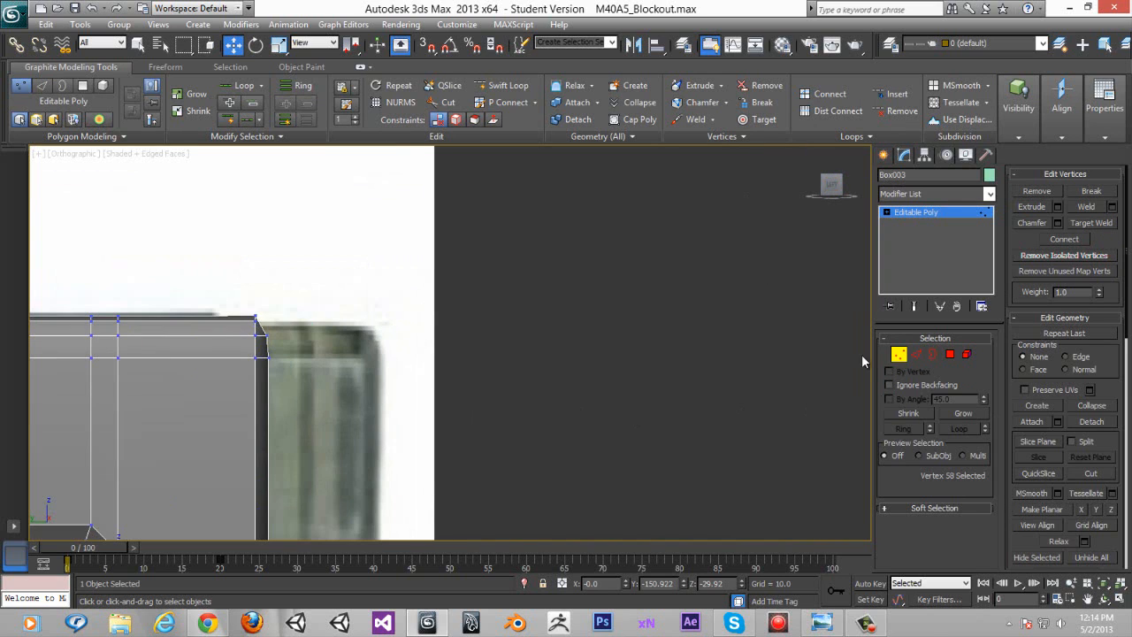
pyautogui.scroll(-3, 535, 317)
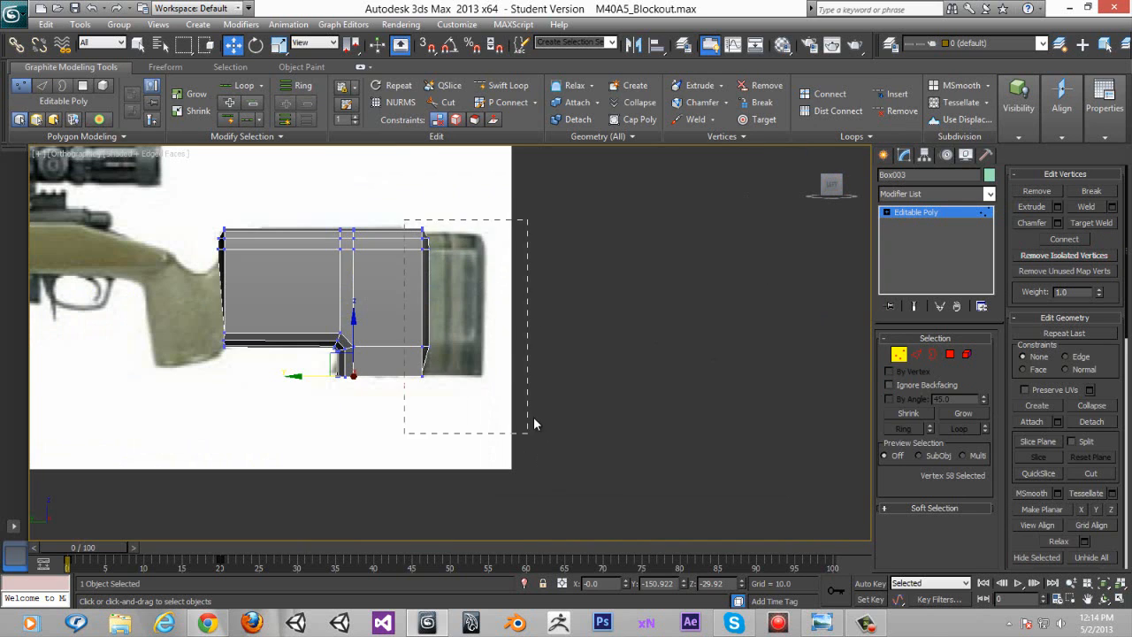
pyautogui.moveTo(534, 424); pyautogui.dragTo(533, 424)
pyautogui.scroll(3, 575, 353)
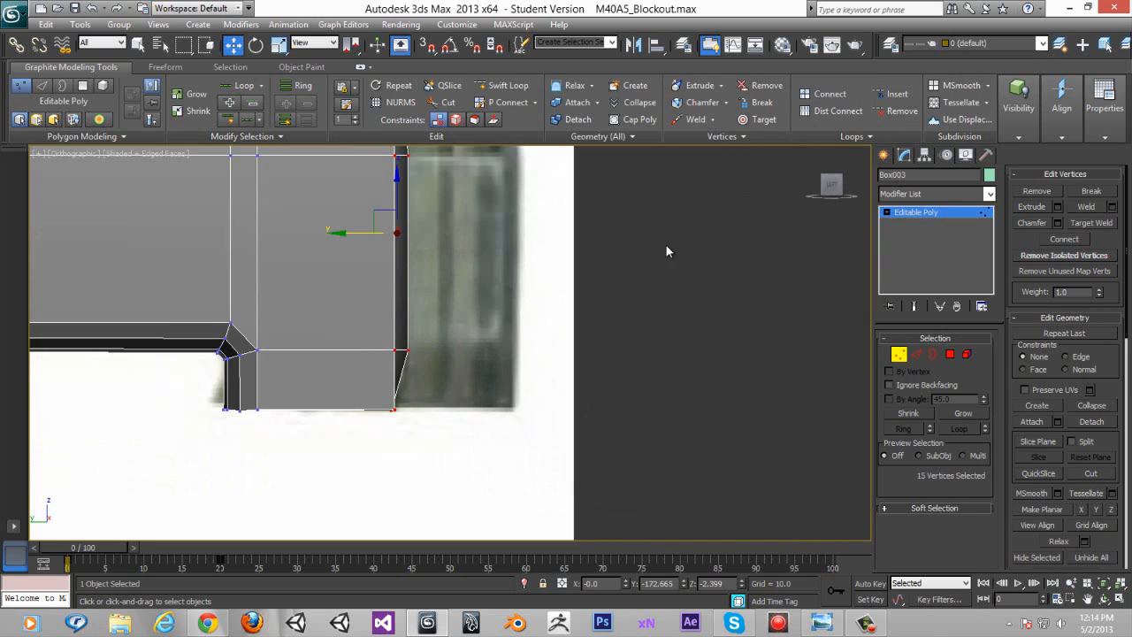
pyautogui.click(1082, 509)
# Step: Flatten all vertices at the buttstock's front end, next to the grip, with Make Planar X
pyautogui.keyDown('alt'); pyautogui.moveTo(533, 424); pyautogui.dragTo(706, 312, button='middle'); pyautogui.keyUp('alt')
pyautogui.click(836, 190)
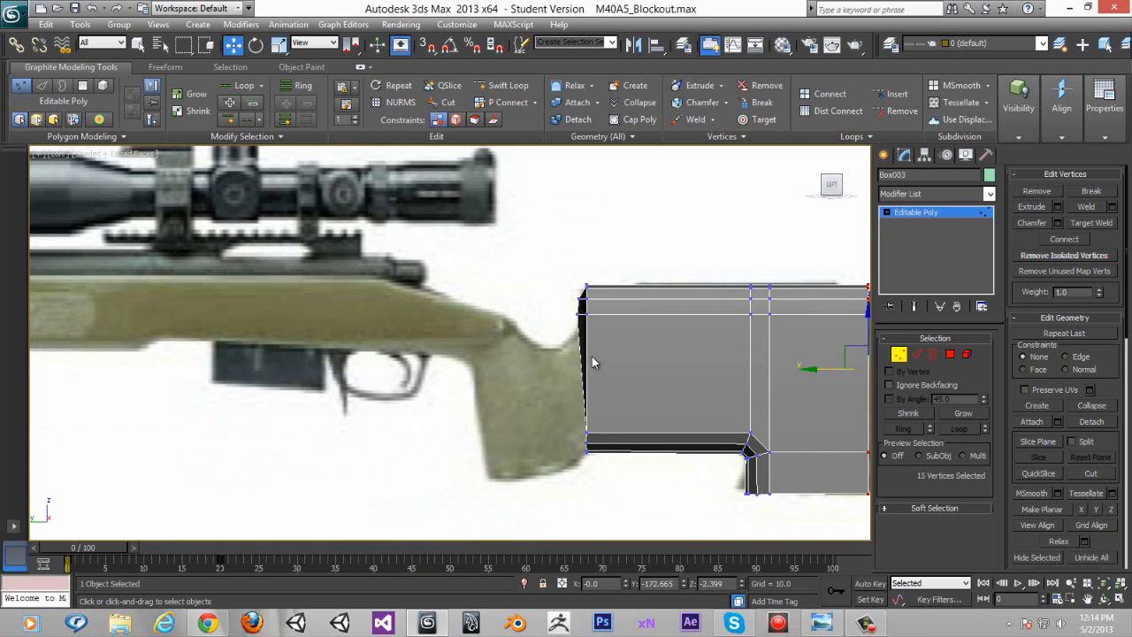
pyautogui.moveTo(525, 215); pyautogui.dragTo(629, 461)
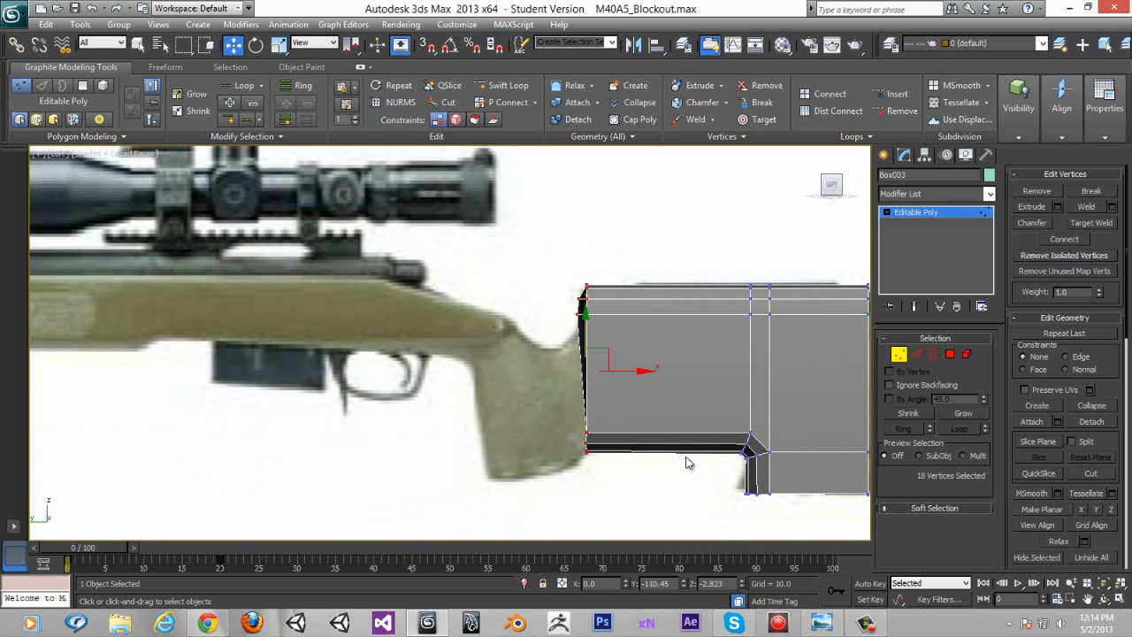
pyautogui.click(1084, 511)
pyautogui.moveTo(613, 438); pyautogui.dragTo(304, 428, button='middle')
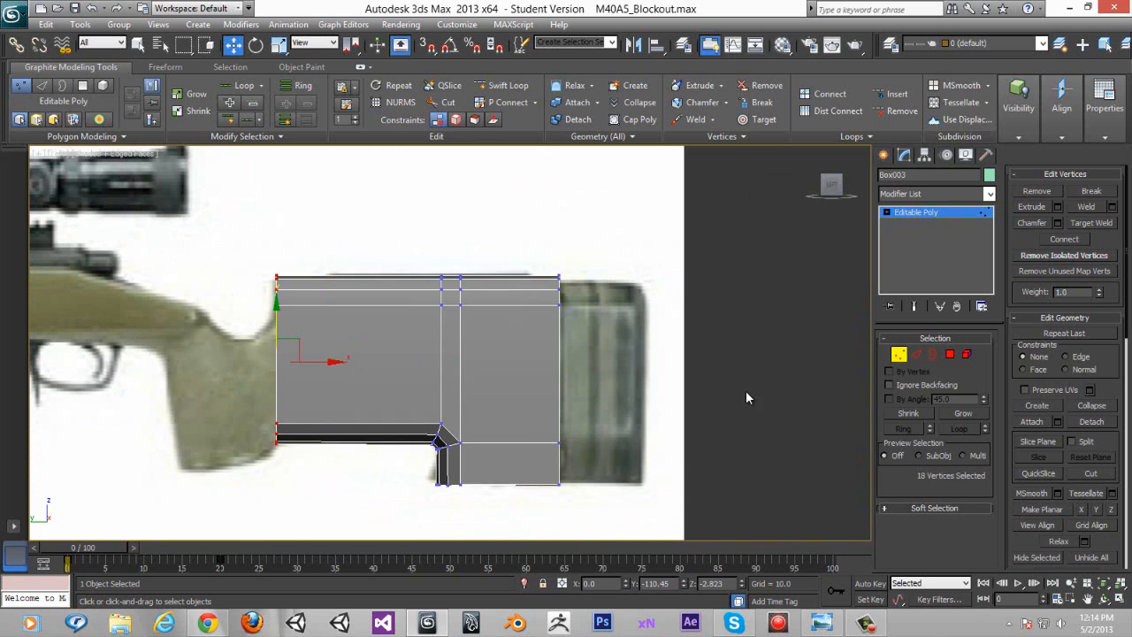
# Step: Select the two lowest polygons on the buttstock's rear face
pyautogui.click(858, 381)
pyautogui.click(949, 354)
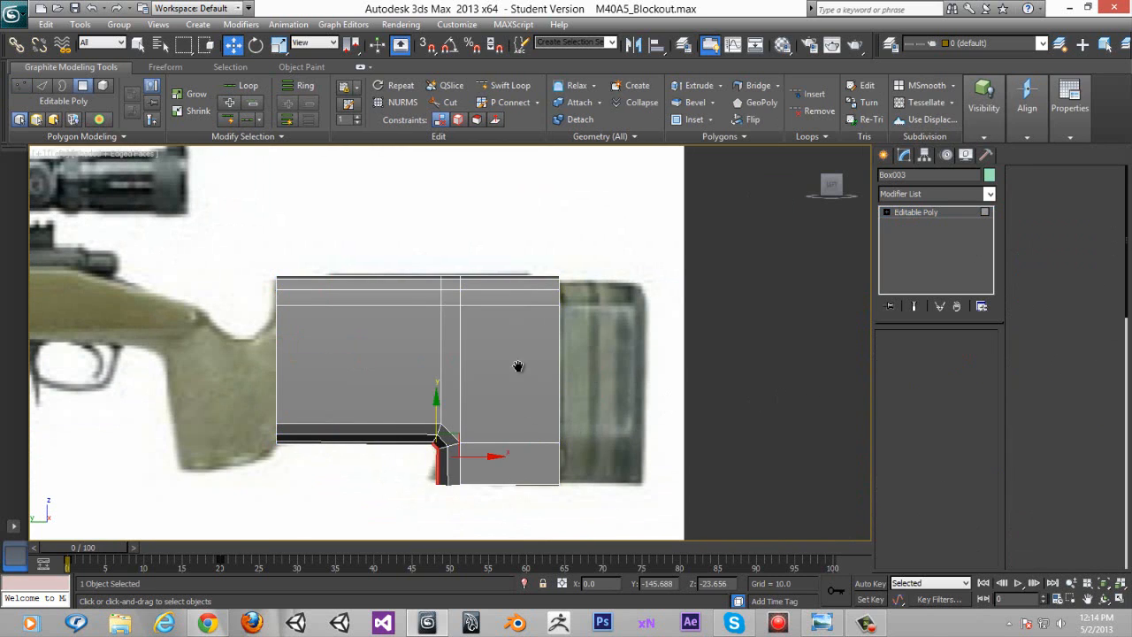
pyautogui.keyDown('alt'); pyautogui.moveTo(518, 367); pyautogui.dragTo(399, 462, button='middle'); pyautogui.keyUp('alt')
pyautogui.click(397, 459)
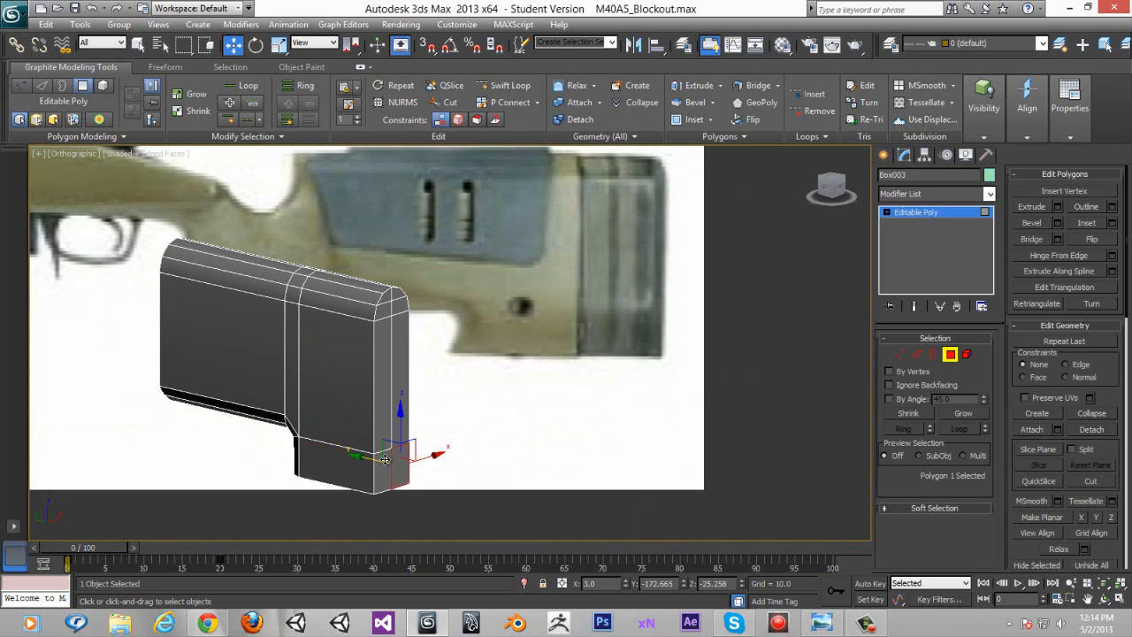
pyautogui.keyDown('ctrl'); pyautogui.click(383, 469); pyautogui.keyUp('ctrl')
pyautogui.press('F2')
pyautogui.moveTo(469, 383); pyautogui.dragTo(509, 342, button='middle')
pyautogui.scroll(3, 500, 381)
pyautogui.keyDown('alt'); pyautogui.moveTo(496, 419); pyautogui.dragTo(724, 316, button='middle'); pyautogui.keyUp('alt')
pyautogui.click(829, 193)
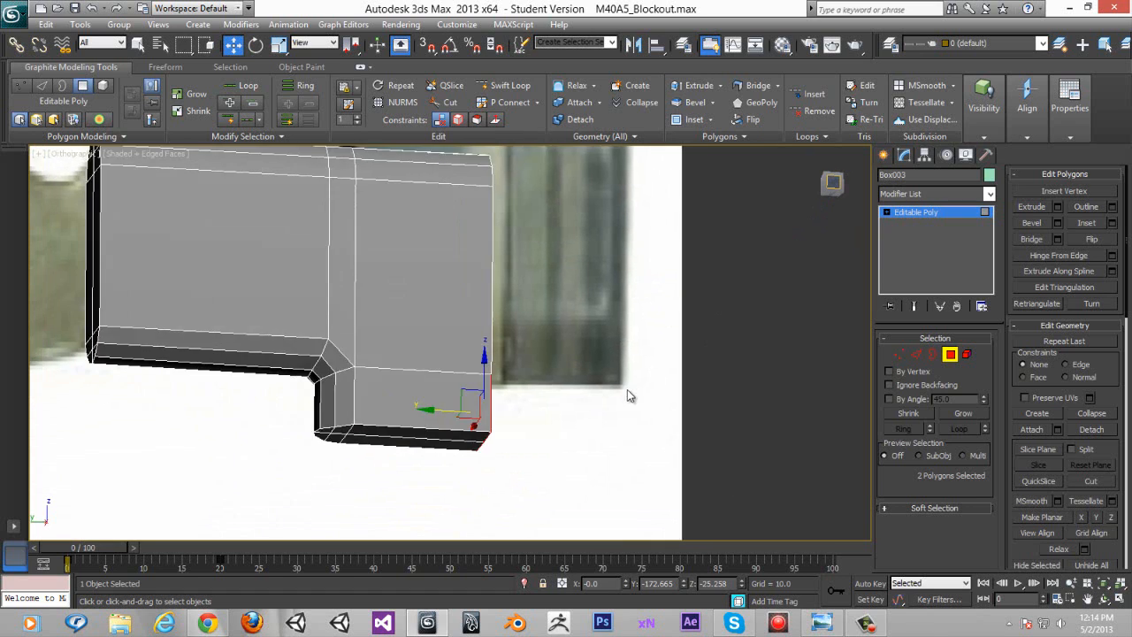
pyautogui.moveTo(496, 473); pyautogui.dragTo(395, 598, button='middle')
pyautogui.scroll(3, 679, 379)
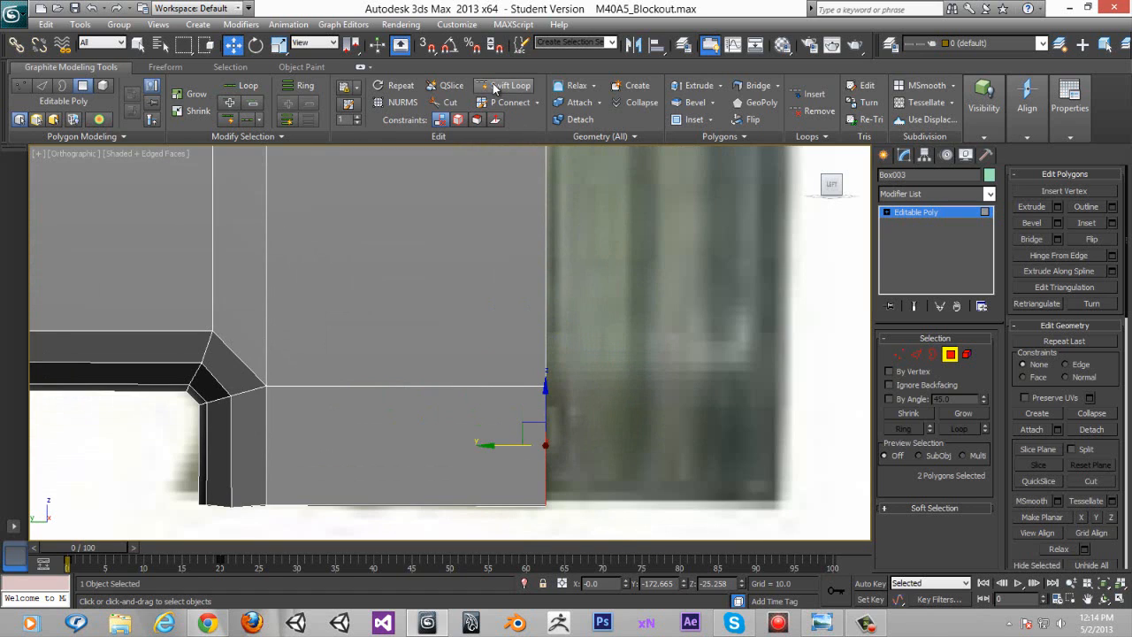
# Step: Add three horizontal edge loops with Swift Loop around the lower section behind the notch
pyautogui.click(508, 85)
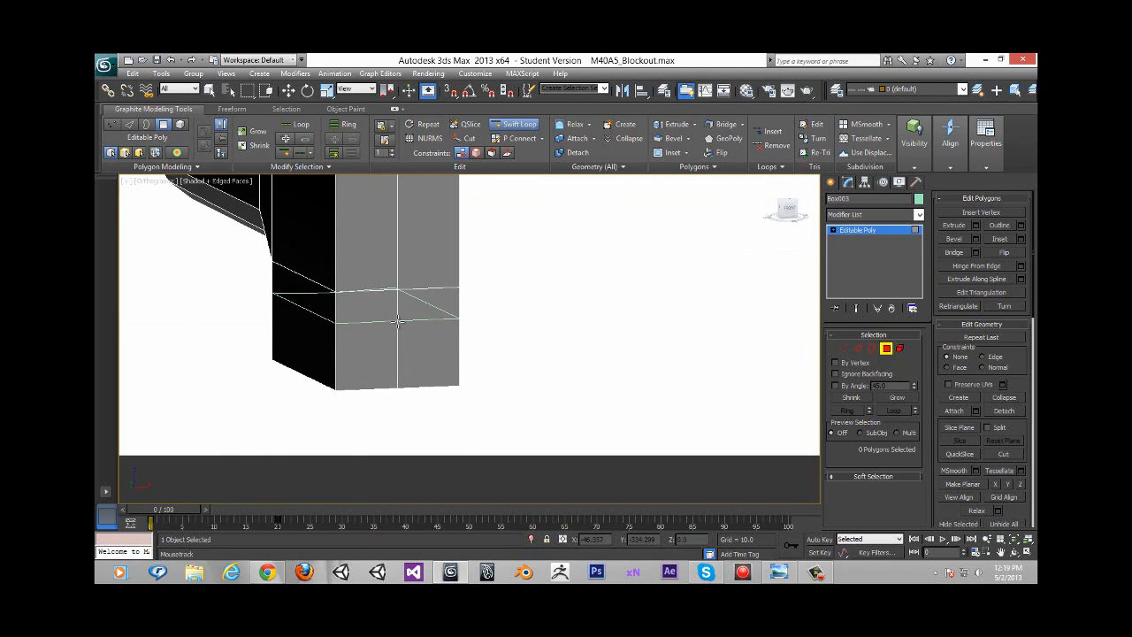
pyautogui.click(398, 320)
pyautogui.click(399, 316)
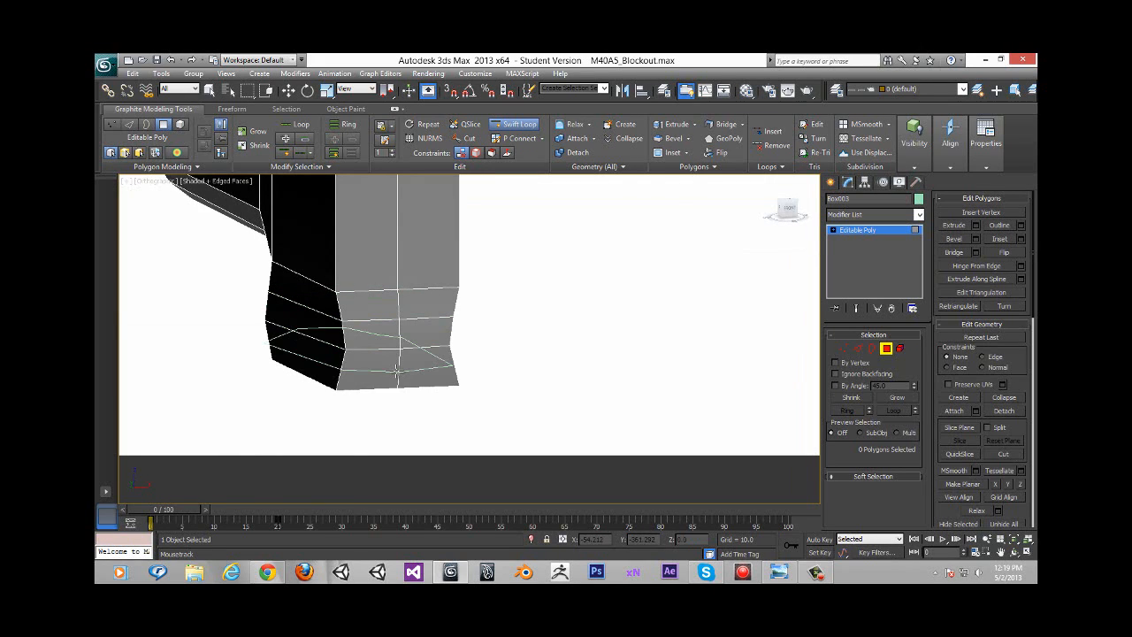
pyautogui.keyDown('alt'); pyautogui.moveTo(397, 372); pyautogui.dragTo(478, 331, button='middle'); pyautogui.keyUp('alt')
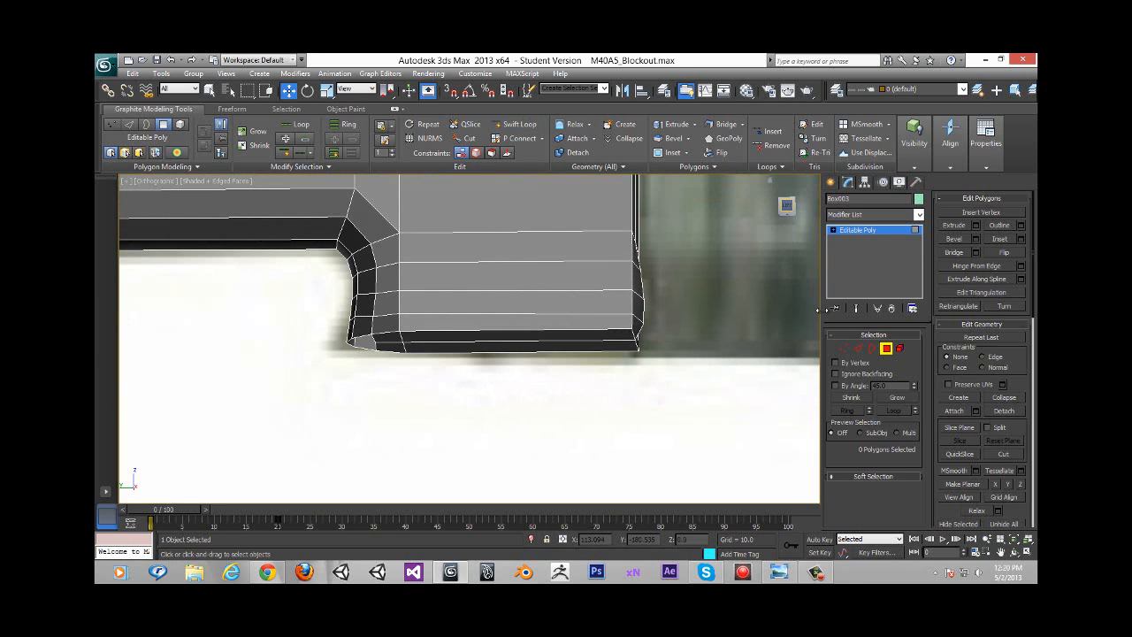
# Step: Select the vertices of the three new loops and scale them to about 86% in X to narrow the lower section
pyautogui.click(786, 205)
pyautogui.click(843, 348)
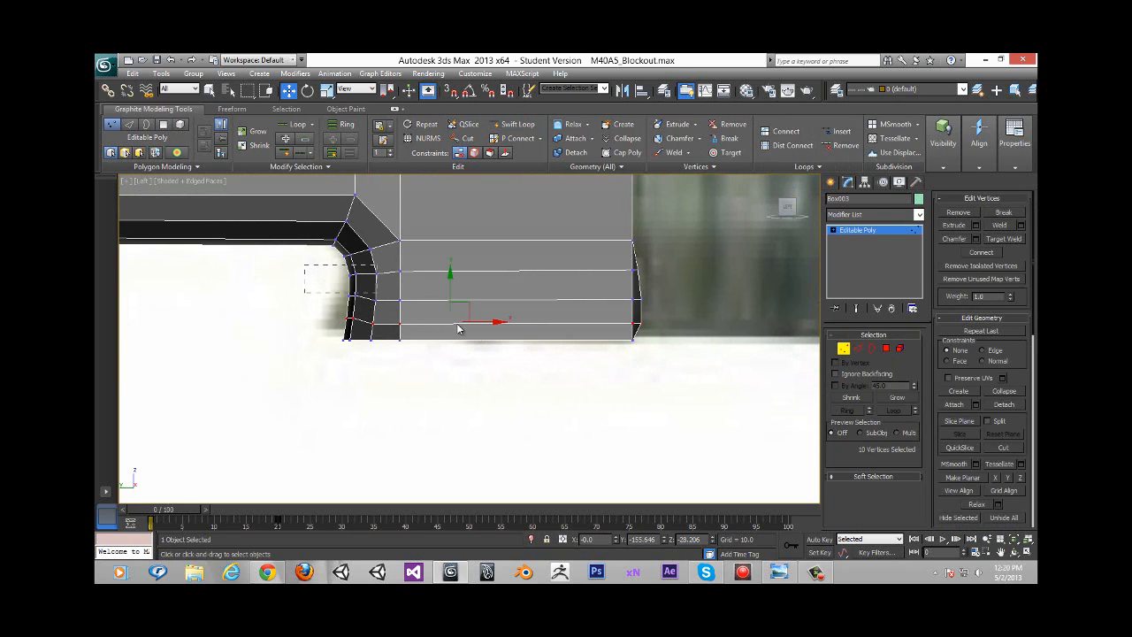
pyautogui.moveTo(377, 315); pyautogui.dragTo(382, 324)
pyautogui.keyDown('alt'); pyautogui.moveTo(382, 323); pyautogui.dragTo(447, 424, button='middle'); pyautogui.keyUp('alt')
pyautogui.click(790, 207)
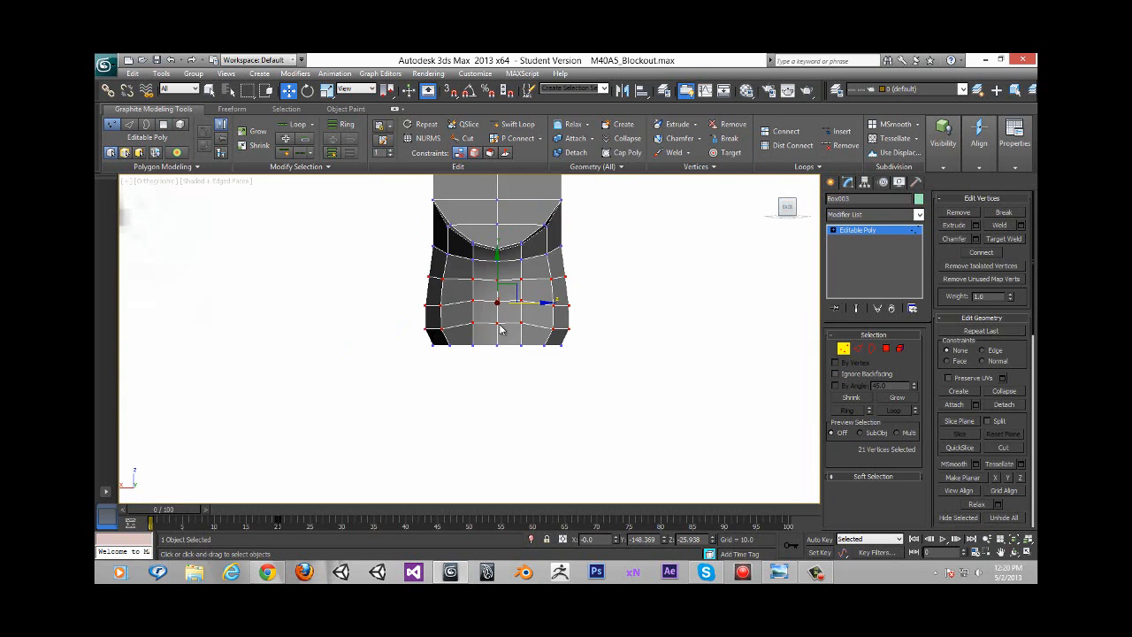
pyautogui.scroll(2, 524, 285)
pyautogui.moveTo(563, 287); pyautogui.dragTo(479, 333, button='middle')
pyautogui.rightClick(479, 332)
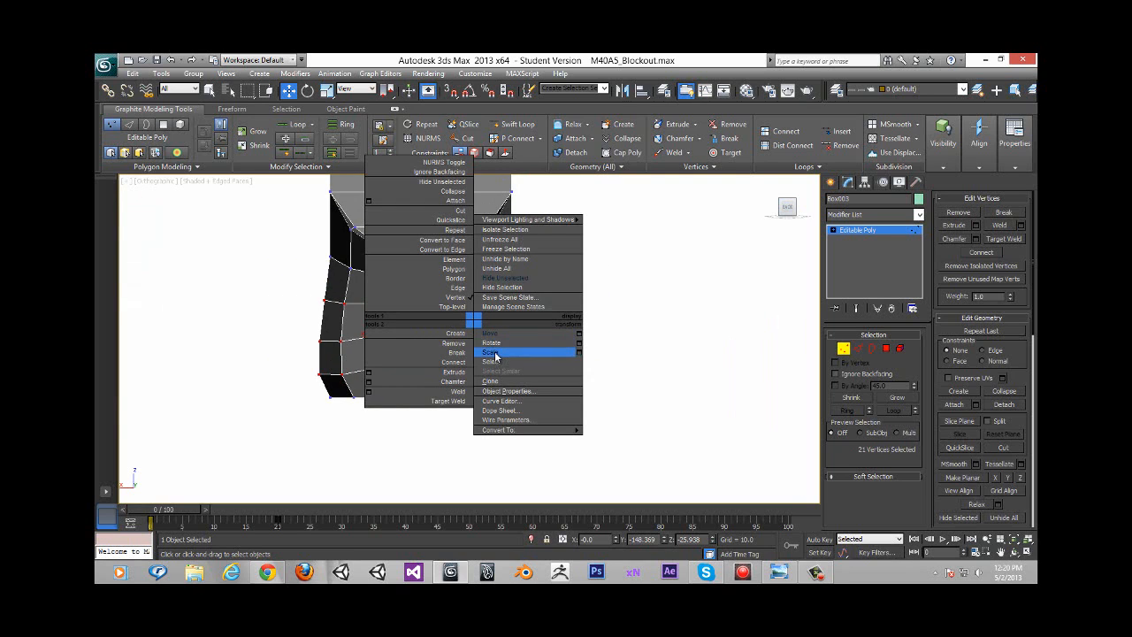
pyautogui.click(518, 351)
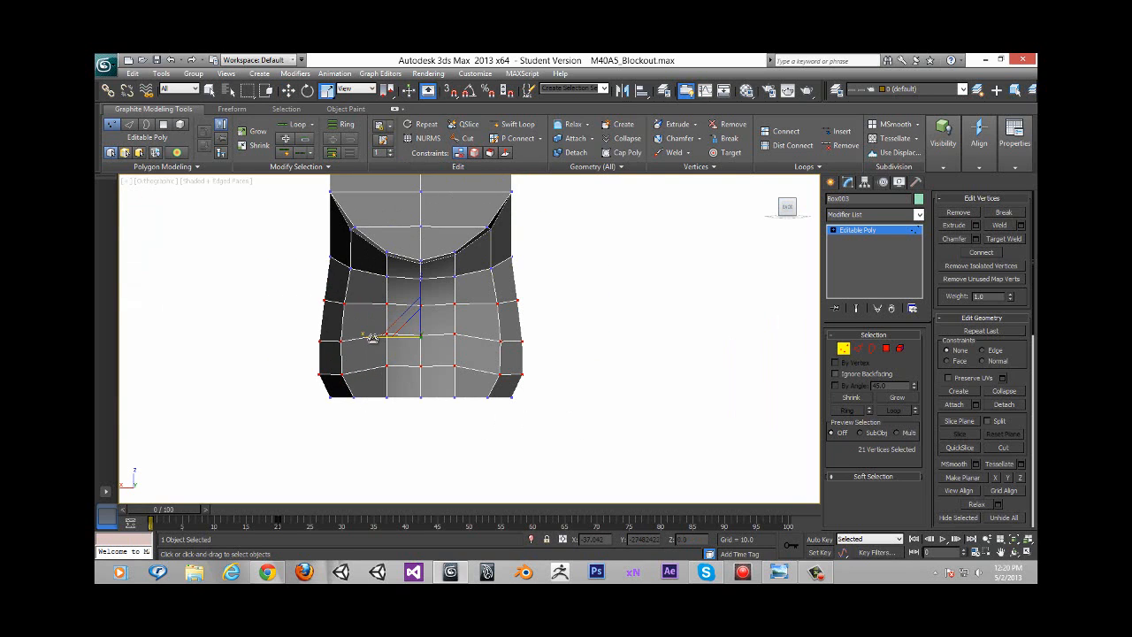
pyautogui.moveTo(380, 339); pyautogui.dragTo(381, 340)
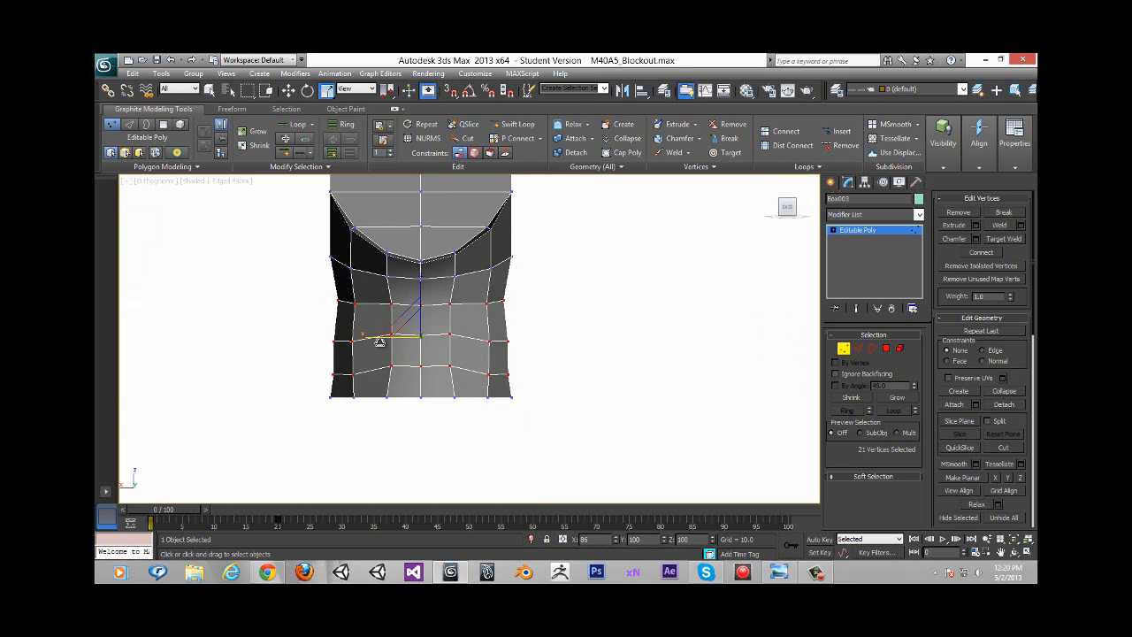
# Step: Taper the lower section by scaling its lower vertex rows progressively narrower in X, with the bottom row the narrowest
pyautogui.moveTo(306, 324); pyautogui.dragTo(518, 392)
pyautogui.moveTo(379, 353); pyautogui.dragTo(379, 356)
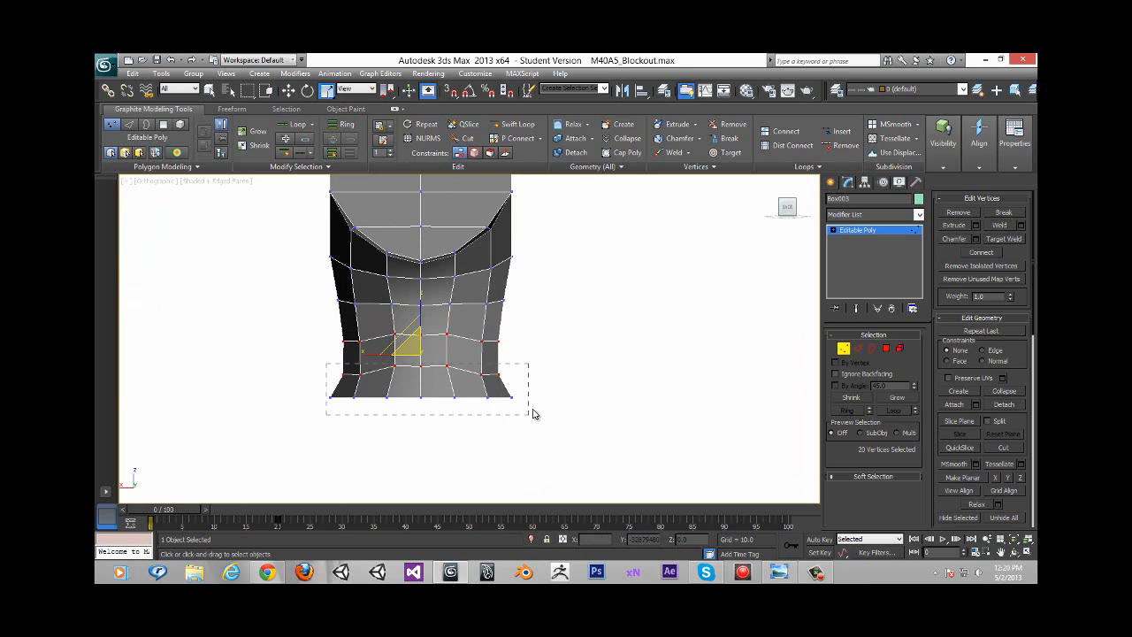
pyautogui.moveTo(533, 396); pyautogui.dragTo(538, 414)
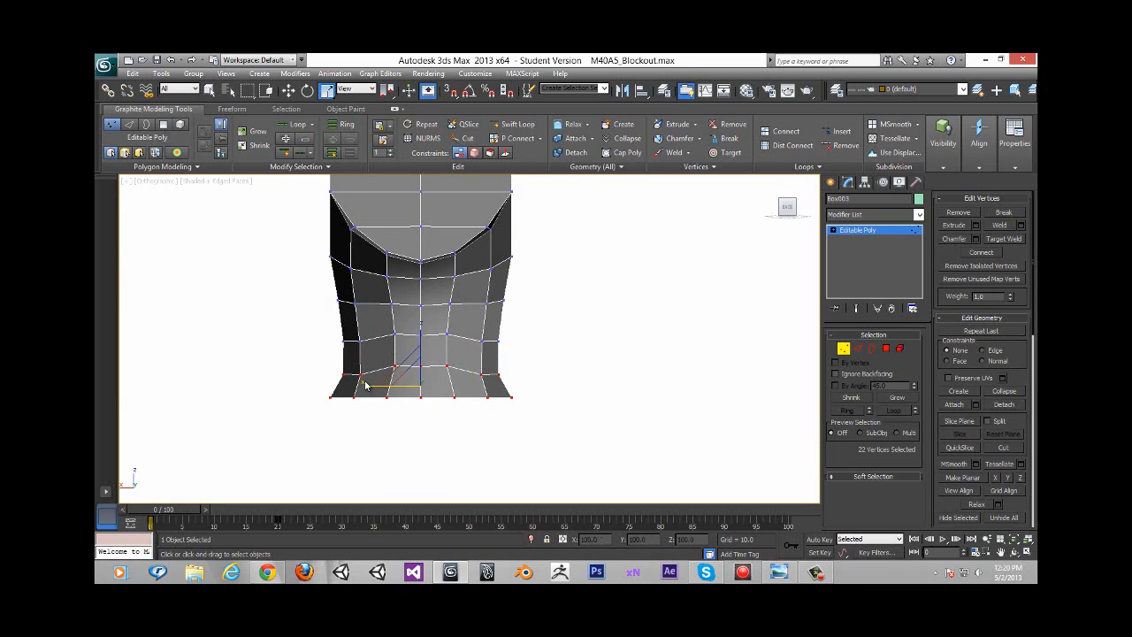
pyautogui.moveTo(370, 383); pyautogui.dragTo(372, 387)
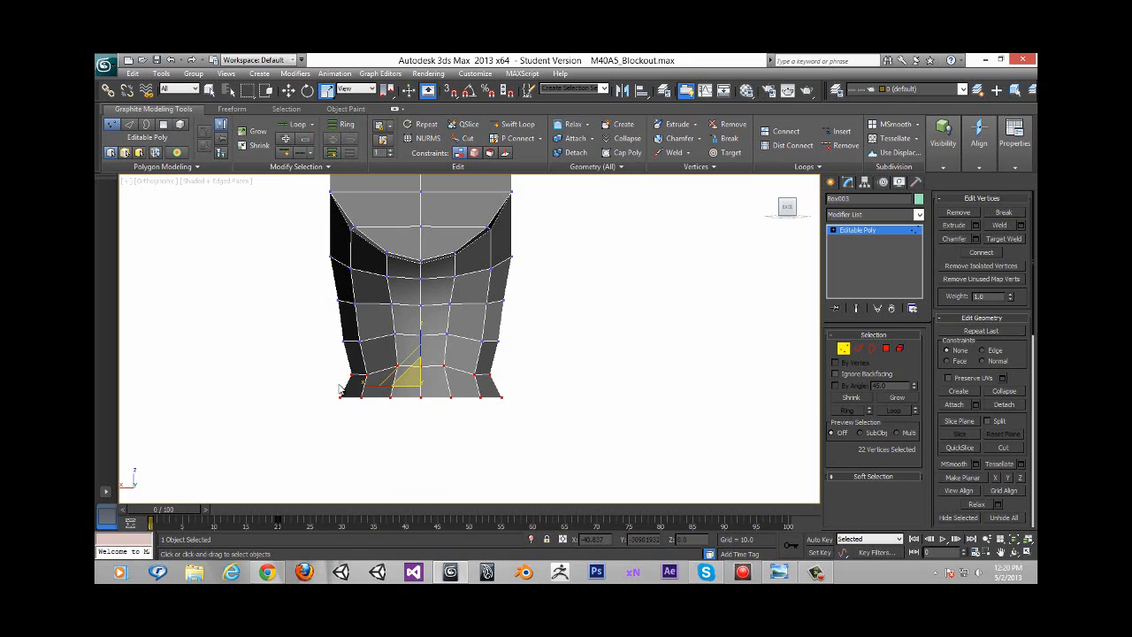
pyautogui.moveTo(580, 448); pyautogui.dragTo(578, 448)
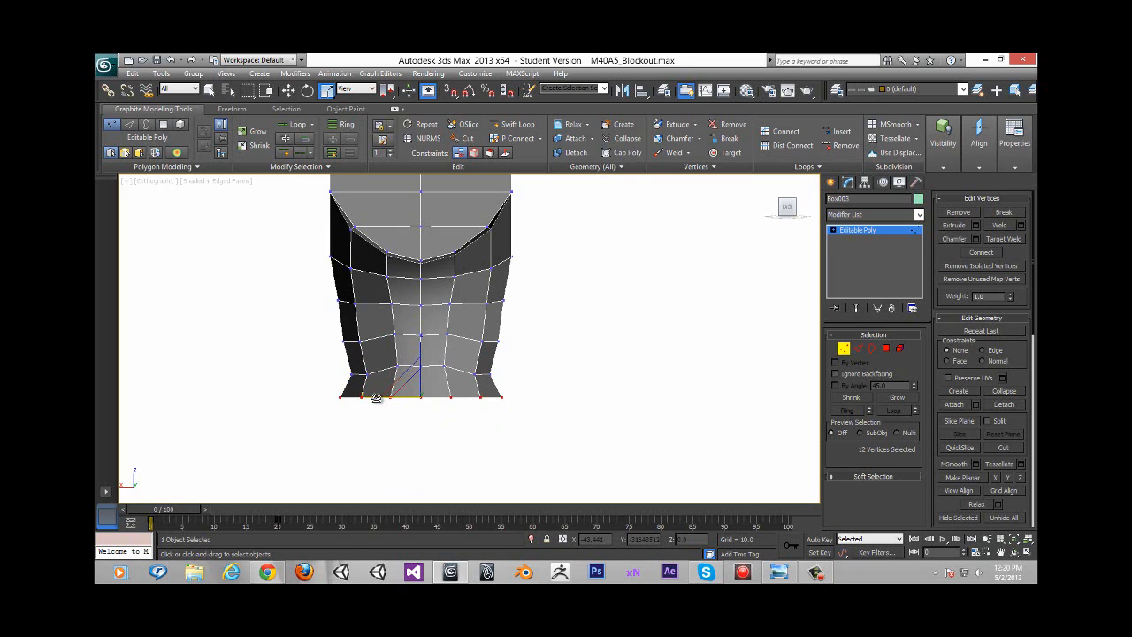
pyautogui.moveTo(377, 398); pyautogui.dragTo(416, 409)
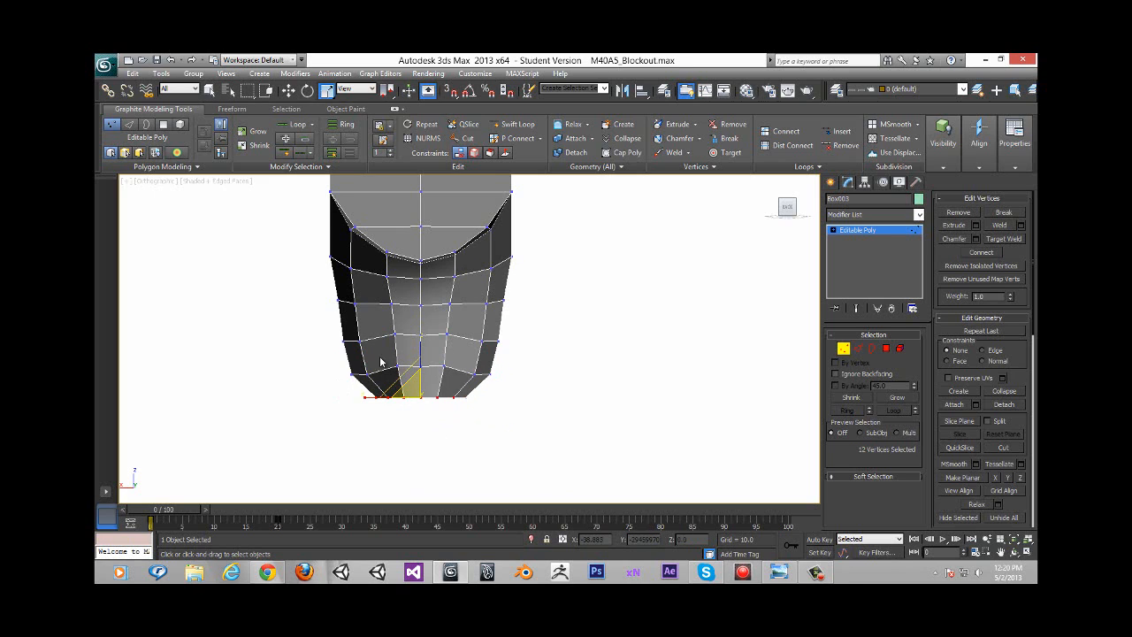
# Step: Scale the uppermost new loop's vertices slightly wider in X to smooth the side taper
pyautogui.moveTo(375, 382); pyautogui.dragTo(370, 406, button='middle')
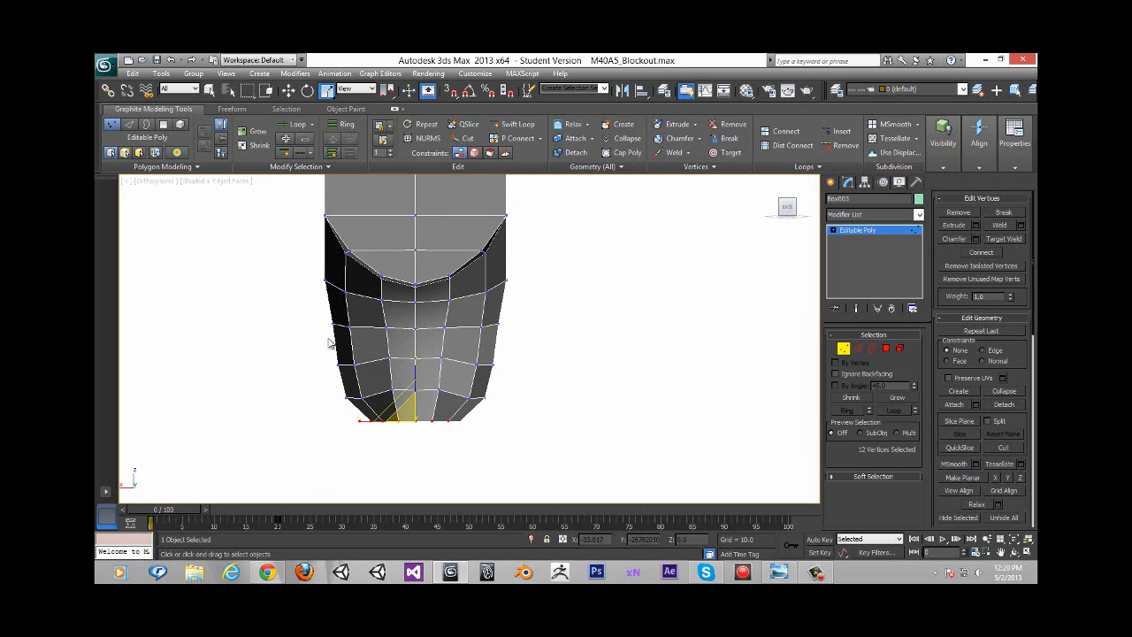
pyautogui.moveTo(323, 320); pyautogui.dragTo(556, 346)
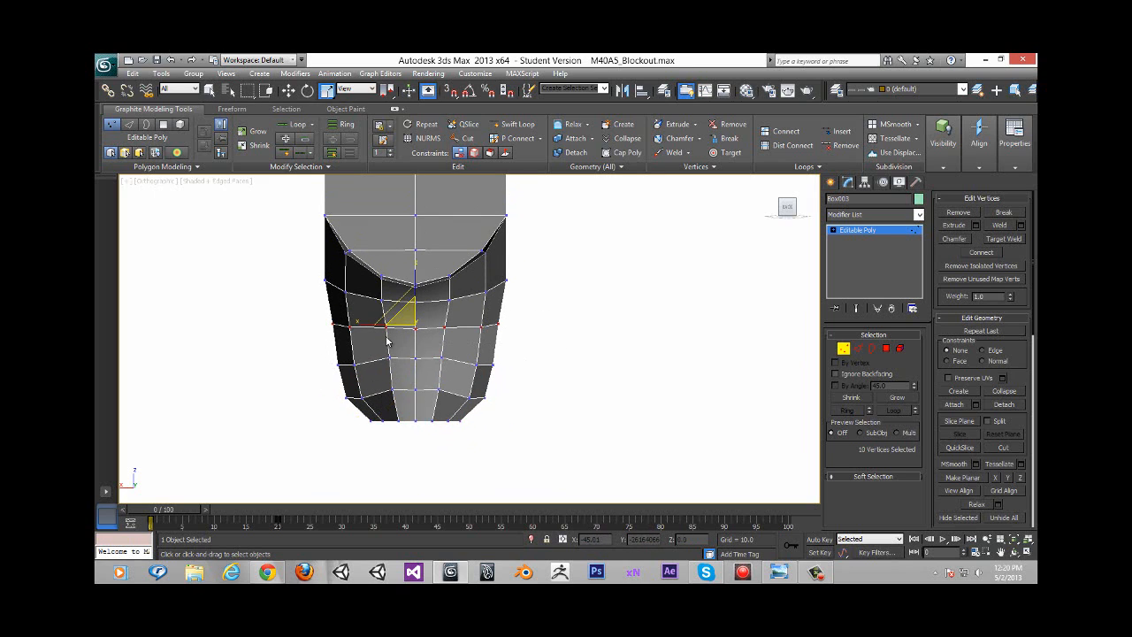
pyautogui.moveTo(364, 317); pyautogui.dragTo(358, 325)
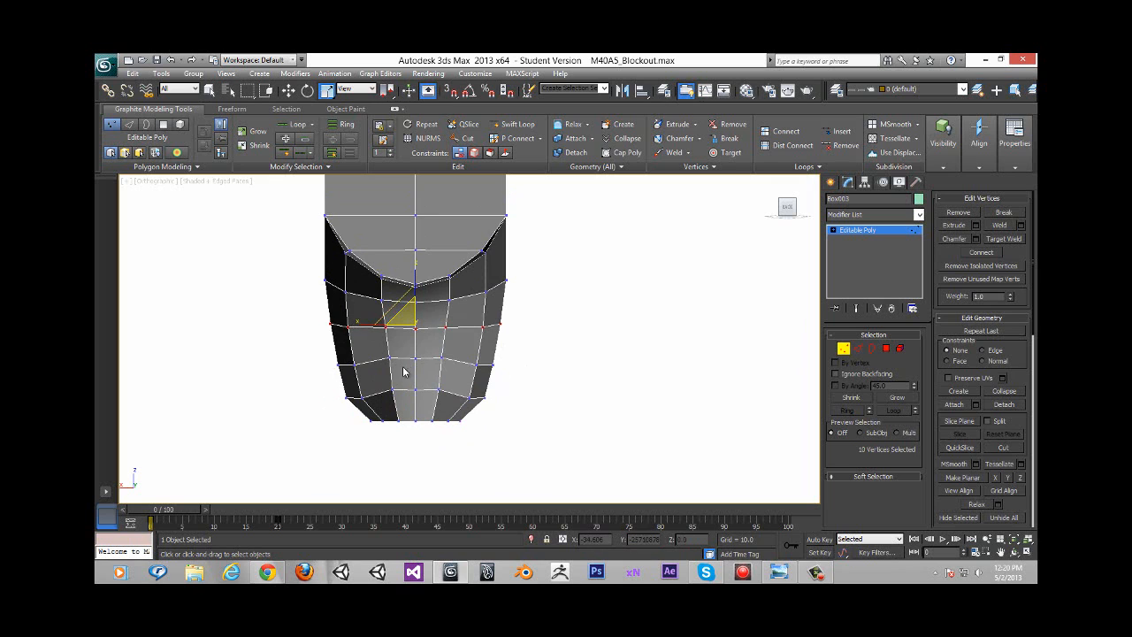
pyautogui.moveTo(458, 369)
pyautogui.mouseDown(button='middle')
pyautogui.moveTo(450, 328)
pyautogui.moveTo(424, 366)
pyautogui.moveTo(486, 339)
pyautogui.moveTo(473, 356)
pyautogui.mouseUp(button='middle')
# Step: Select the three centre vertices along the lower section's underside and move them down slightly in Z to about -30.63
pyautogui.rightClick(417, 372)
pyautogui.click(461, 373)
pyautogui.keyDown('alt'); pyautogui.moveTo(462, 308); pyautogui.dragTo(421, 282, button='middle'); pyautogui.keyUp('alt')
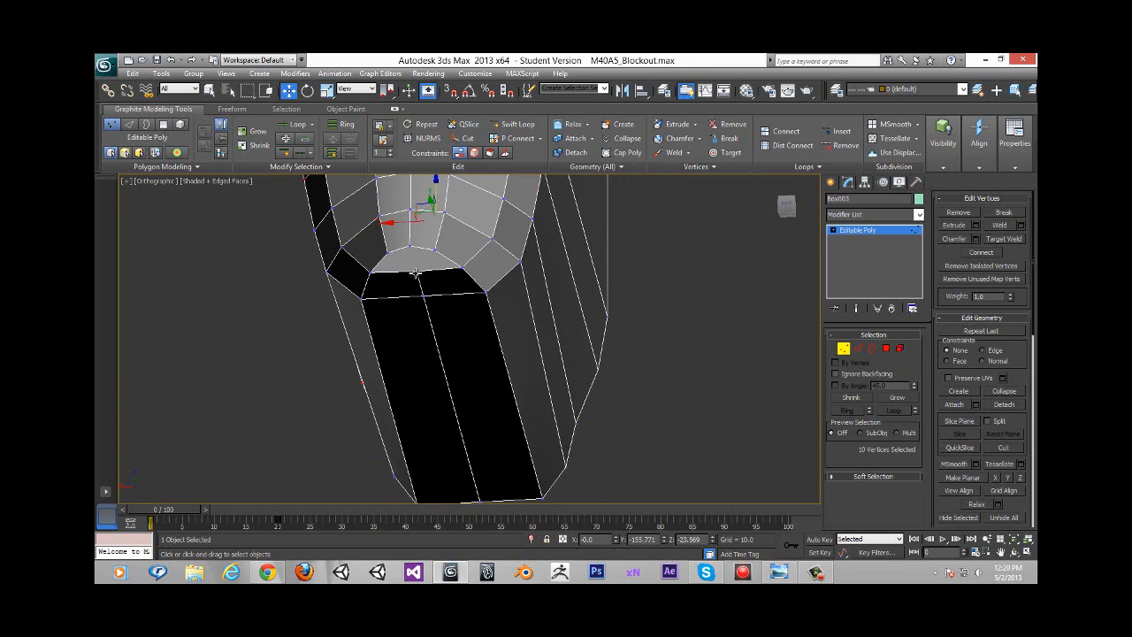
pyautogui.click(415, 272)
pyautogui.keyDown('ctrl'); pyautogui.click(422, 295); pyautogui.keyUp('ctrl')
pyautogui.keyDown('alt'); pyautogui.moveTo(484, 346); pyautogui.dragTo(495, 380, button='middle'); pyautogui.keyUp('alt')
pyautogui.keyDown('ctrl'); pyautogui.click(473, 462); pyautogui.keyUp('ctrl')
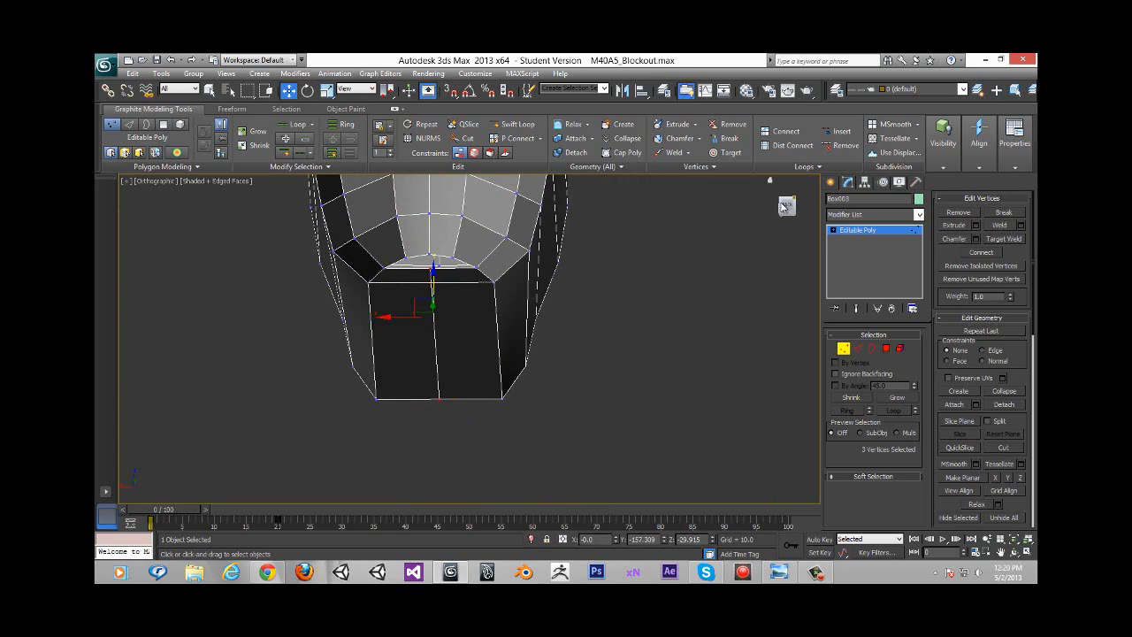
pyautogui.click(786, 210)
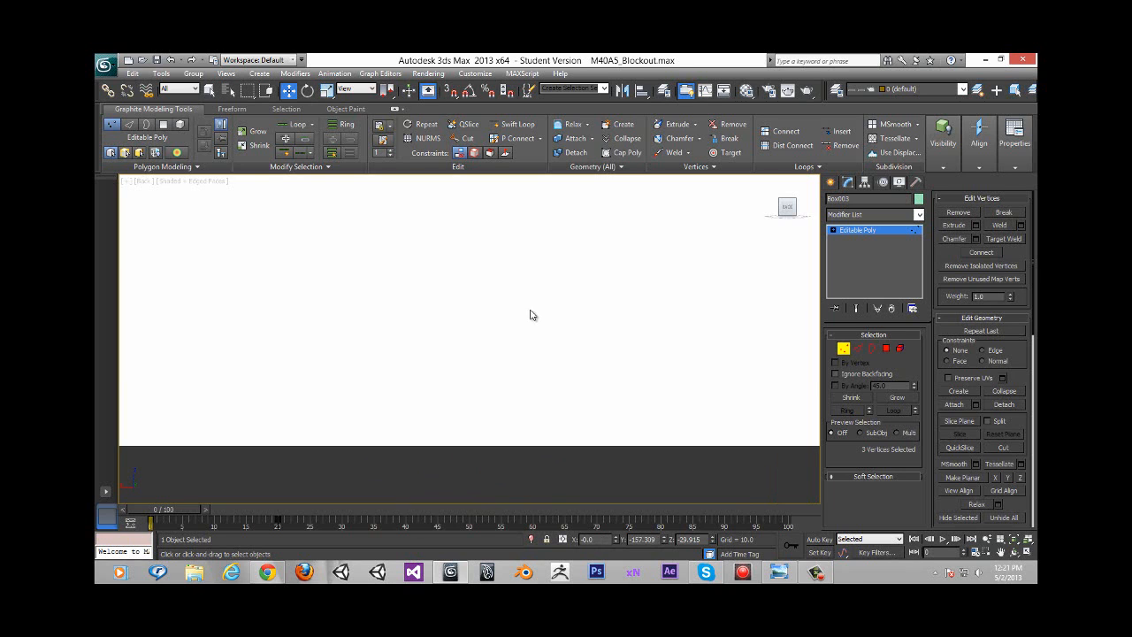
pyautogui.scroll(6, 513, 247)
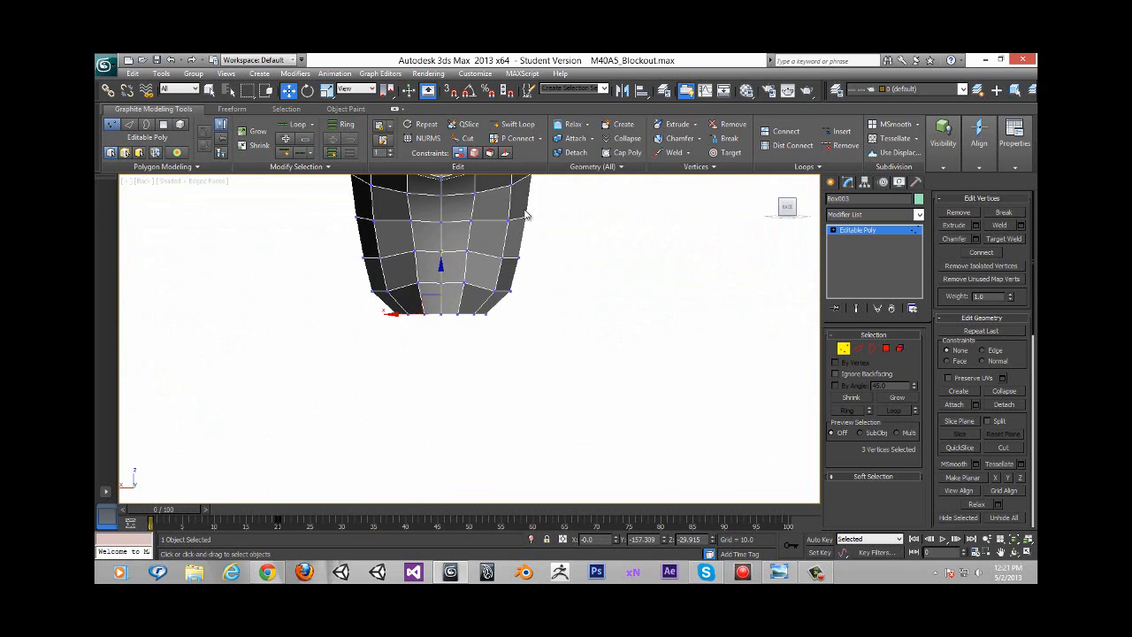
pyautogui.moveTo(425, 266); pyautogui.dragTo(426, 290)
pyautogui.keyDown('alt'); pyautogui.moveTo(426, 290); pyautogui.dragTo(465, 392, button='middle'); pyautogui.keyUp('alt')
# Step: With the model faded at frame 23, move the notch wall's lower vertex rows progressively forward to match the reference curve, and return to frame 0
pyautogui.press('l')
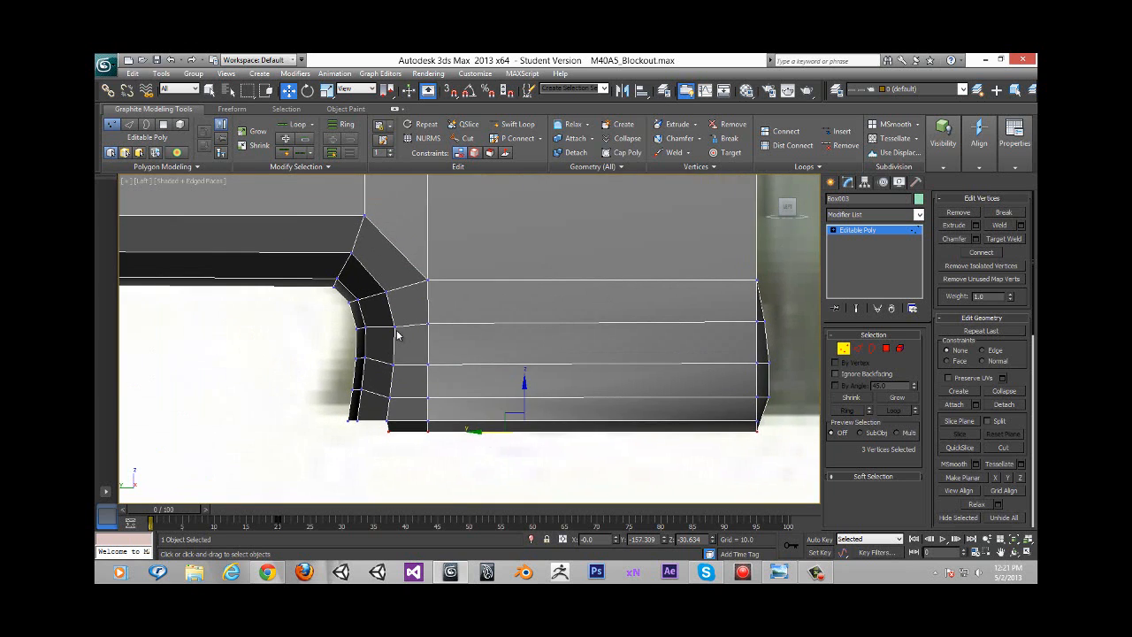
pyautogui.click(309, 510)
pyautogui.moveTo(386, 366); pyautogui.dragTo(383, 381, button='middle')
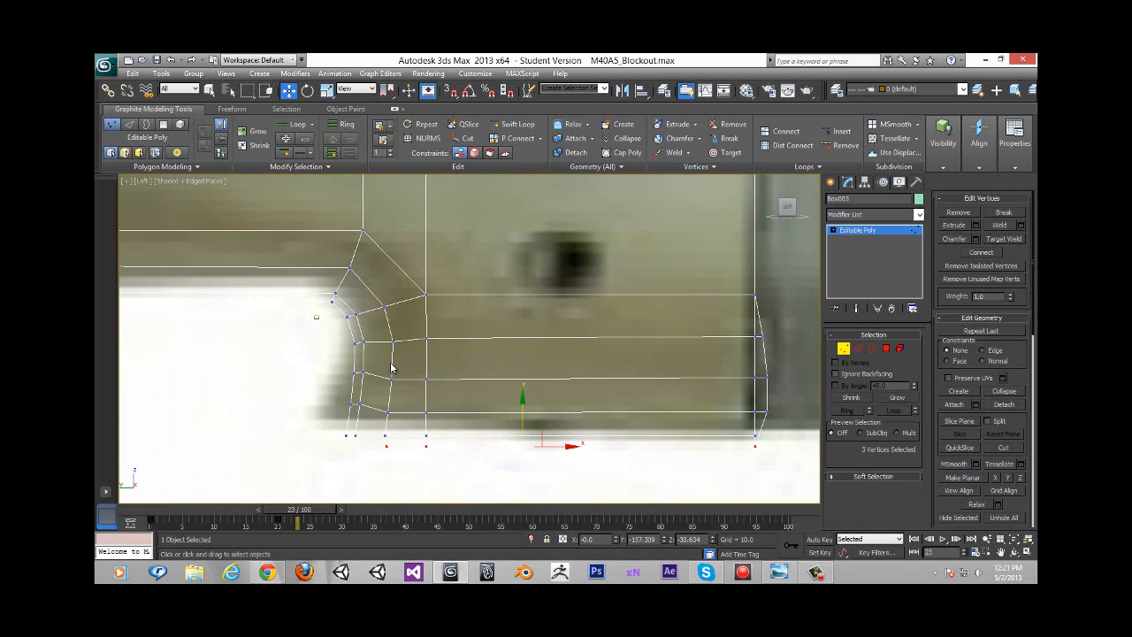
pyautogui.moveTo(393, 369)
pyautogui.mouseDown()
pyautogui.moveTo(413, 369)
pyautogui.moveTo(405, 360)
pyautogui.mouseUp()
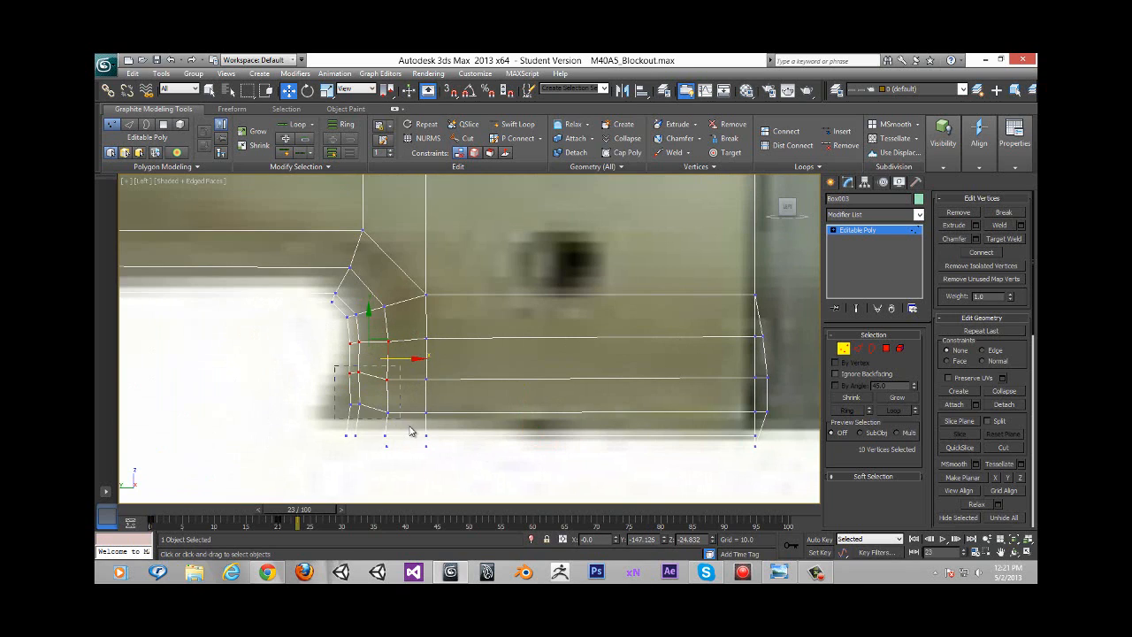
pyautogui.moveTo(410, 430); pyautogui.dragTo(409, 430)
pyautogui.moveTo(406, 391); pyautogui.dragTo(389, 392)
pyautogui.moveTo(313, 397); pyautogui.dragTo(359, 429)
pyautogui.moveTo(385, 471); pyautogui.dragTo(378, 439)
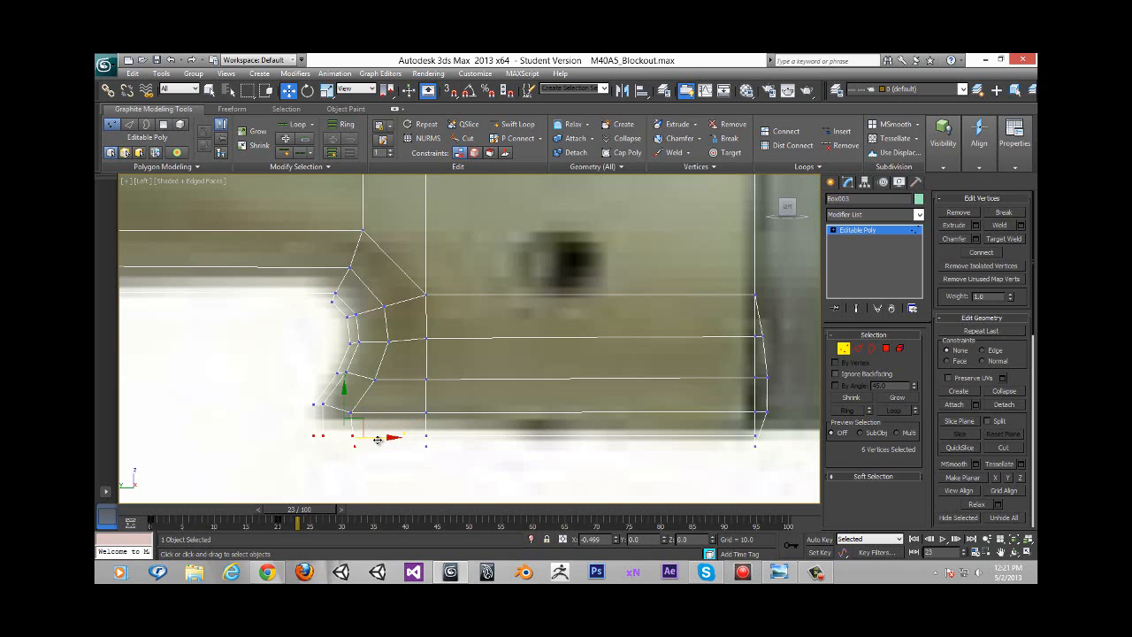
pyautogui.keyDown('alt'); pyautogui.moveTo(437, 390); pyautogui.dragTo(527, 392, button='middle'); pyautogui.keyUp('alt')
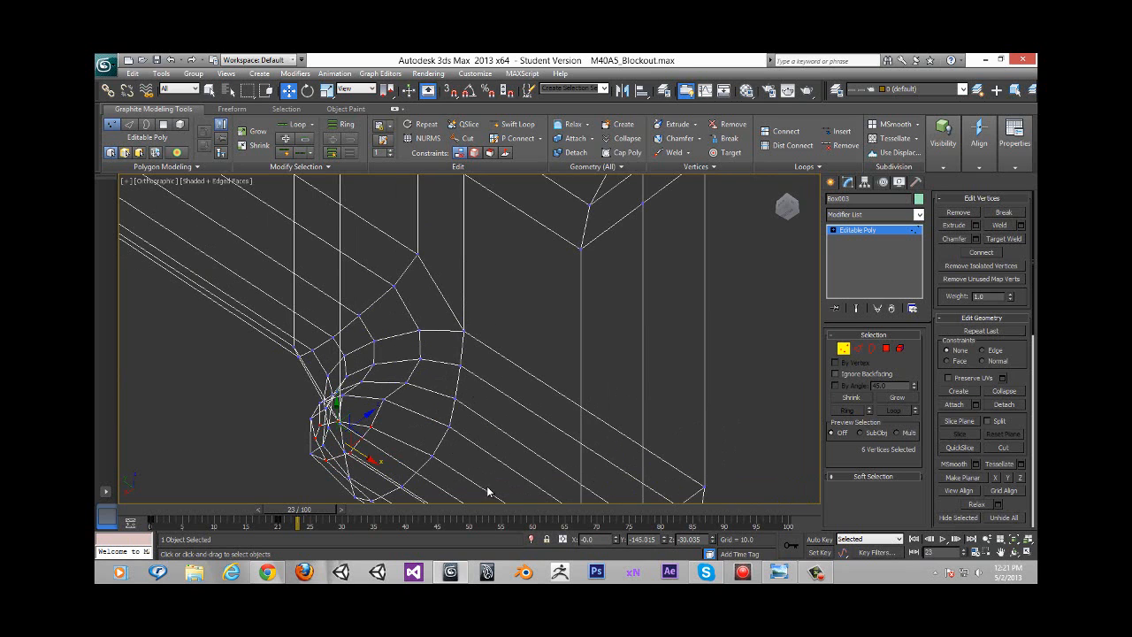
pyautogui.moveTo(328, 510); pyautogui.dragTo(191, 506)
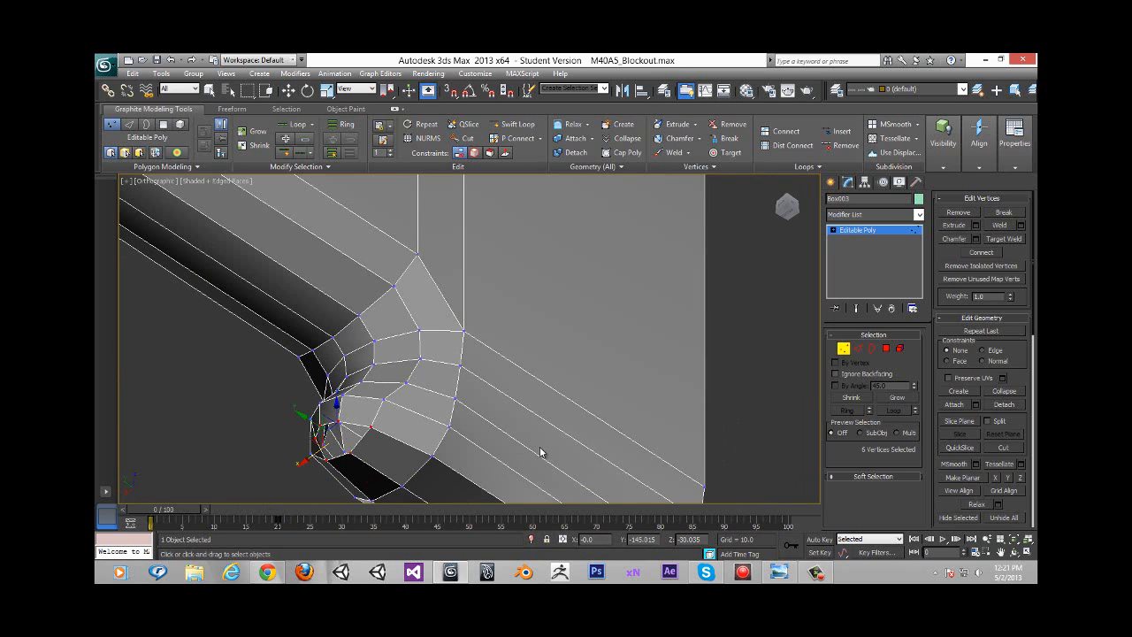
# Step: Extend the two lower rim edges of the hole in the notch wall inward toward its upper rim
pyautogui.click(858, 348)
pyautogui.click(359, 445)
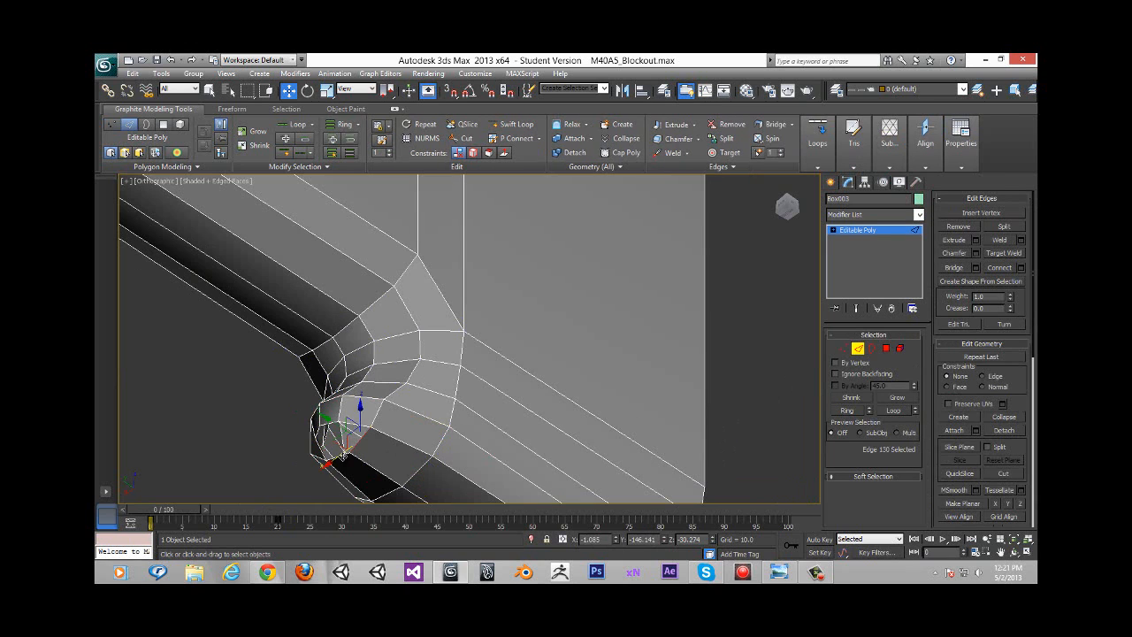
pyautogui.keyDown('ctrl'); pyautogui.click(344, 453); pyautogui.keyUp('ctrl')
pyautogui.keyDown('alt'); pyautogui.moveTo(395, 445); pyautogui.dragTo(426, 439, button='middle'); pyautogui.keyUp('alt')
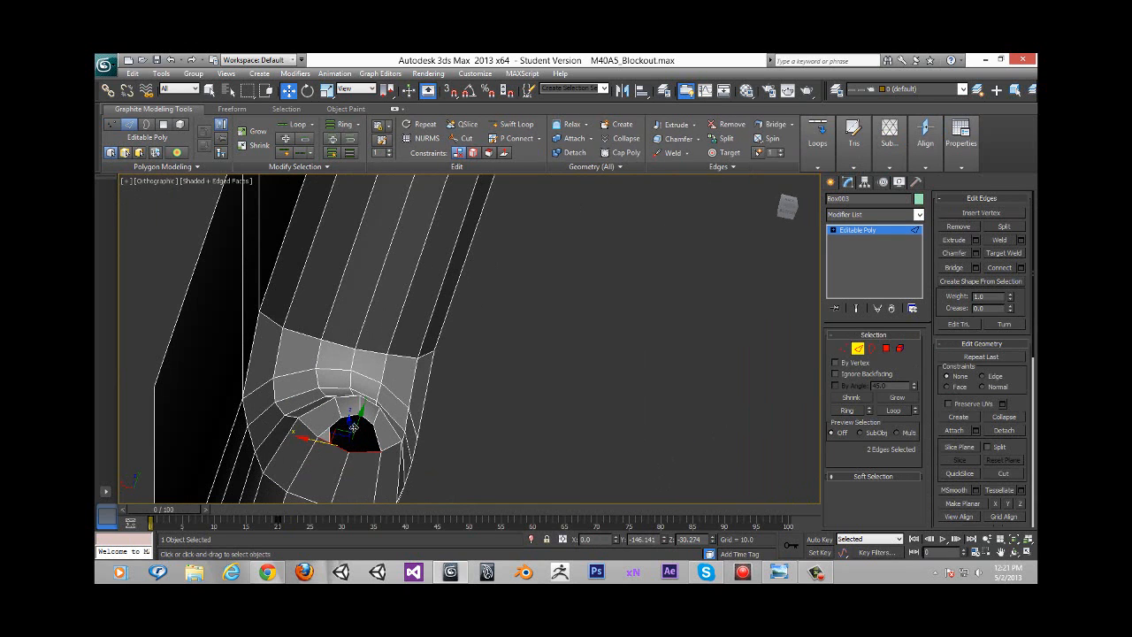
pyautogui.keyDown('alt'); pyautogui.moveTo(366, 401); pyautogui.dragTo(637, 178, button='middle'); pyautogui.keyUp('alt')
# Step: Target-weld the three new vertices to the matching vertices on the opposite rim to close the hole, and leave vertex editing
pyautogui.click(844, 348)
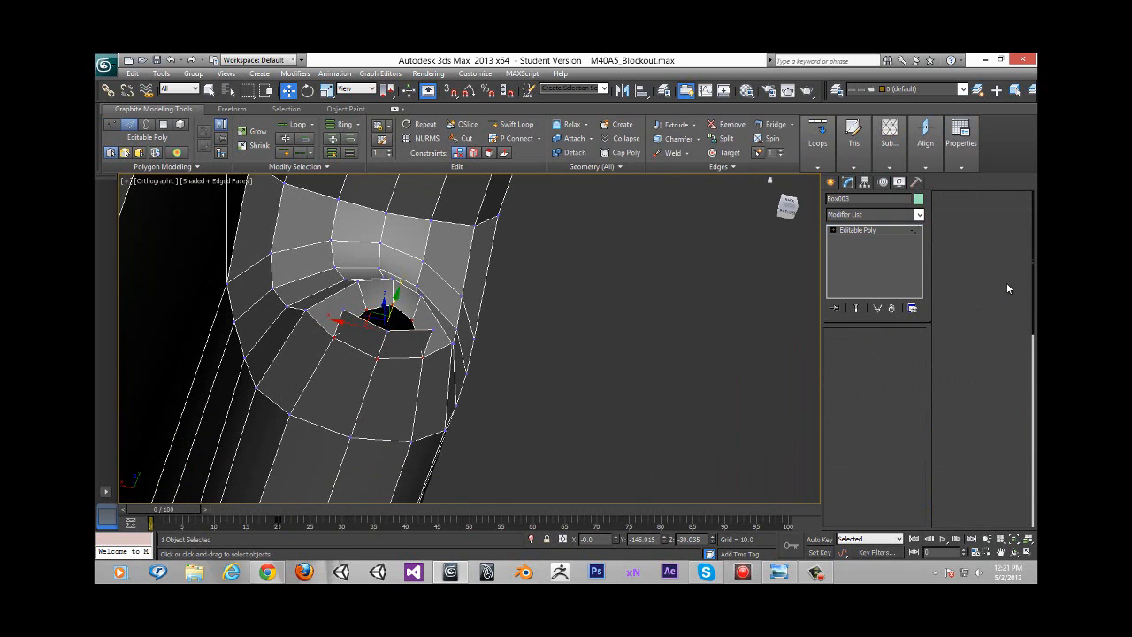
pyautogui.click(1004, 239)
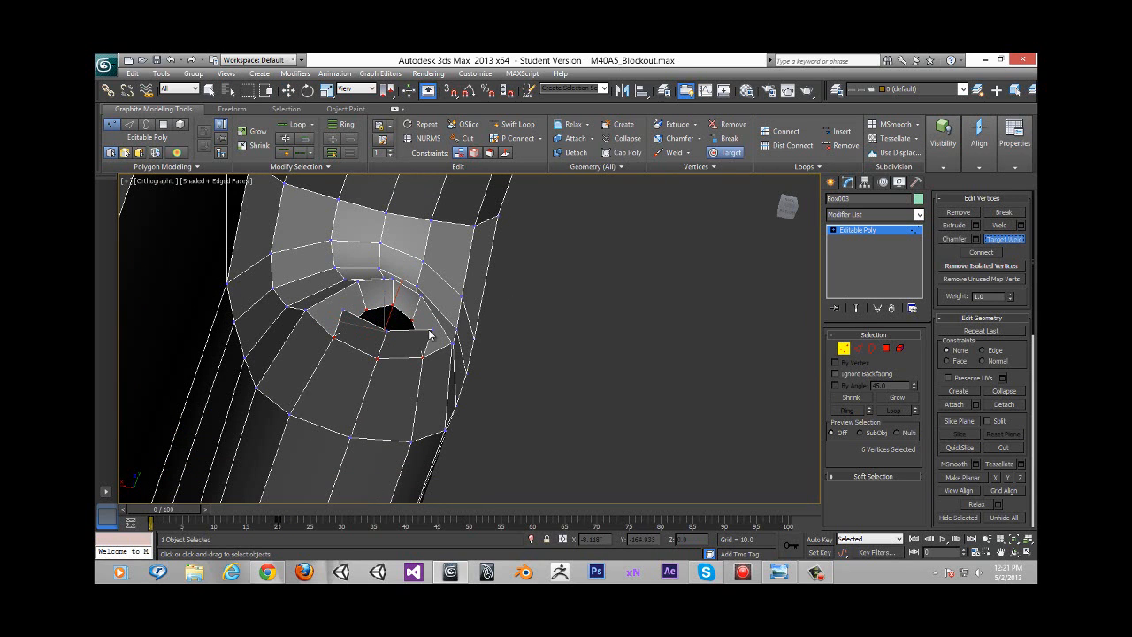
pyautogui.click(389, 329)
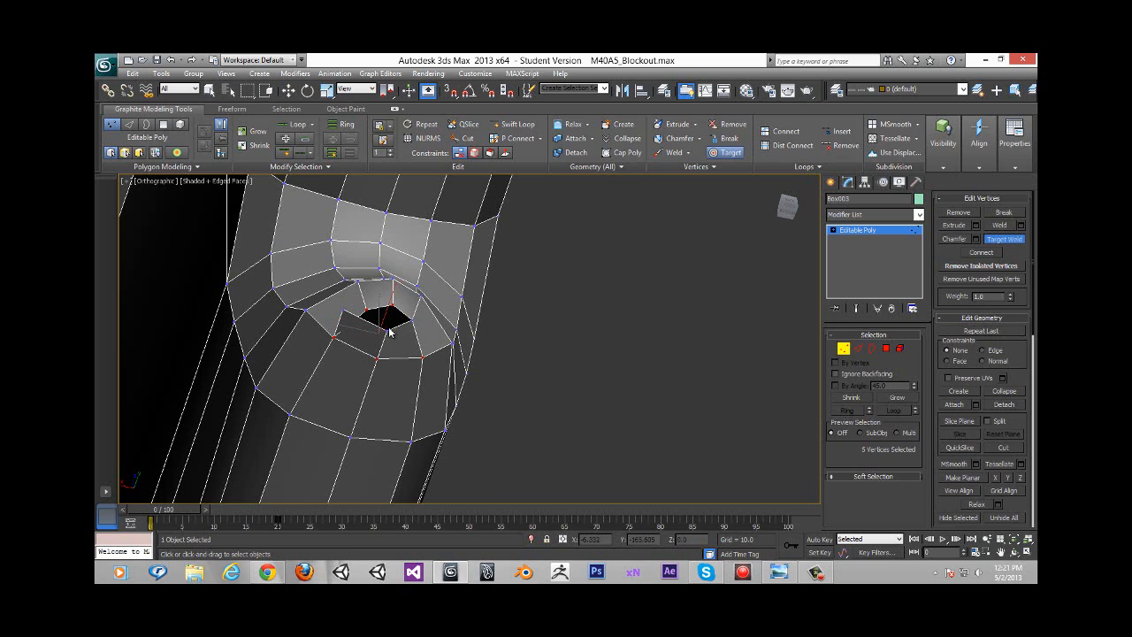
pyautogui.click(394, 310)
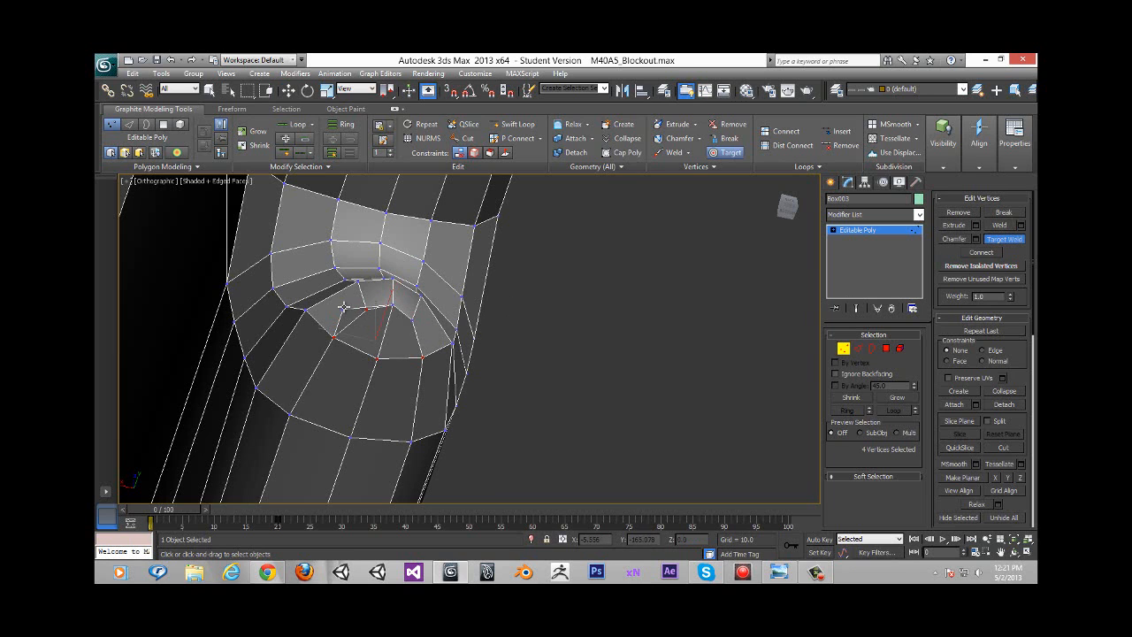
pyautogui.click(366, 310)
pyautogui.keyDown('alt'); pyautogui.moveTo(412, 295); pyautogui.dragTo(814, 375, button='middle'); pyautogui.keyUp('alt')
pyautogui.click(843, 349)
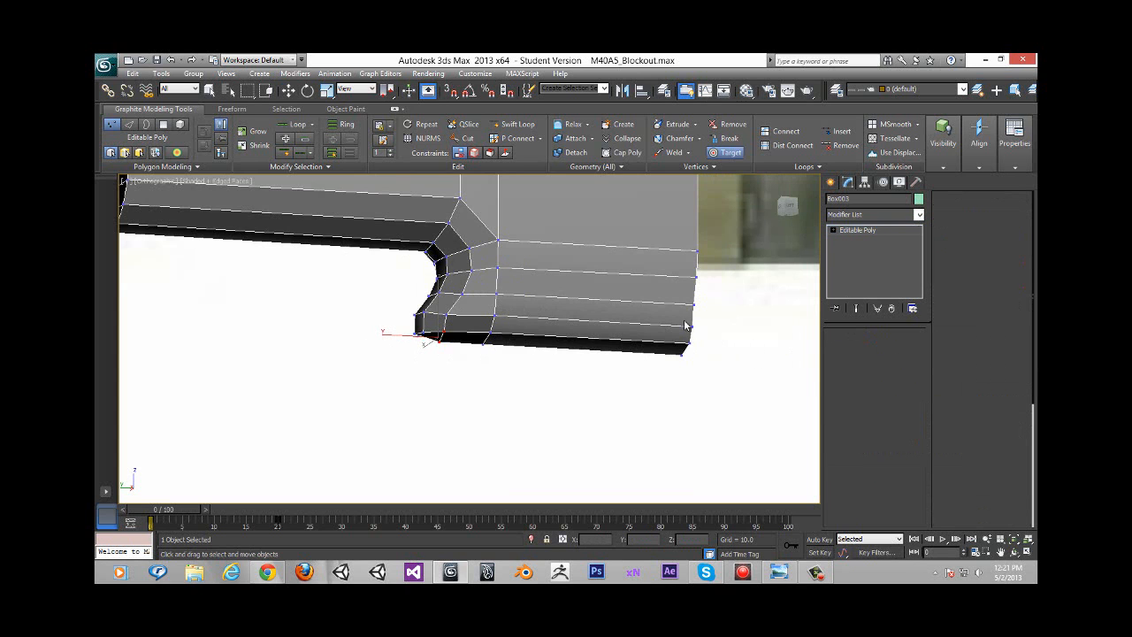
# Step: In the front view, scale the rear end's third-row side vertices wider in X until they meet the outer silhouette
pyautogui.scroll(-2, 610, 324)
pyautogui.moveTo(574, 326); pyautogui.dragTo(566, 394, button='middle')
pyautogui.scroll(-2, 657, 291)
pyautogui.keyDown('alt'); pyautogui.moveTo(657, 287); pyautogui.dragTo(477, 306, button='middle'); pyautogui.keyUp('alt')
pyautogui.scroll(5, 479, 309)
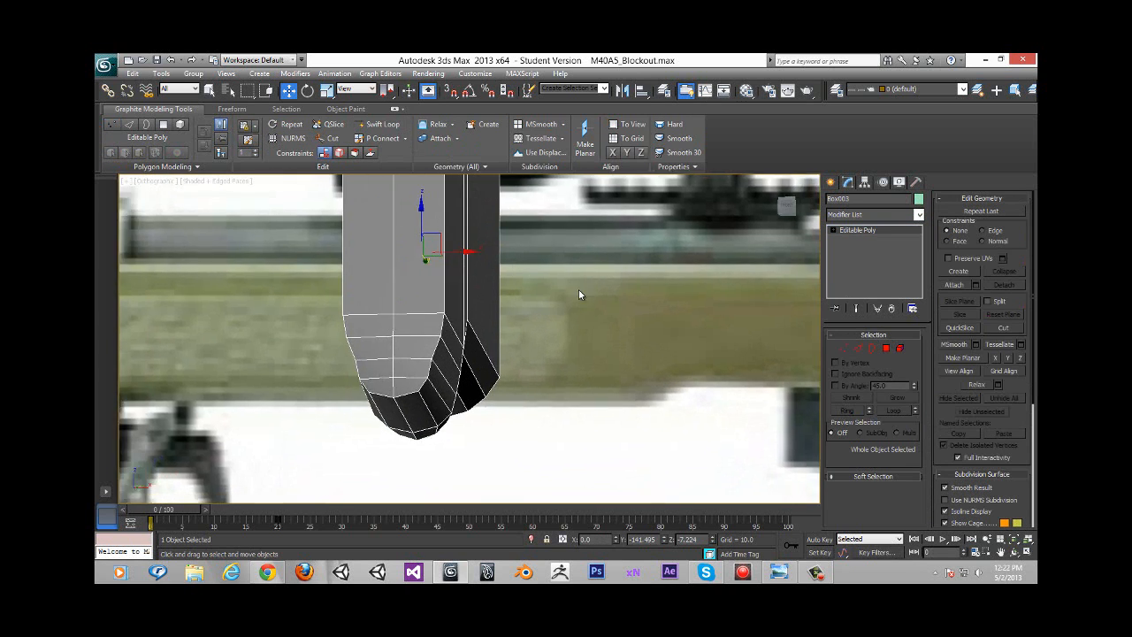
pyautogui.click(845, 346)
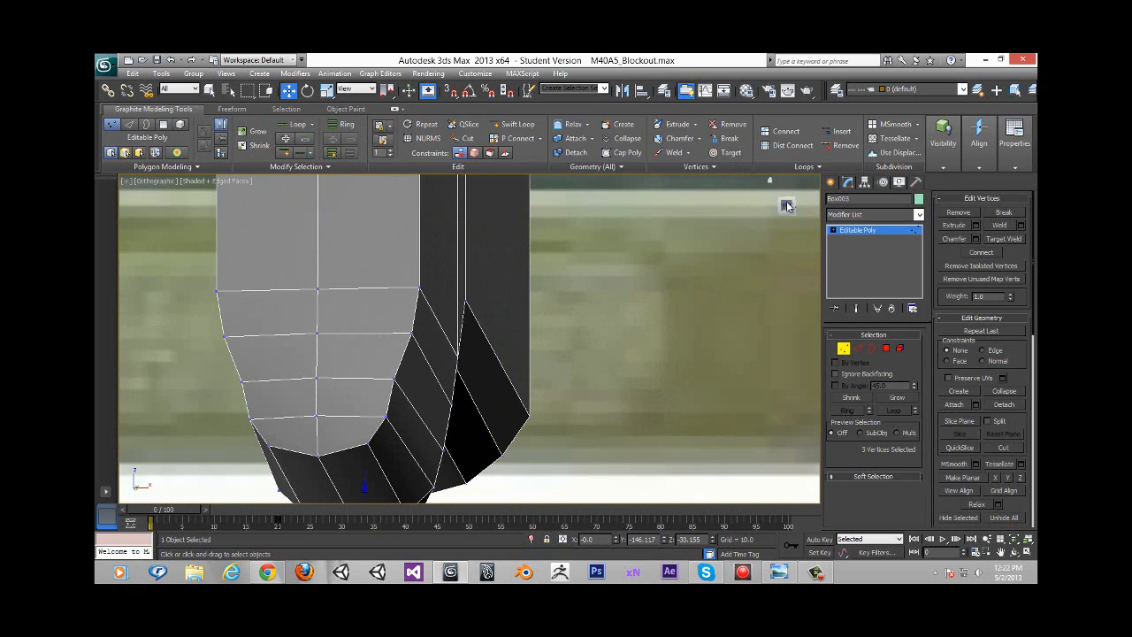
pyautogui.click(787, 207)
pyautogui.moveTo(618, 405); pyautogui.dragTo(625, 200, button='middle')
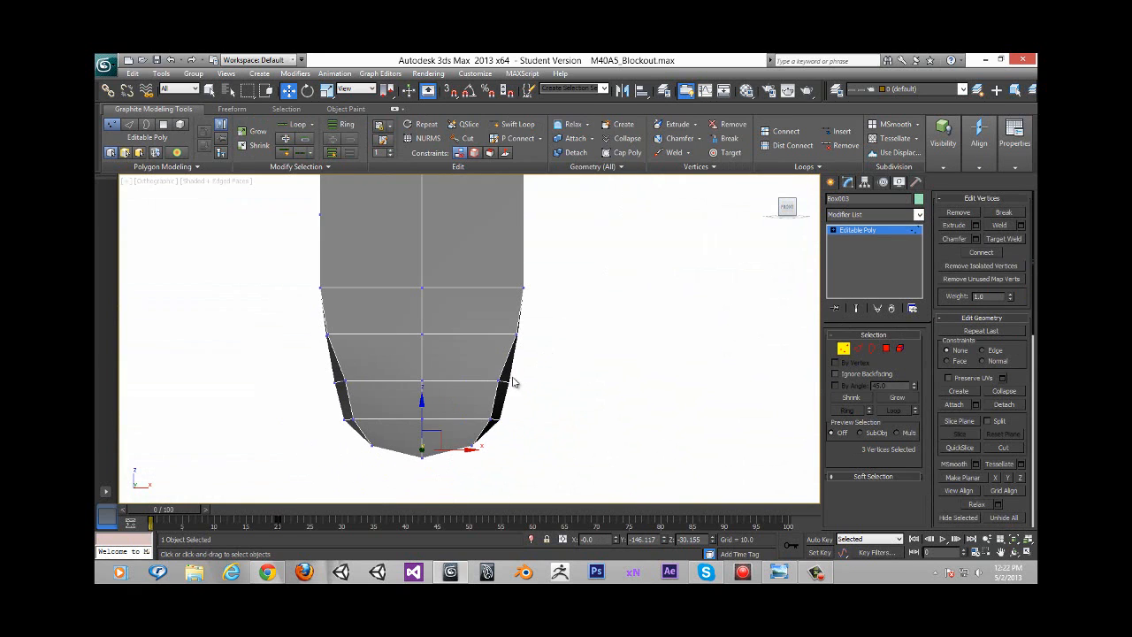
pyautogui.keyDown('ctrl'); pyautogui.click(341, 382); pyautogui.keyUp('ctrl')
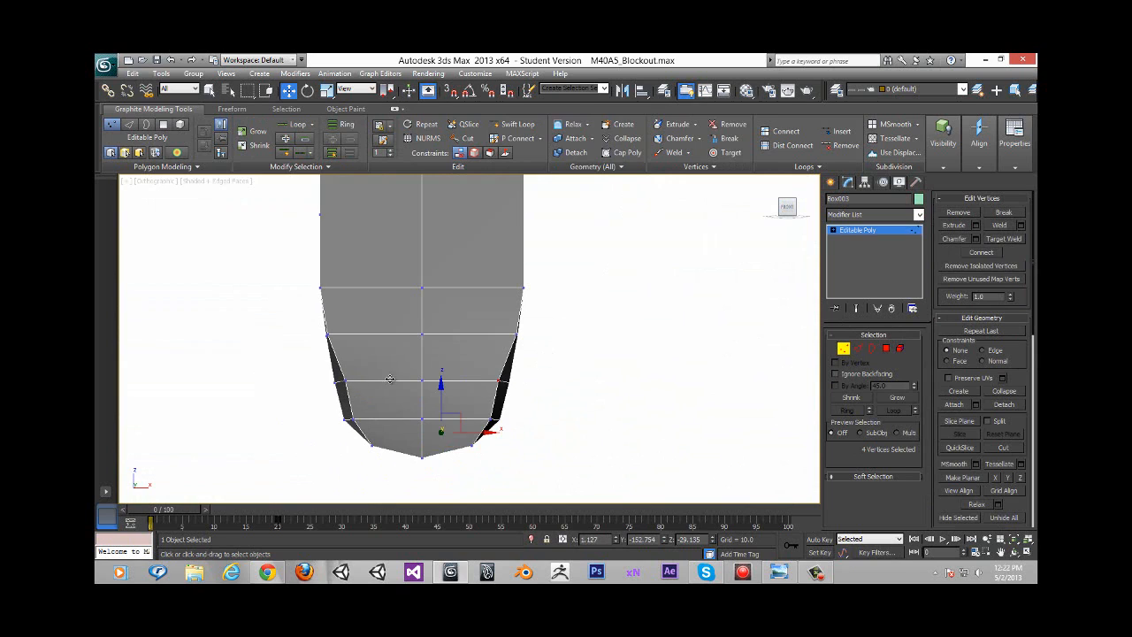
pyautogui.keyDown('ctrl'); pyautogui.click(422, 381); pyautogui.keyUp('ctrl')
pyautogui.rightClick(433, 375)
pyautogui.click(461, 407)
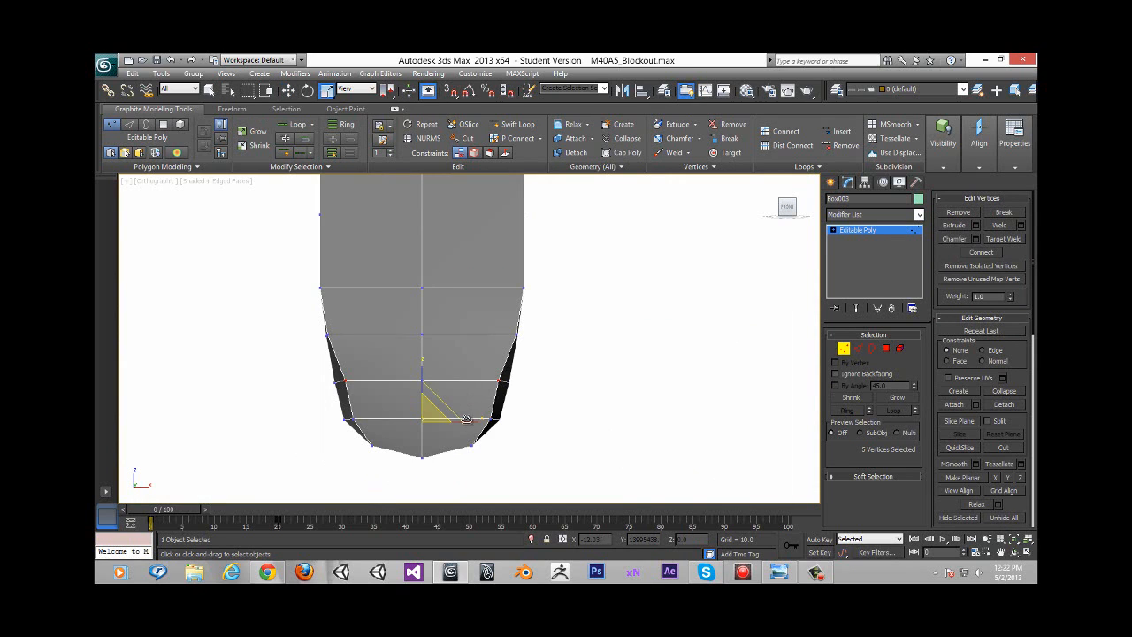
pyautogui.moveTo(470, 420); pyautogui.dragTo(476, 425)
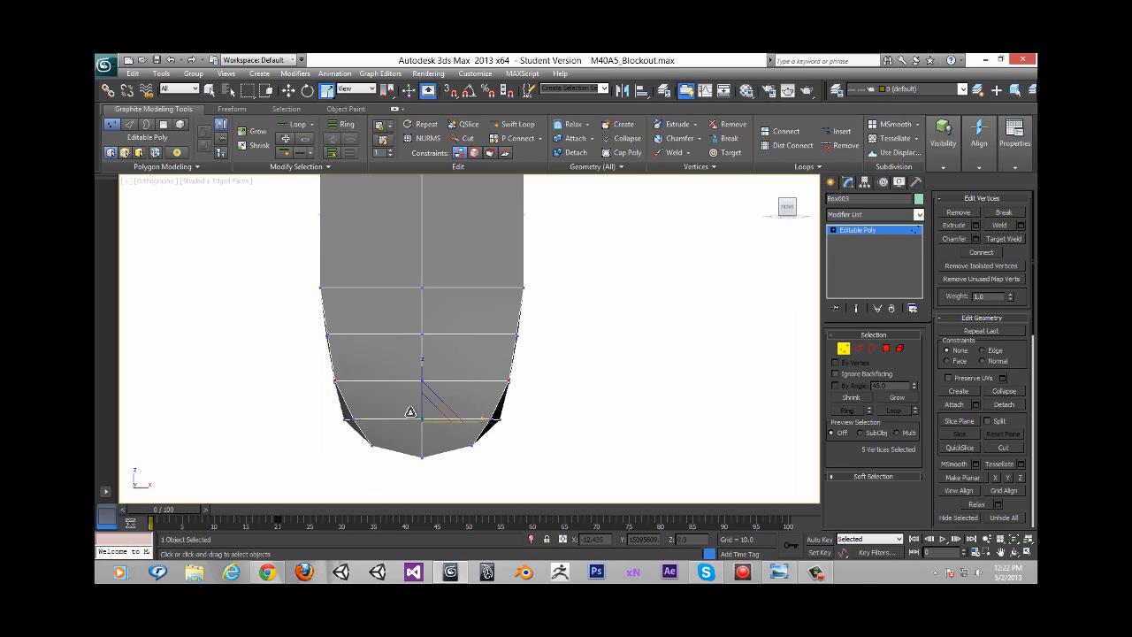
# Step: Scale the two side vertices of the next lower row on the rear end to 112% in X, and return to the Move tool
pyautogui.click(348, 418)
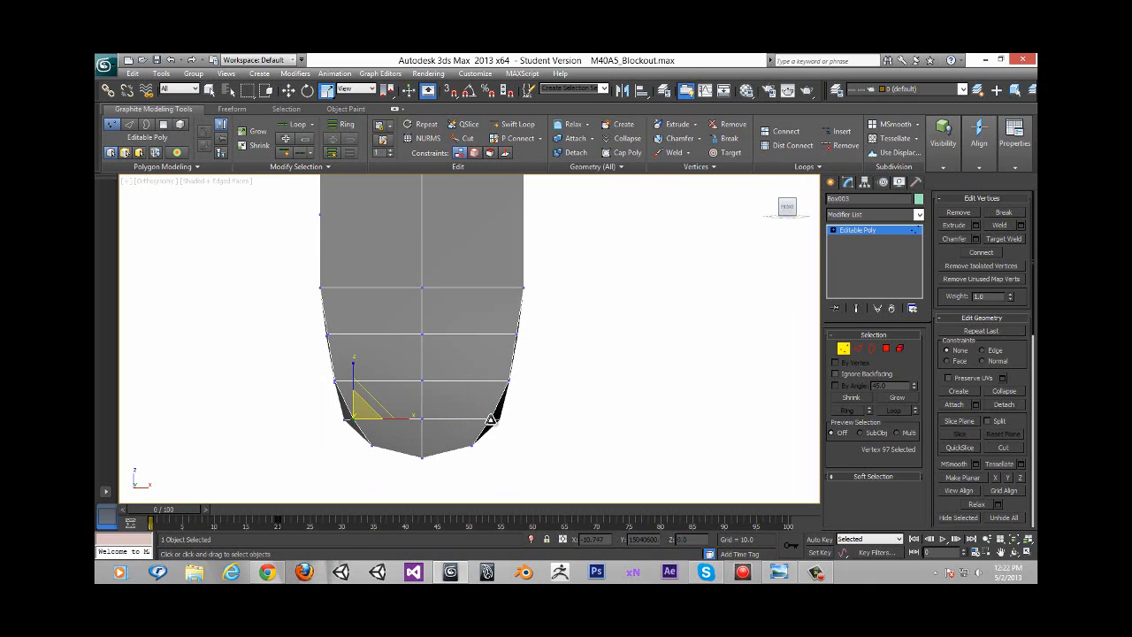
pyautogui.keyDown('ctrl'); pyautogui.click(491, 420); pyautogui.keyUp('ctrl')
pyautogui.moveTo(468, 420); pyautogui.dragTo(477, 419)
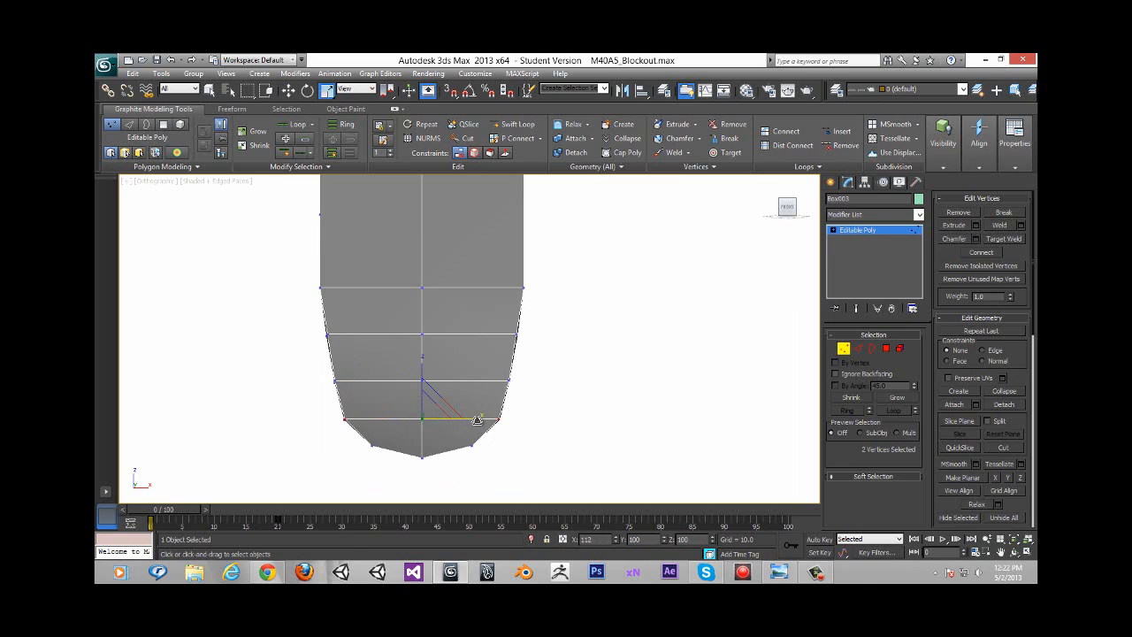
pyautogui.rightClick(471, 407)
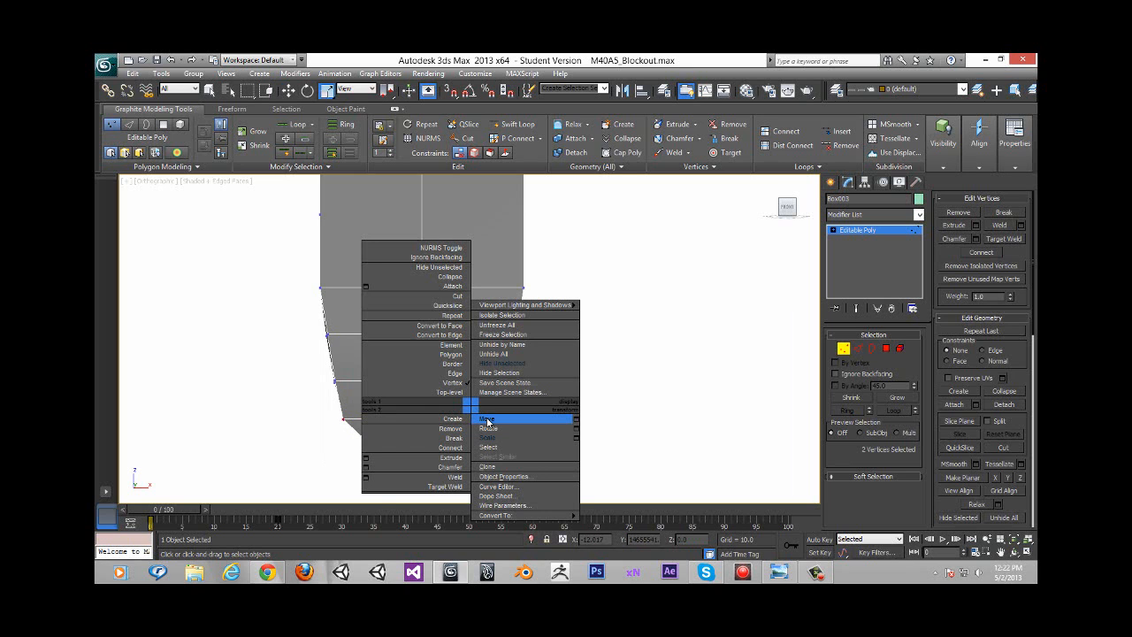
pyautogui.click(487, 420)
# Step: Select all vertices of the stock's rear end in the left view and make them planar in X
pyautogui.scroll(-4, 438, 362)
pyautogui.keyDown('alt'); pyautogui.moveTo(483, 396); pyautogui.dragTo(516, 400, button='middle'); pyautogui.keyUp('alt')
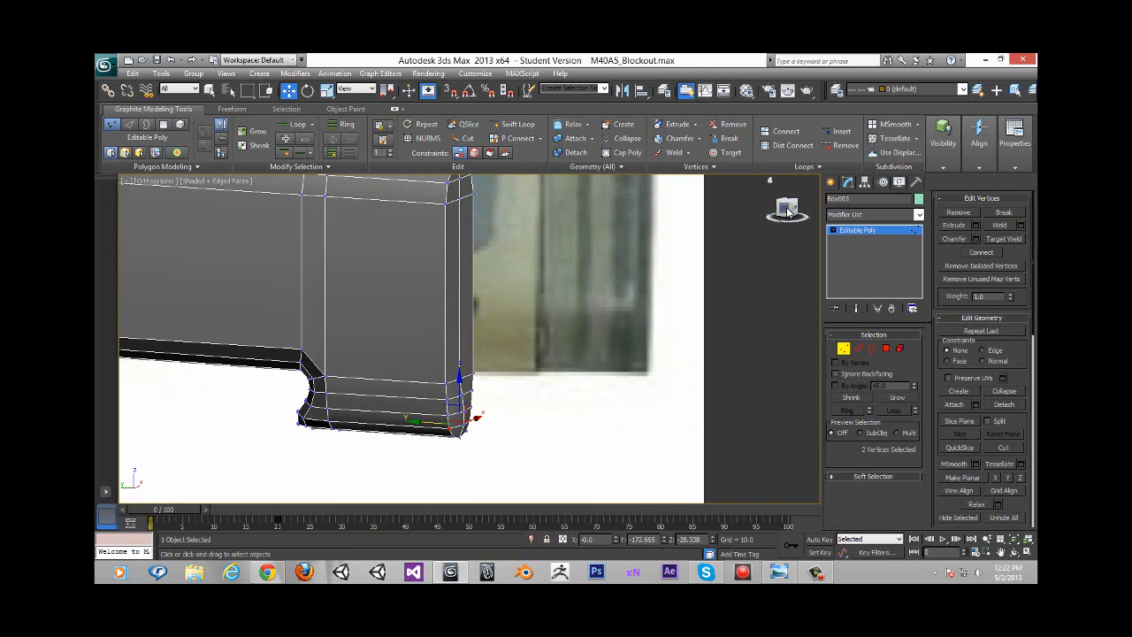
pyautogui.click(774, 219)
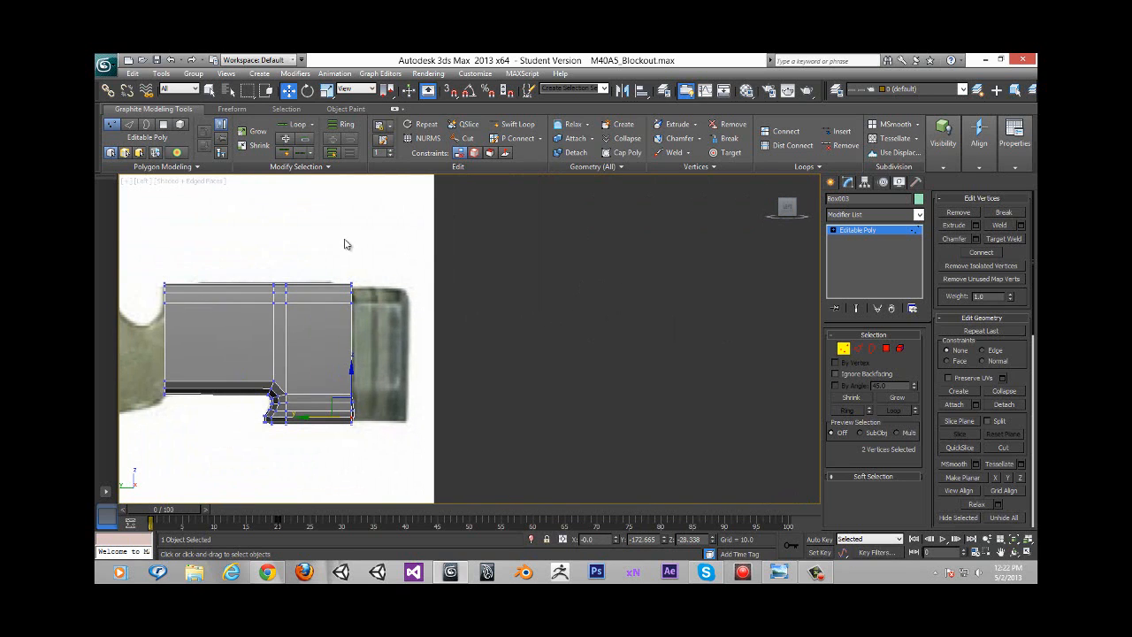
pyautogui.moveTo(517, 467); pyautogui.dragTo(517, 469)
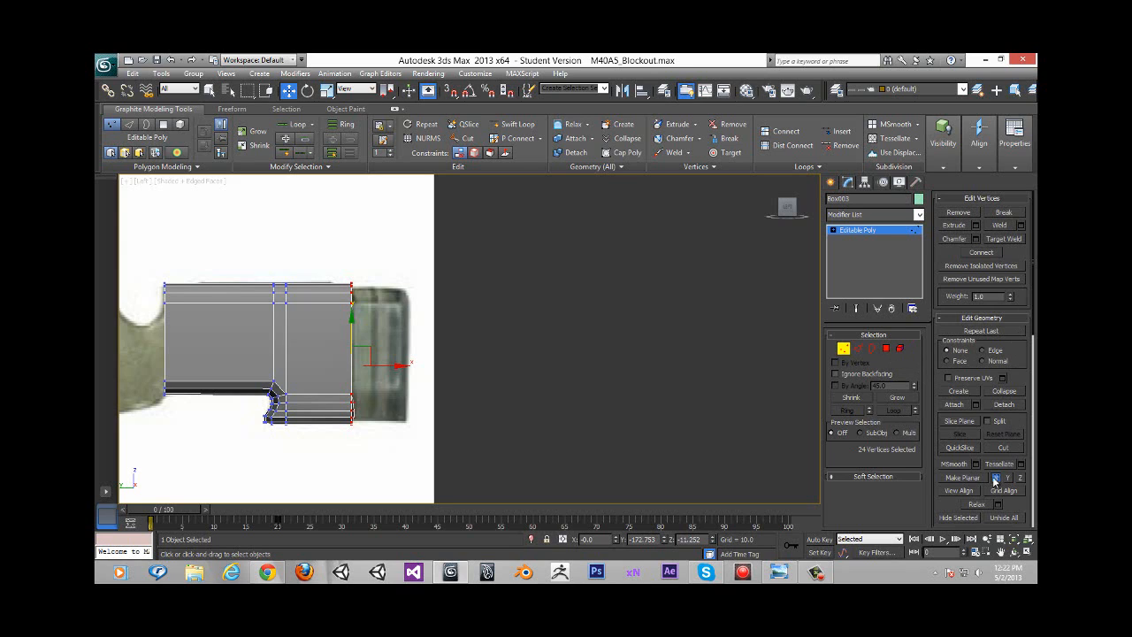
pyautogui.click(994, 479)
pyautogui.moveTo(382, 365); pyautogui.dragTo(442, 369)
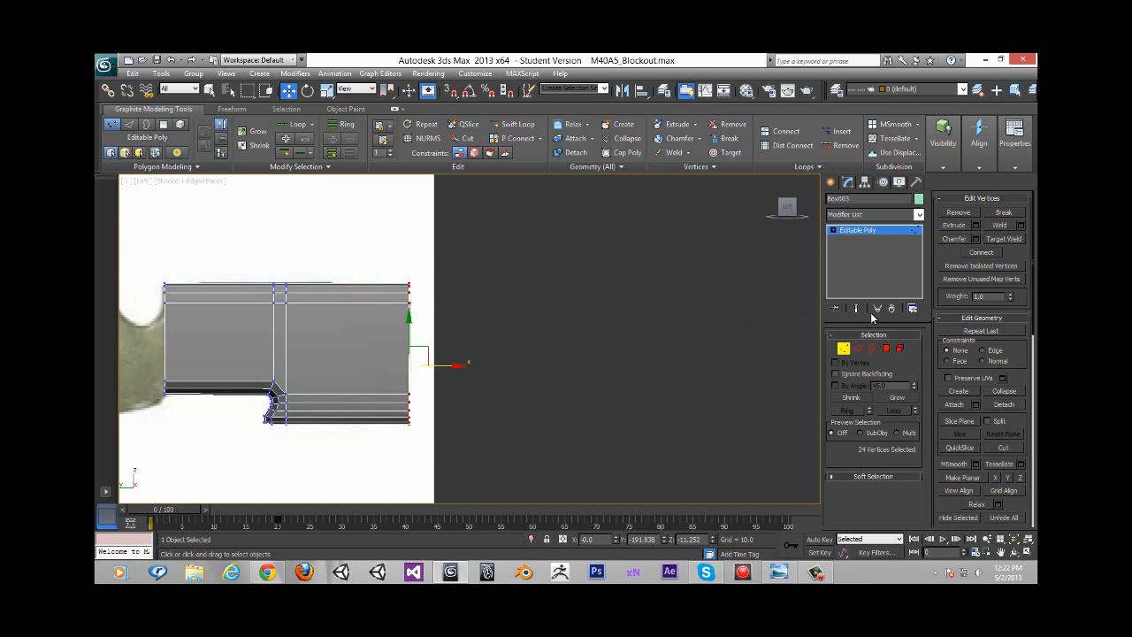
pyautogui.click(859, 349)
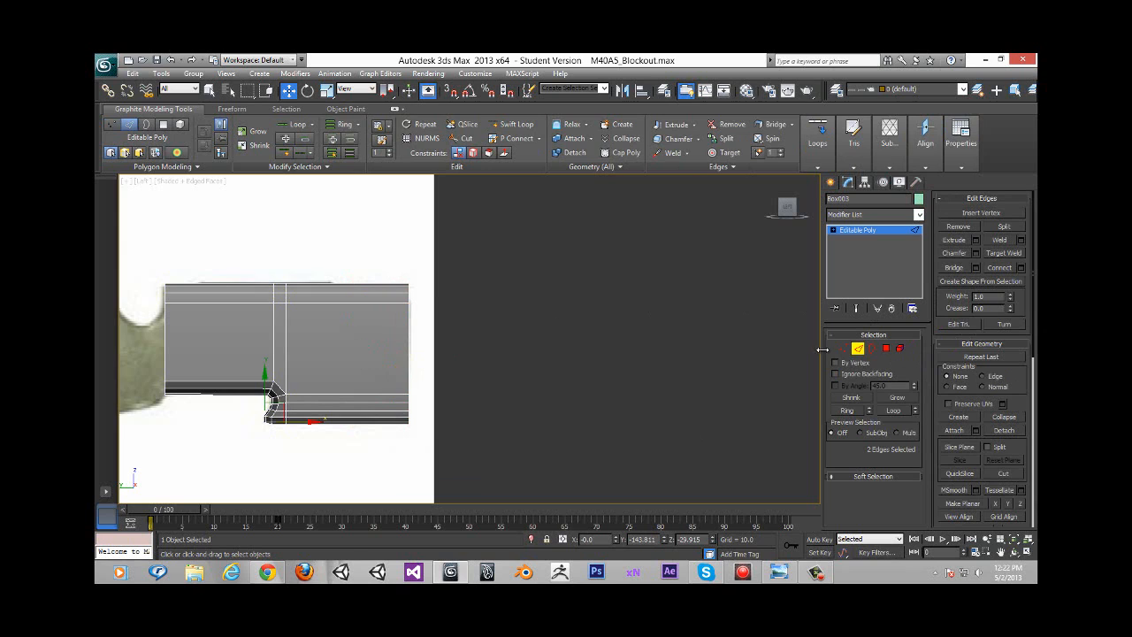
pyautogui.hotkey('ctrl', 'z')
pyautogui.click(842, 348)
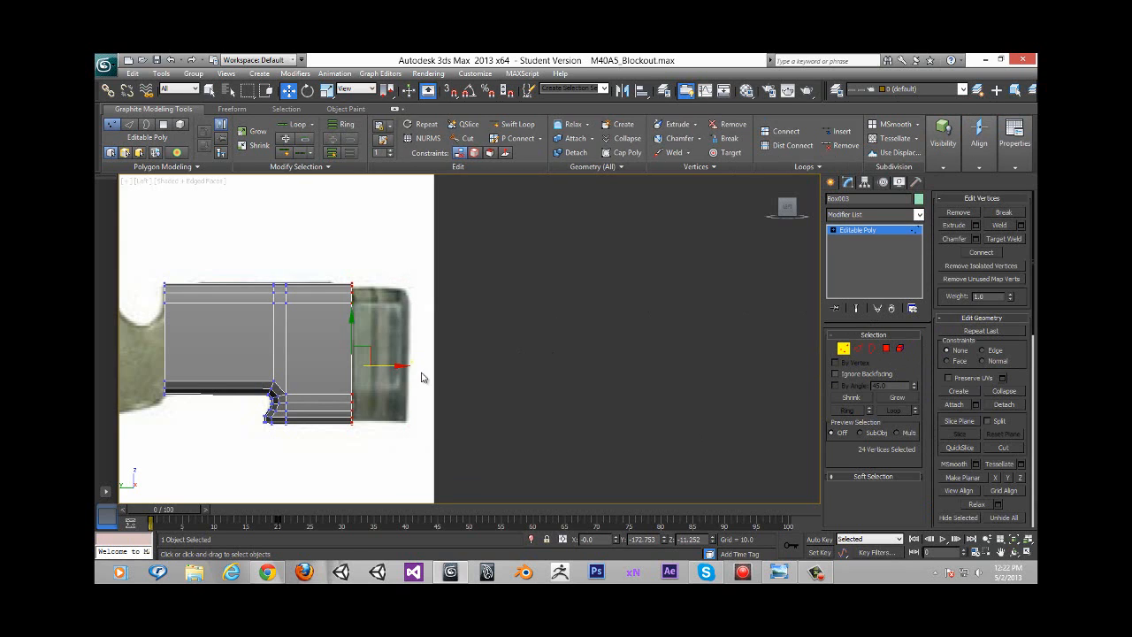
# Step: Move the rear-end vertices in X to the reference's butt edge, and chamfer the end's outer edge loop by 1.0 with 1 segment
pyautogui.moveTo(388, 366); pyautogui.dragTo(446, 368)
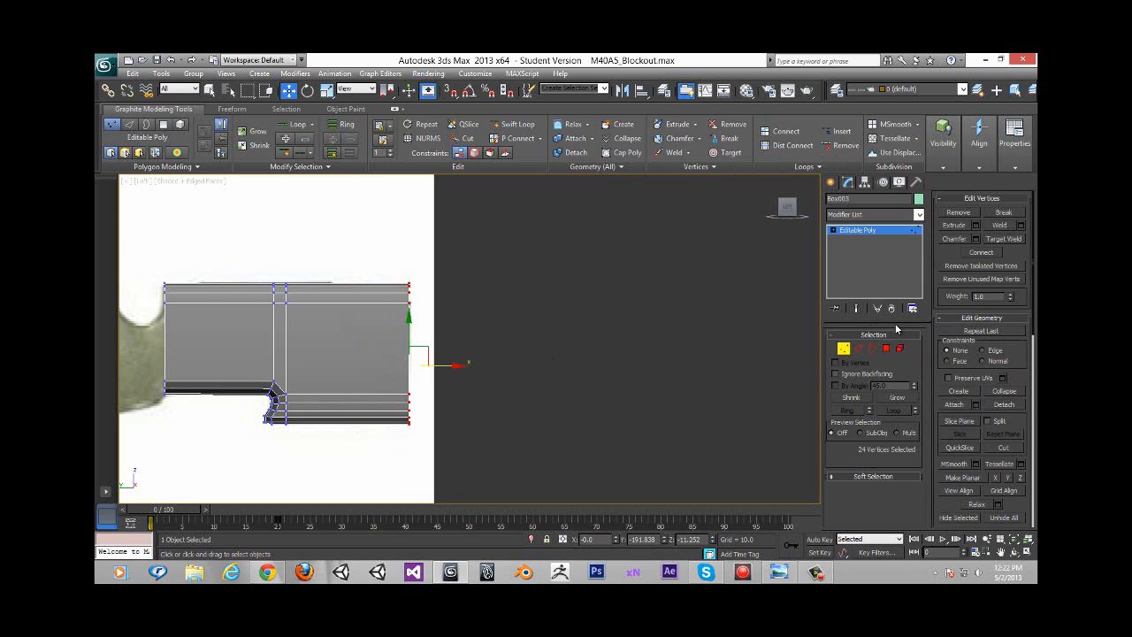
pyautogui.click(857, 349)
pyautogui.keyDown('alt'); pyautogui.moveTo(695, 301); pyautogui.dragTo(545, 331, button='middle'); pyautogui.keyUp('alt')
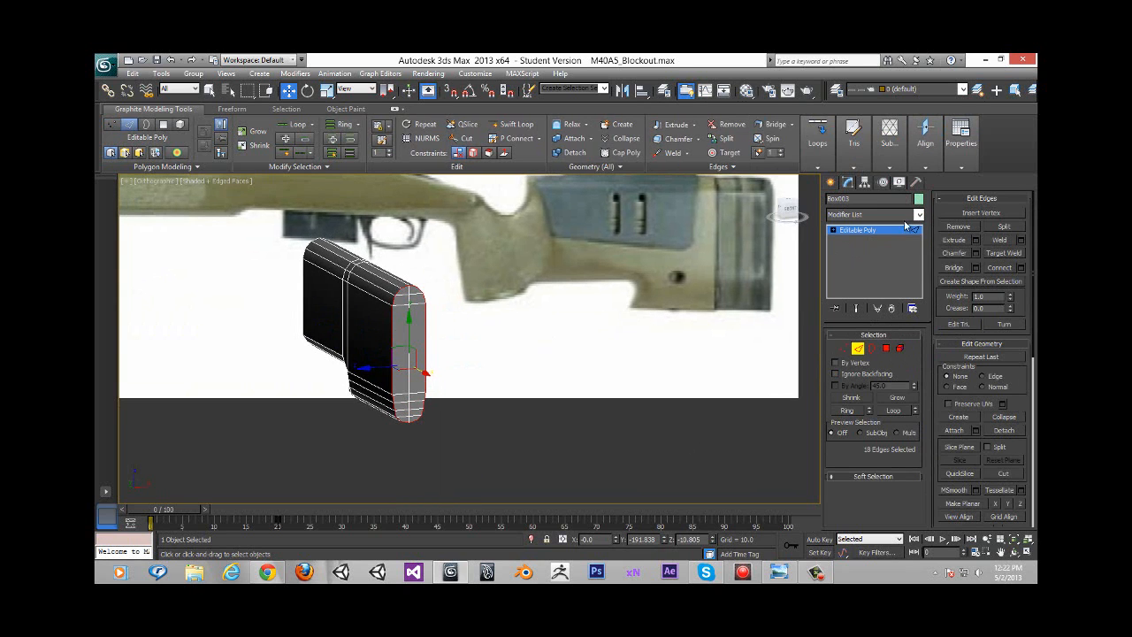
pyautogui.click(976, 253)
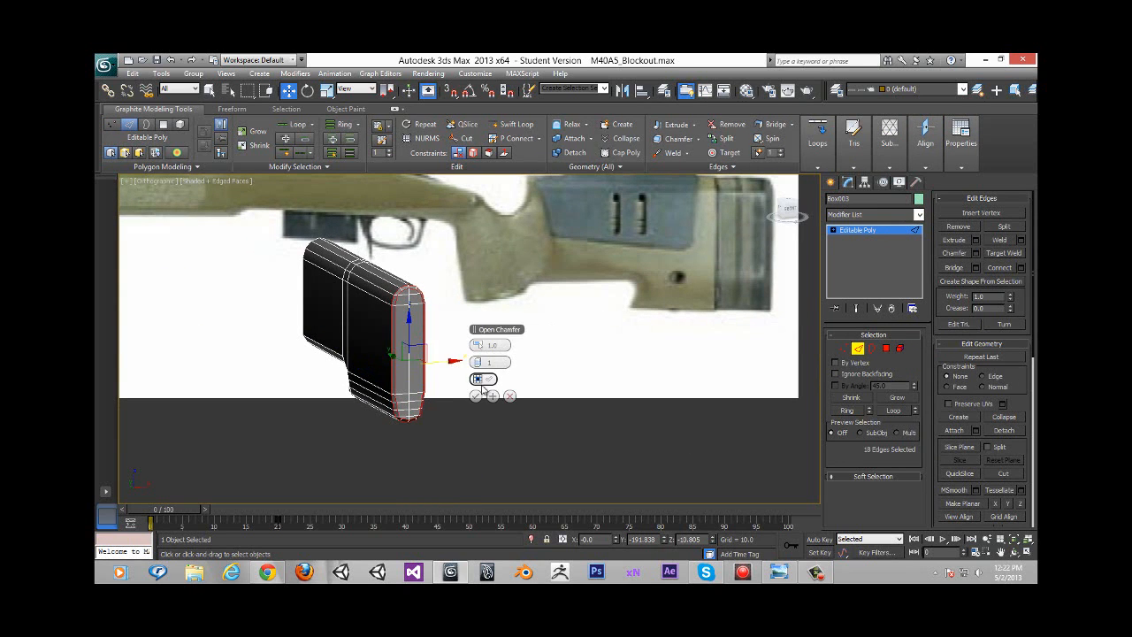
pyautogui.click(482, 381)
pyautogui.click(475, 395)
# Step: In the left view, switch to vertex editing and set the timeline to frame 25 to see the stock reference through the mesh
pyautogui.keyDown('alt'); pyautogui.moveTo(440, 376); pyautogui.dragTo(533, 344, button='middle'); pyautogui.keyUp('alt')
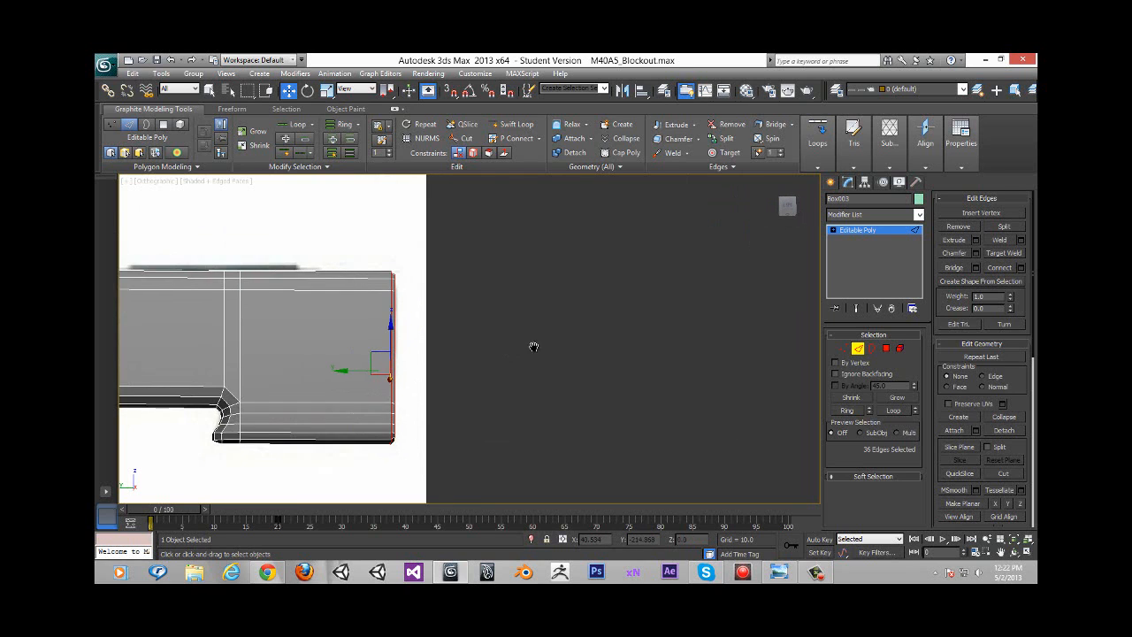
pyautogui.moveTo(369, 357); pyautogui.dragTo(667, 293, button='middle')
pyautogui.click(788, 211)
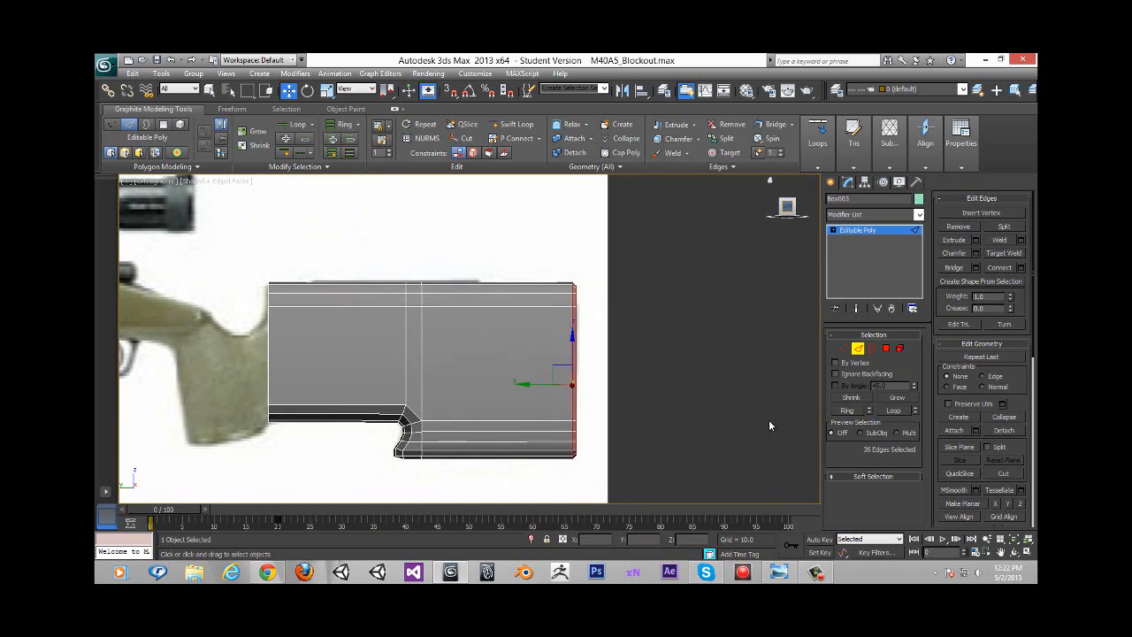
pyautogui.click(827, 578)
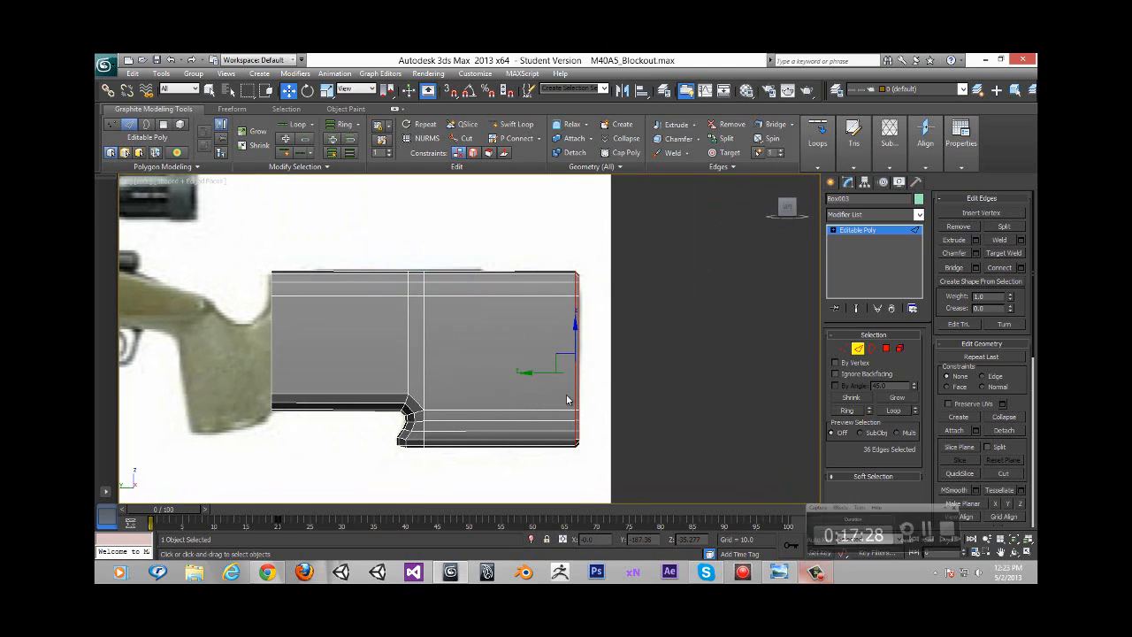
pyautogui.click(844, 348)
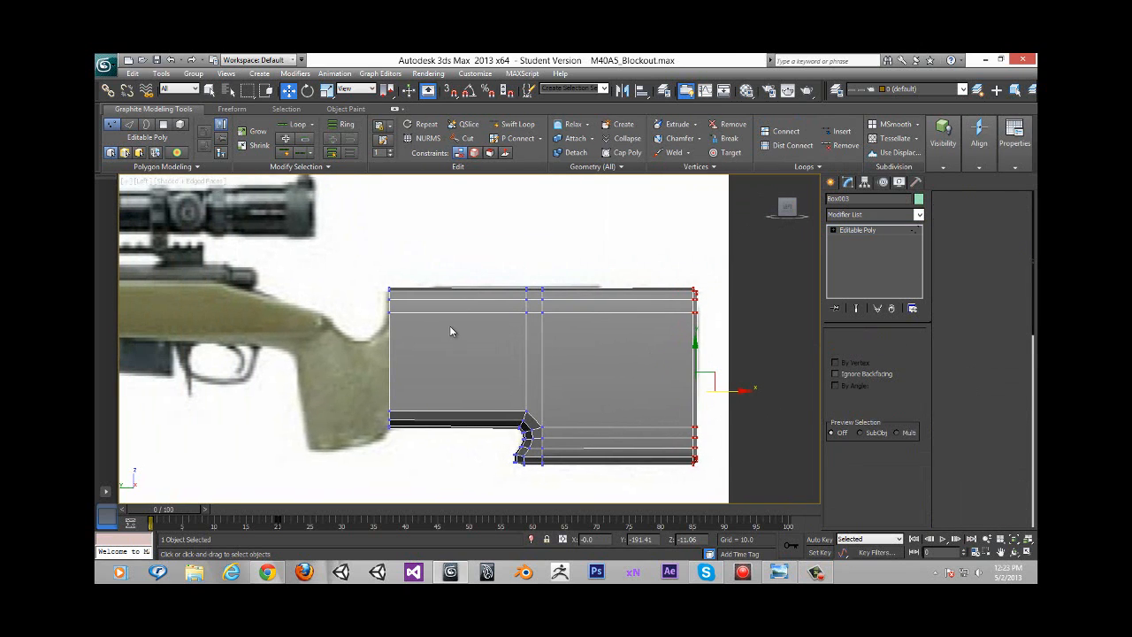
pyautogui.click(317, 506)
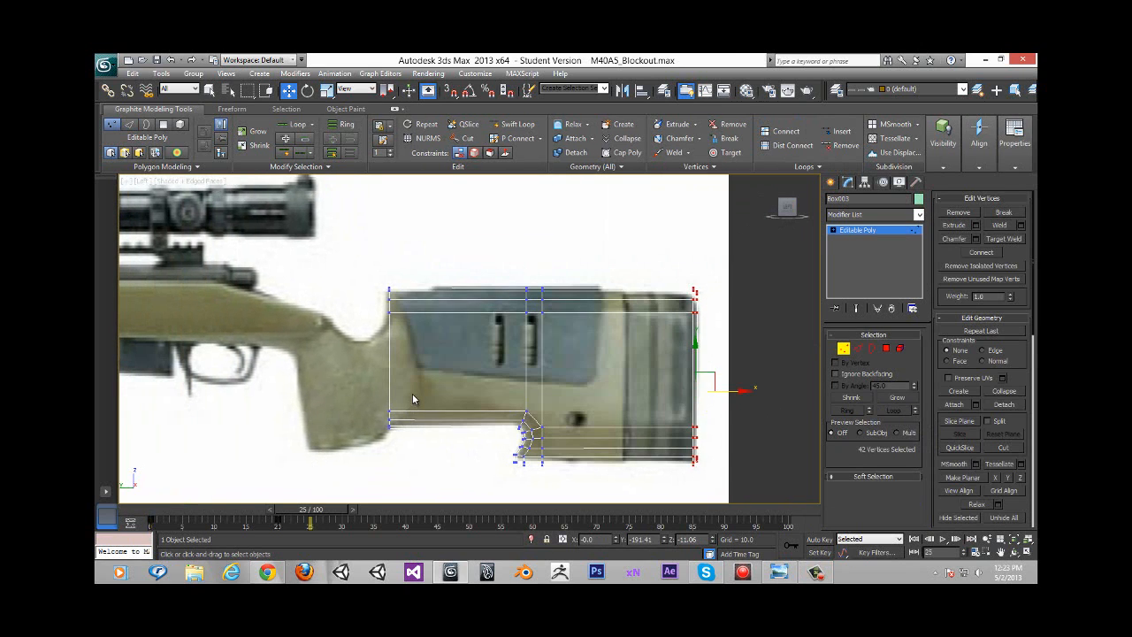
pyautogui.scroll(2, 412, 393)
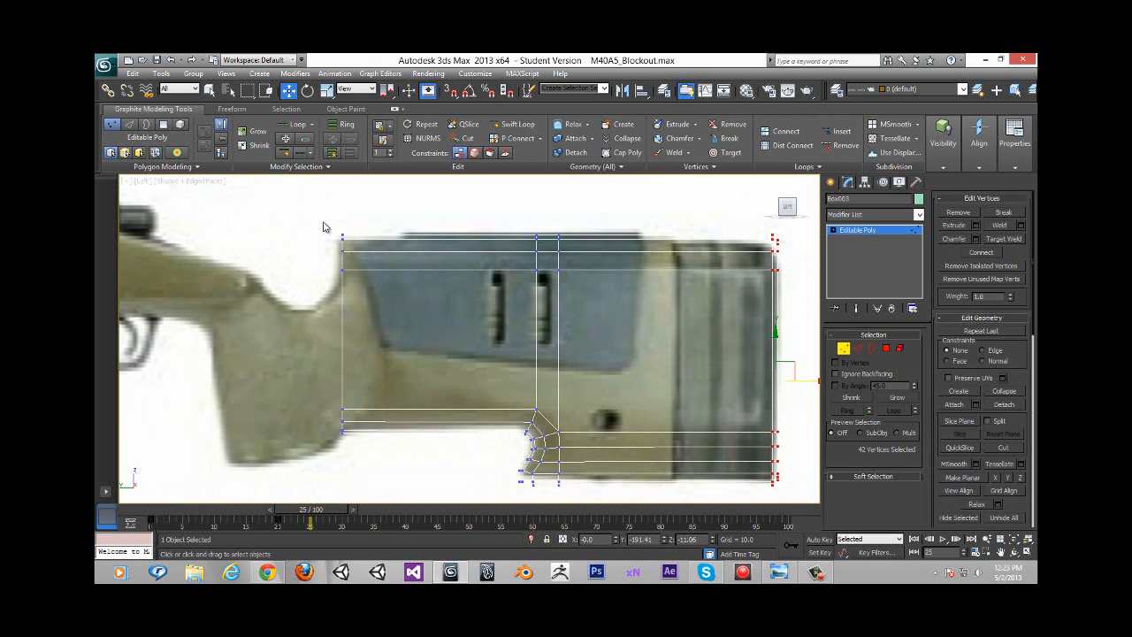
# Step: Reposition the upper rows of front-end vertices in X to follow the curved front outline of the cheek piece
pyautogui.moveTo(367, 285); pyautogui.dragTo(329, 223)
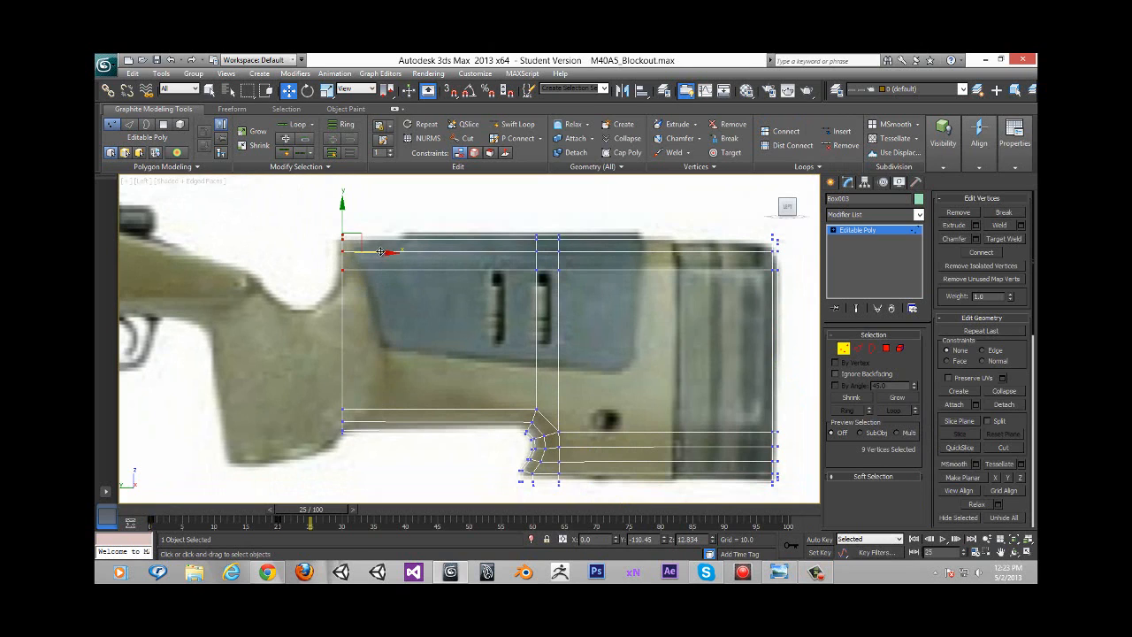
pyautogui.moveTo(381, 254)
pyautogui.mouseDown()
pyautogui.moveTo(400, 259)
pyautogui.moveTo(380, 244)
pyautogui.mouseUp()
pyautogui.moveTo(319, 221); pyautogui.dragTo(368, 235)
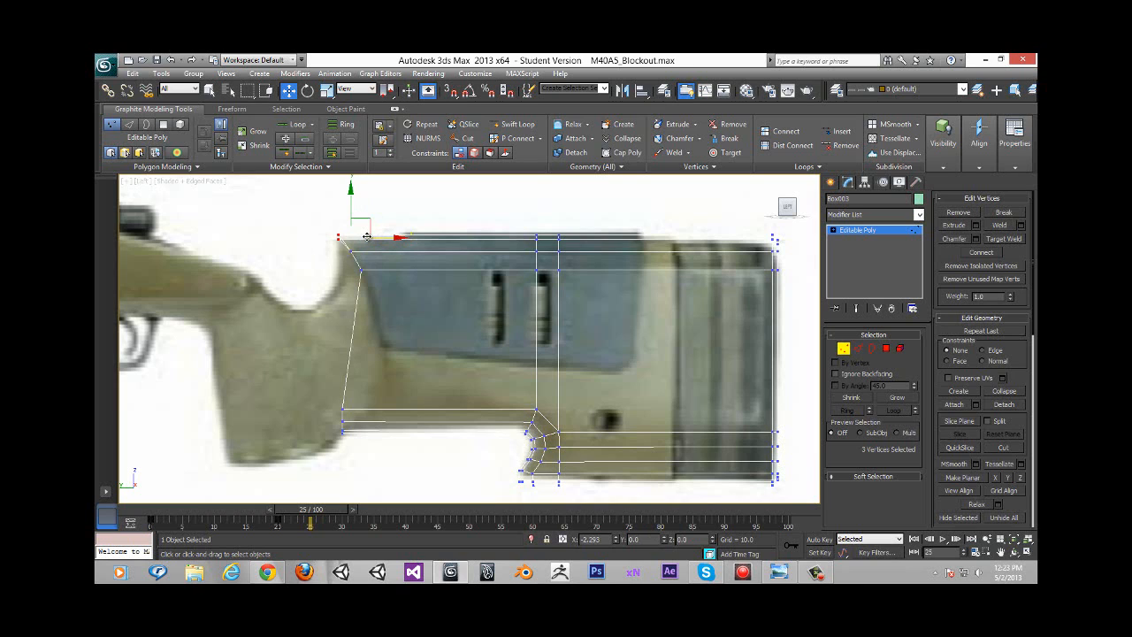
pyautogui.scroll(4, 368, 247)
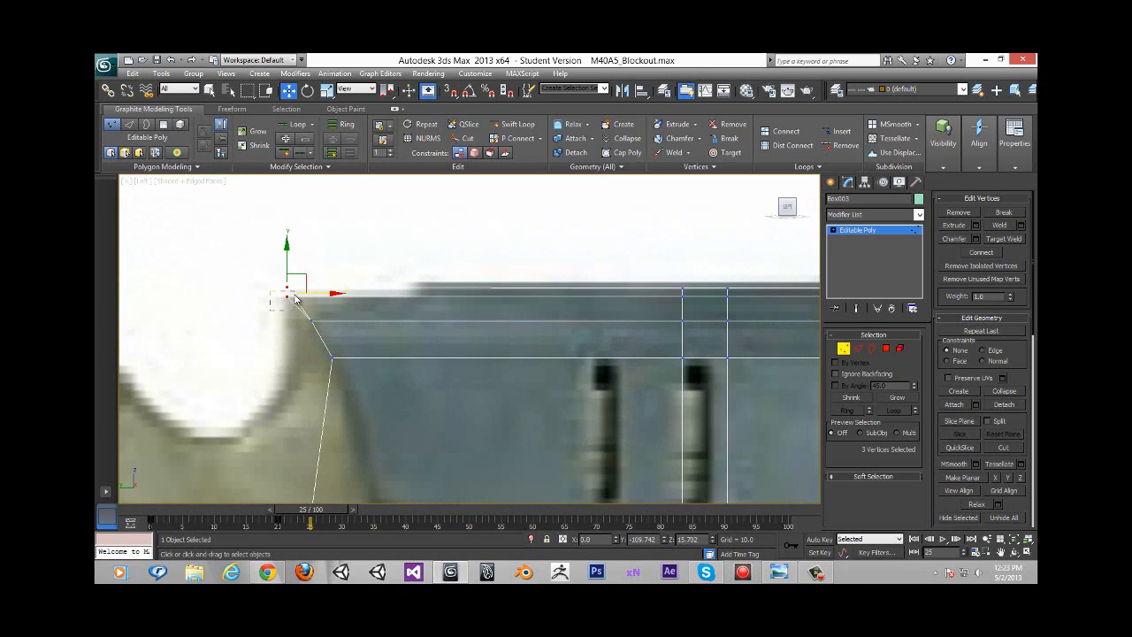
pyautogui.moveTo(295, 295); pyautogui.dragTo(321, 298)
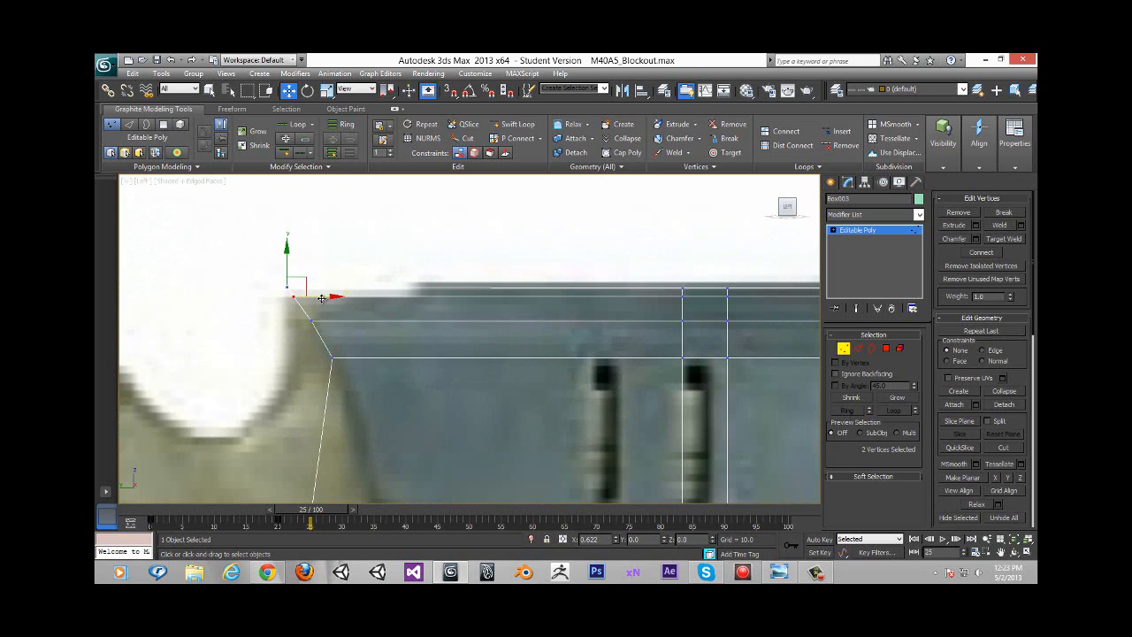
# Step: Move the nine lower front-end vertices rearward in X to continue the slanted front edge below the cheek piece
pyautogui.scroll(-2, 341, 379)
pyautogui.moveTo(327, 374); pyautogui.dragTo(338, 225, button='middle')
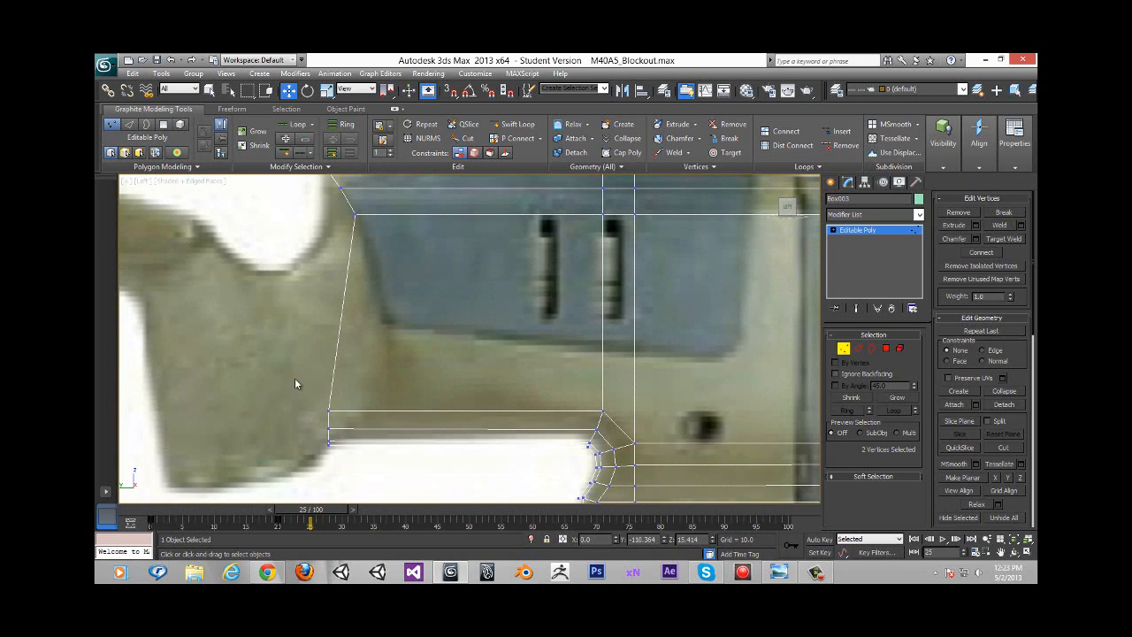
pyautogui.moveTo(369, 445); pyautogui.dragTo(429, 432)
pyautogui.moveTo(503, 239); pyautogui.dragTo(446, 265, button='middle')
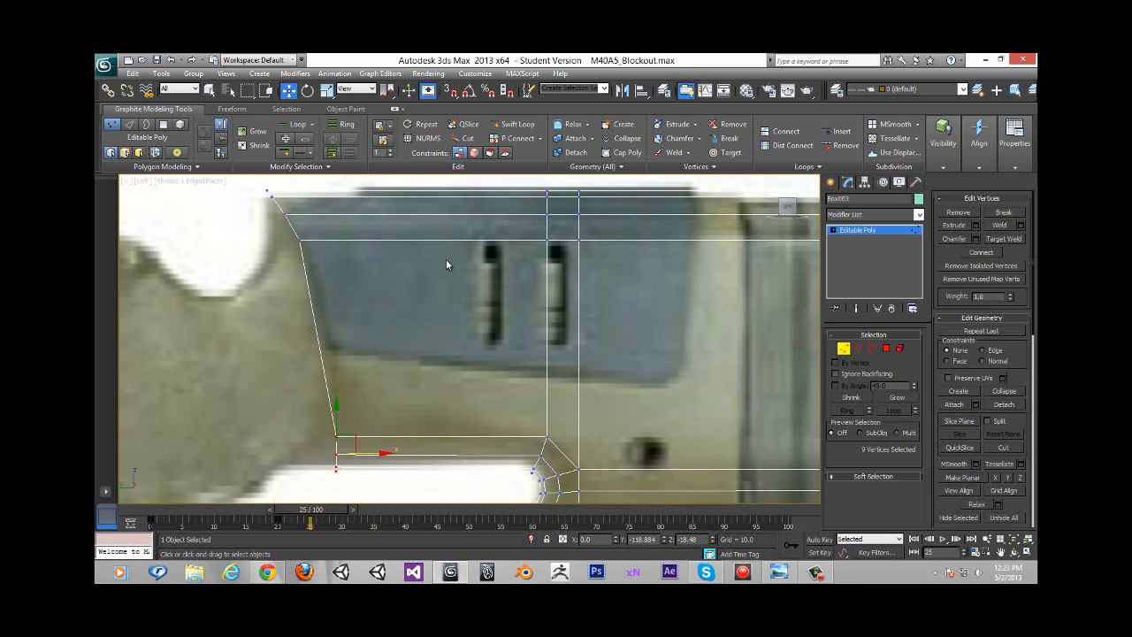
# Step: Insert a lengthwise edge loop with Swift Loop across the stock's side near the cheek piece's lower edge, and return to the Move tool
pyautogui.click(513, 124)
pyautogui.click(566, 327)
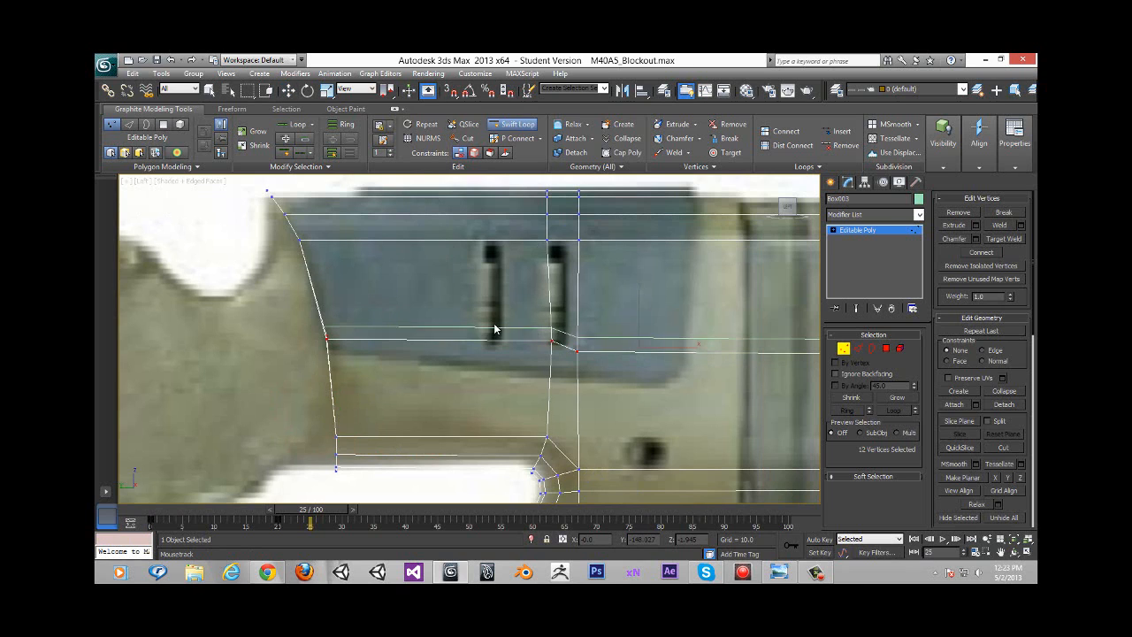
pyautogui.press('w')
pyautogui.moveTo(337, 333); pyautogui.dragTo(303, 353, button='middle')
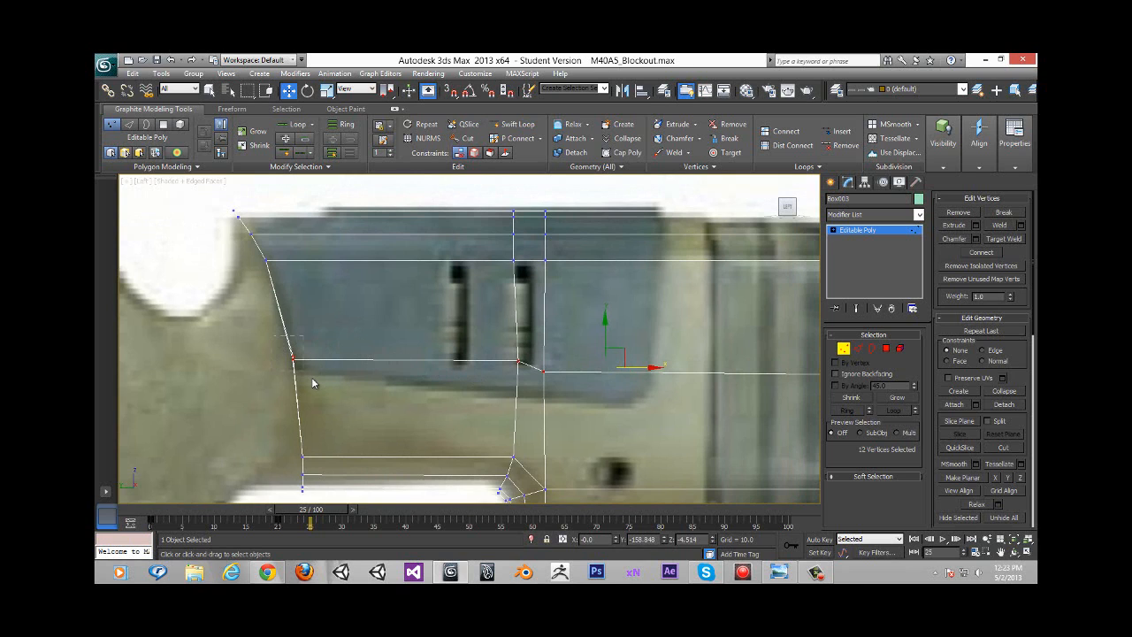
# Step: Select all vertices of the new lengthwise loop, make them planar in Y, and raise the row slightly
pyautogui.moveTo(281, 346); pyautogui.dragTo(312, 376)
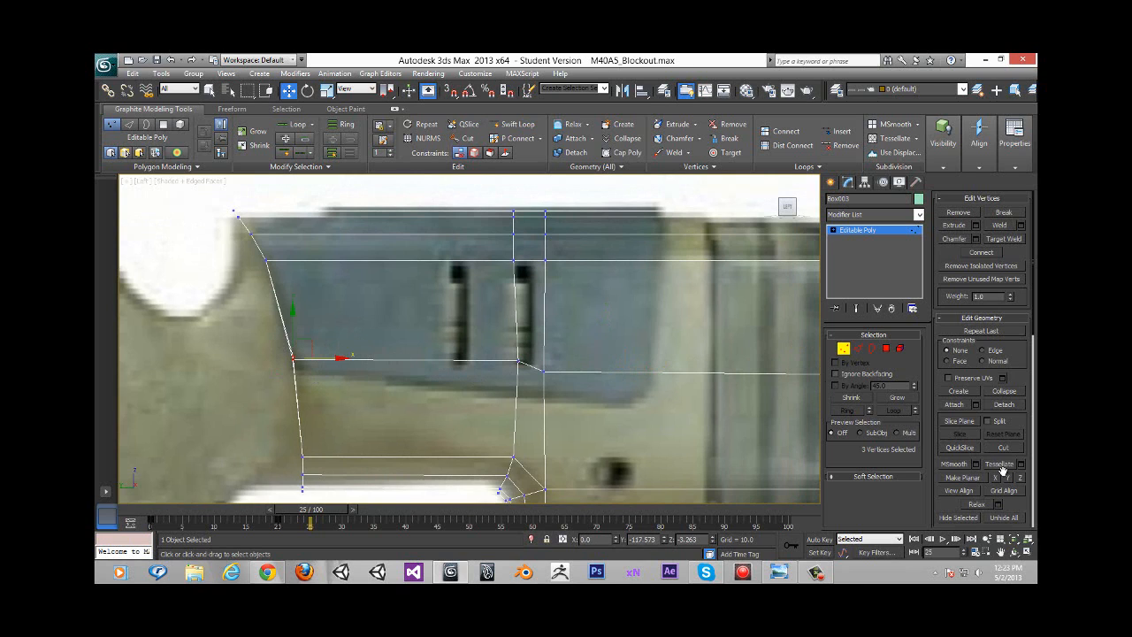
pyautogui.scroll(-4, 449, 366)
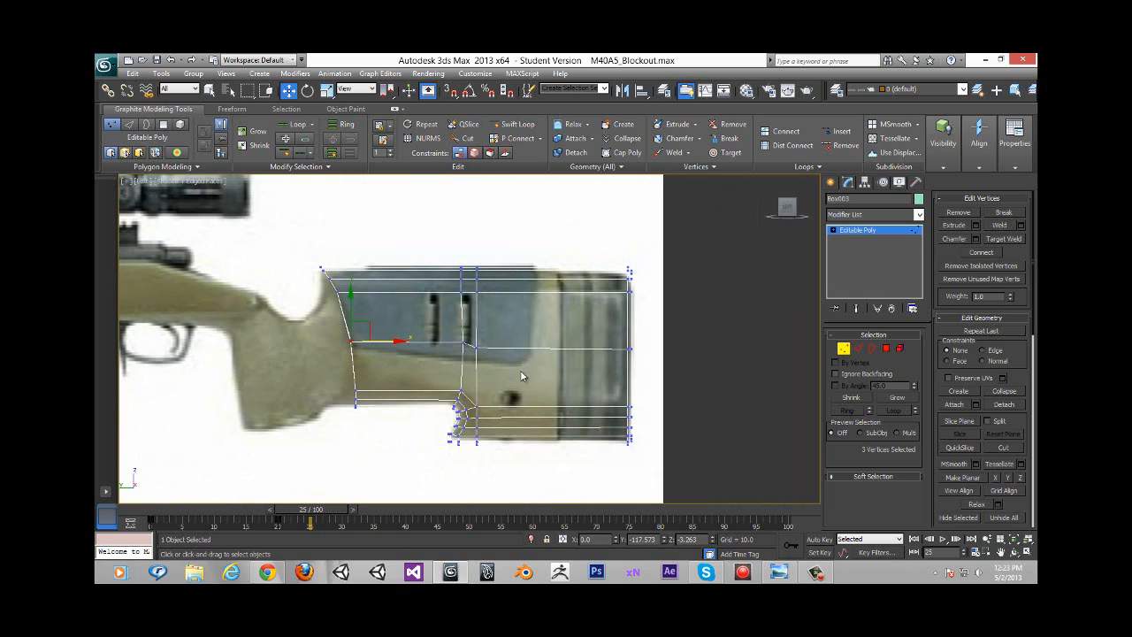
pyautogui.moveTo(649, 368); pyautogui.dragTo(652, 369)
pyautogui.click(1008, 478)
pyautogui.scroll(3, 516, 324)
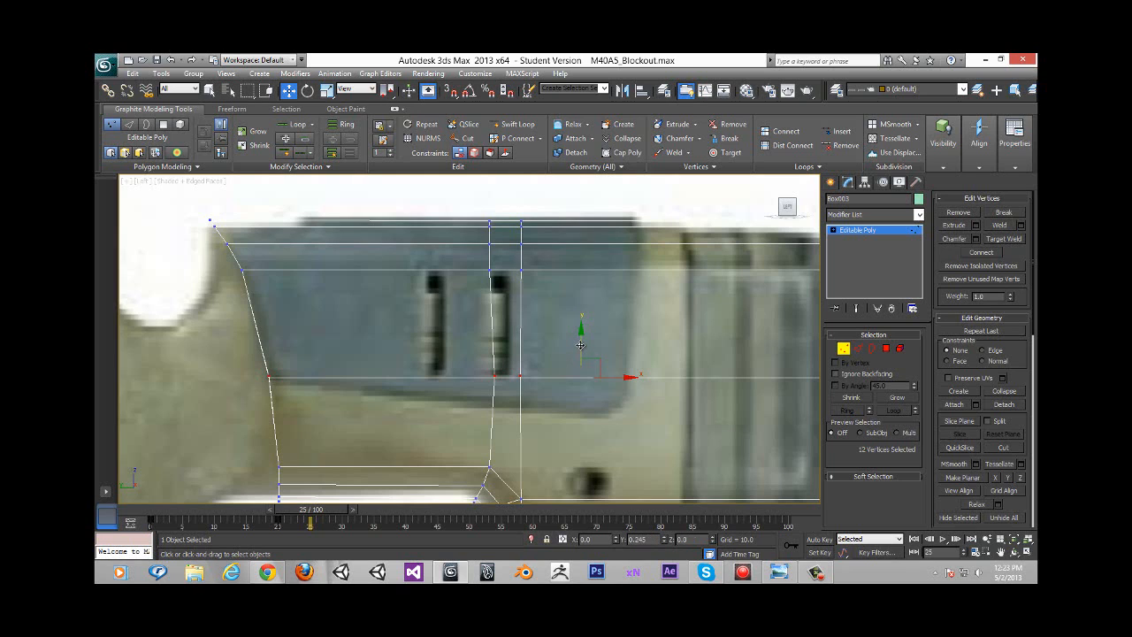
pyautogui.moveTo(580, 348); pyautogui.dragTo(580, 344)
pyautogui.moveTo(356, 300); pyautogui.dragTo(368, 298, button='middle')
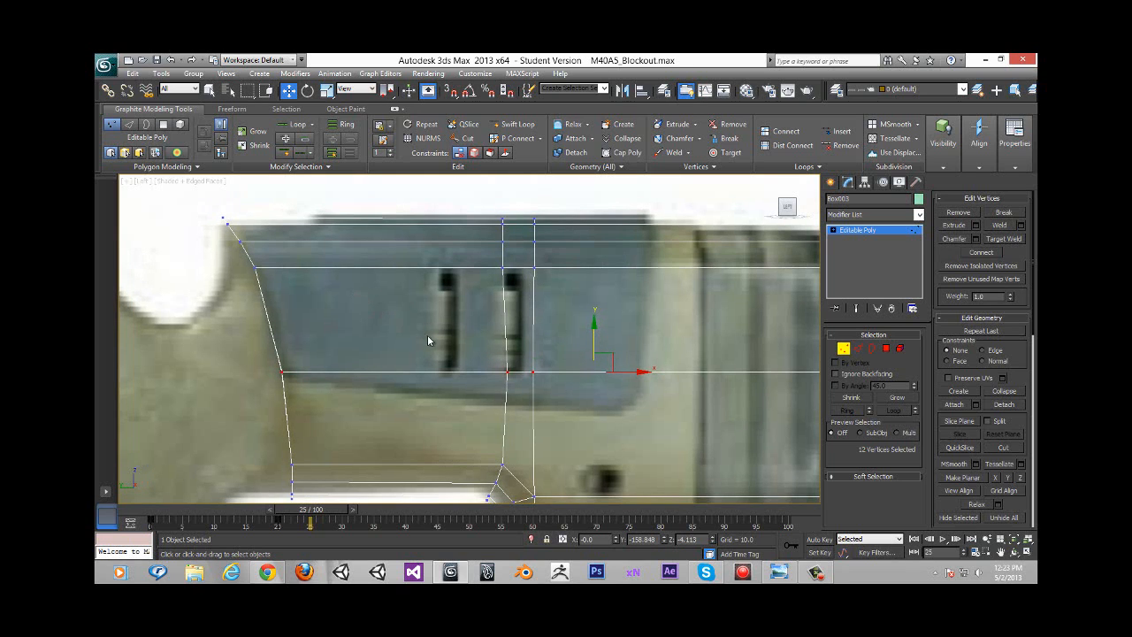
# Step: Add two more lengthwise Swift Loops, one midway above the leveled row and one between it and the lower edge
pyautogui.click(518, 123)
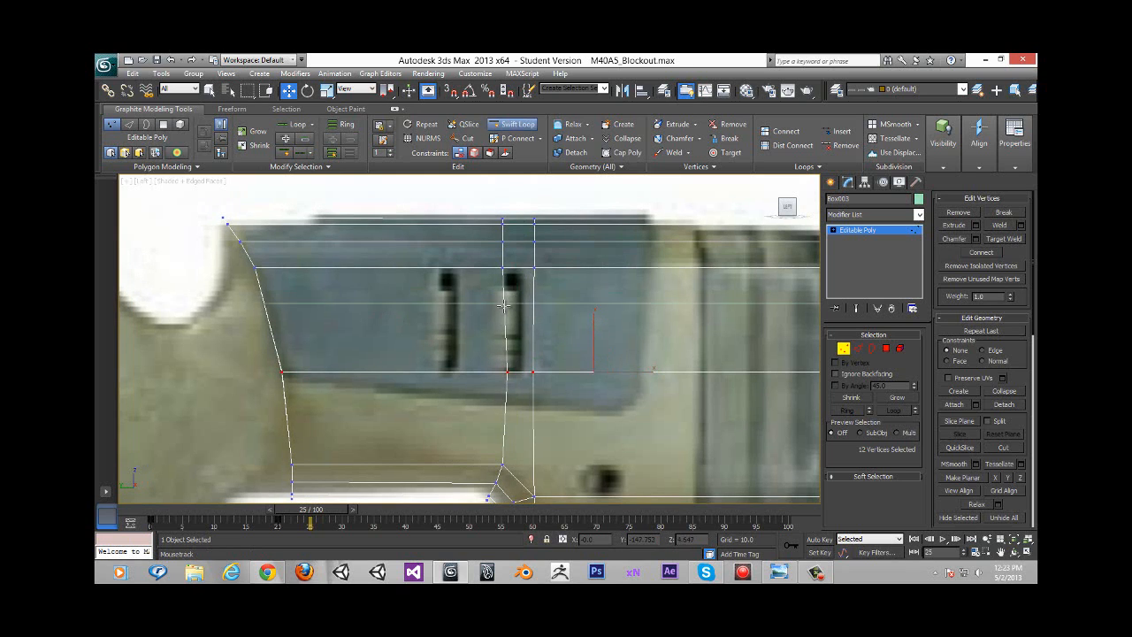
pyautogui.click(509, 323)
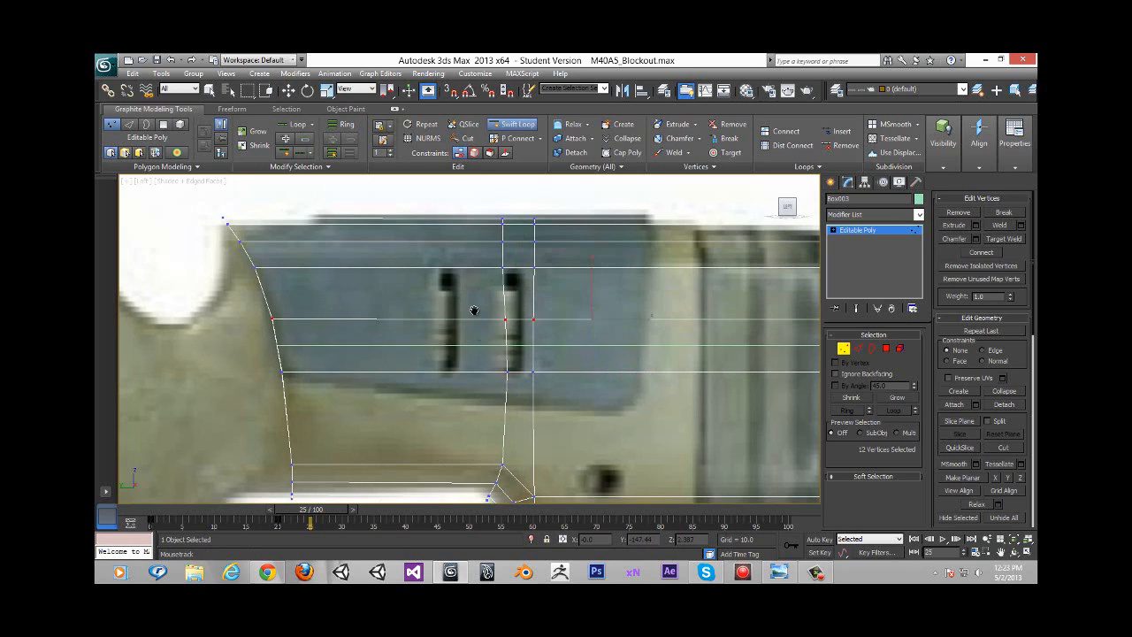
pyautogui.moveTo(475, 308); pyautogui.dragTo(470, 270, button='middle')
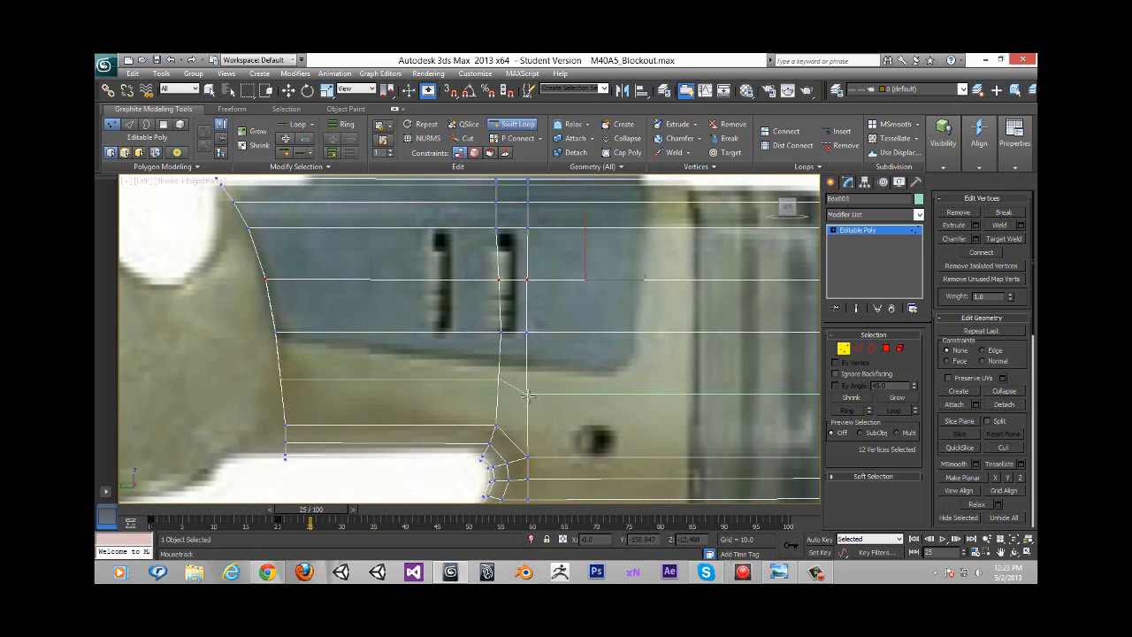
pyautogui.click(524, 390)
pyautogui.scroll(-2, 471, 348)
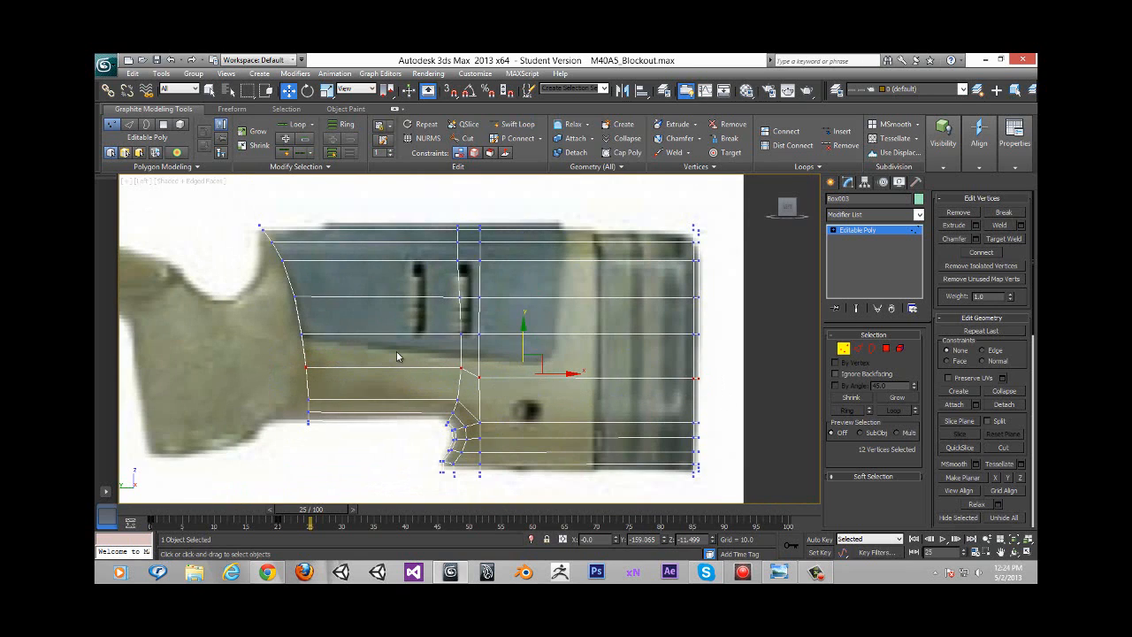
# Step: Unhide all objects in the scene and view the stock blocks at an angle
pyautogui.moveTo(396, 357); pyautogui.dragTo(603, 376, button='middle')
pyautogui.scroll(-2, 340, 347)
pyautogui.rightClick(600, 369)
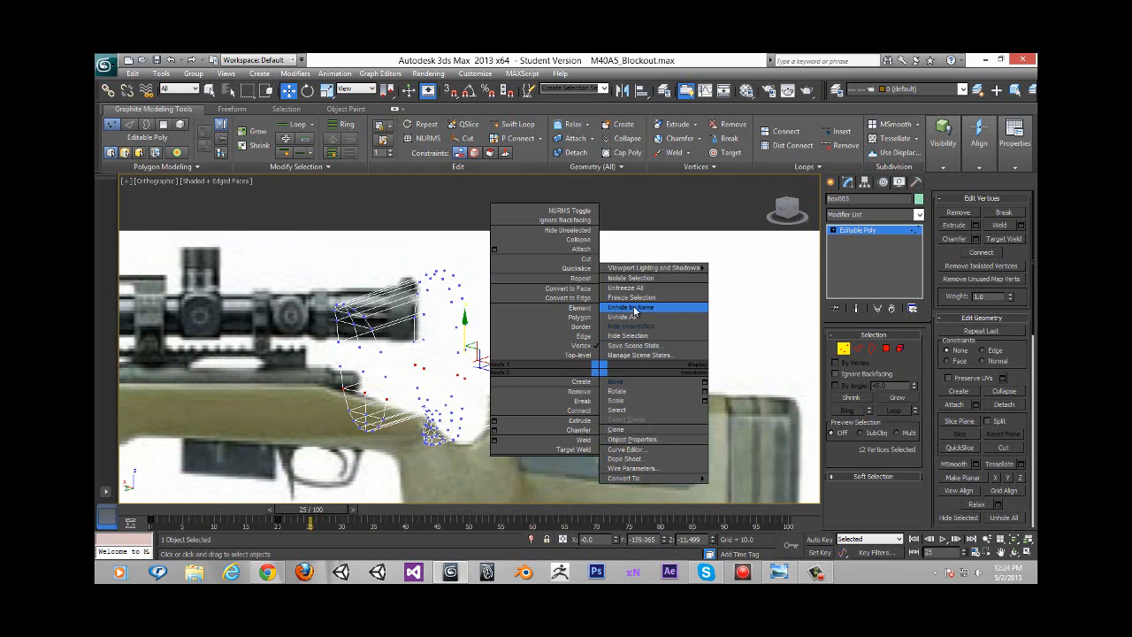
pyautogui.click(634, 317)
pyautogui.scroll(-2, 514, 361)
pyautogui.keyDown('alt'); pyautogui.moveTo(514, 361); pyautogui.dragTo(358, 386, button='middle'); pyautogui.keyUp('alt')
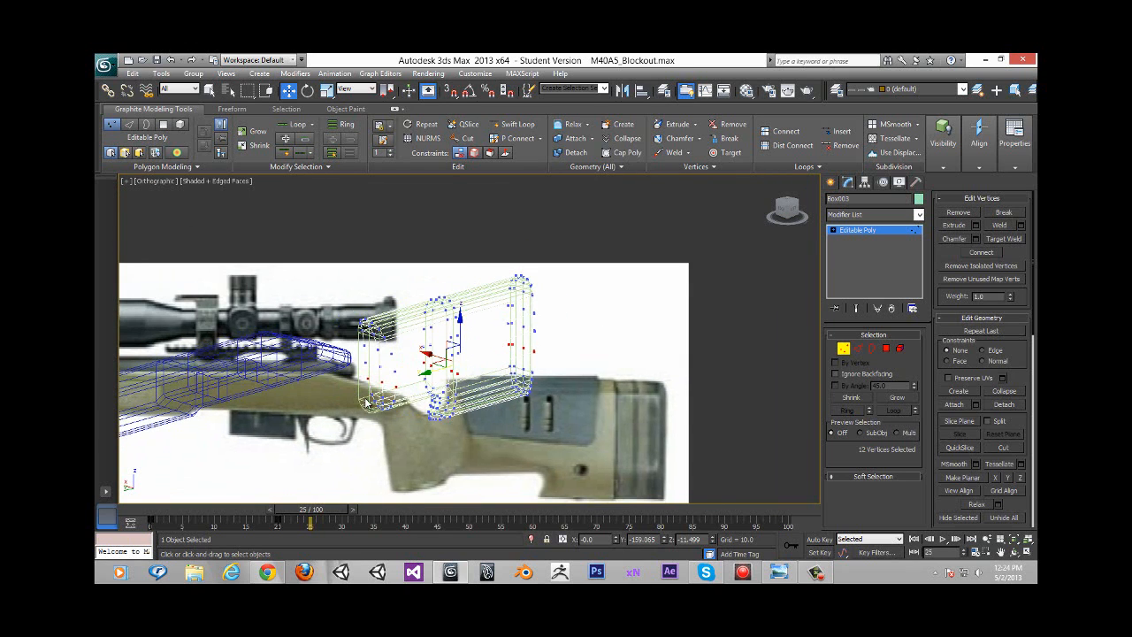
# Step: Leave vertex editing on the buttstock and return the timeline to frame 0 so the meshes display solid
pyautogui.click(841, 350)
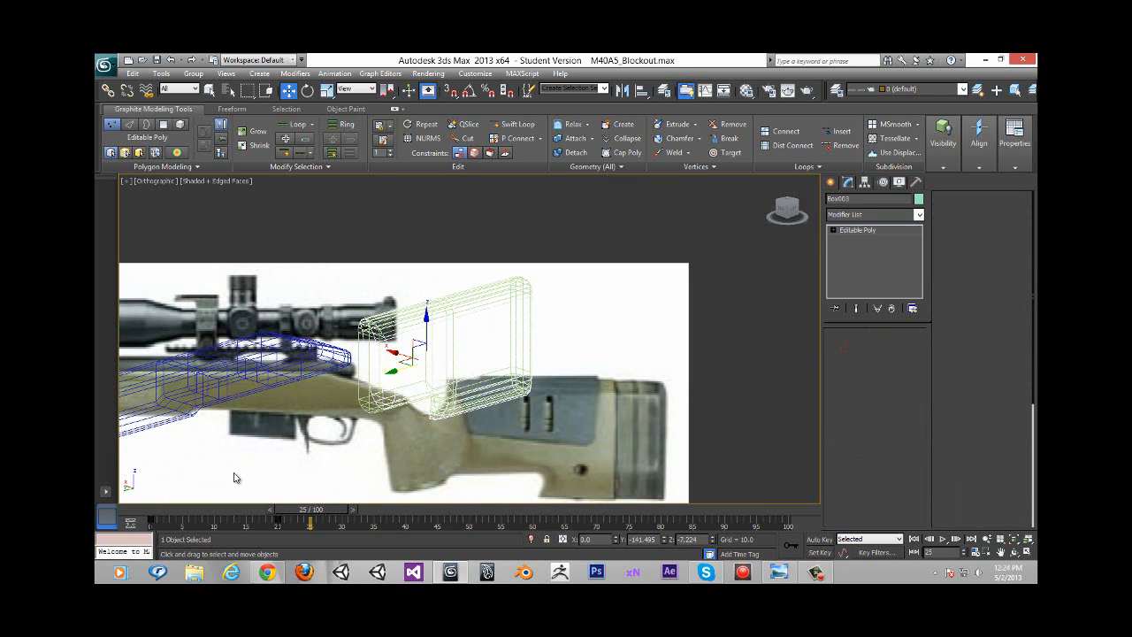
pyautogui.moveTo(310, 511); pyautogui.dragTo(146, 510)
pyautogui.press('w')
pyautogui.moveTo(471, 365); pyautogui.dragTo(449, 372, button='middle')
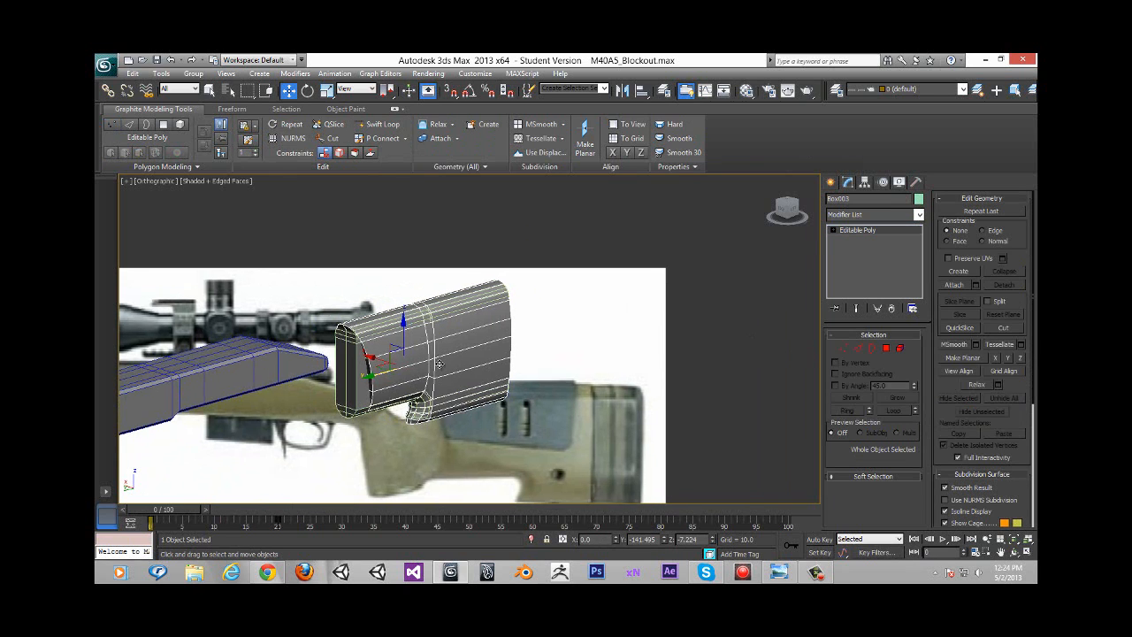
pyautogui.scroll(2, 448, 372)
# Step: Hide the older box overlapping the new buttstock, and inspect the gap between the buttstock and the fore stock
pyautogui.click(399, 397)
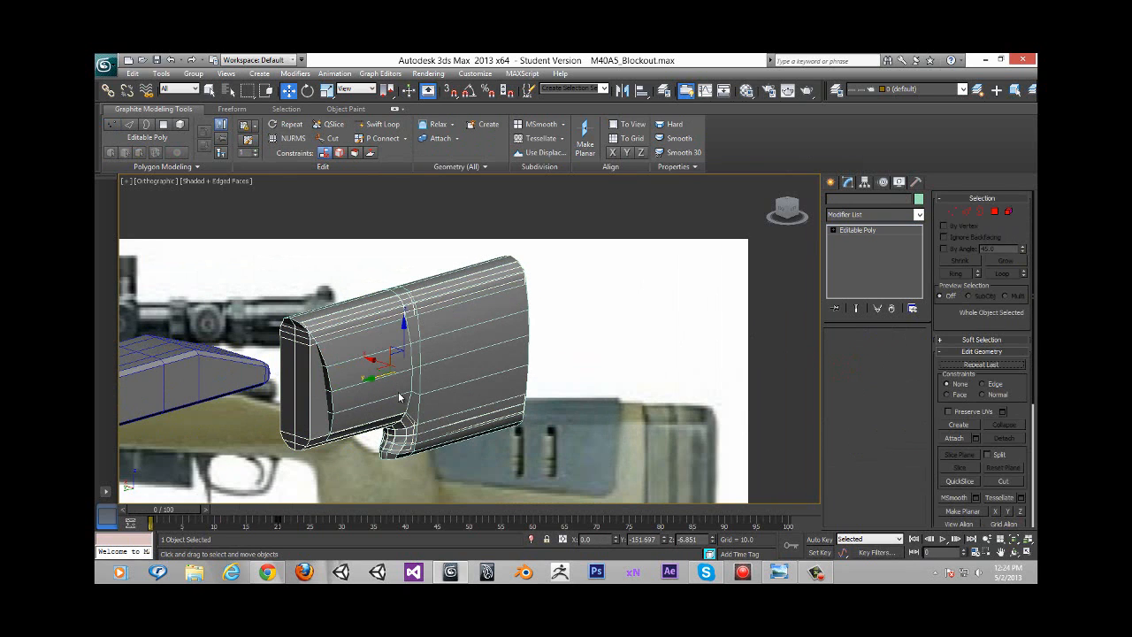
pyautogui.rightClick(488, 413)
pyautogui.click(533, 383)
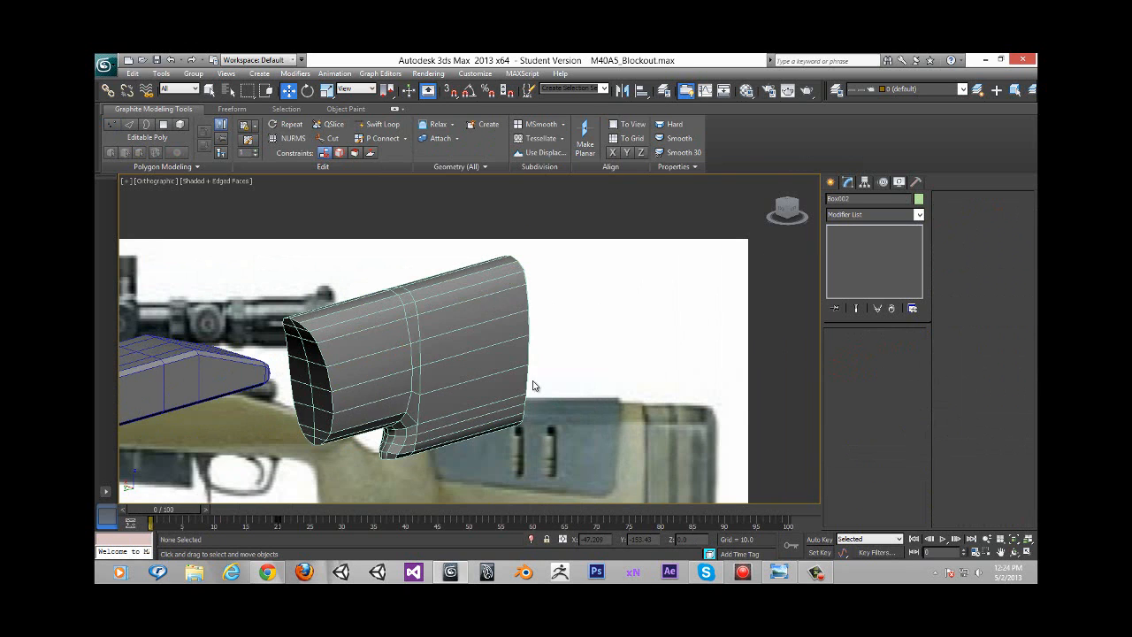
pyautogui.keyDown('alt'); pyautogui.moveTo(460, 380); pyautogui.dragTo(718, 445, button='middle'); pyautogui.keyUp('alt')
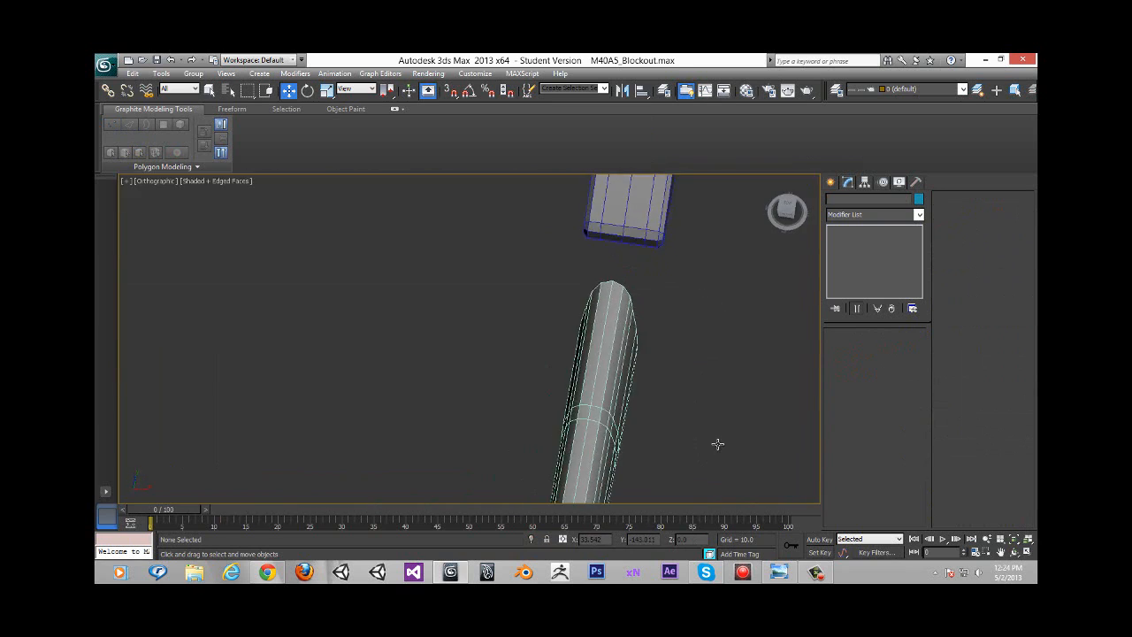
pyautogui.keyDown('alt'); pyautogui.moveTo(589, 409); pyautogui.dragTo(602, 429, button='middle'); pyautogui.keyUp('alt')
# Step: Switch to Windows Photo Viewer and browse the M40A5 reference photos to study the stock's shape from several angles
pyautogui.click(776, 573)
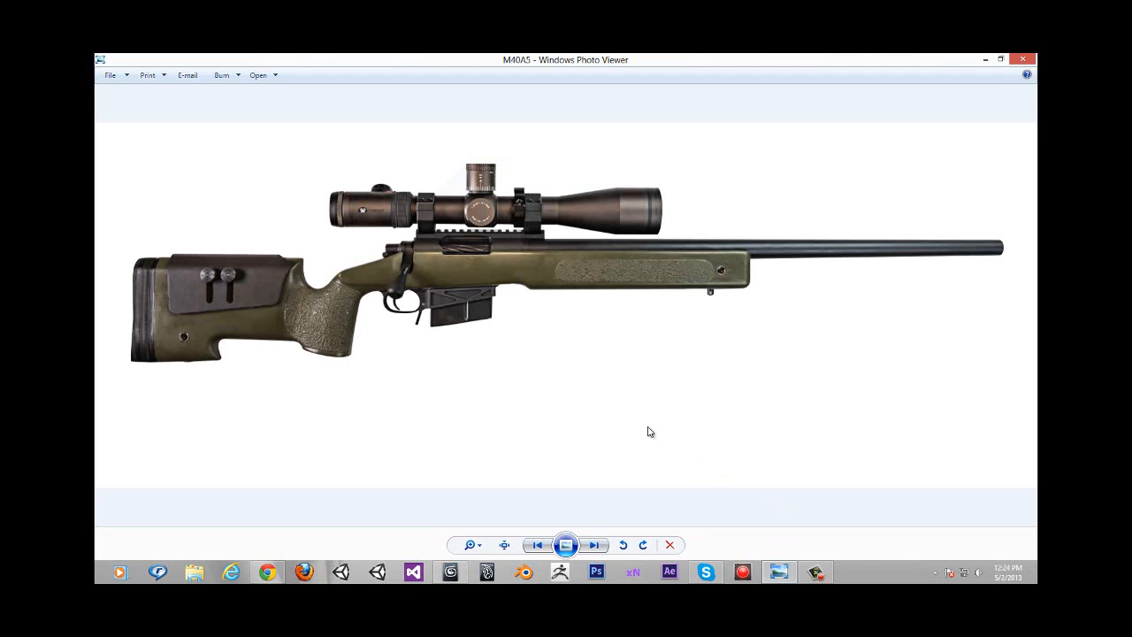
pyautogui.press('Right')
pyautogui.press('Right')
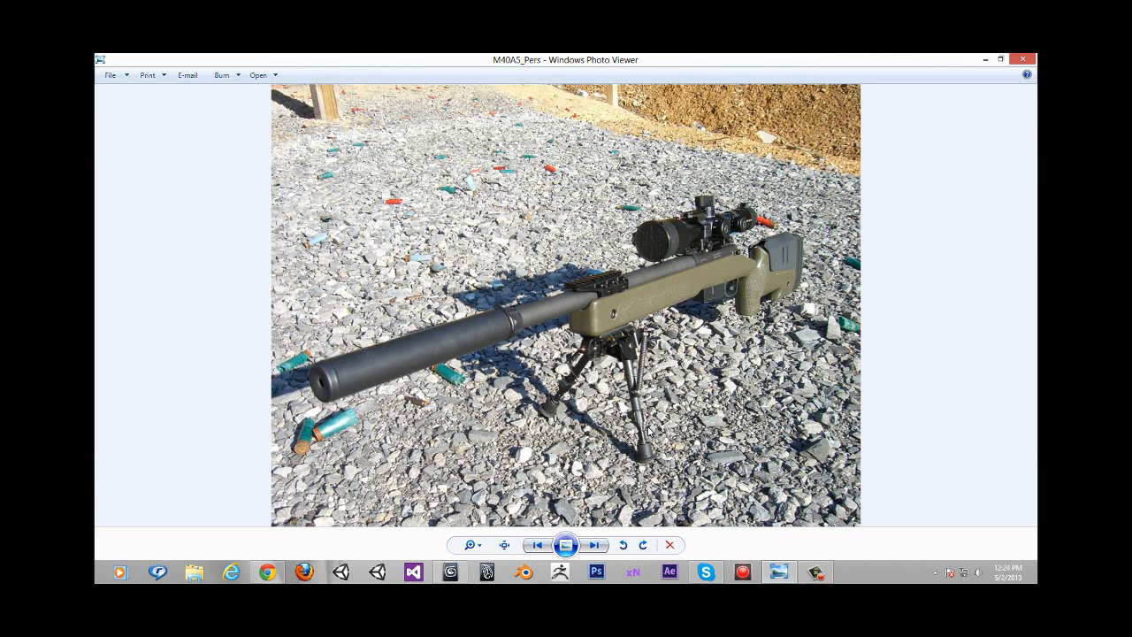
pyautogui.press('Right')
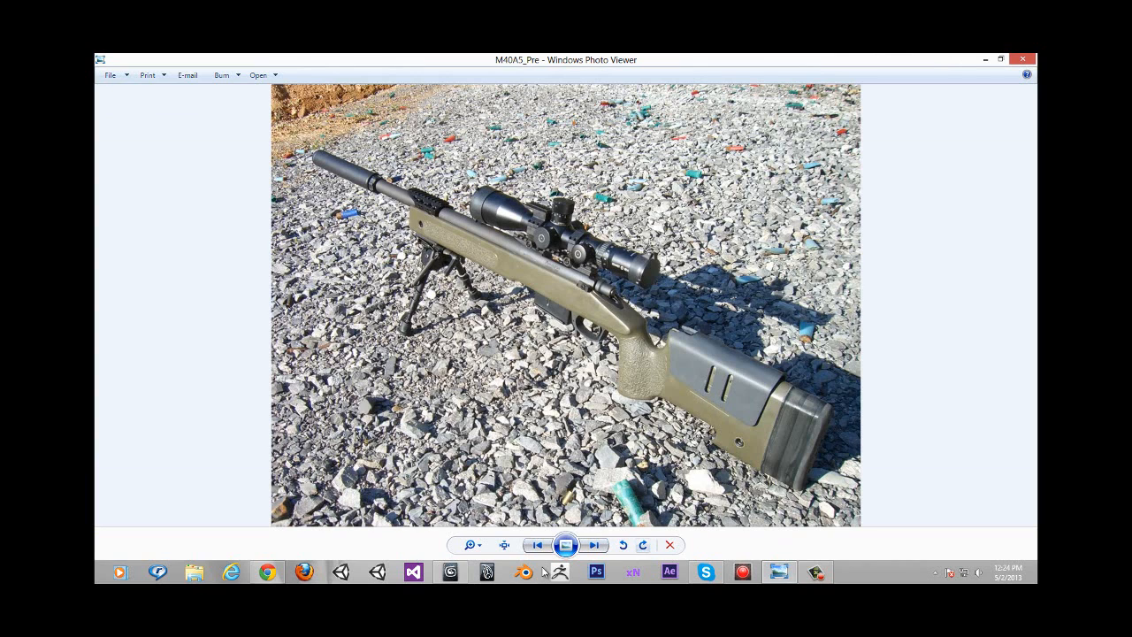
# Step: Switch back to 3ds Max and undo the last edits that bulged the buttstock's sides with a mid-height edge loop
pyautogui.click(450, 572)
pyautogui.keyDown('alt'); pyautogui.moveTo(534, 357); pyautogui.dragTo(728, 281, button='middle'); pyautogui.keyUp('alt')
pyautogui.hotkey('ctrl', 'z')
pyautogui.hotkey('ctrl', 'z')
pyautogui.hotkey('ctrl', 'z')
pyautogui.hotkey('ctrl', 'z')
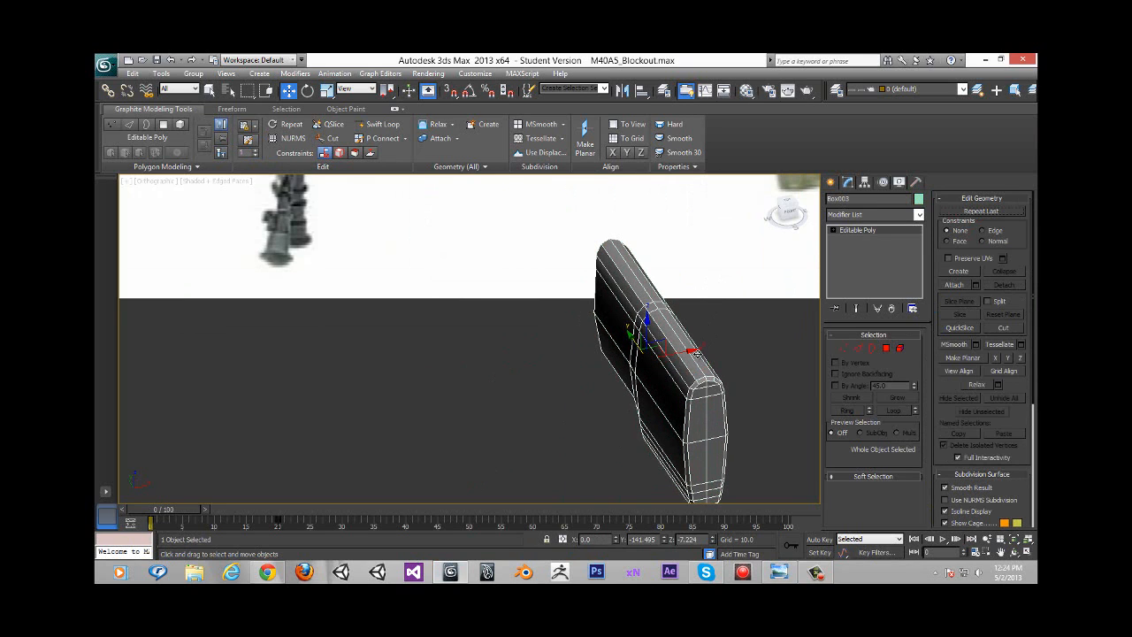
pyautogui.hotkey('ctrl', 'z')
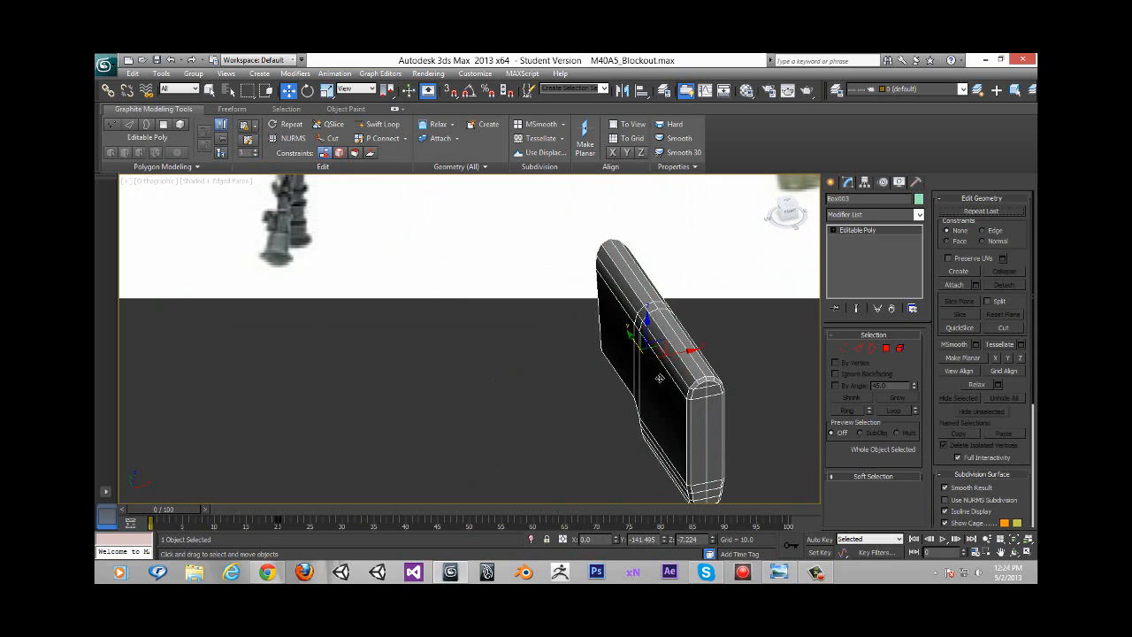
pyautogui.keyDown('alt'); pyautogui.moveTo(660, 379); pyautogui.dragTo(786, 324, button='middle'); pyautogui.keyUp('alt')
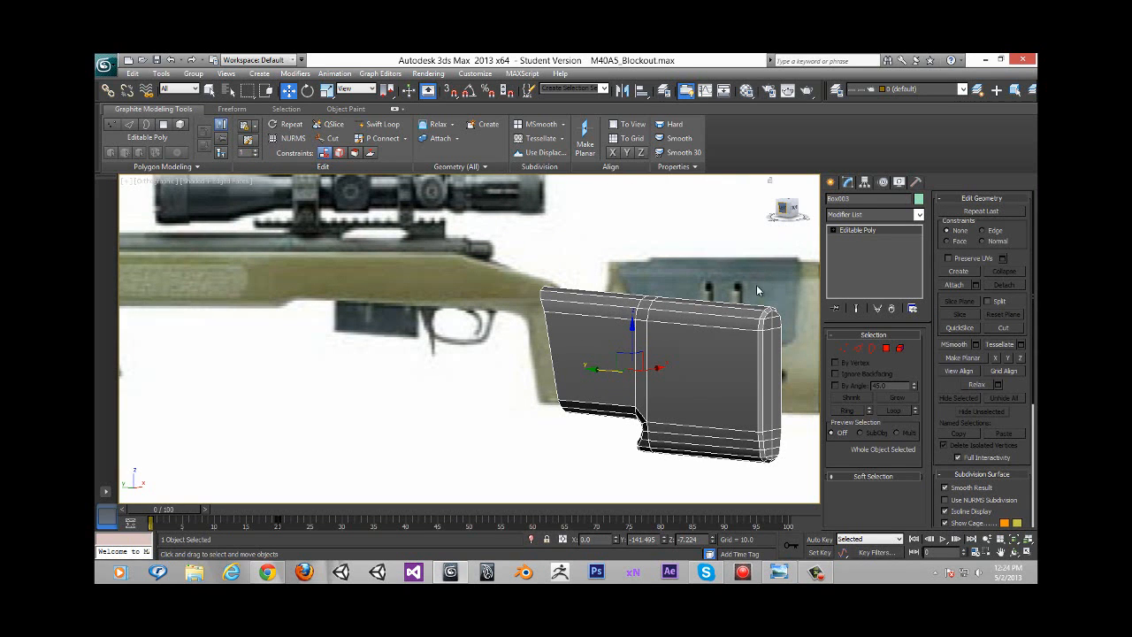
# Step: In the left view at timeline frame 28, add a horizontal Swift Loop across the buttstock near the cheek piece's lower edge
pyautogui.press('l')
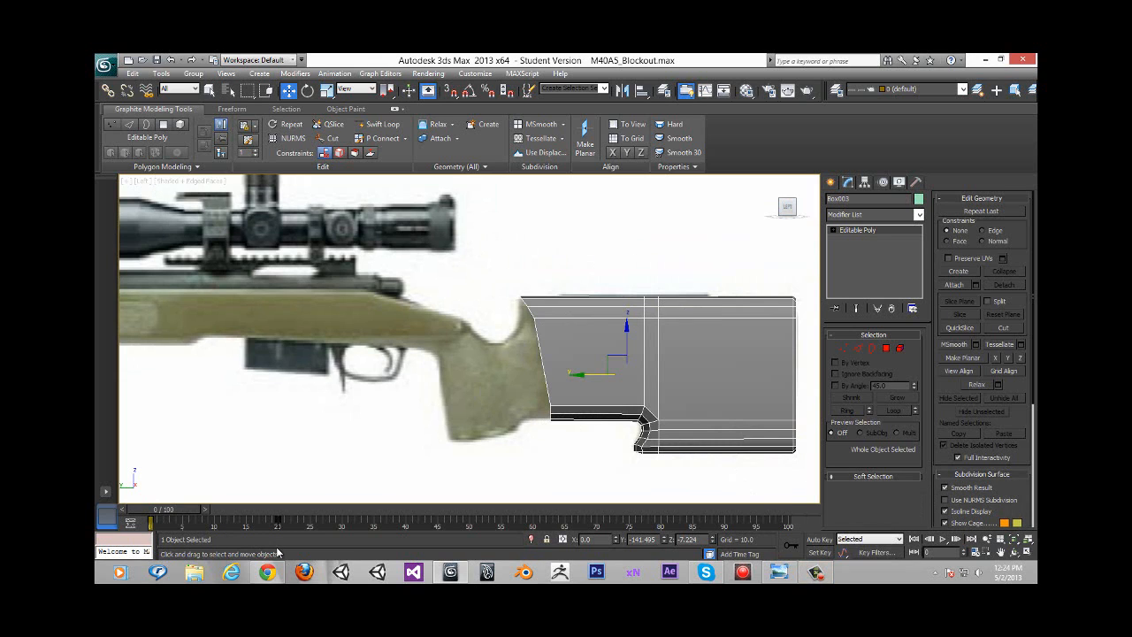
pyautogui.scroll(5, 692, 383)
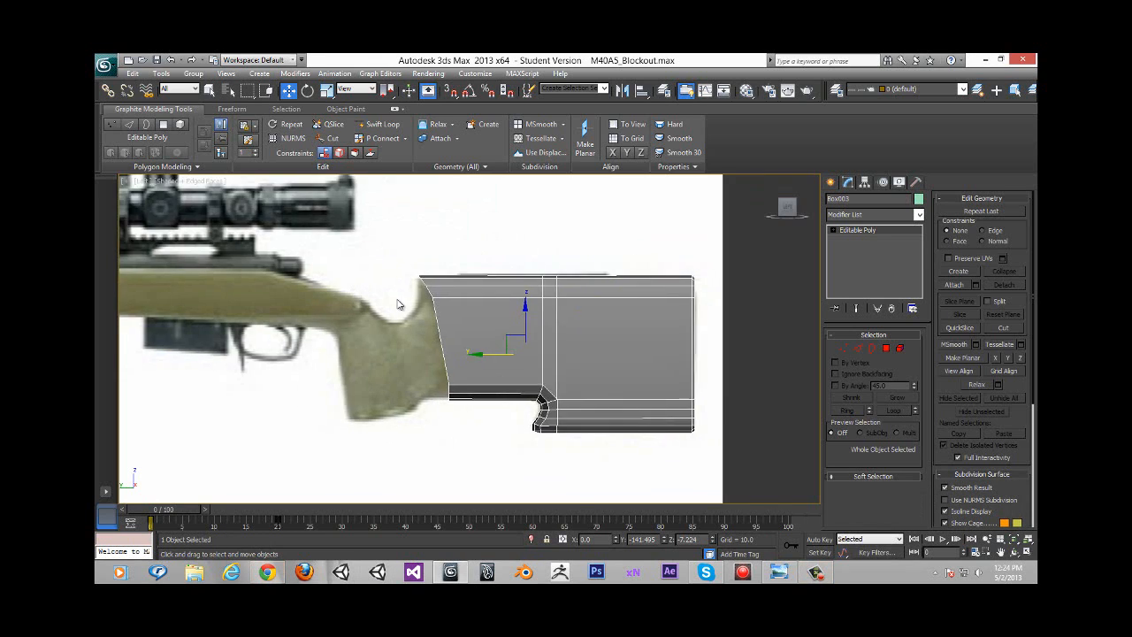
pyautogui.moveTo(181, 511); pyautogui.dragTo(356, 513)
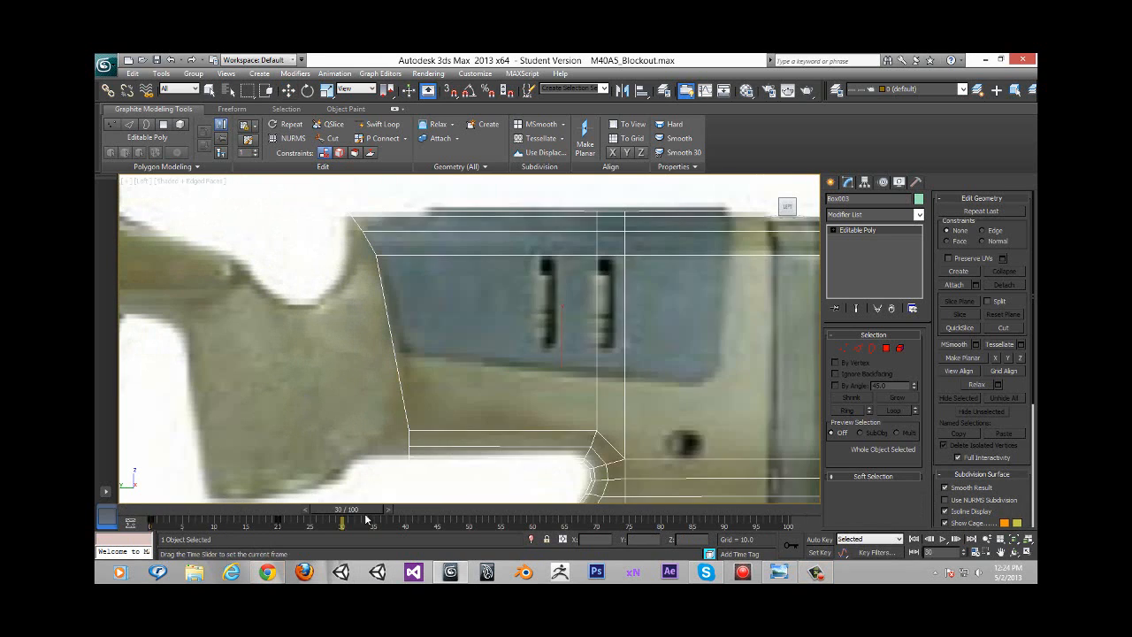
pyautogui.click(382, 126)
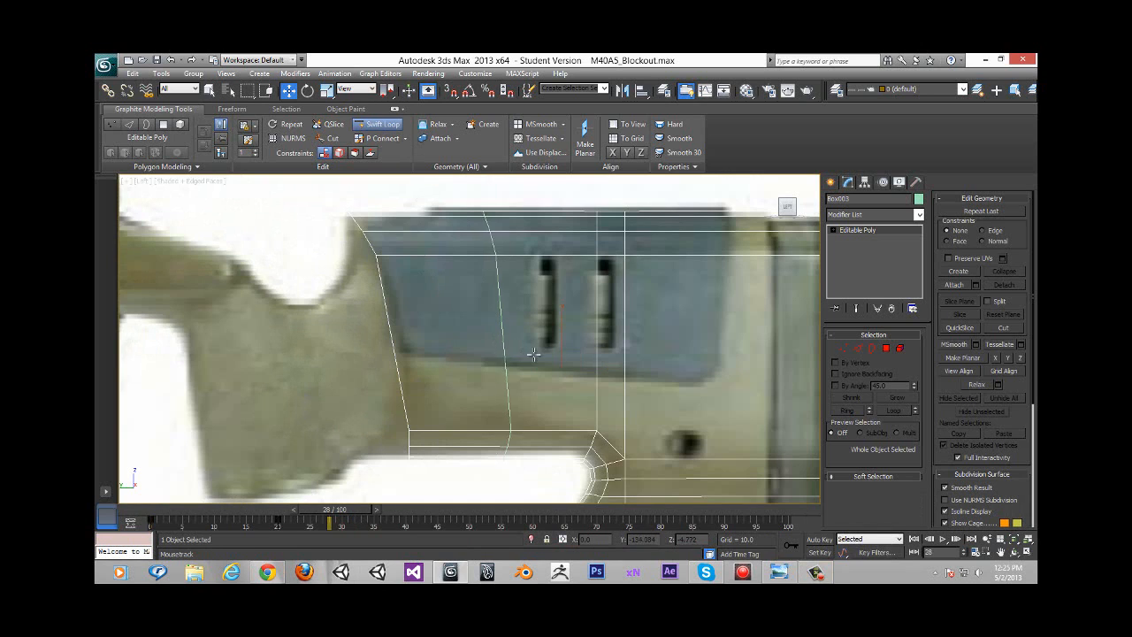
pyautogui.click(589, 354)
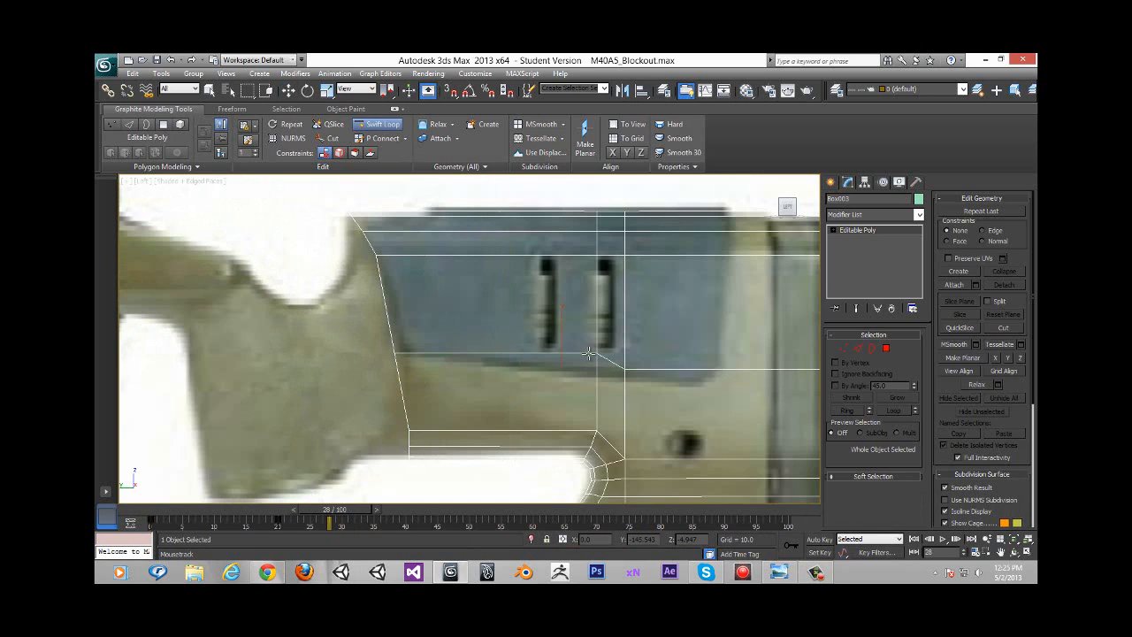
# Step: Add two more horizontal edge loops across the buttstock, one above and one below the middle loop
pyautogui.moveTo(591, 341); pyautogui.dragTo(513, 323, button='middle')
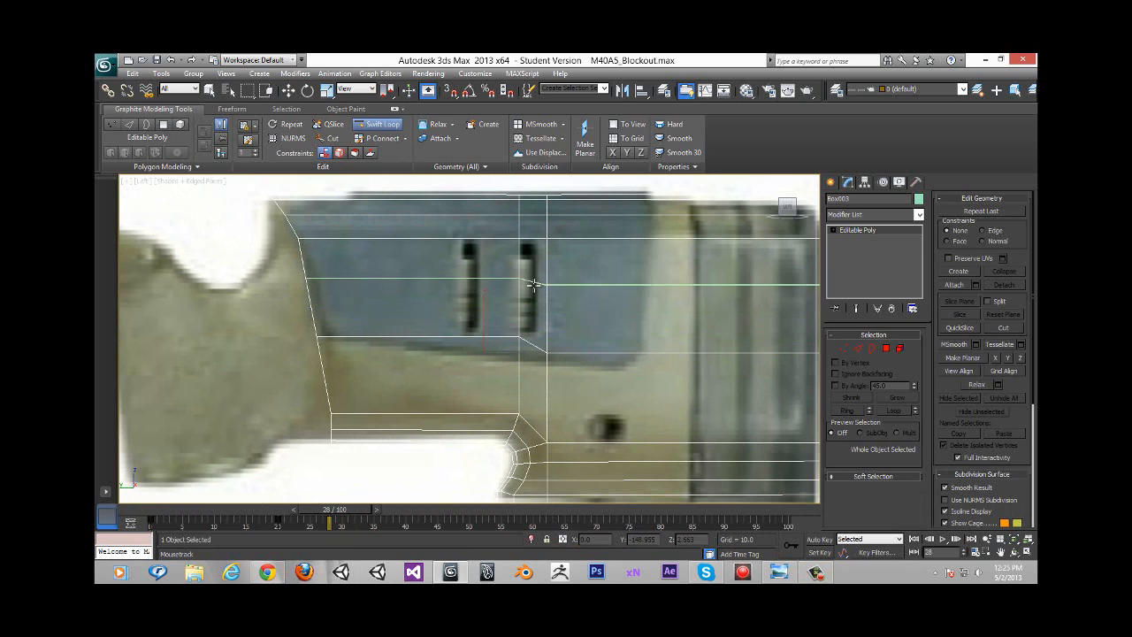
pyautogui.keyDown('ctrl'); pyautogui.click(535, 290); pyautogui.keyUp('ctrl')
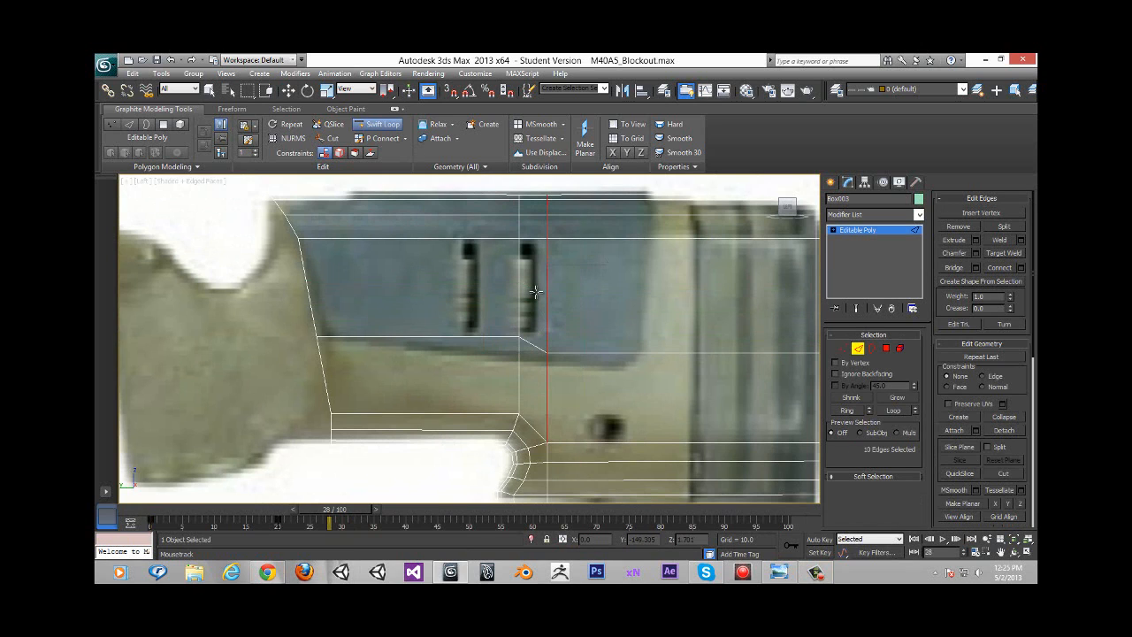
pyautogui.keyDown('ctrl'); pyautogui.click(546, 315); pyautogui.keyUp('ctrl')
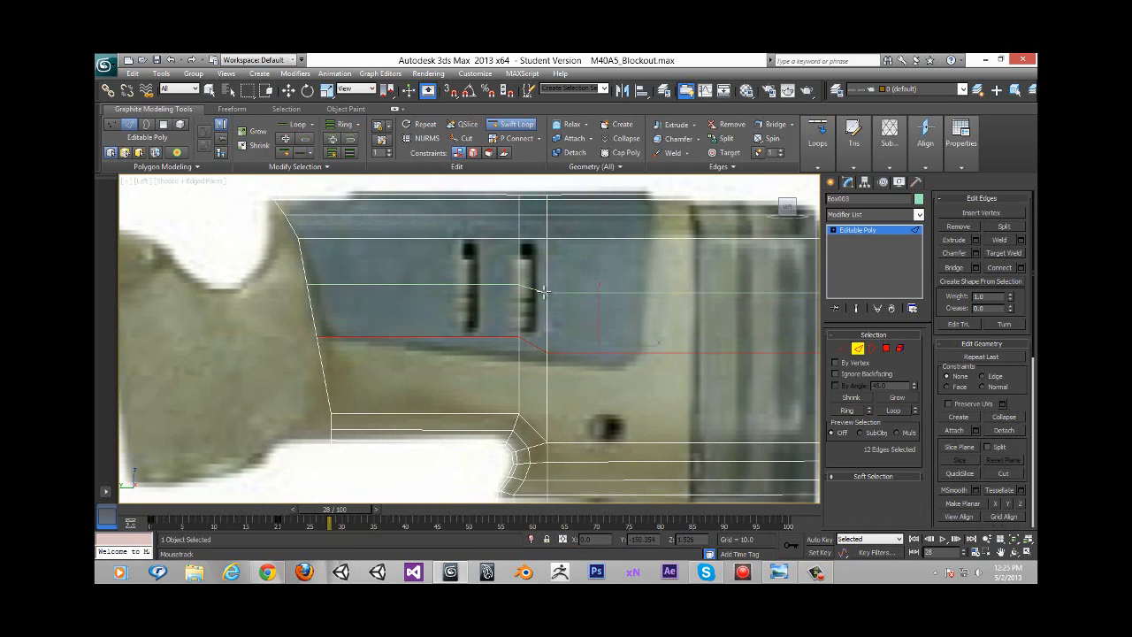
pyautogui.keyDown('ctrl'); pyautogui.click(544, 287); pyautogui.keyUp('ctrl')
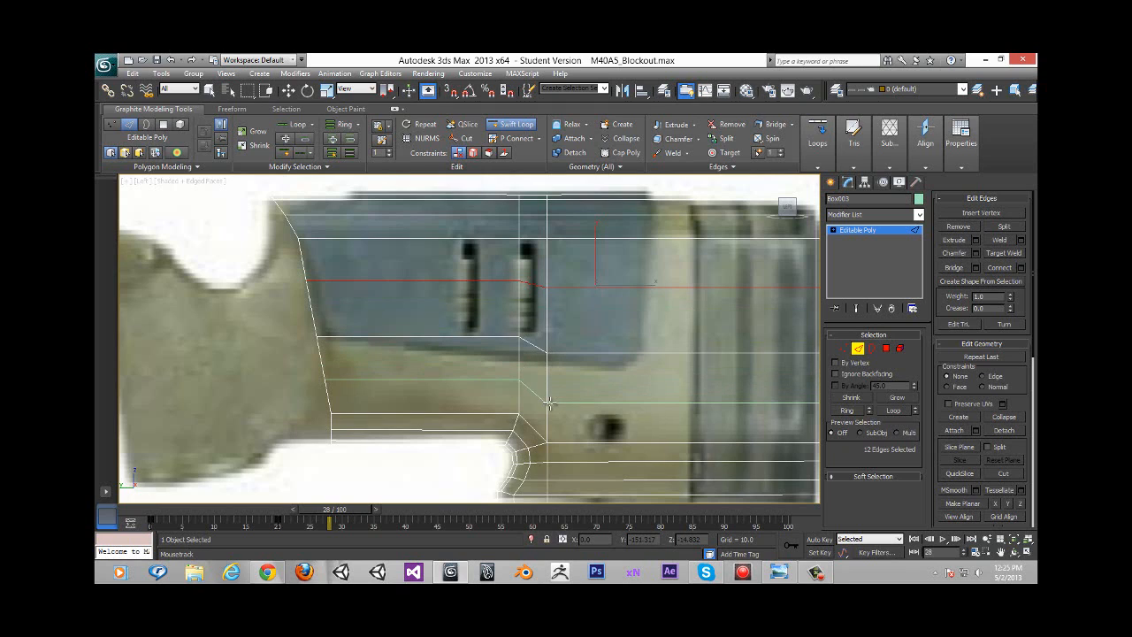
pyautogui.keyDown('ctrl'); pyautogui.click(550, 402); pyautogui.keyUp('ctrl')
pyautogui.press('w')
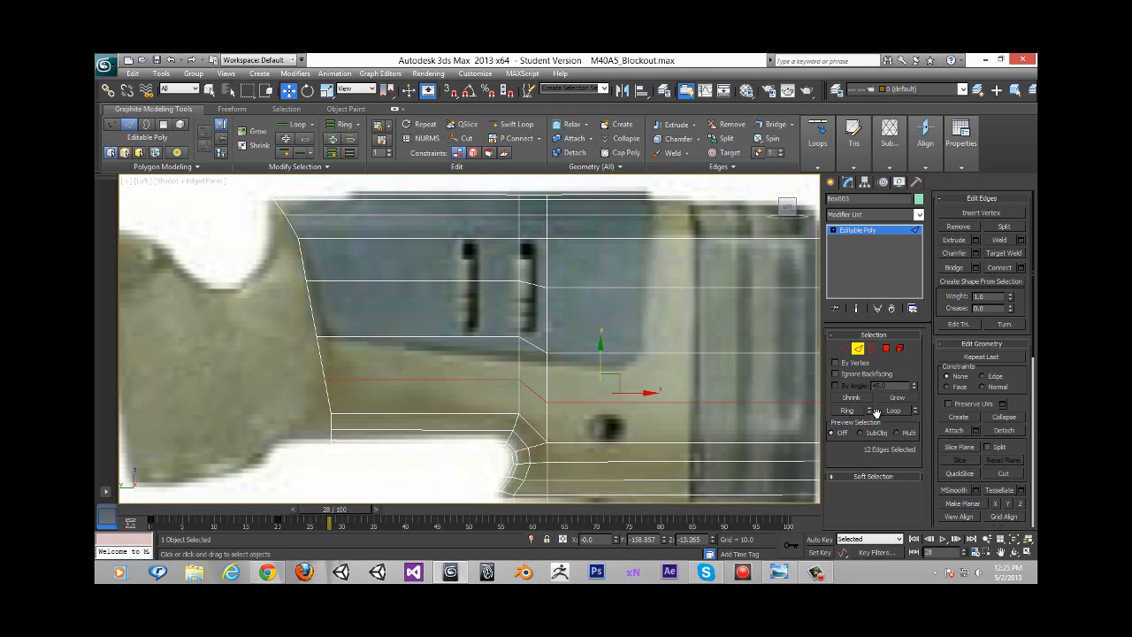
# Step: Flatten the buttstock's middle horizontal edge loop into a straight line and raise it slightly
pyautogui.click(1020, 503)
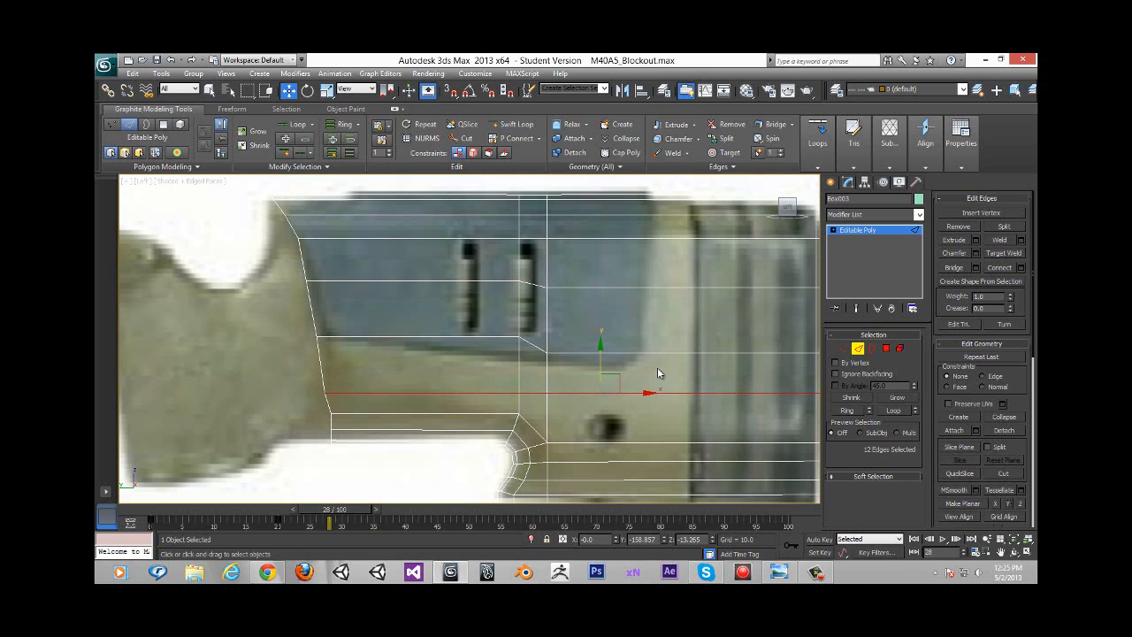
pyautogui.hotkey('ctrl', 'z')
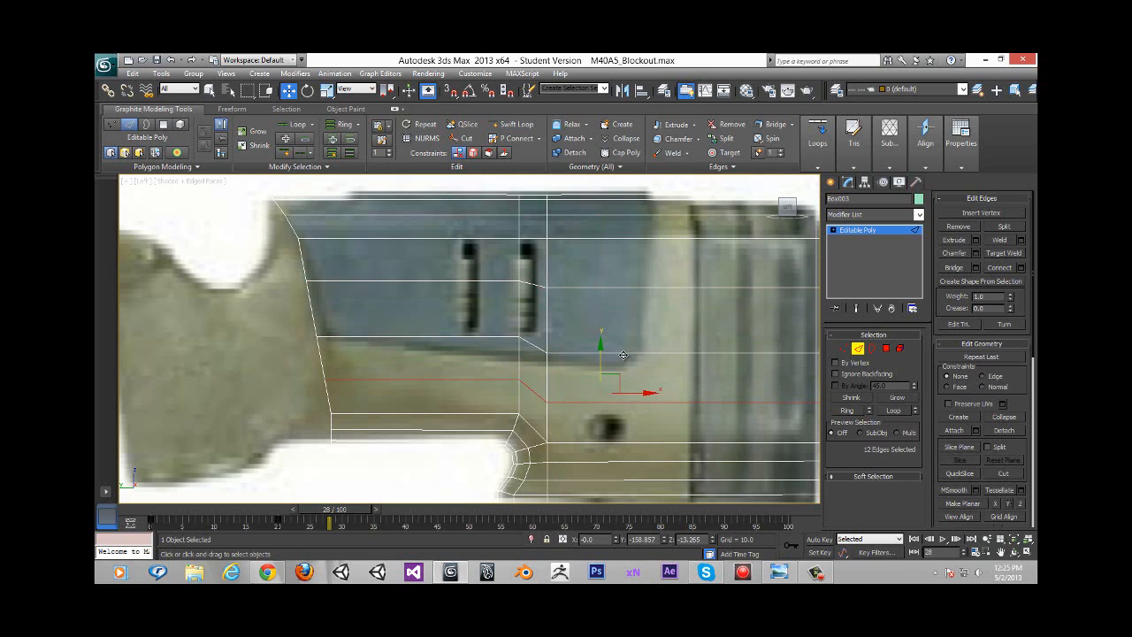
pyautogui.click(541, 351)
pyautogui.doubleClick(538, 349)
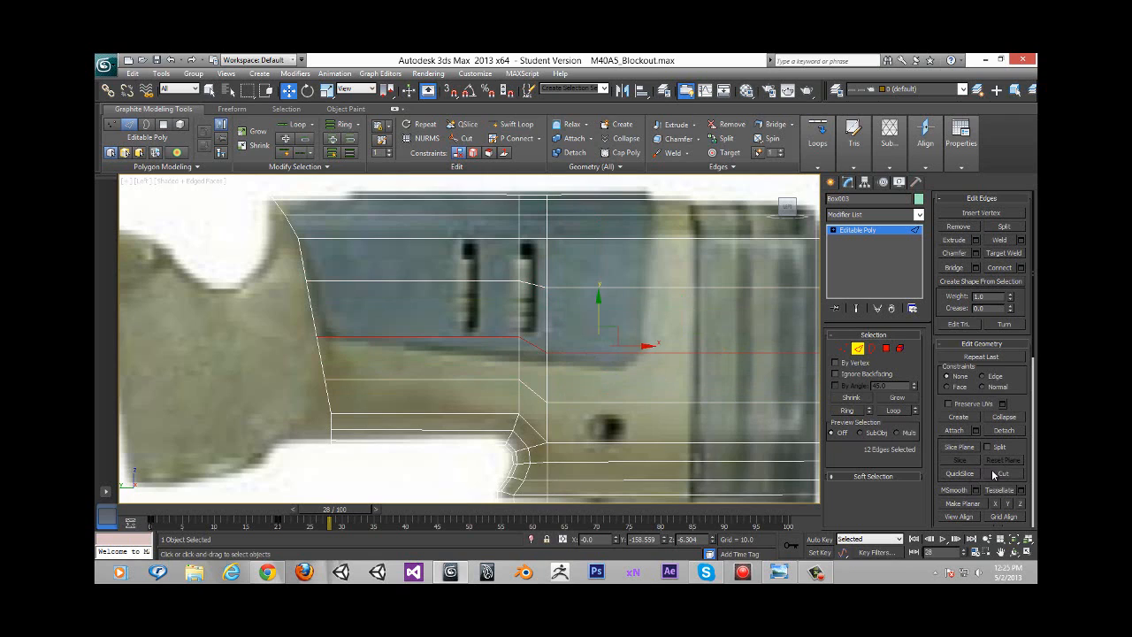
pyautogui.click(1008, 504)
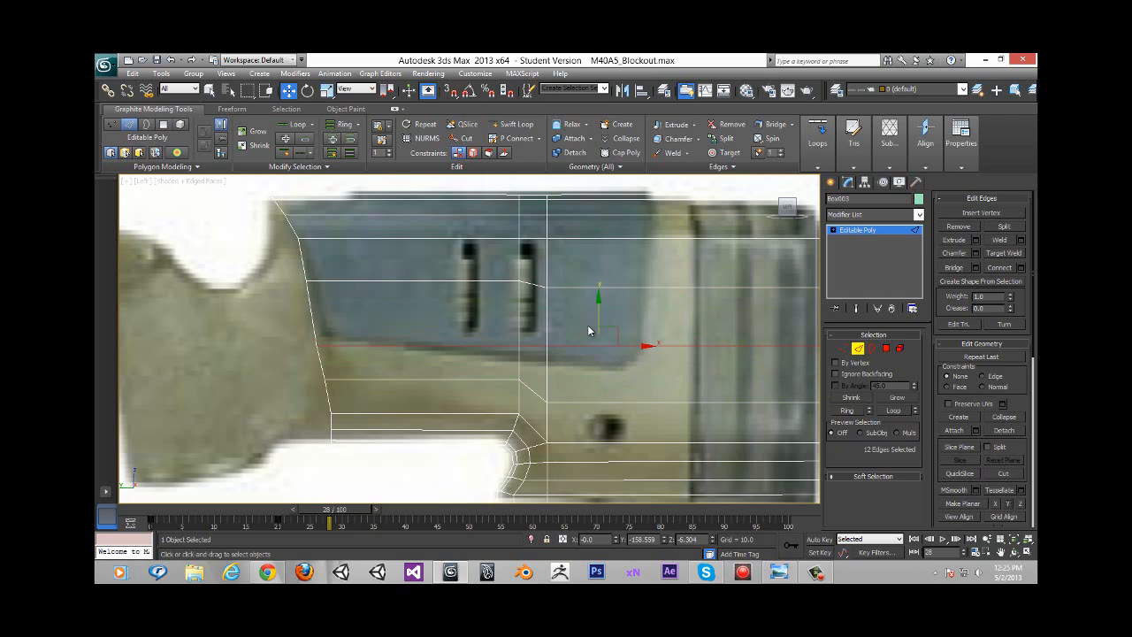
pyautogui.moveTo(598, 314); pyautogui.dragTo(598, 303)
# Step: In vertex editing, shift the middle loop's front vertices slightly toward the butt and straighten the upper horizontal loop
pyautogui.click(840, 347)
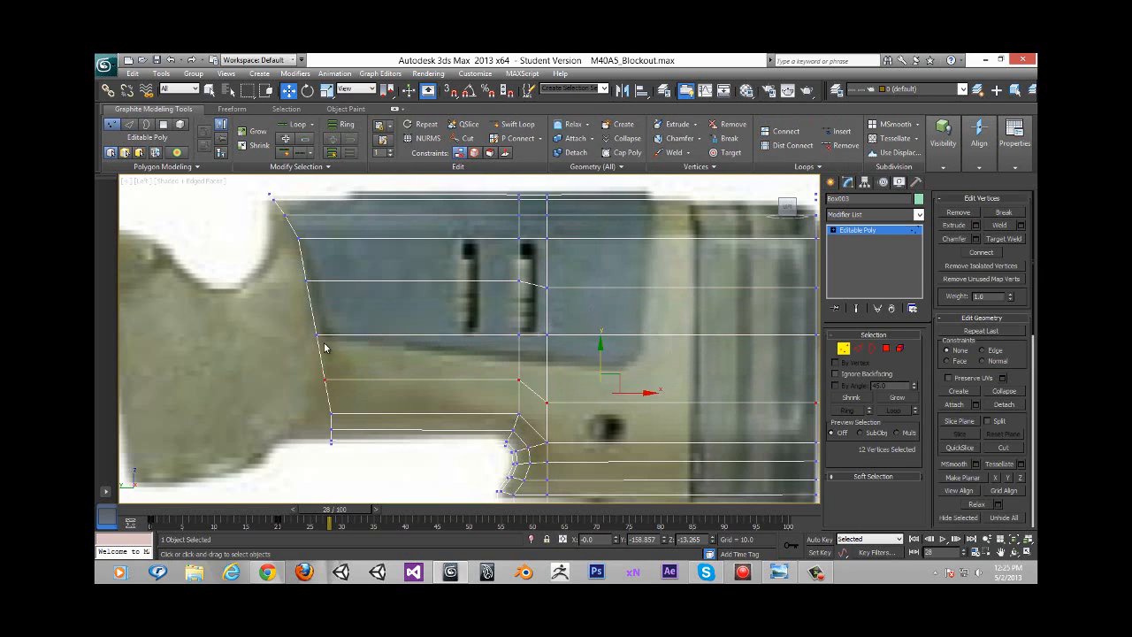
pyautogui.moveTo(352, 350); pyautogui.dragTo(352, 347)
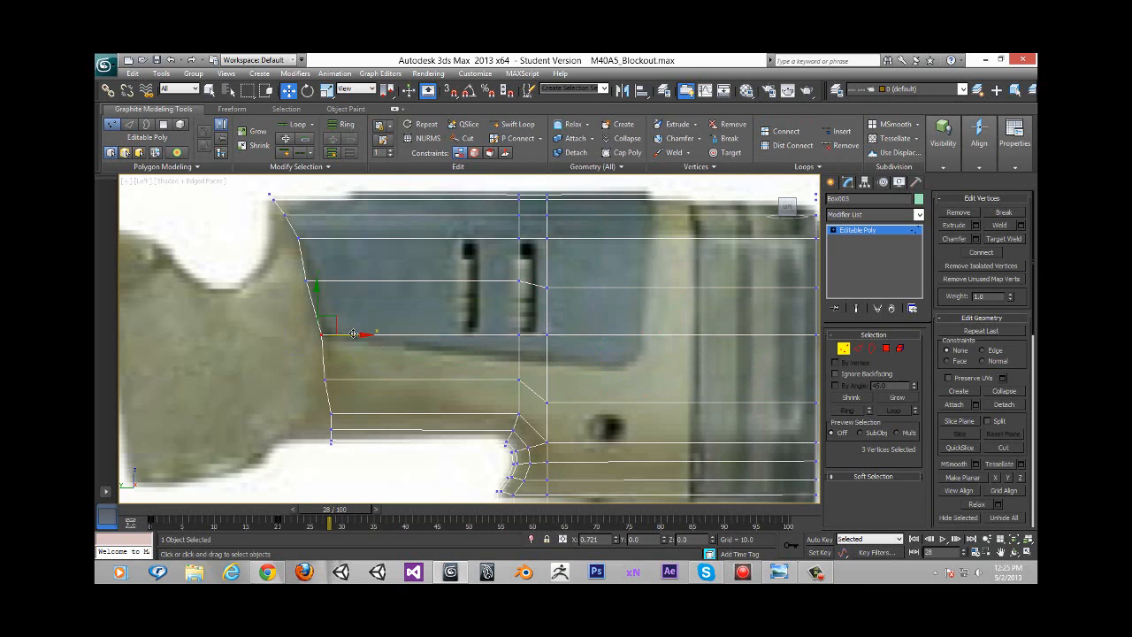
pyautogui.moveTo(674, 313); pyautogui.dragTo(677, 313)
pyautogui.moveTo(676, 313); pyautogui.dragTo(557, 317, button='middle')
pyautogui.keyDown('ctrl'); pyautogui.moveTo(659, 281); pyautogui.dragTo(757, 305); pyautogui.keyUp('ctrl')
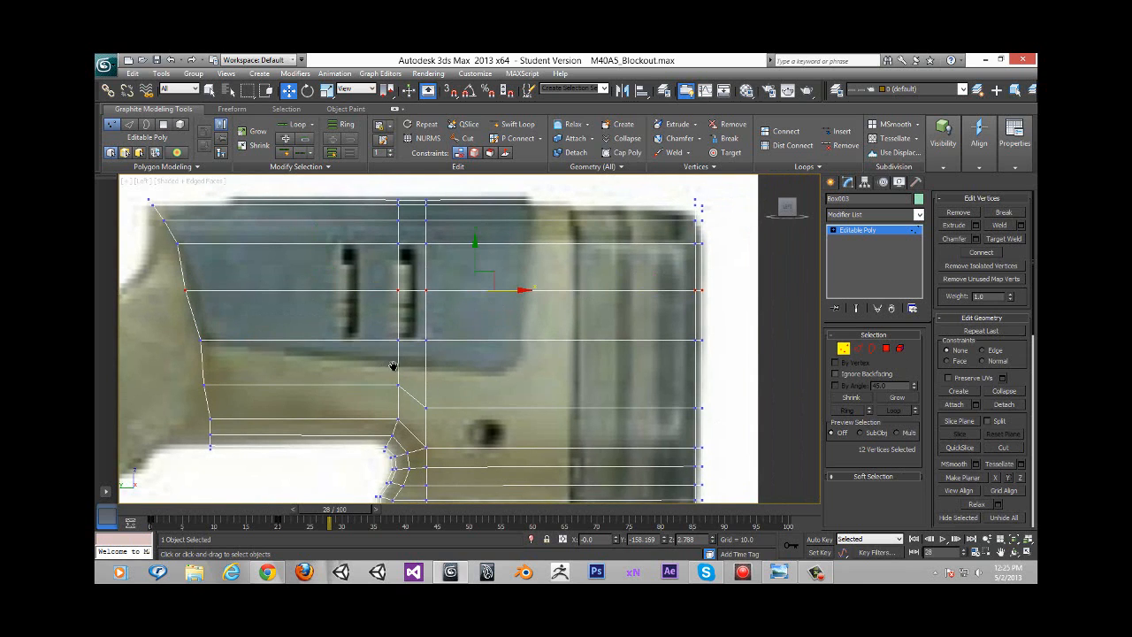
# Step: Adjust the buttstock's front-edge vertices to follow the reference curve, leave vertex editing and return the timeline to frame 0
pyautogui.moveTo(218, 299); pyautogui.dragTo(246, 300, button='middle')
pyautogui.moveTo(249, 311); pyautogui.dragTo(259, 344)
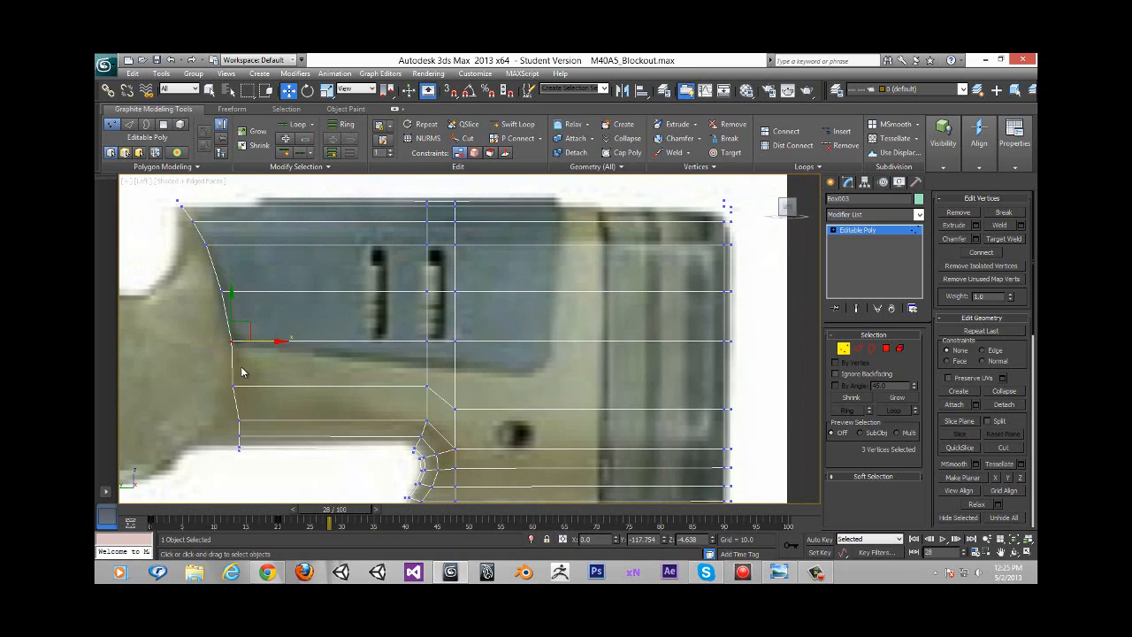
pyautogui.moveTo(257, 387); pyautogui.dragTo(256, 389)
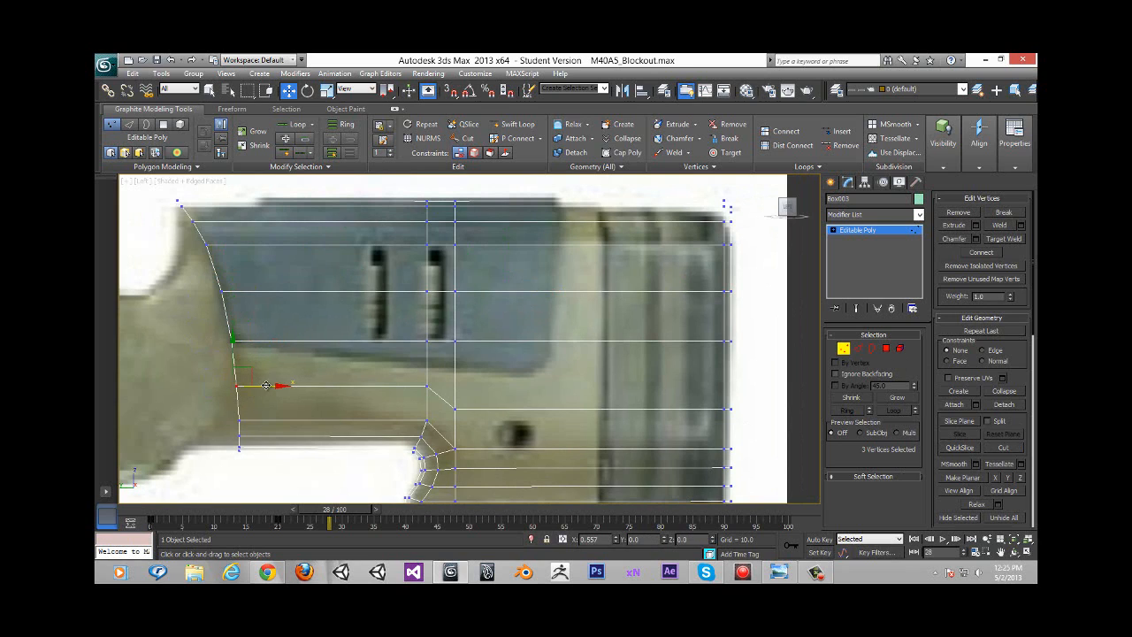
pyautogui.click(841, 351)
pyautogui.moveTo(335, 512); pyautogui.dragTo(161, 512)
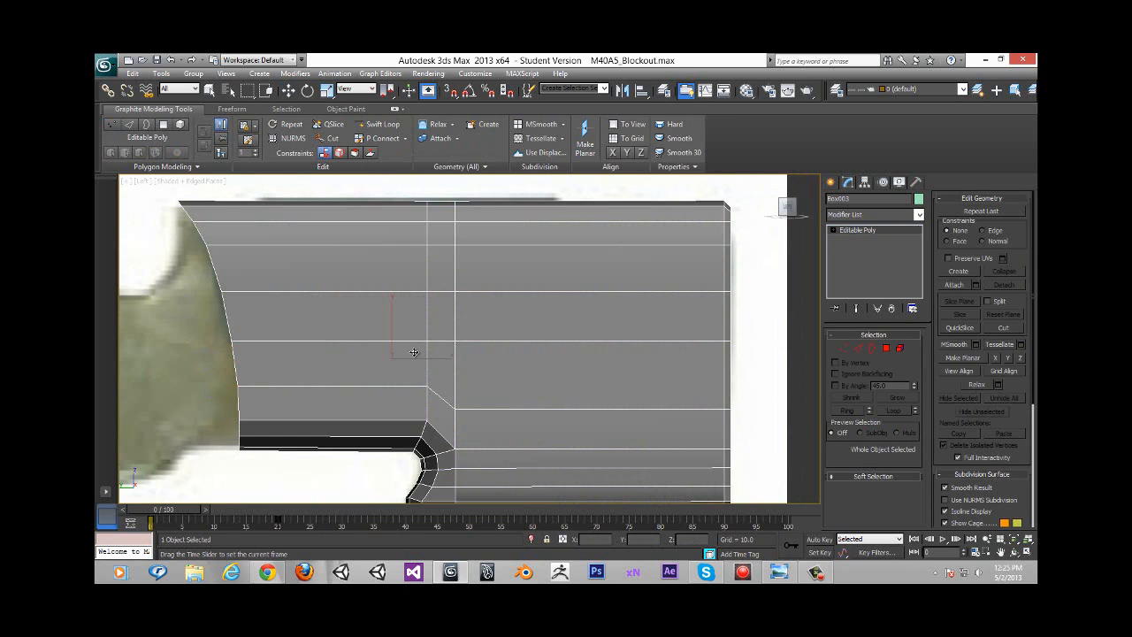
pyautogui.press('w')
# Step: Switch to the top view and unhide all objects so the fore stock displays alongside the buttstock
pyautogui.keyDown('alt'); pyautogui.moveTo(414, 352); pyautogui.dragTo(730, 358, button='middle'); pyautogui.keyUp('alt')
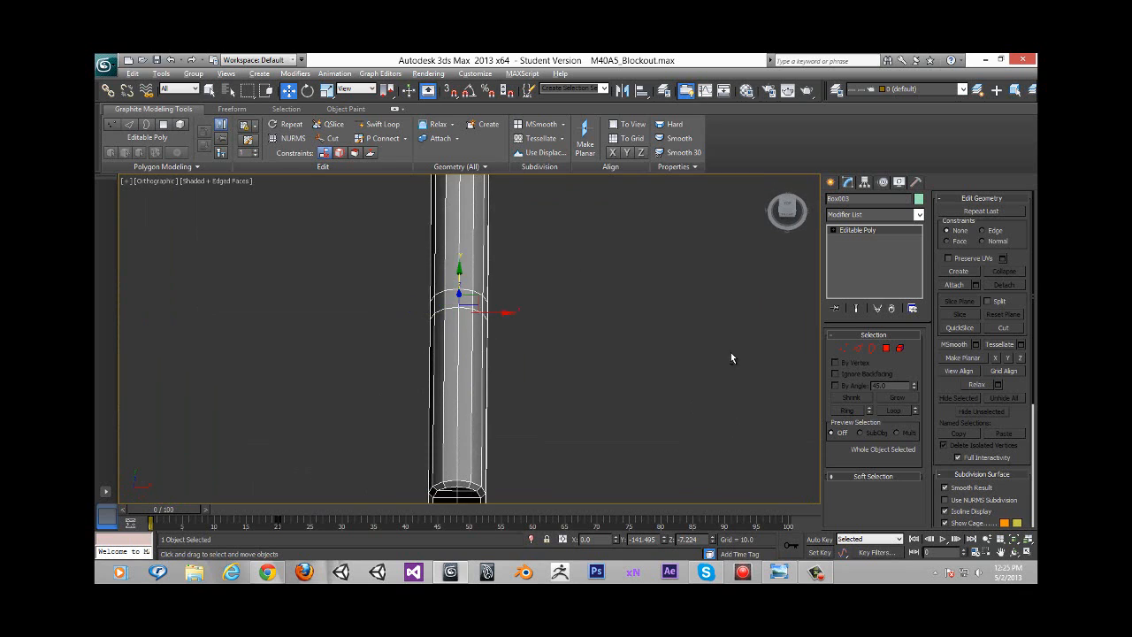
pyautogui.click(785, 211)
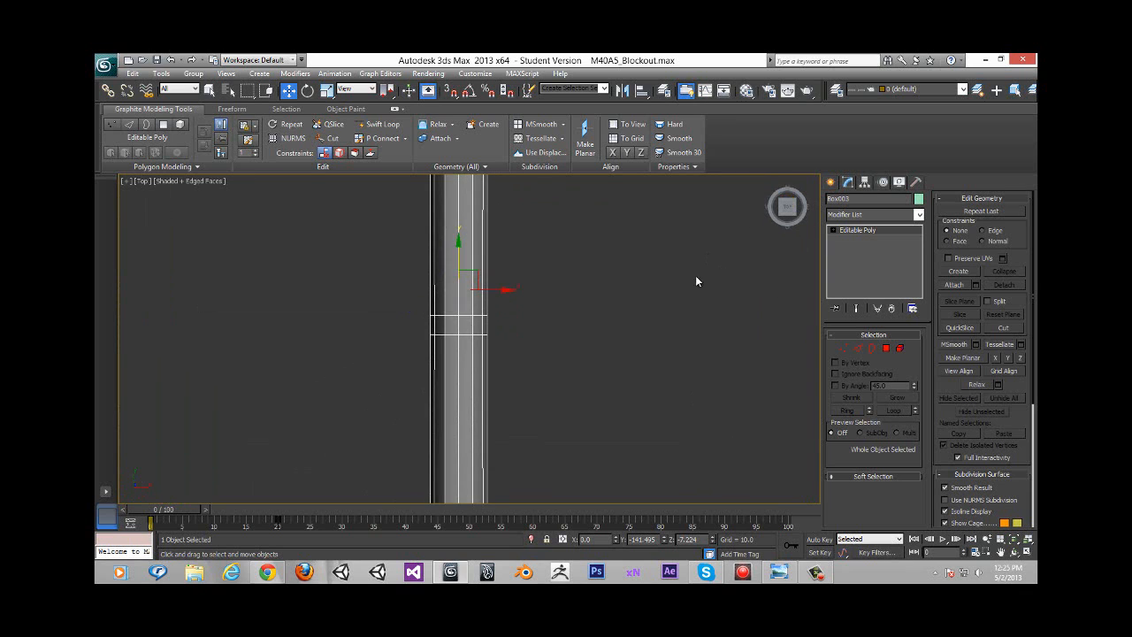
pyautogui.scroll(-10, 549, 361)
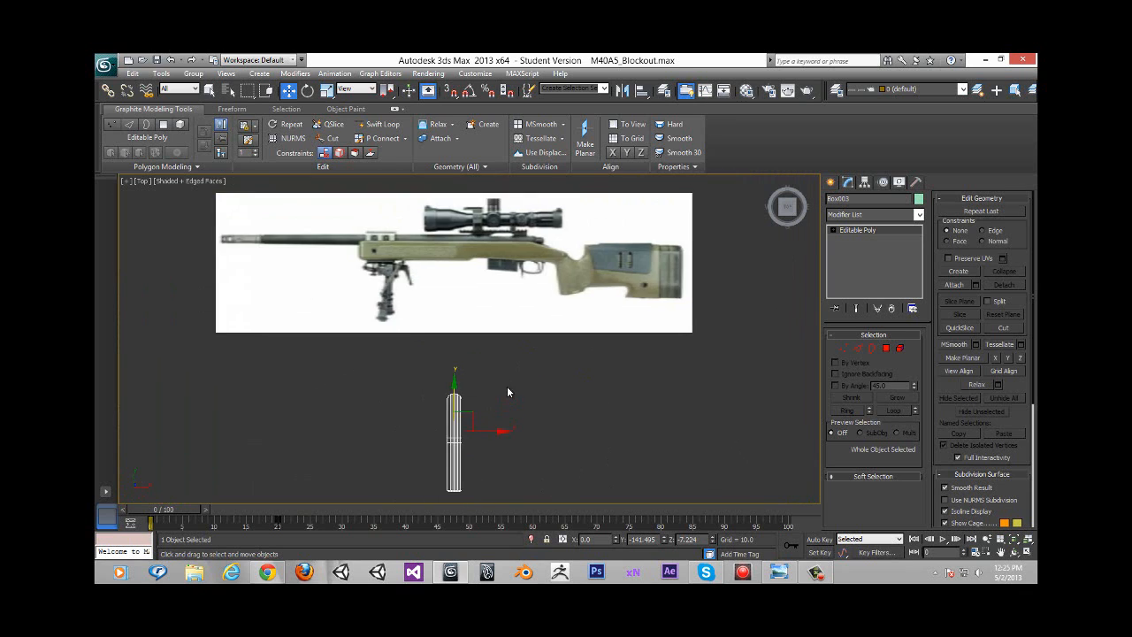
pyautogui.rightClick(508, 369)
pyautogui.click(557, 319)
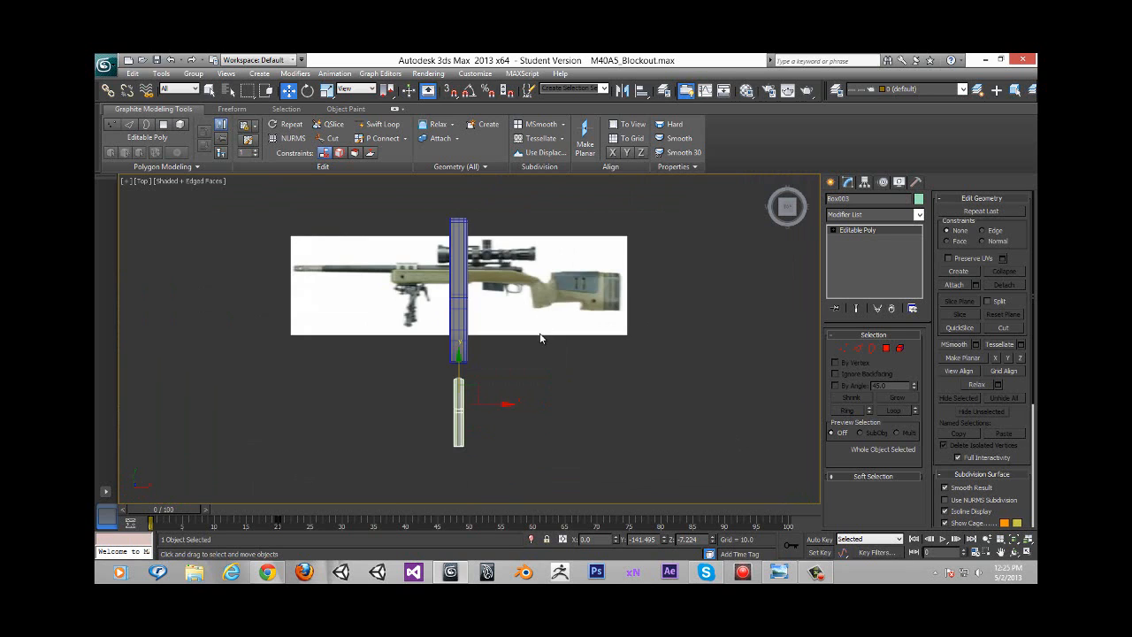
# Step: Select the fore stock, scale its width down to about 82% in the top view, and return to the Move tool
pyautogui.scroll(6, 460, 332)
pyautogui.moveTo(457, 318); pyautogui.dragTo(464, 273, button='middle')
pyautogui.click(465, 281)
pyautogui.moveTo(506, 342); pyautogui.dragTo(513, 312, button='middle')
pyautogui.scroll(5, 513, 312)
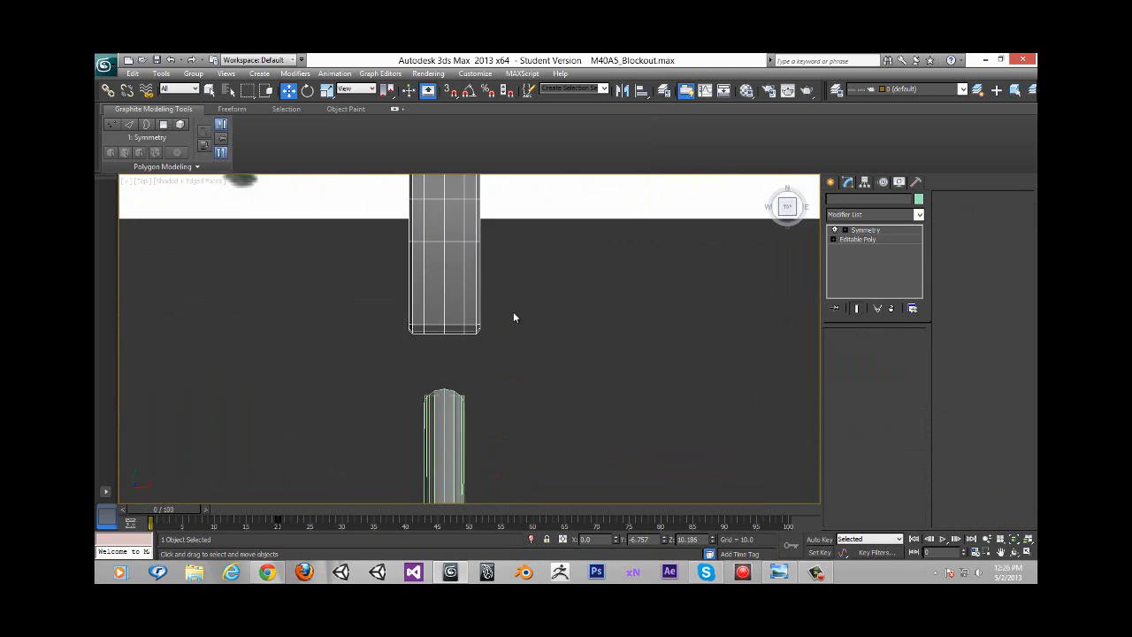
pyautogui.rightClick(512, 313)
pyautogui.click(526, 343)
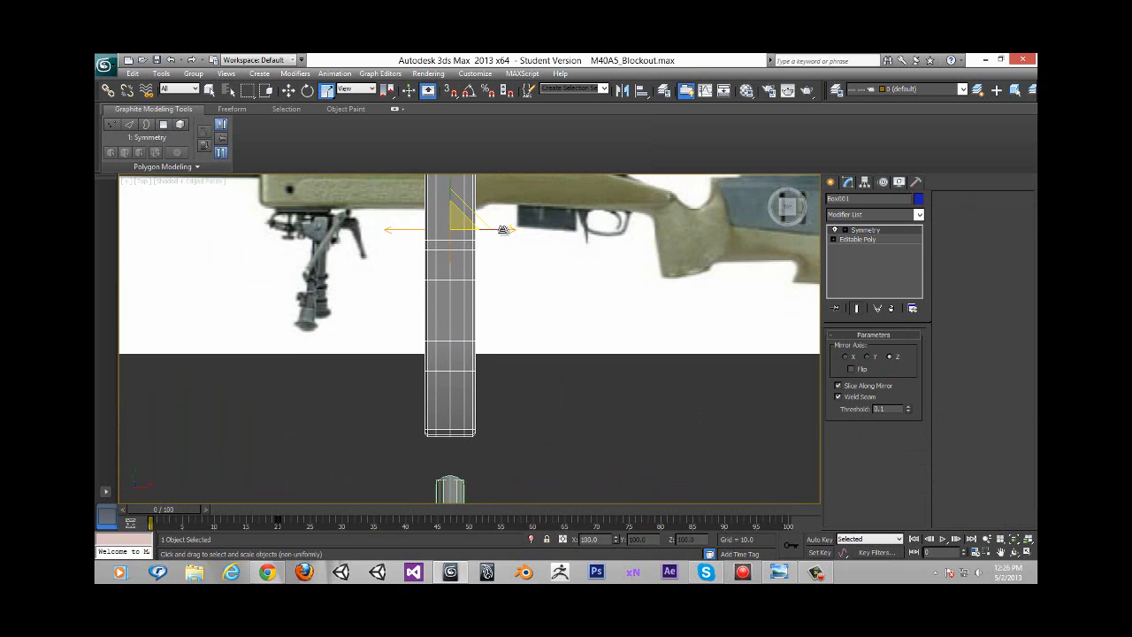
pyautogui.moveTo(503, 229); pyautogui.dragTo(494, 229)
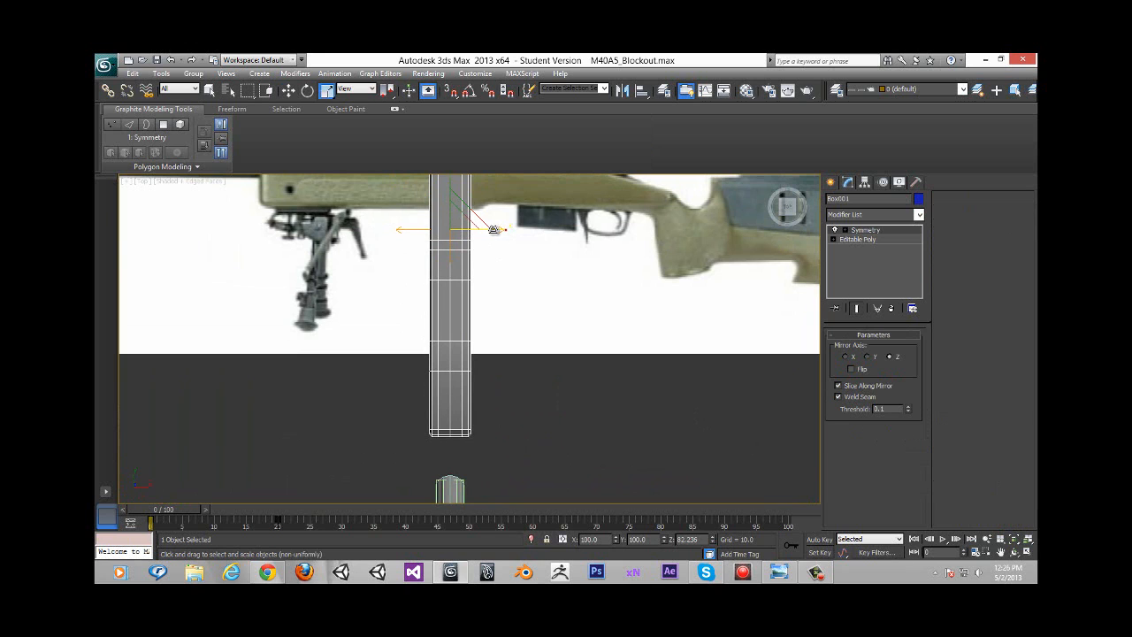
pyautogui.rightClick(499, 240)
pyautogui.click(511, 251)
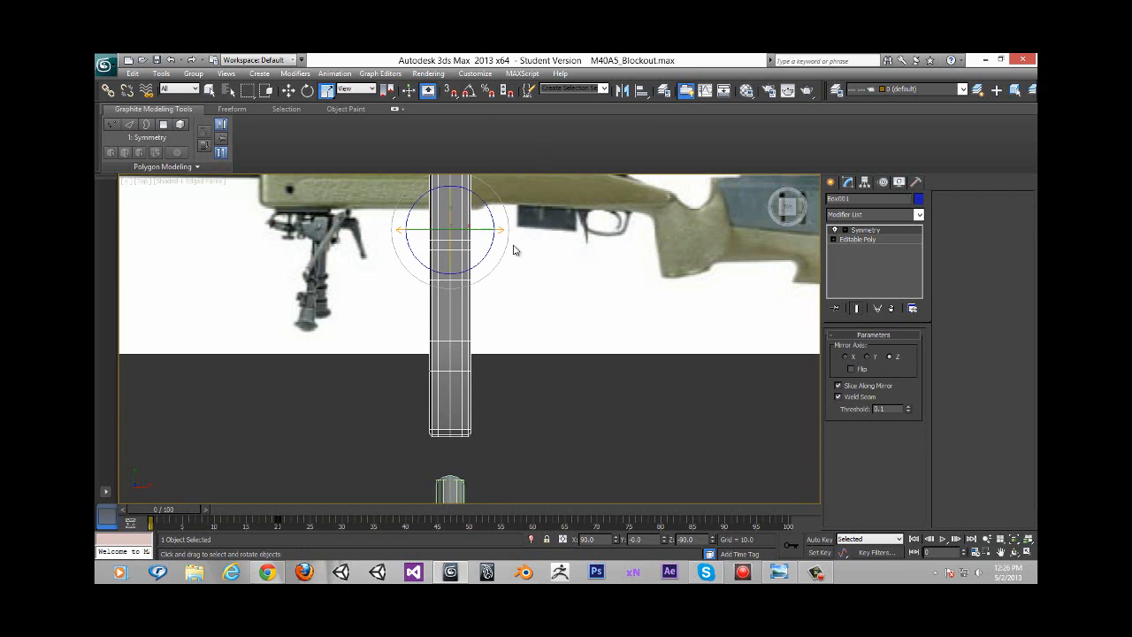
pyautogui.rightClick(513, 240)
pyautogui.click(523, 250)
# Step: Examine the fore stock and buttstock against the rifle reference in the left view with nothing selected
pyautogui.keyDown('alt'); pyautogui.moveTo(544, 375); pyautogui.dragTo(591, 302, button='middle'); pyautogui.keyUp('alt')
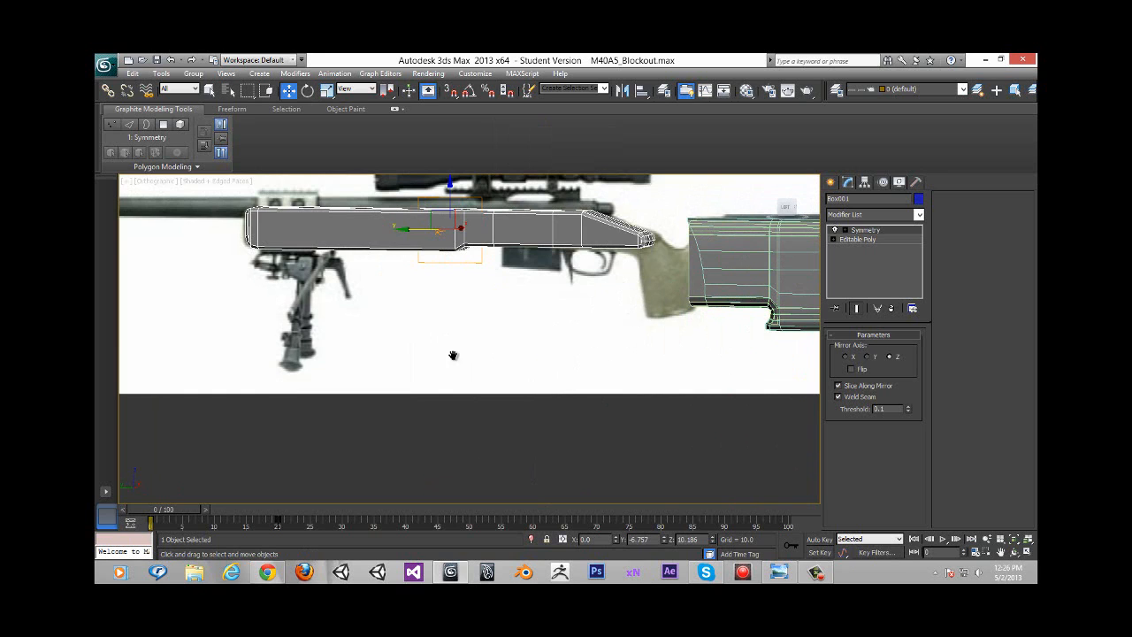
pyautogui.moveTo(452, 354); pyautogui.dragTo(400, 374, button='middle')
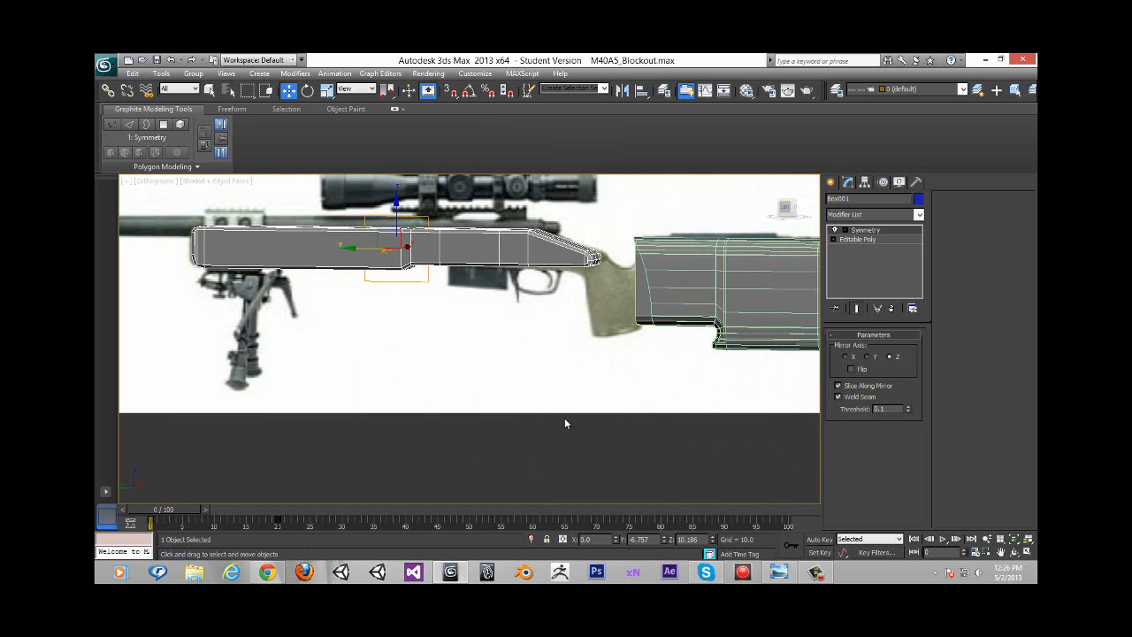
pyautogui.press('l')
pyautogui.scroll(-4, 571, 383)
pyautogui.moveTo(578, 411); pyautogui.dragTo(528, 444, button='middle')
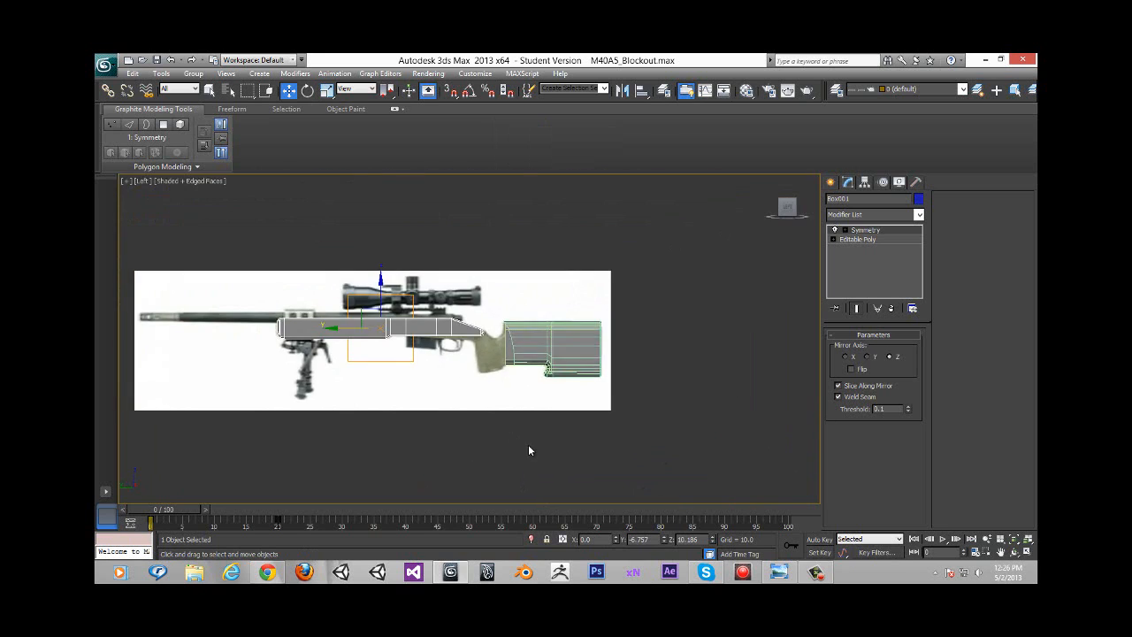
pyautogui.click(528, 444)
pyautogui.moveTo(458, 412); pyautogui.dragTo(519, 420, button='middle')
pyautogui.scroll(3, 518, 423)
pyautogui.scroll(-1, 415, 420)
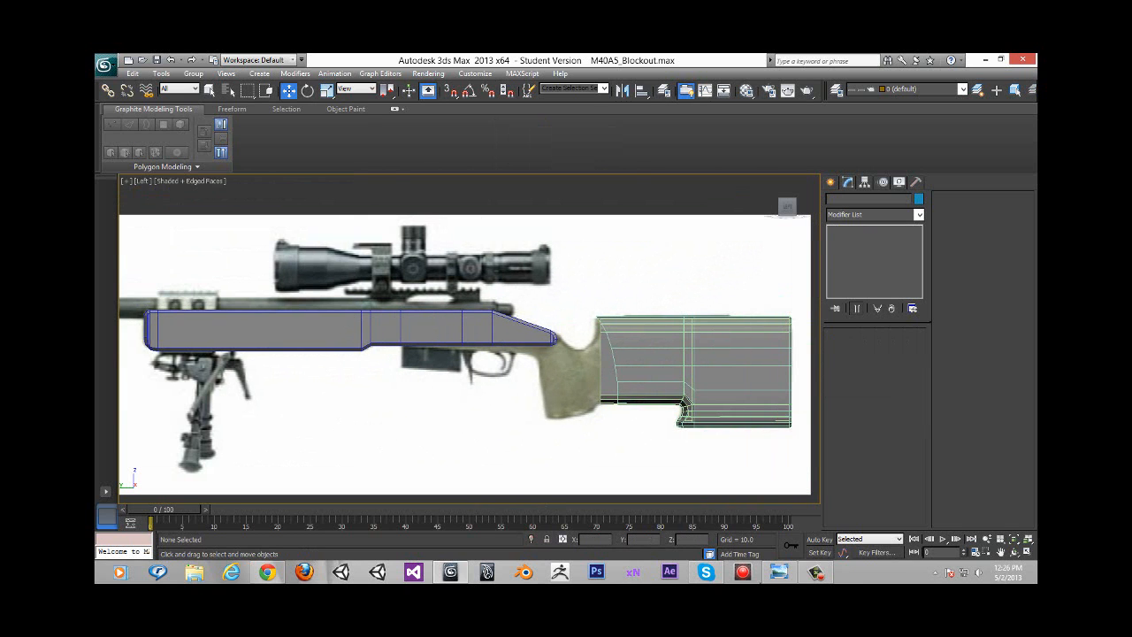
pyautogui.click(816, 573)
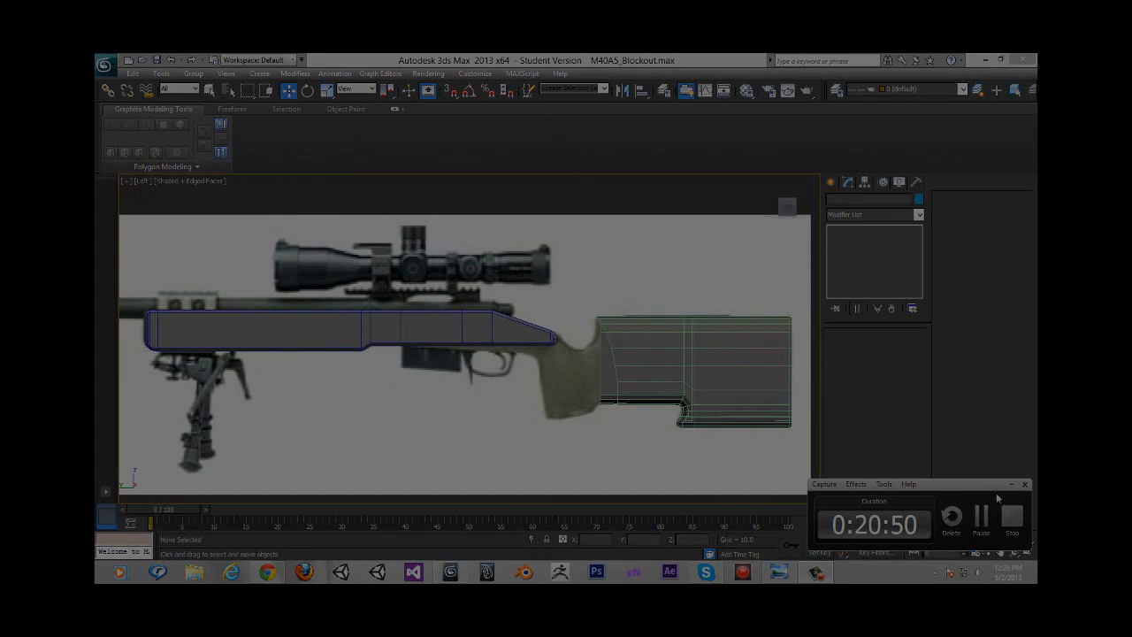